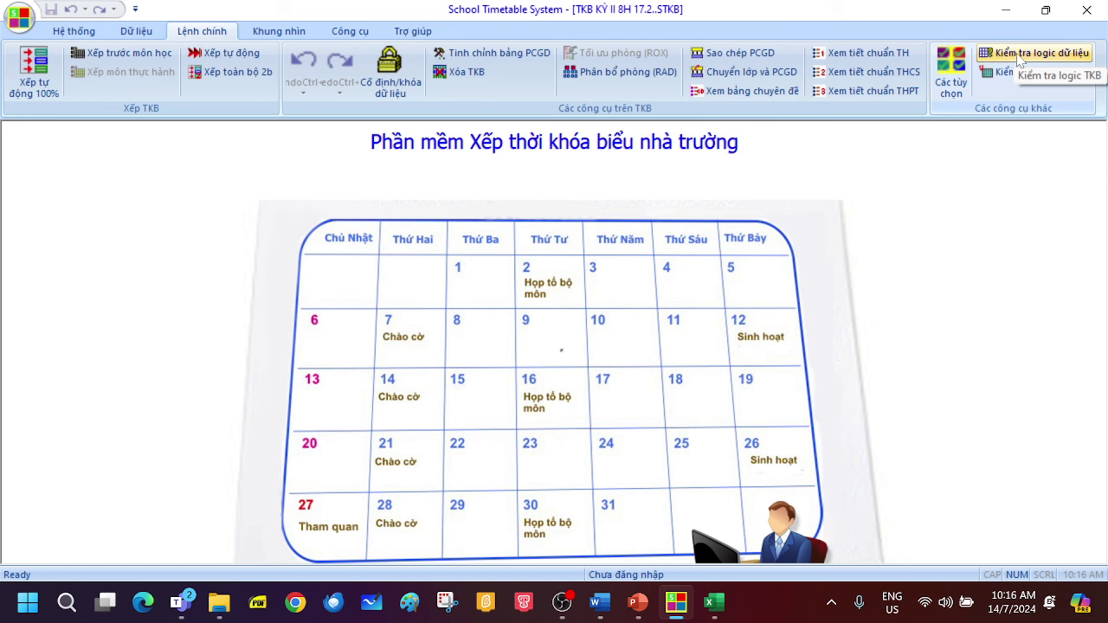
Step: Run the data logic check (Kiểm tra logic dữ liệu), read the full error messages, and choose to fix the errors
{"action": "left_click", "coordinate": [1017, 55]}
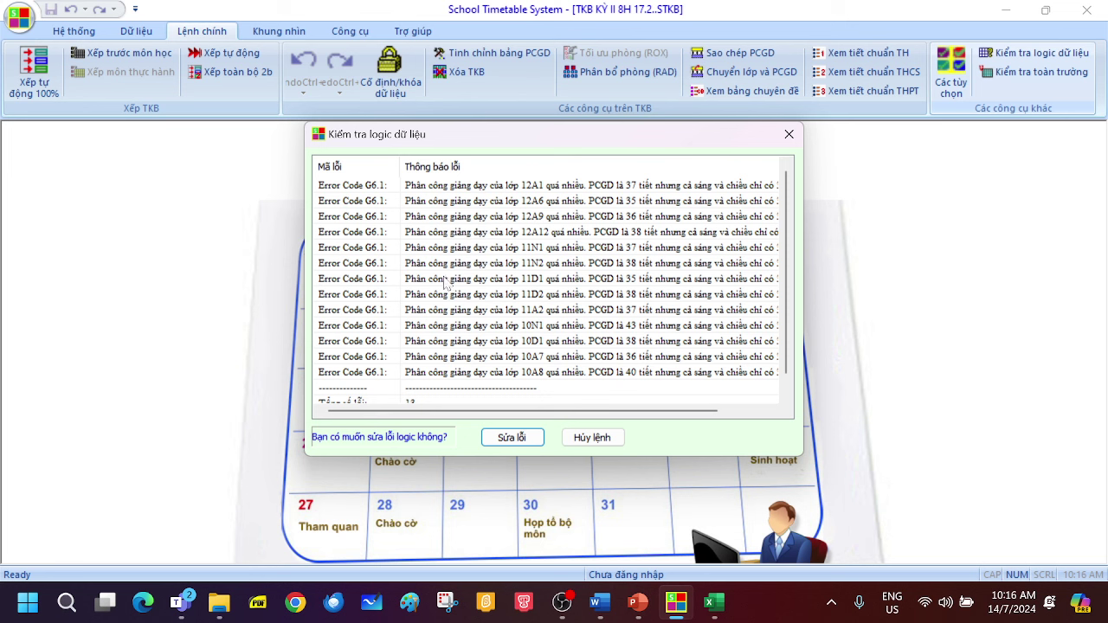
{"action": "scroll", "coordinate": [450, 274], "scroll_direction": "down", "scroll_amount": 1}
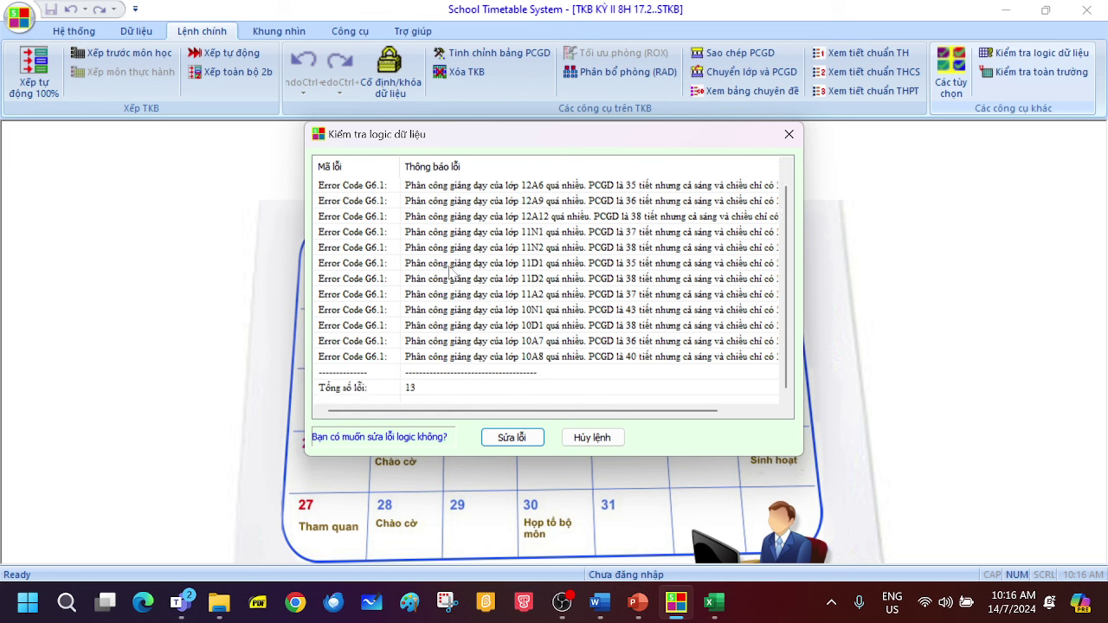
{"action": "scroll", "coordinate": [450, 273], "scroll_direction": "up", "scroll_amount": 1}
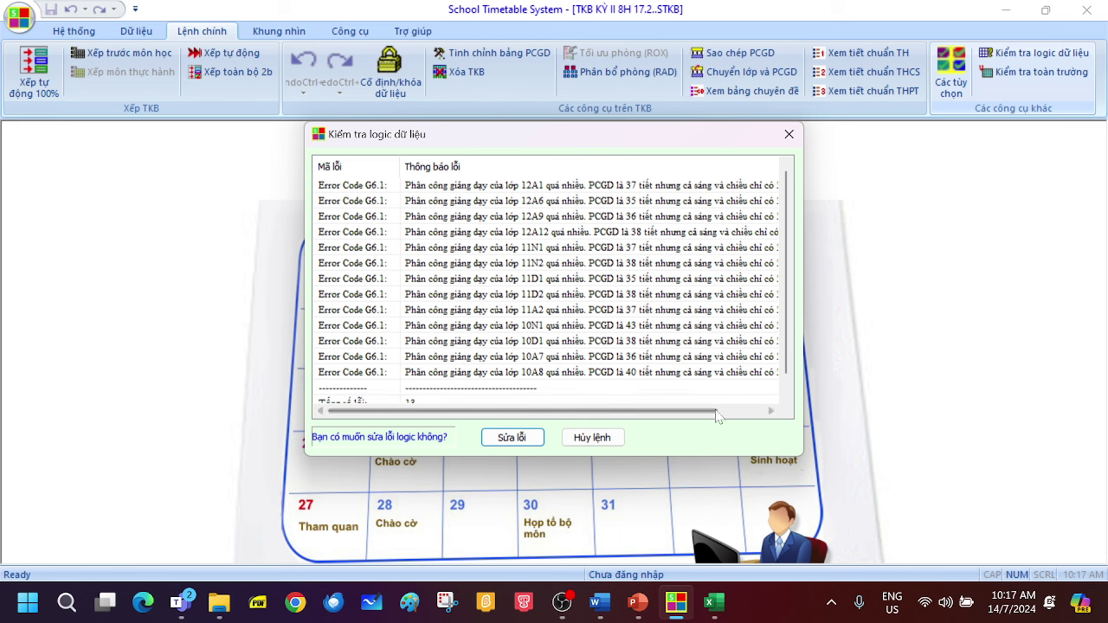
{"action": "left_click_drag", "start_coordinate": [716, 417], "coordinate": [765, 418]}
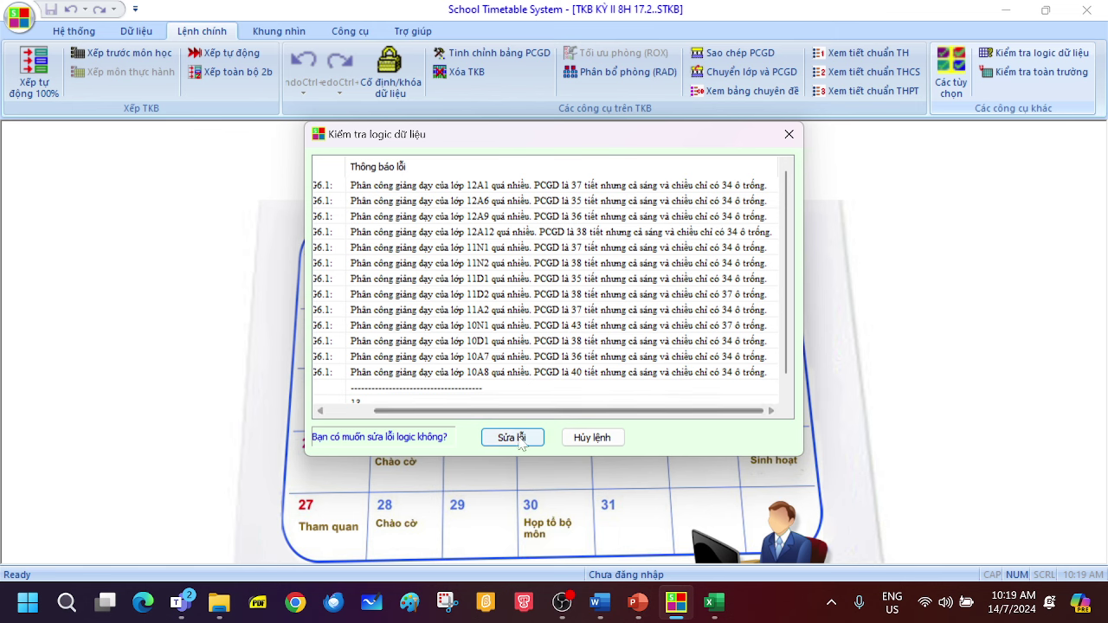
{"action": "left_click", "coordinate": [512, 437]}
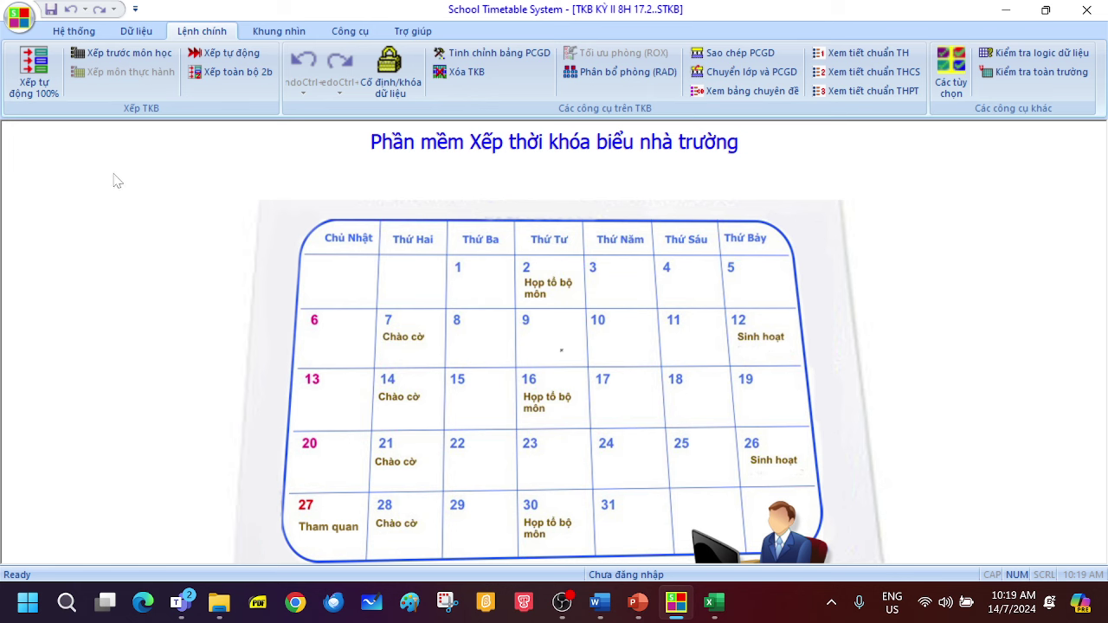
Step: Examine the class list entry form, including the available options for study session (Ca học) and class location (Vị trí lớp), and close it
{"action": "left_click", "coordinate": [154, 32]}
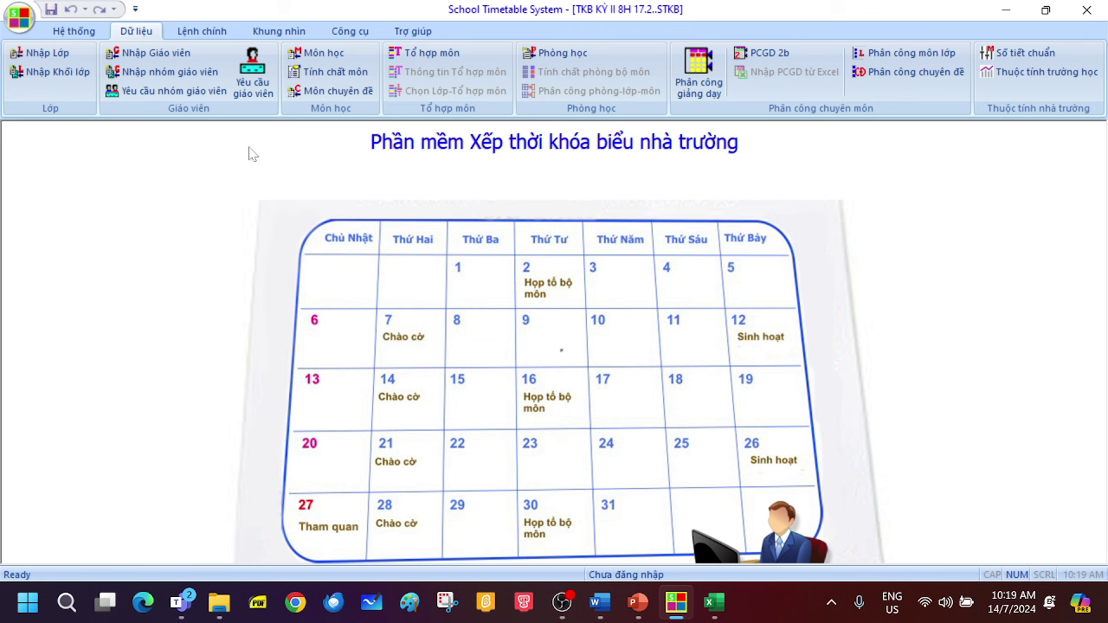
{"action": "left_click", "coordinate": [39, 53]}
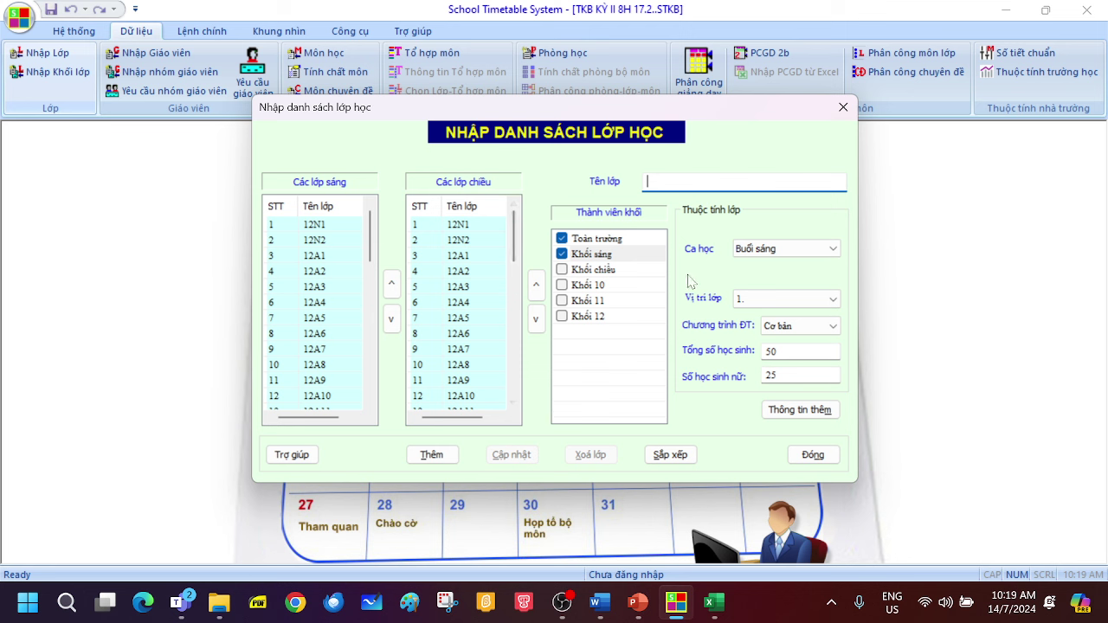
{"action": "left_click", "coordinate": [805, 249]}
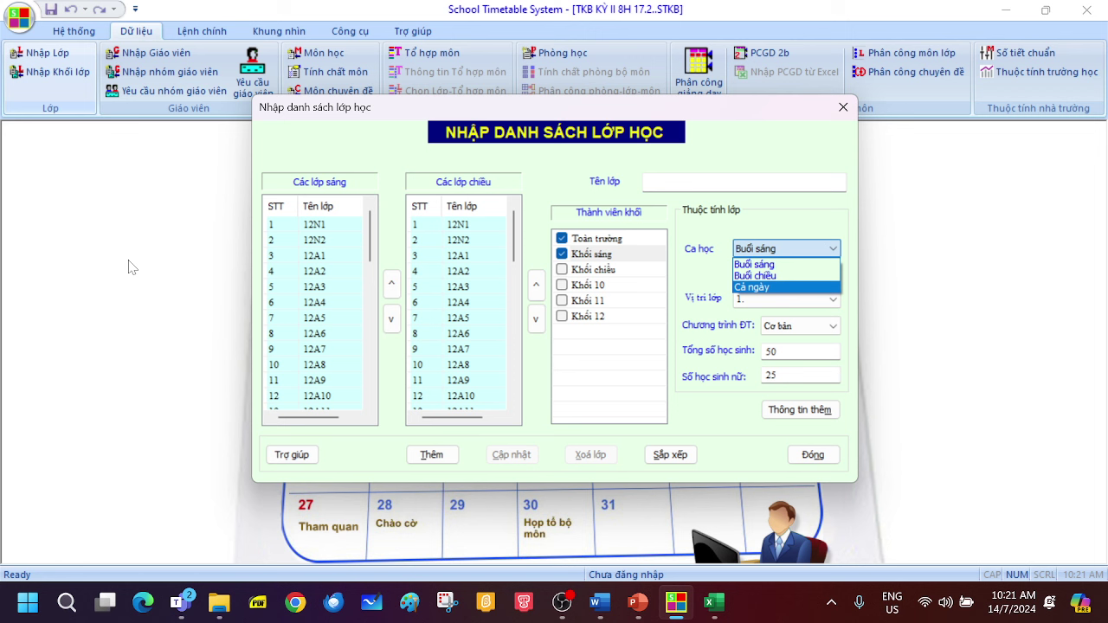
{"action": "key", "text": "Up"}
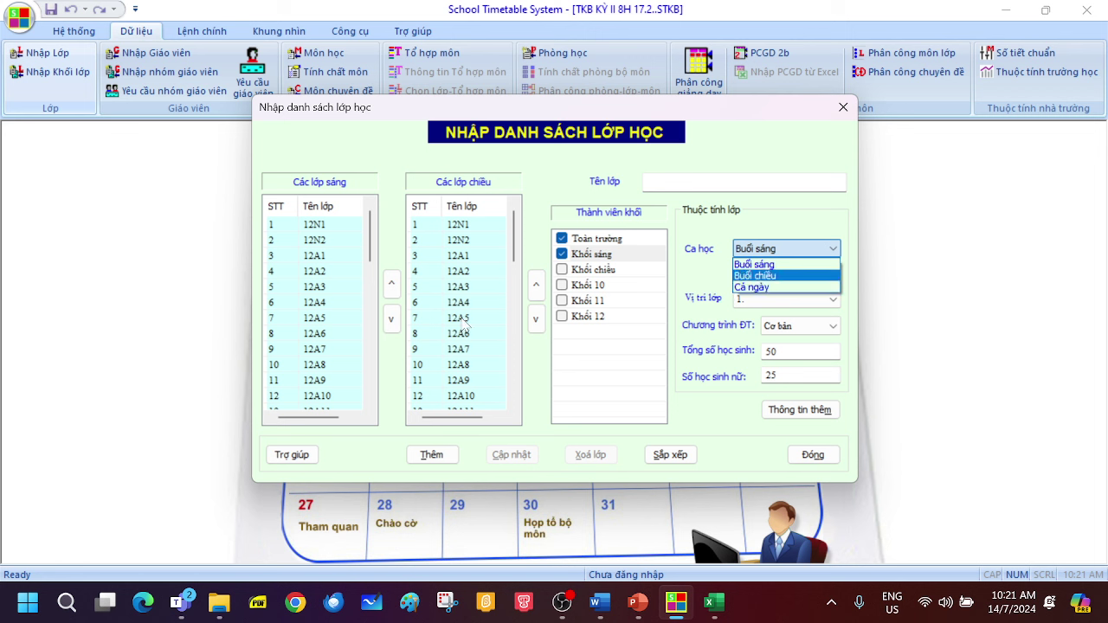
{"action": "key", "text": "Escape"}
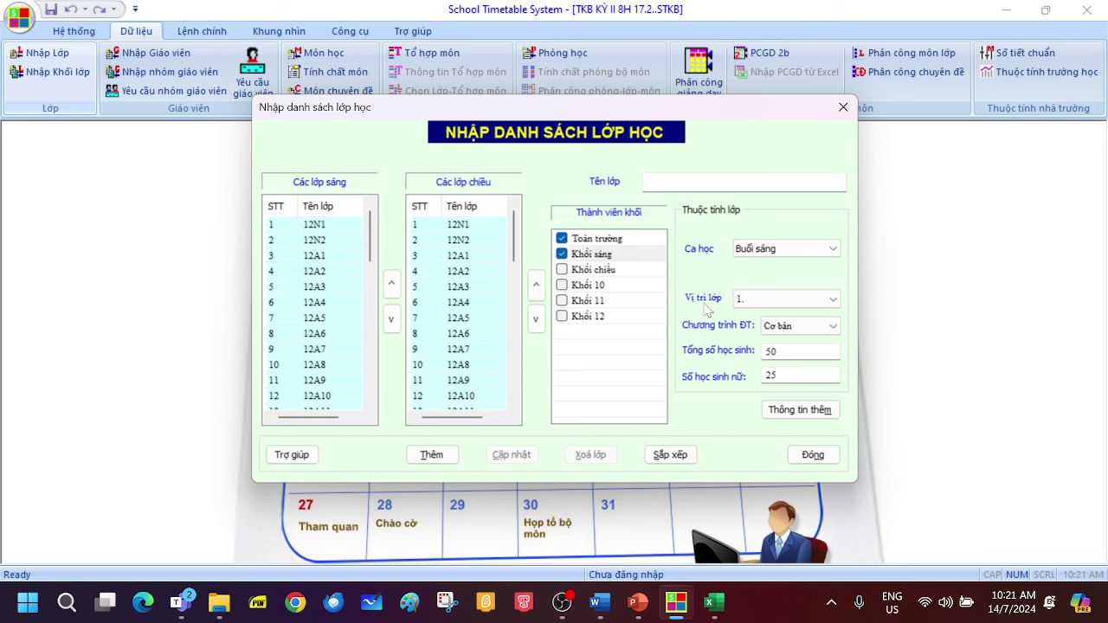
{"action": "left_click", "coordinate": [780, 300]}
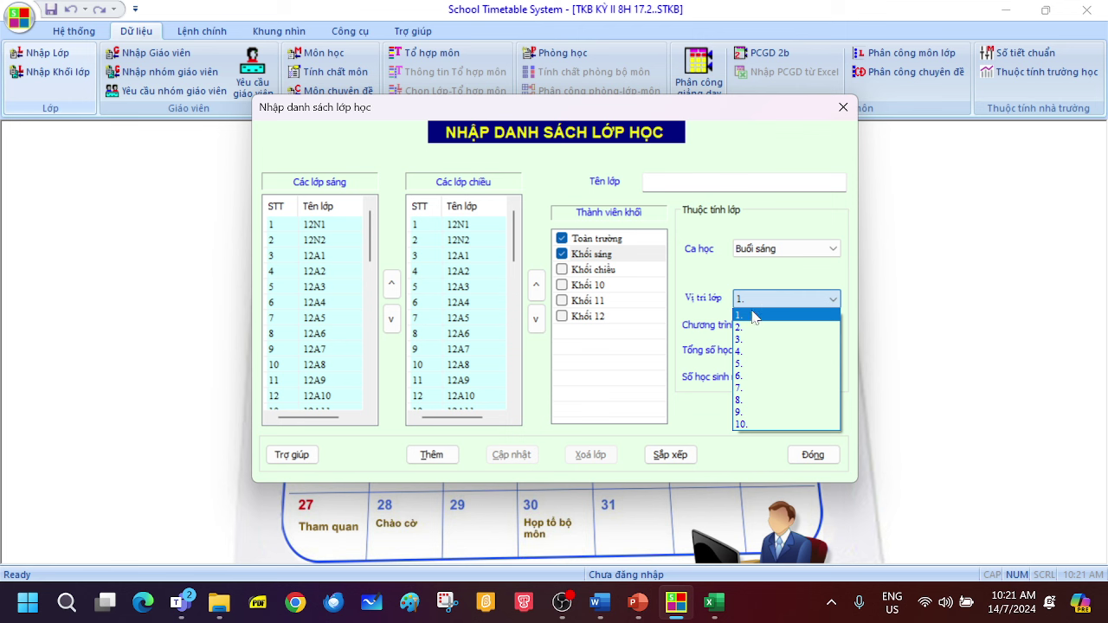
{"action": "left_click", "coordinate": [690, 286]}
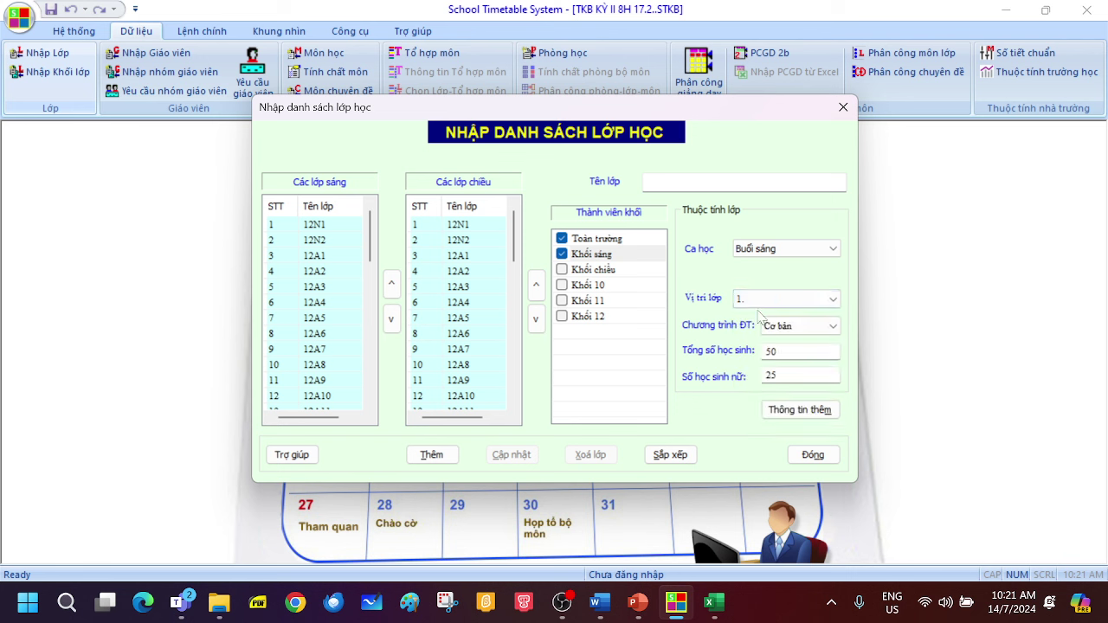
{"action": "left_click", "coordinate": [755, 306]}
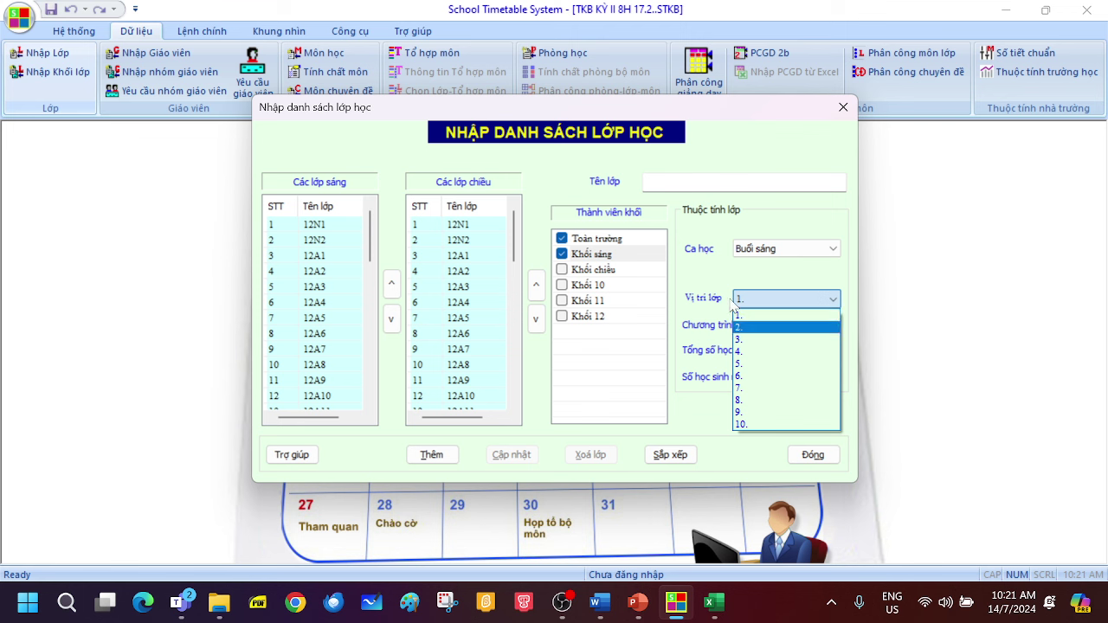
{"action": "left_click", "coordinate": [684, 283]}
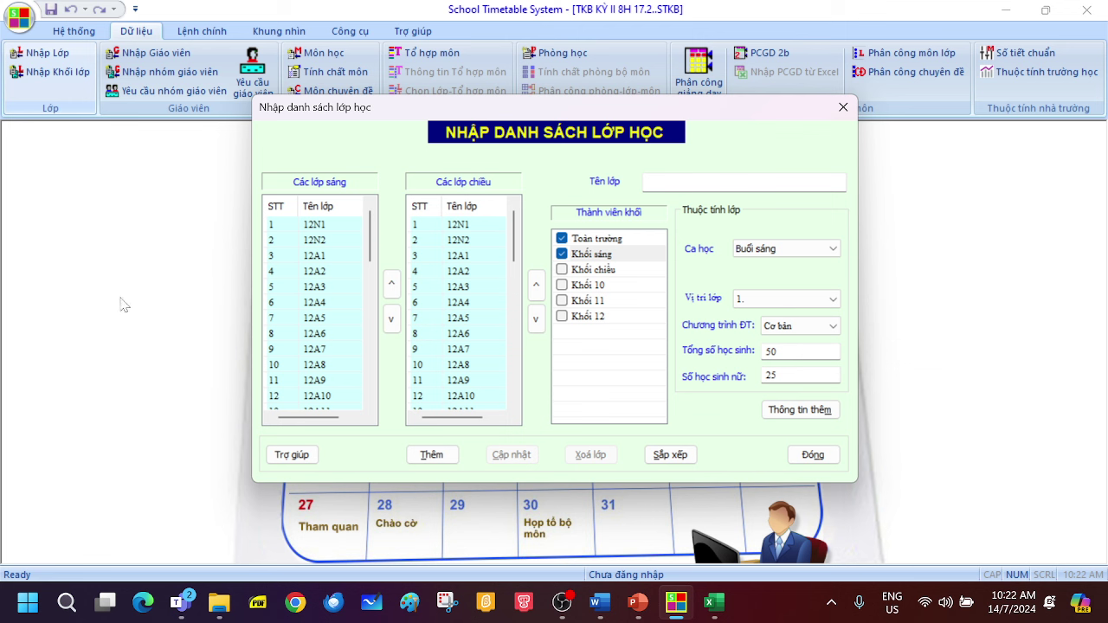
{"action": "left_click", "coordinate": [751, 303]}
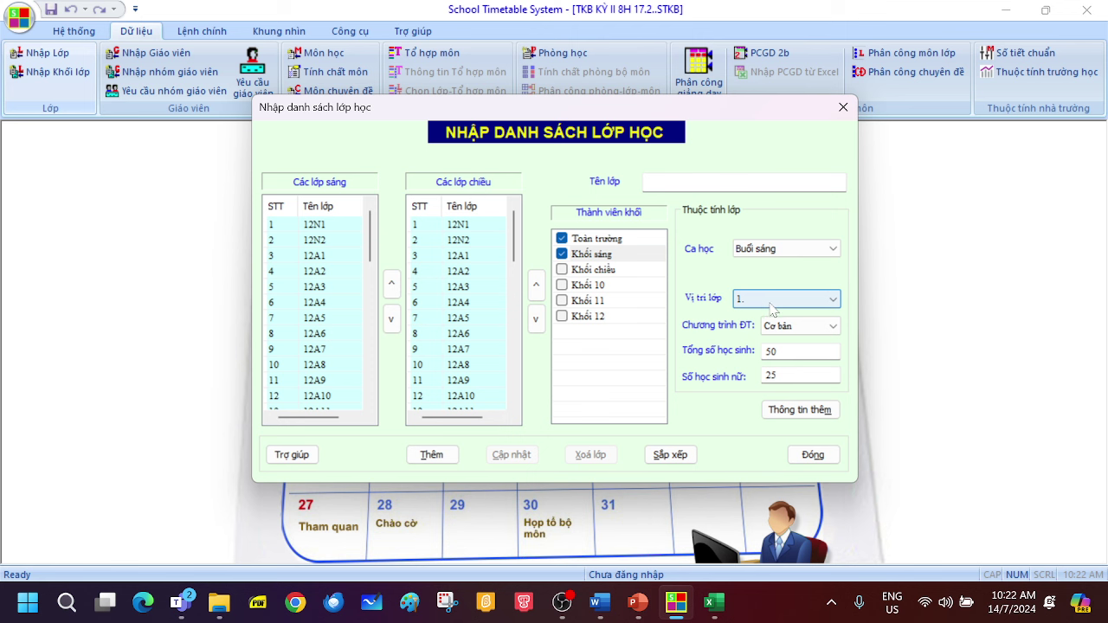
{"action": "left_click", "coordinate": [810, 456]}
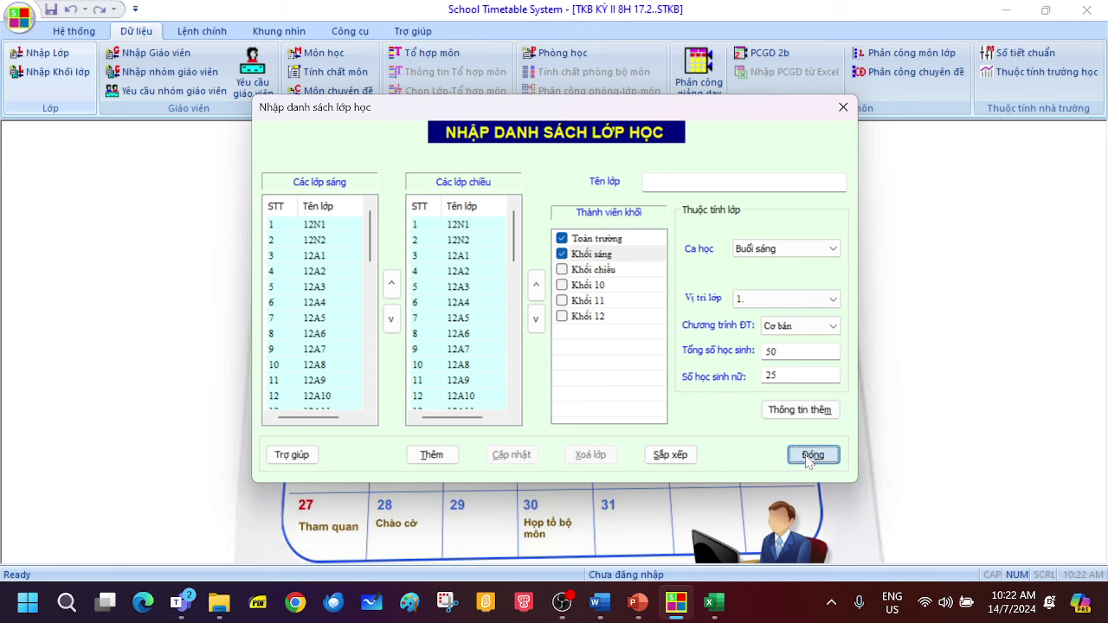
Step: Look through the whole teacher list (Danh sách giáo viên) down to the last entry and close it
{"action": "left_click", "coordinate": [154, 61]}
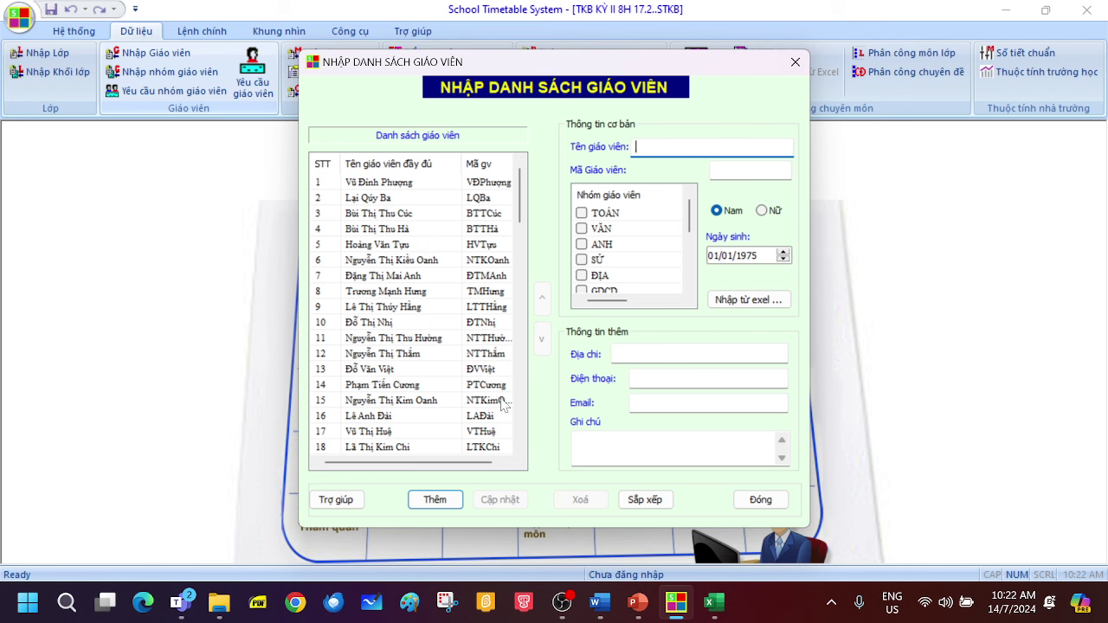
{"action": "scroll", "coordinate": [459, 391], "scroll_direction": "down", "scroll_amount": 1}
{"action": "scroll", "coordinate": [459, 391], "scroll_direction": "down", "scroll_amount": 20}
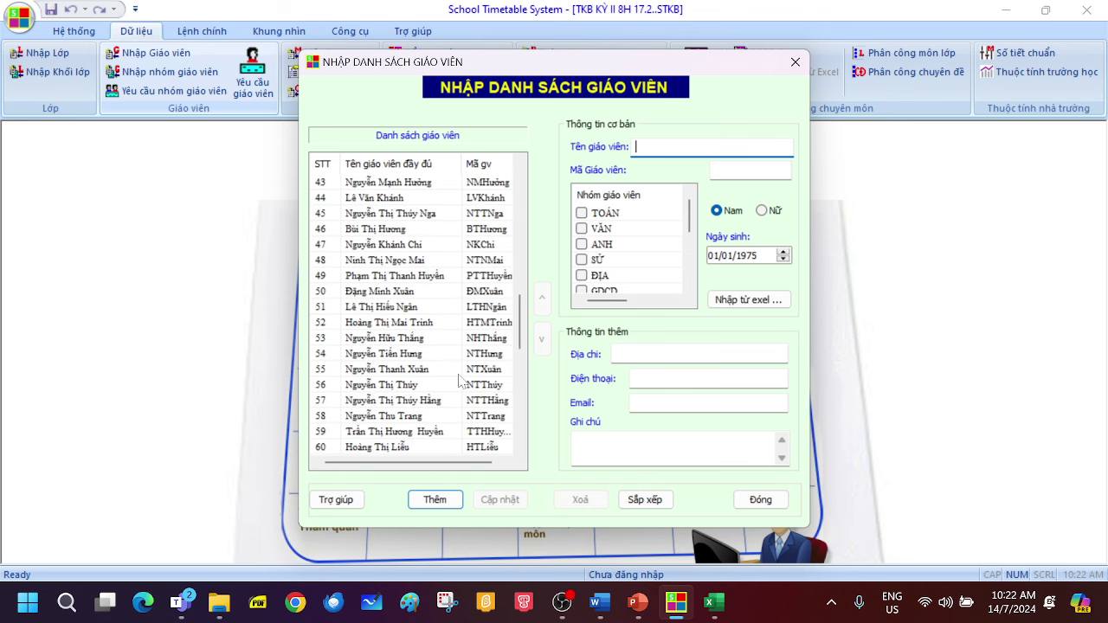
{"action": "scroll", "coordinate": [459, 381], "scroll_direction": "down", "scroll_amount": 3}
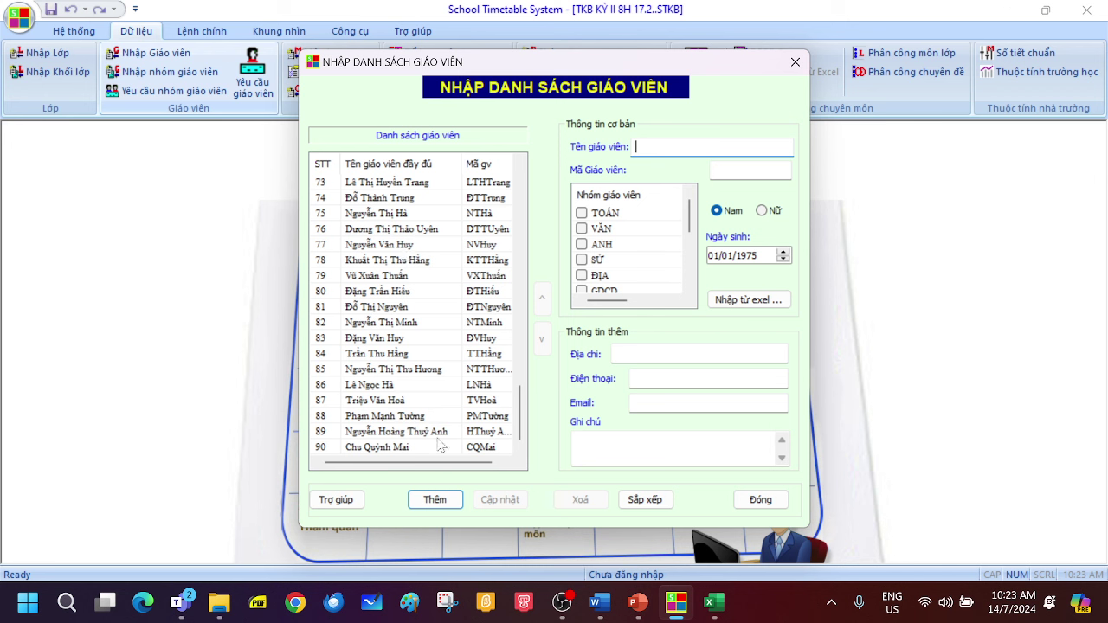
{"action": "left_click", "coordinate": [759, 501]}
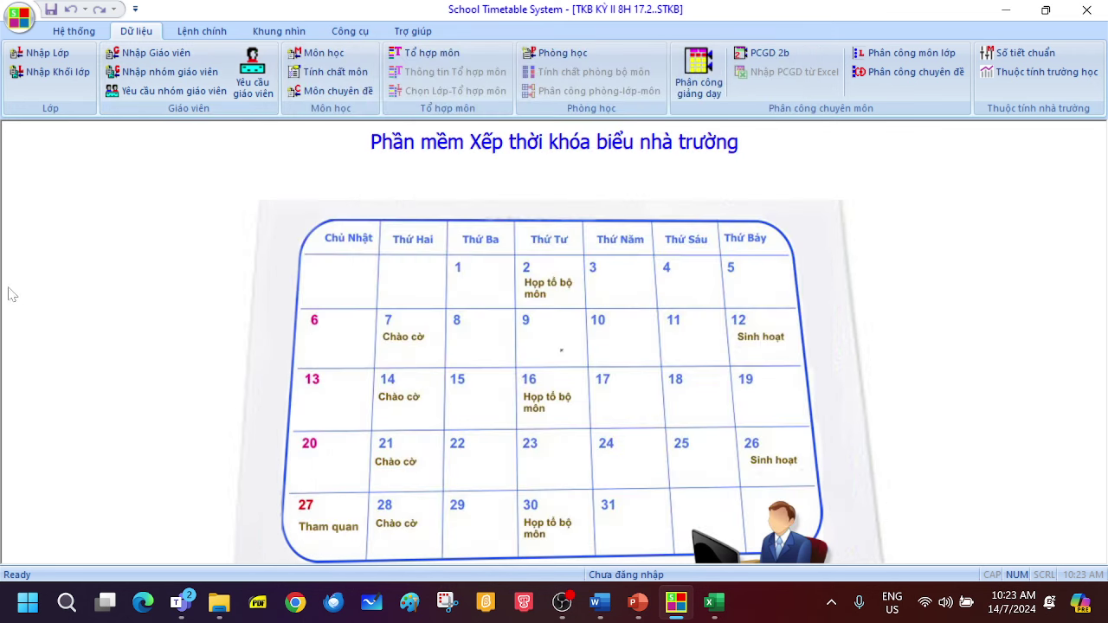
Step: Examine the members and taught subjects of the TOÁN, VĂN, ANH, SỬ and ĐỊA teacher groups
{"action": "left_click", "coordinate": [151, 76]}
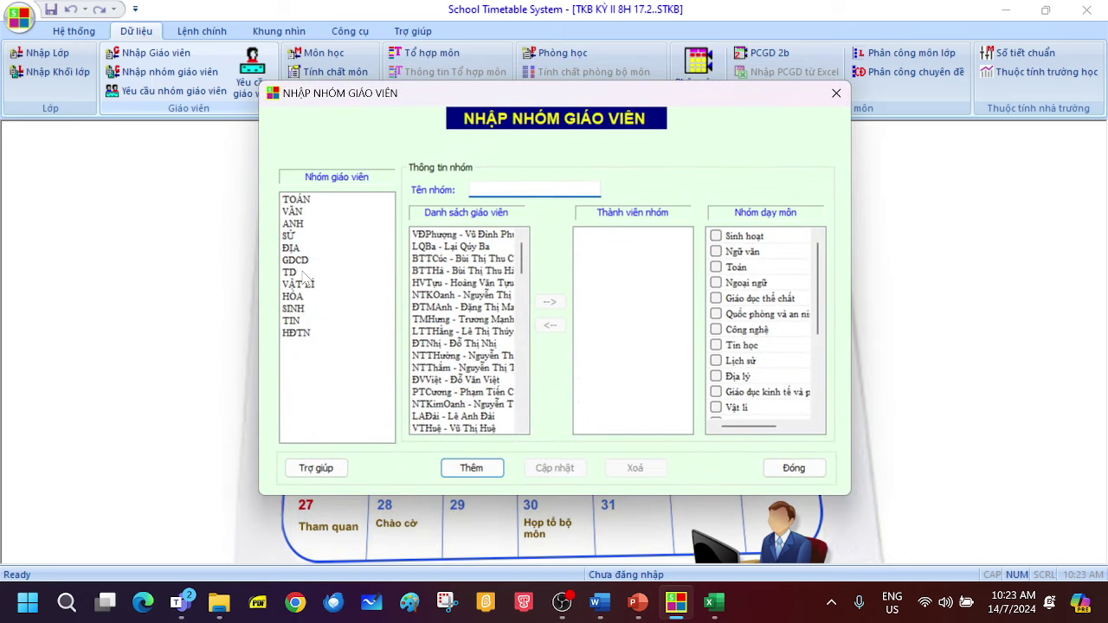
{"action": "left_click", "coordinate": [299, 201]}
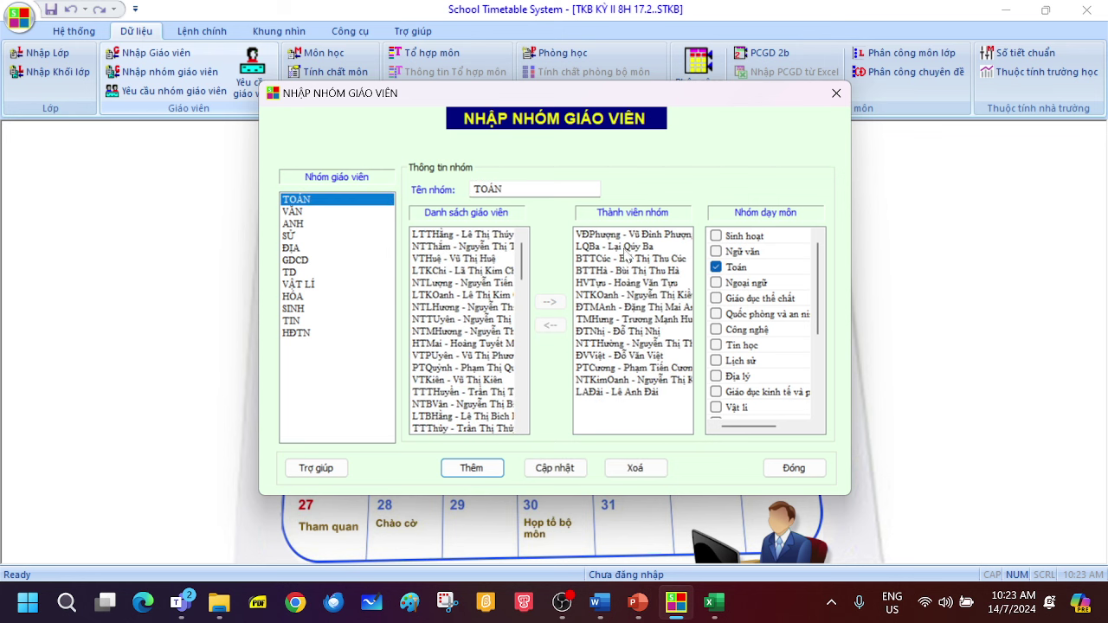
{"action": "left_click", "coordinate": [294, 213]}
{"action": "left_click", "coordinate": [295, 224]}
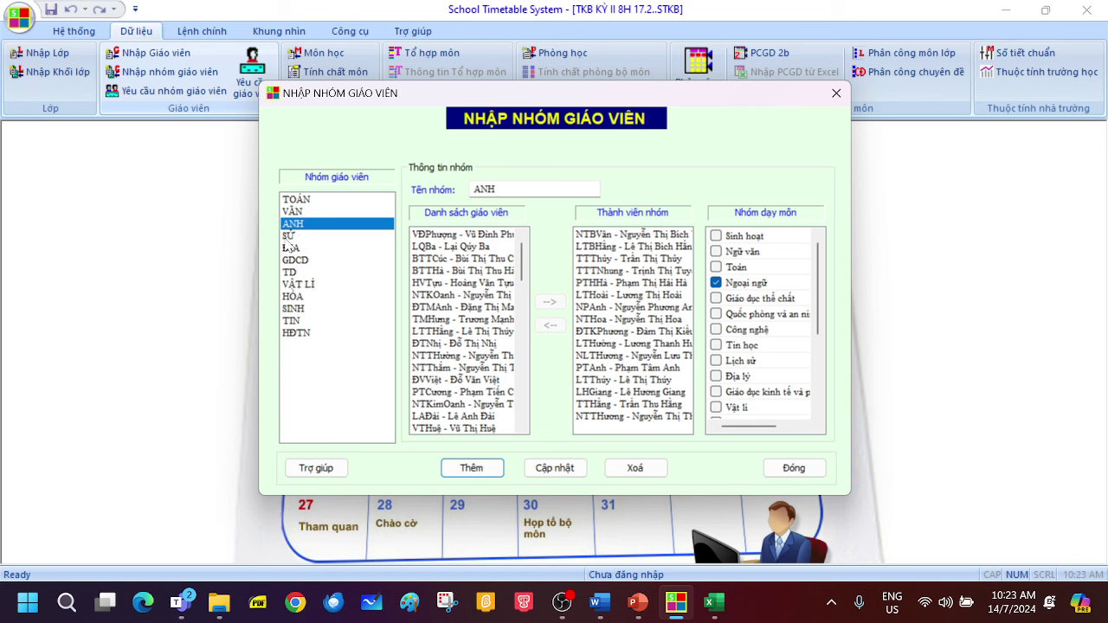
{"action": "left_click", "coordinate": [303, 236]}
{"action": "left_click", "coordinate": [295, 248]}
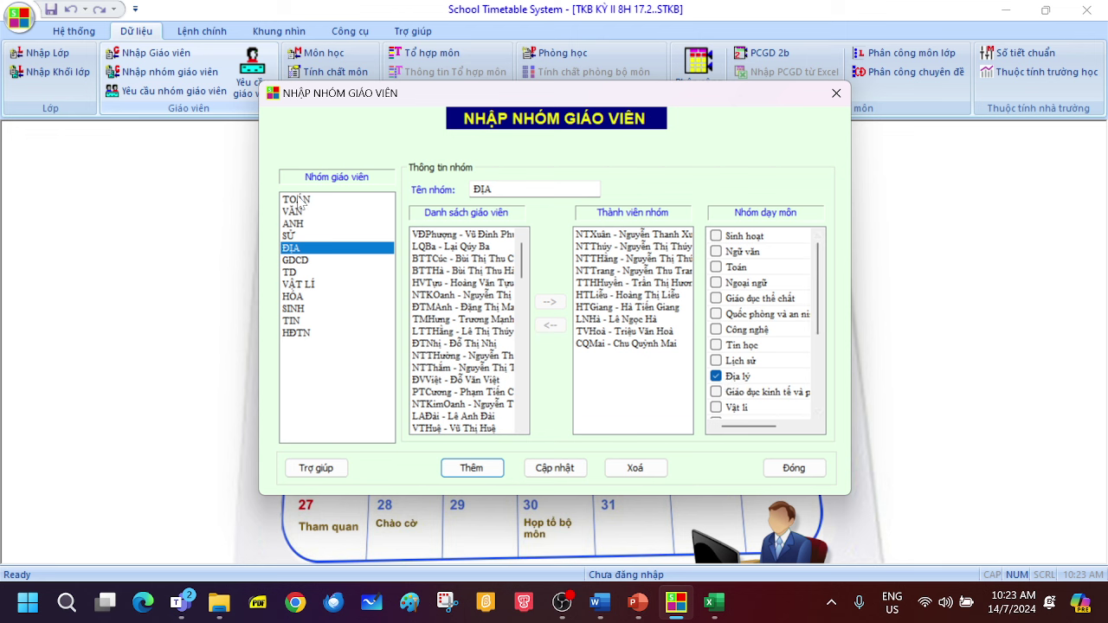
Step: Add Sinh hoạt to the TOÁN group's taught subjects and update that group, and select Sinh hoạt for the VẬT LÍ group
{"action": "left_click", "coordinate": [301, 200]}
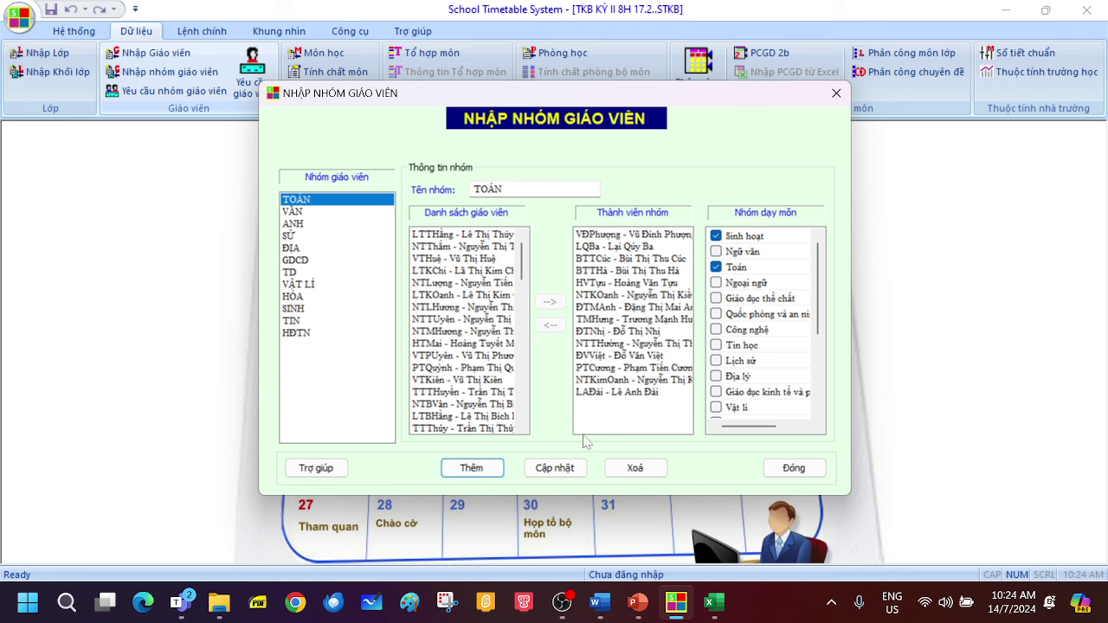
{"action": "left_click", "coordinate": [555, 471]}
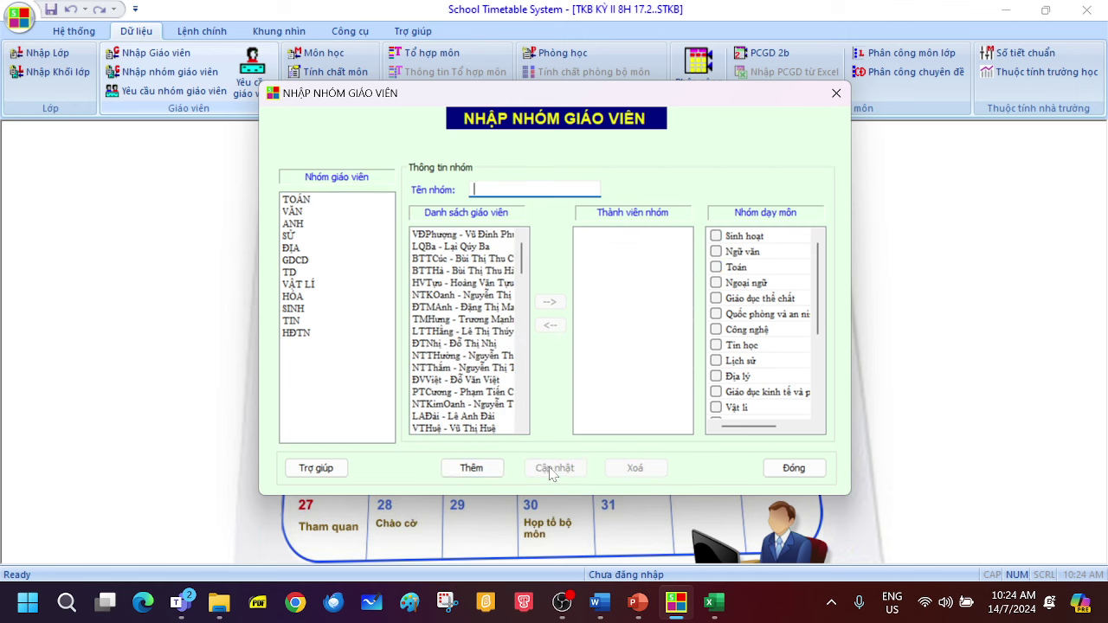
{"action": "left_click", "coordinate": [293, 285]}
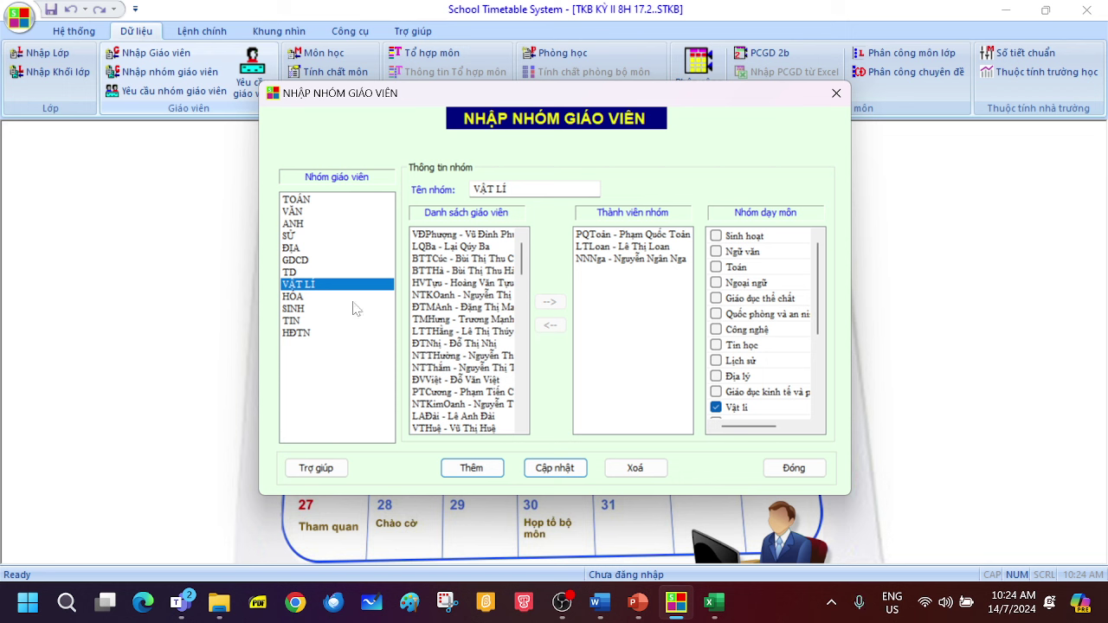
{"action": "left_click", "coordinate": [715, 235]}
{"action": "left_click", "coordinate": [303, 334]}
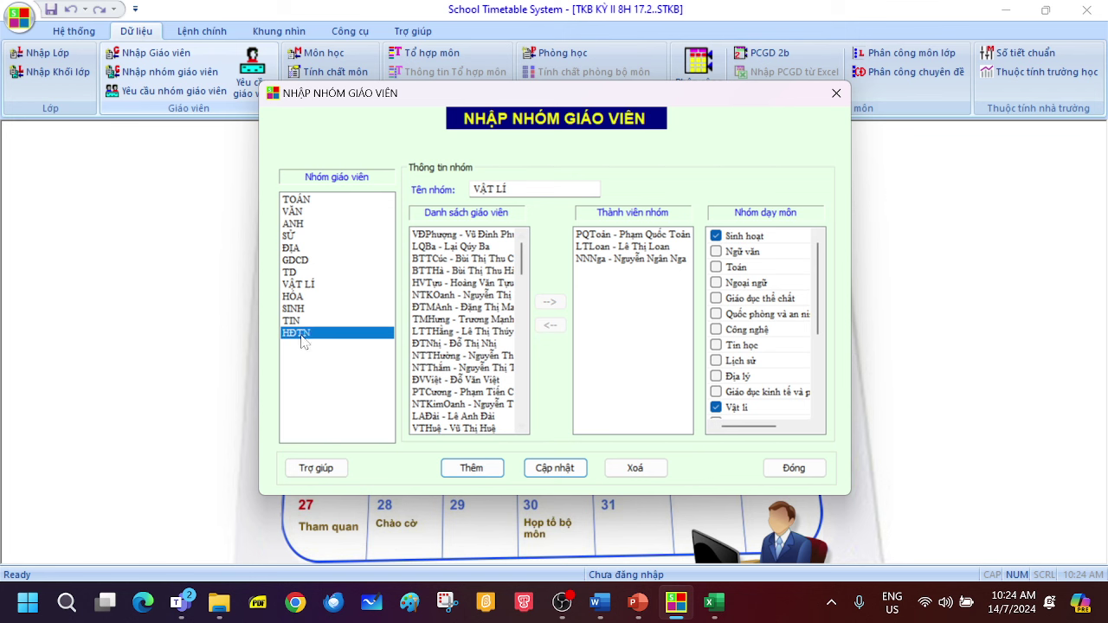
Step: Create a new teacher group named "Thể duc"
{"action": "left_click", "coordinate": [475, 470]}
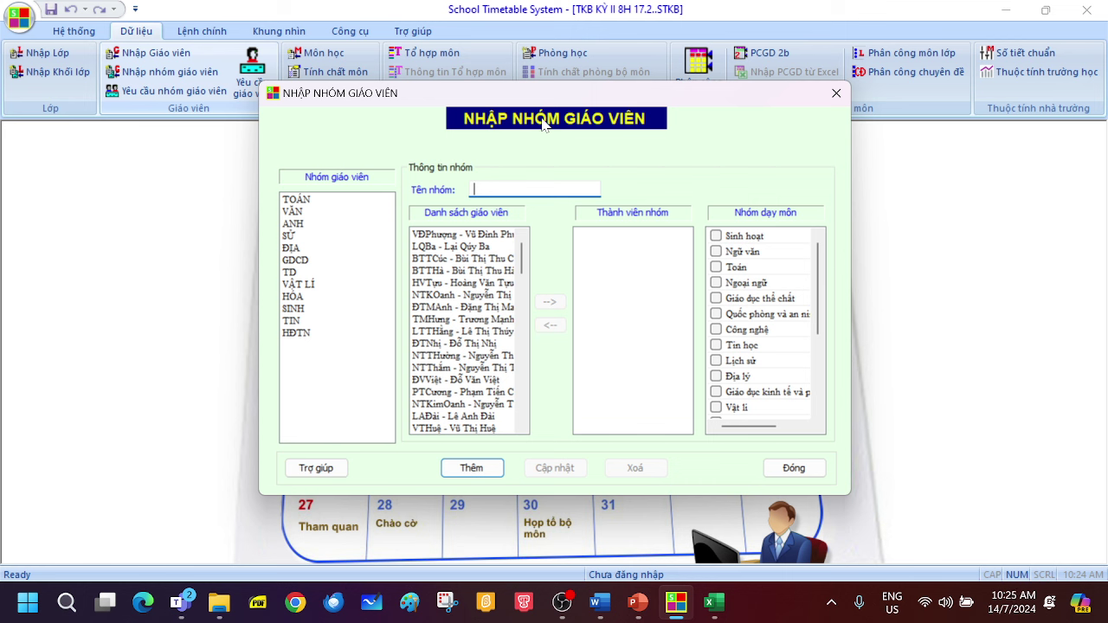
{"action": "type", "text": "Thể duc"}
{"action": "key", "text": "Return"}
Step: Add the 3rd, 10th, 13th and 14th teachers of the original list to the Thể duc group, update it, and close the group form
{"action": "left_click", "coordinate": [299, 346]}
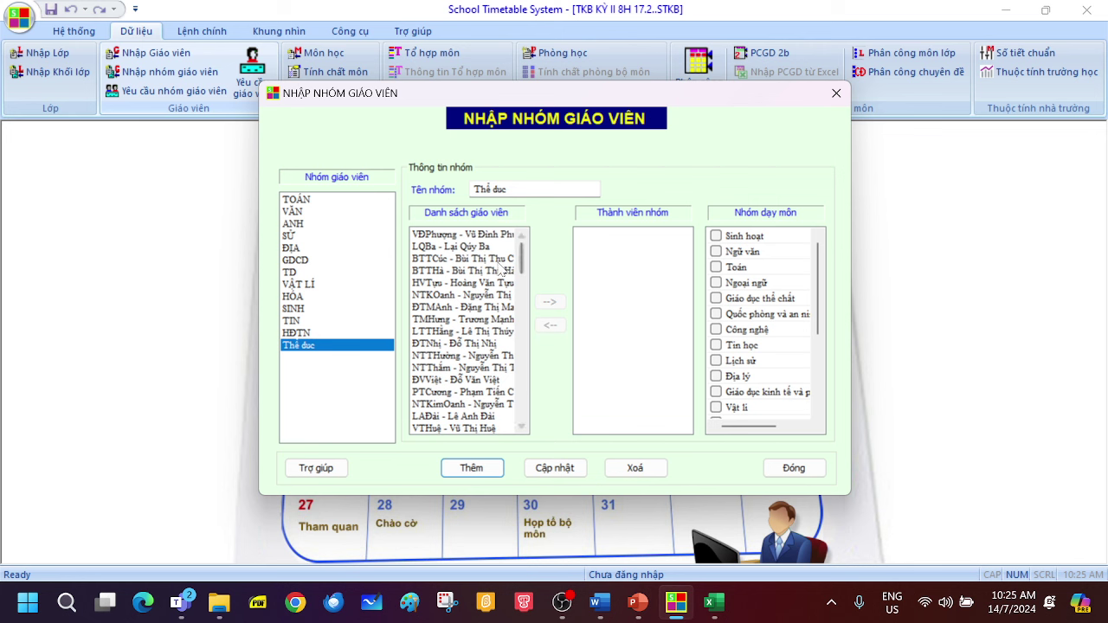
{"action": "left_click", "coordinate": [479, 259]}
{"action": "left_click", "coordinate": [546, 307]}
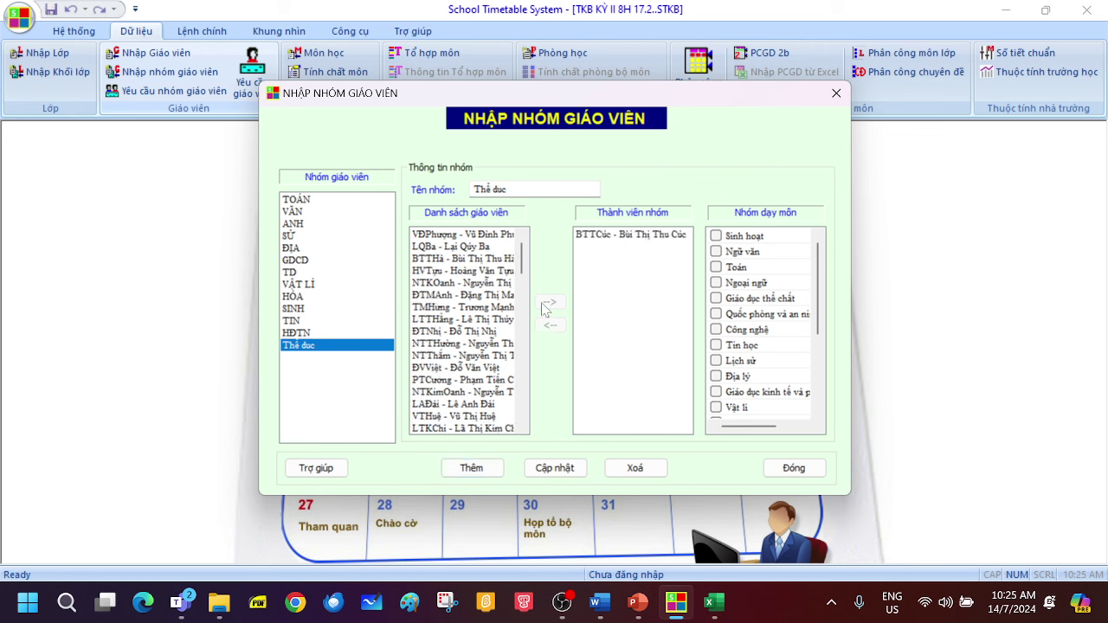
{"action": "left_click", "coordinate": [490, 332]}
{"action": "left_click", "coordinate": [545, 307]}
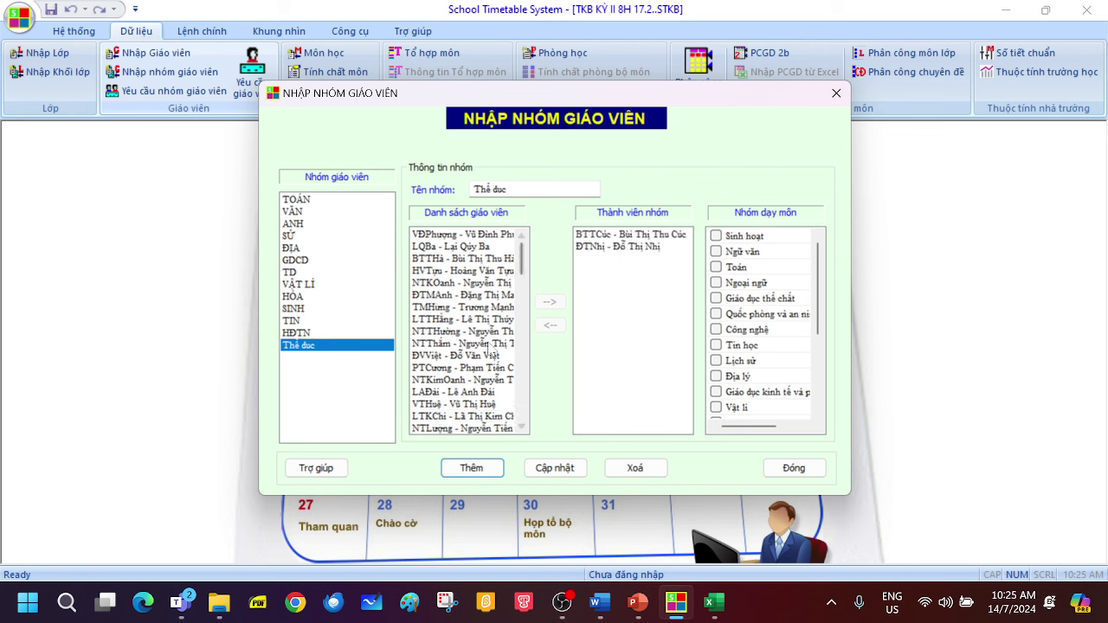
{"action": "left_click", "coordinate": [482, 355]}
{"action": "left_click", "coordinate": [551, 308]}
{"action": "left_click", "coordinate": [467, 355]}
{"action": "left_click", "coordinate": [548, 304]}
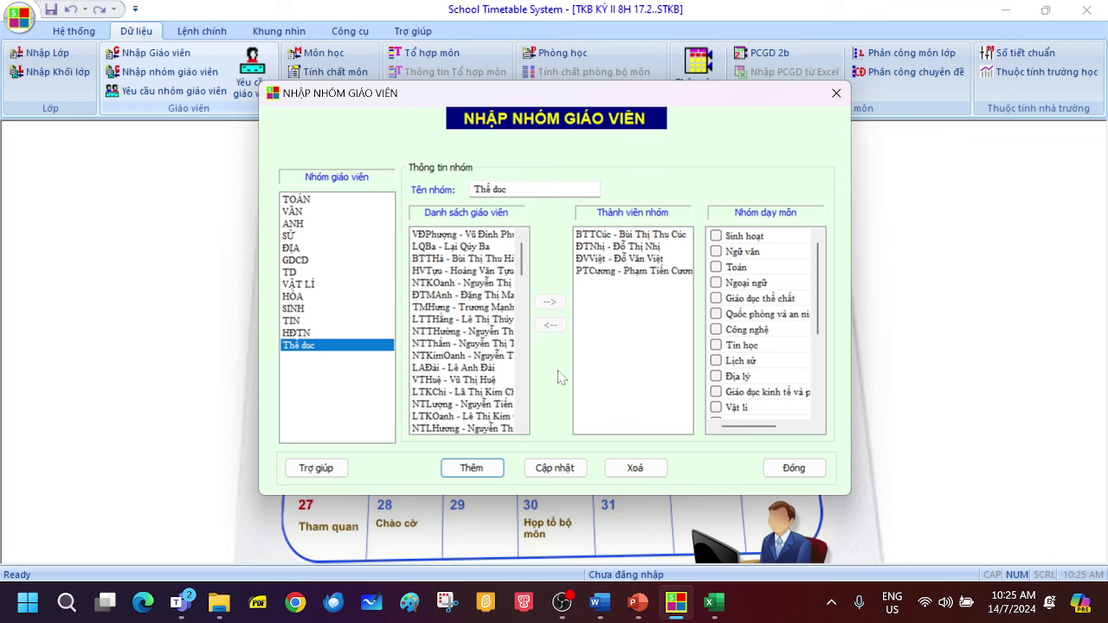
{"action": "left_click", "coordinate": [557, 469]}
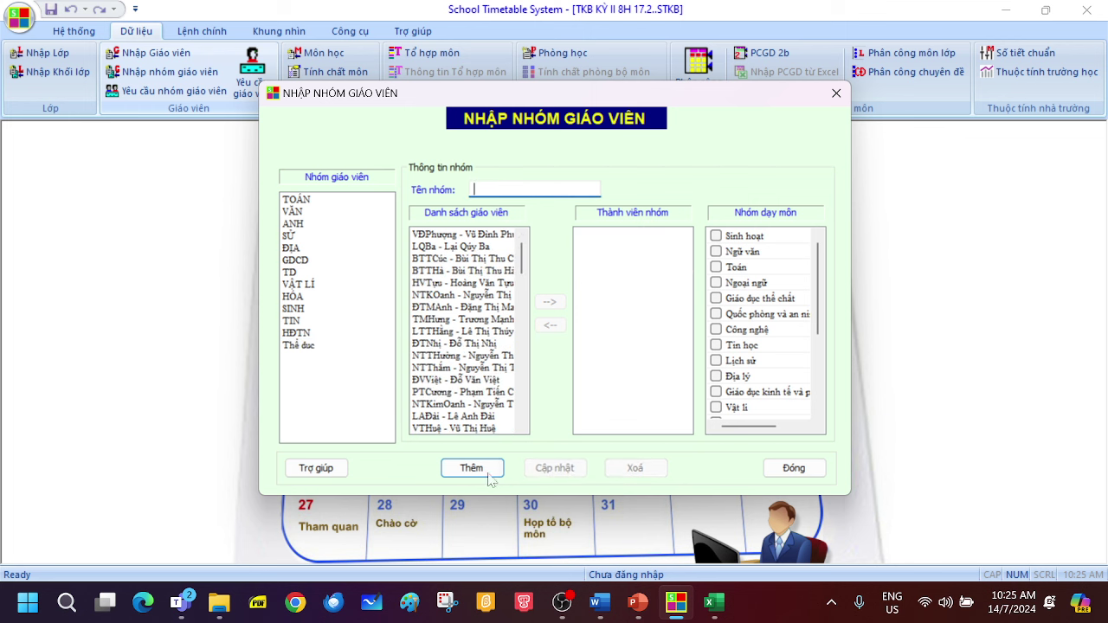
{"action": "left_click", "coordinate": [793, 468]}
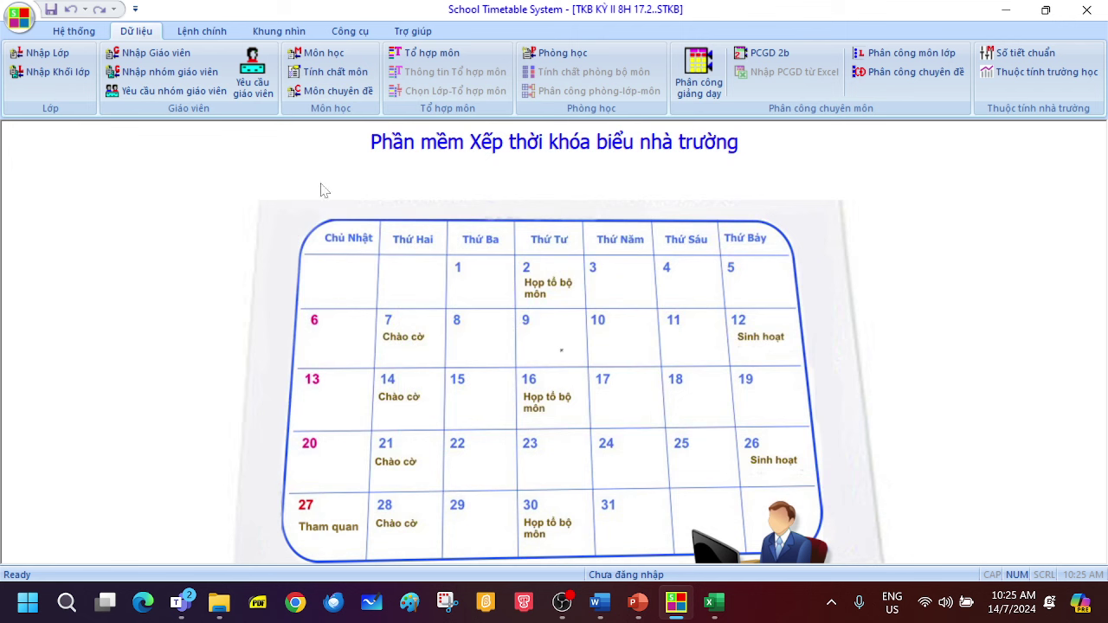
Step: Set the number of subject rooms (Số phòng học của môn) for Tin học to 2, update the subject, and close the subject list
{"action": "left_click", "coordinate": [322, 56]}
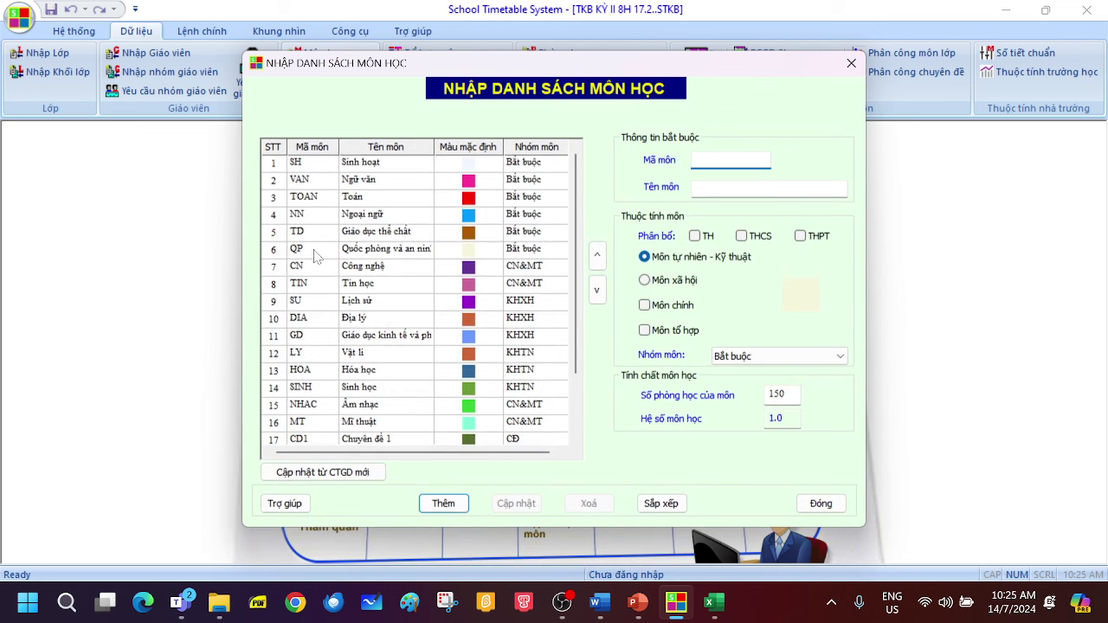
{"action": "scroll", "coordinate": [382, 193], "scroll_direction": "down", "scroll_amount": 2}
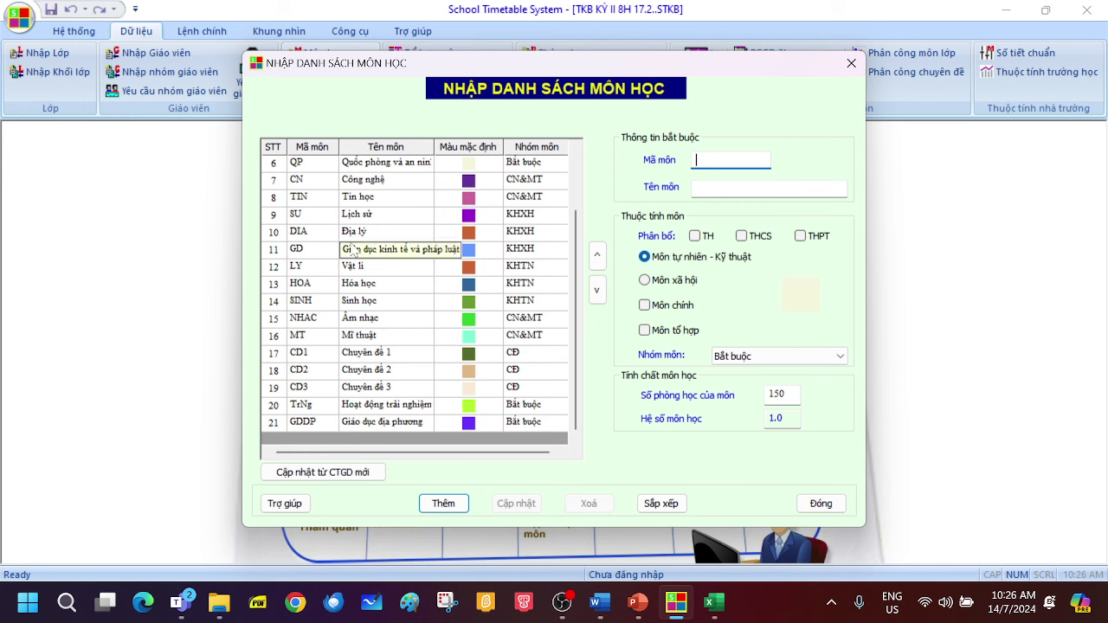
{"action": "scroll", "coordinate": [354, 286], "scroll_direction": "up", "scroll_amount": 1}
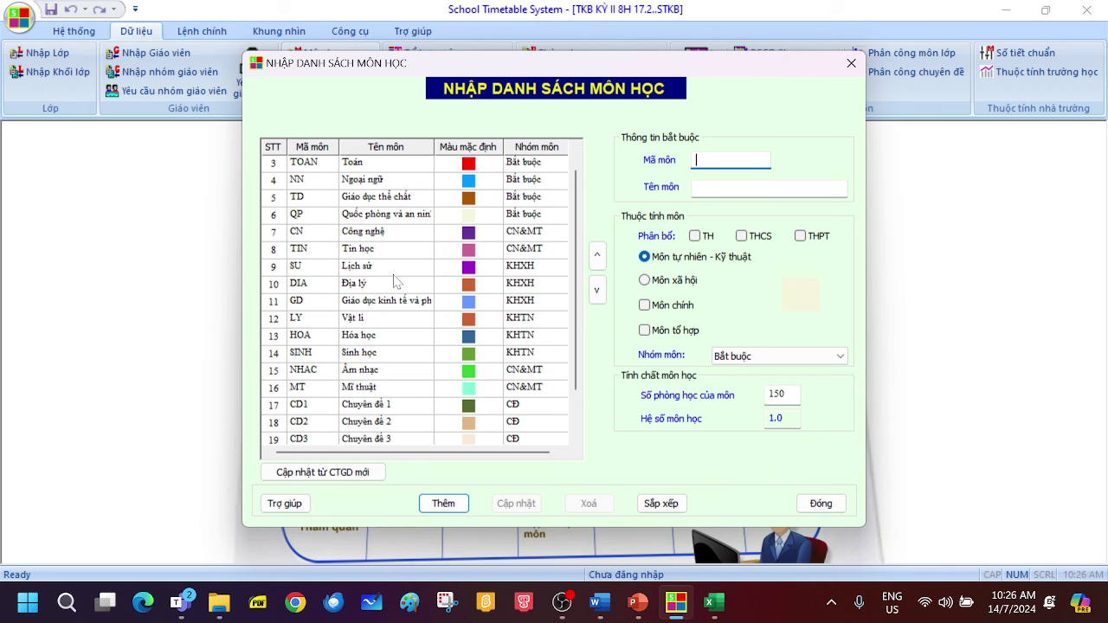
{"action": "left_click", "coordinate": [371, 256]}
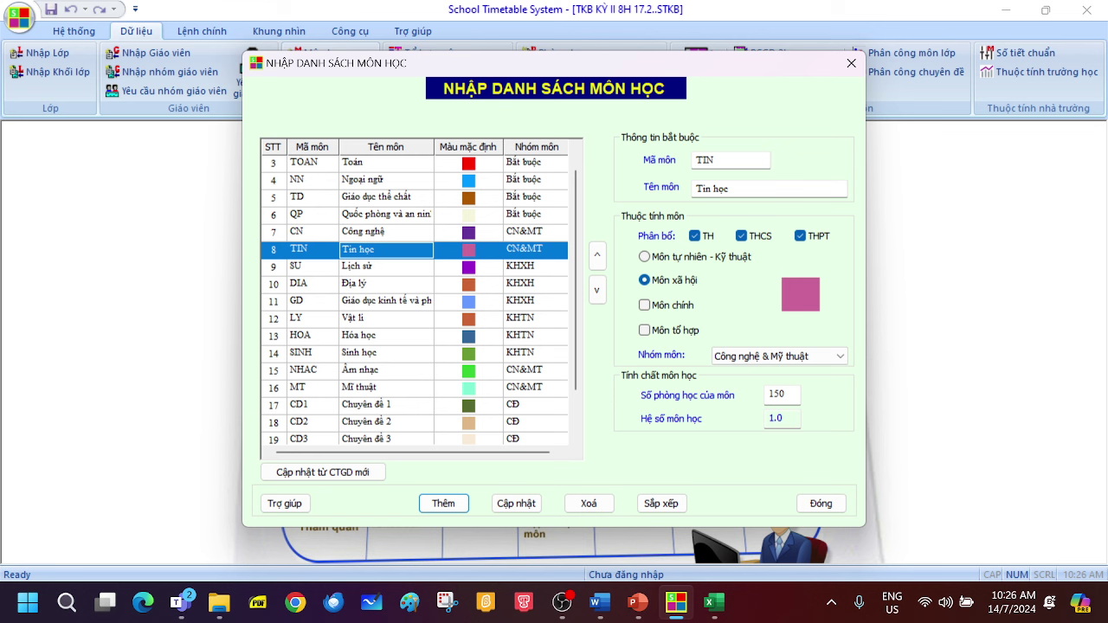
{"action": "left_click", "coordinate": [777, 394]}
{"action": "type", "text": "2"}
{"action": "left_click", "coordinate": [518, 505]}
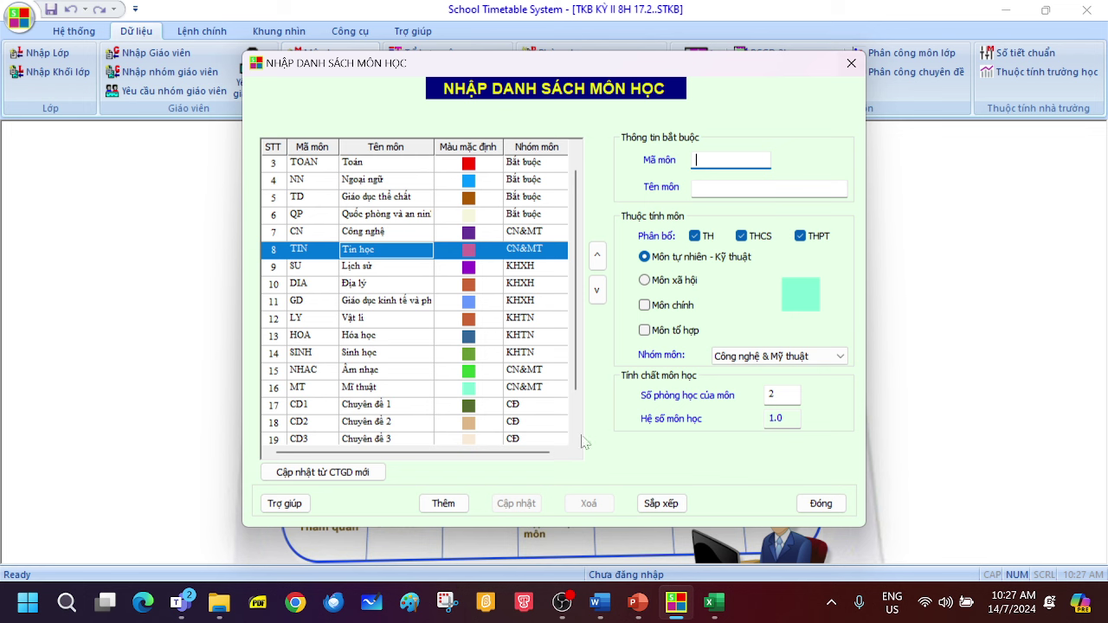
{"action": "left_click", "coordinate": [819, 504]}
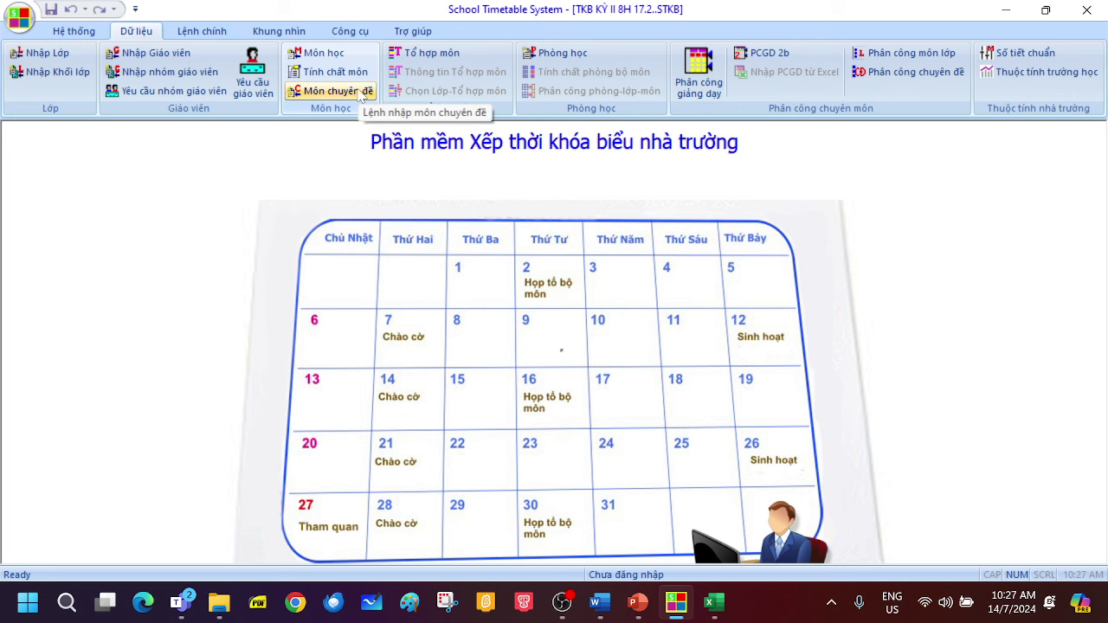
Step: Apply the morning constraint "Chỉ học 1 tiết 1 ngày" to Ngoại ngữ for Toàn trường, save the data, and close the constraint forms
{"action": "left_click", "coordinate": [332, 75]}
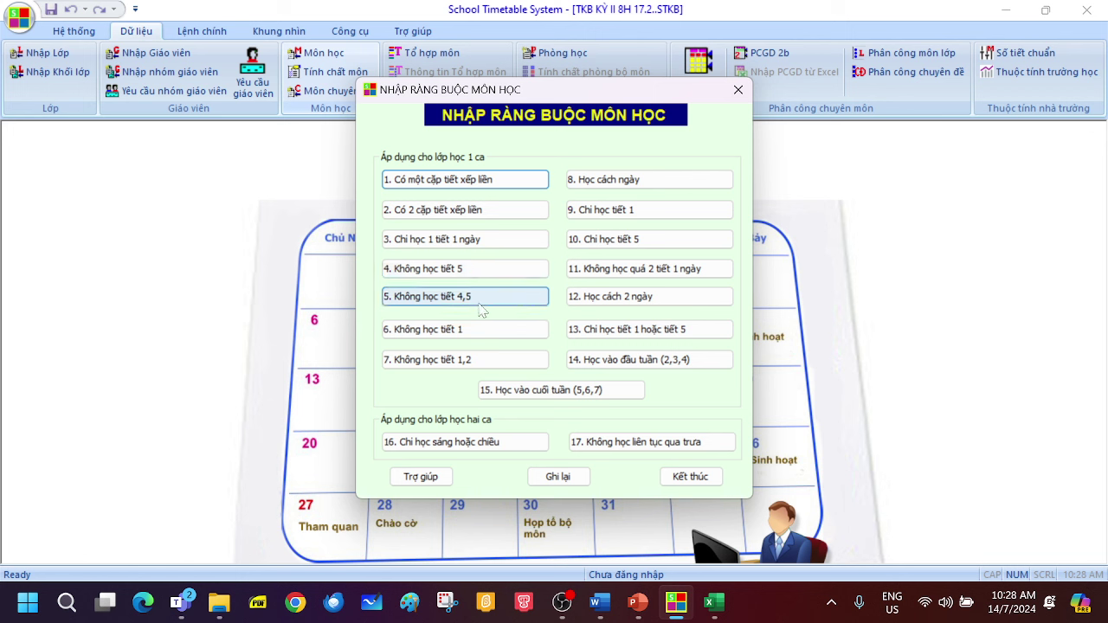
{"action": "left_click", "coordinate": [454, 247]}
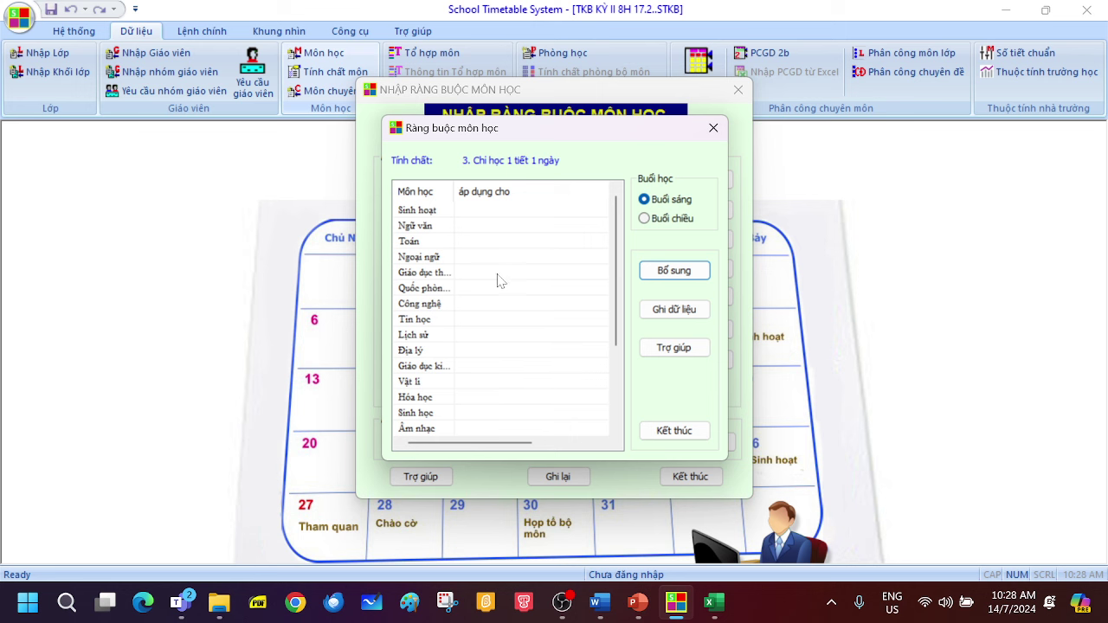
{"action": "left_click", "coordinate": [446, 258]}
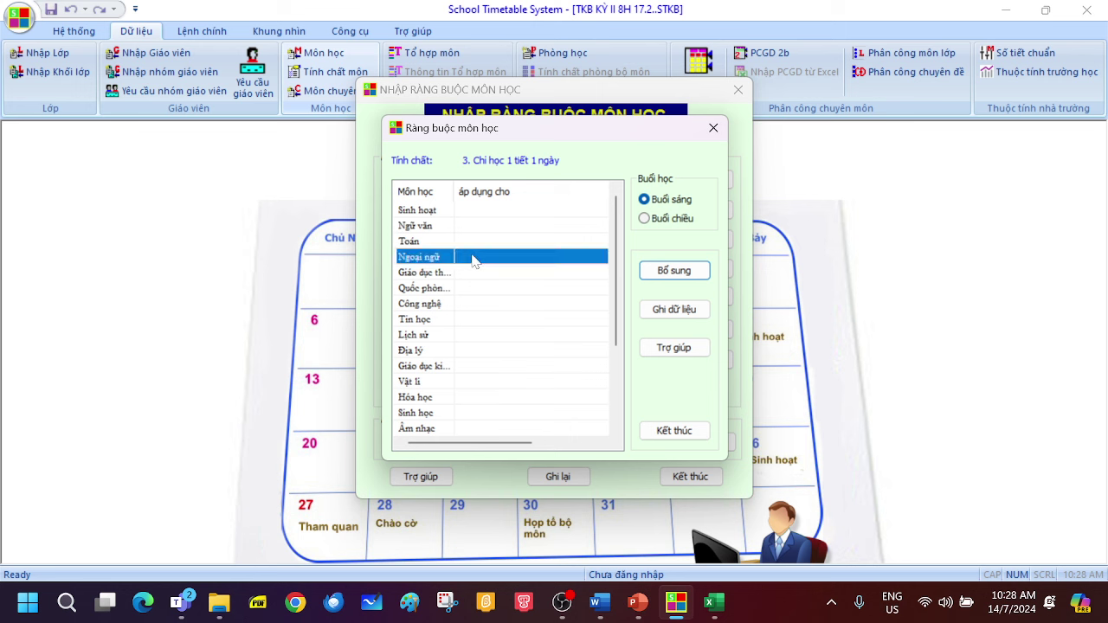
{"action": "left_click", "coordinate": [663, 270]}
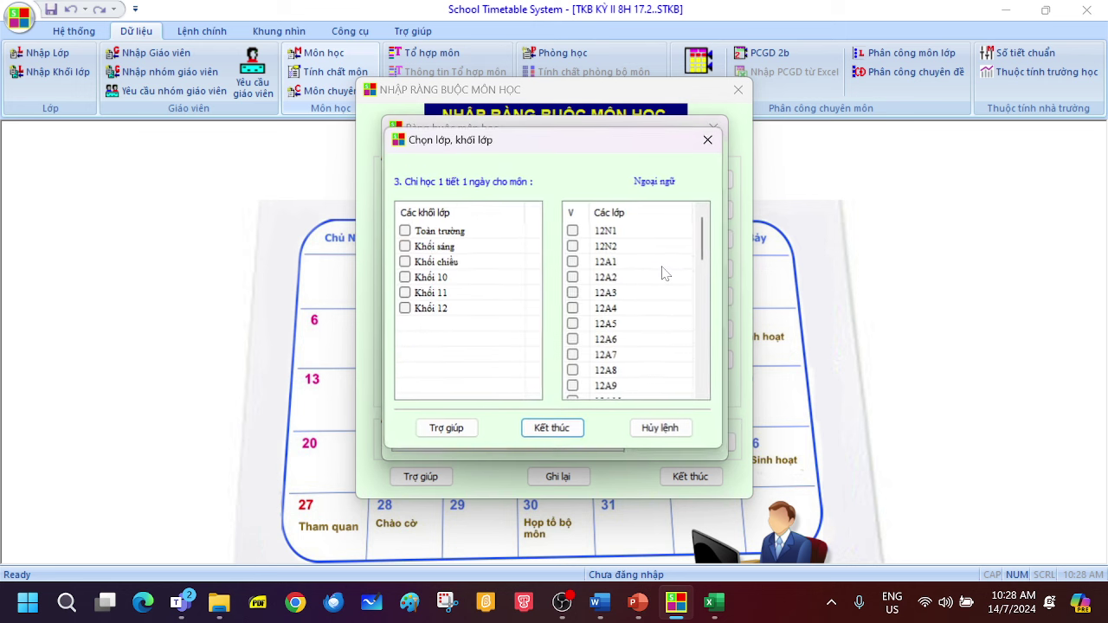
{"action": "left_click", "coordinate": [405, 232]}
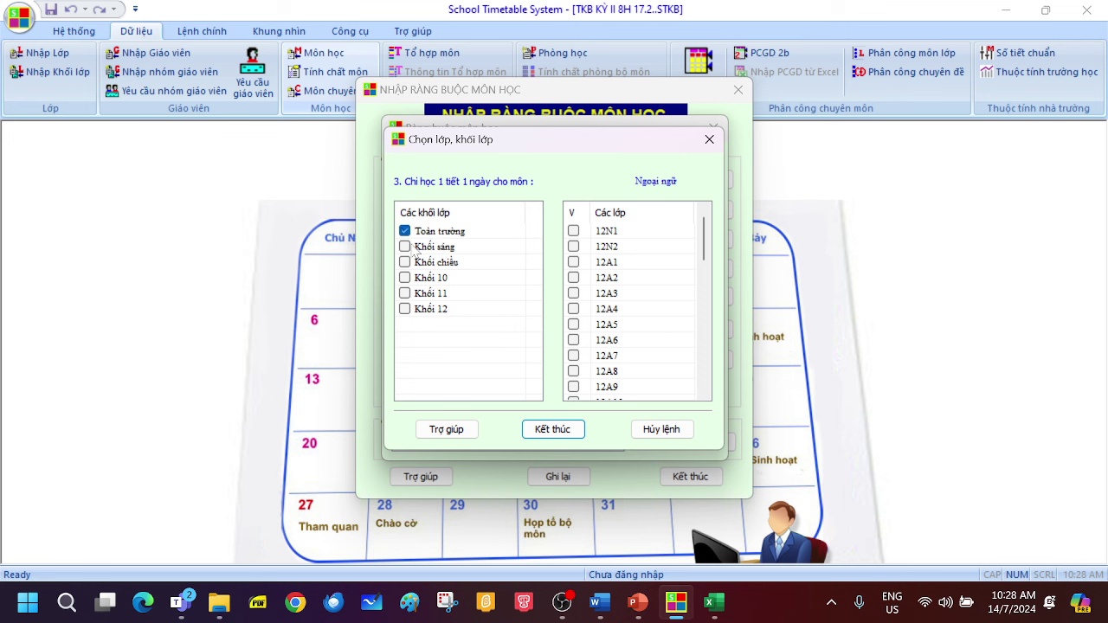
{"action": "left_click", "coordinate": [533, 430]}
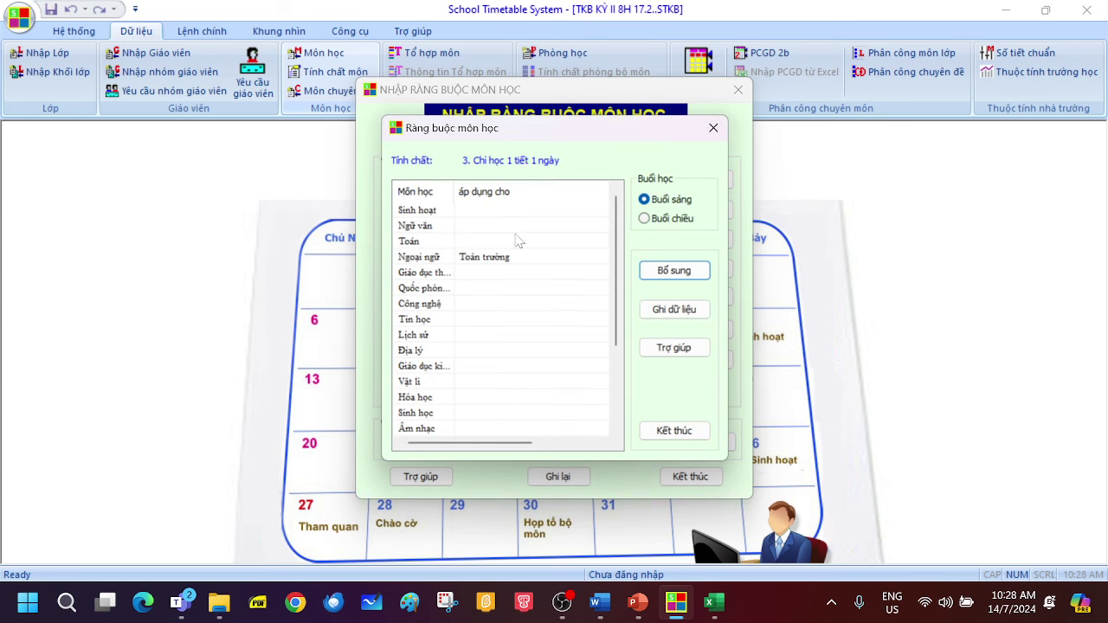
{"action": "left_click", "coordinate": [663, 312]}
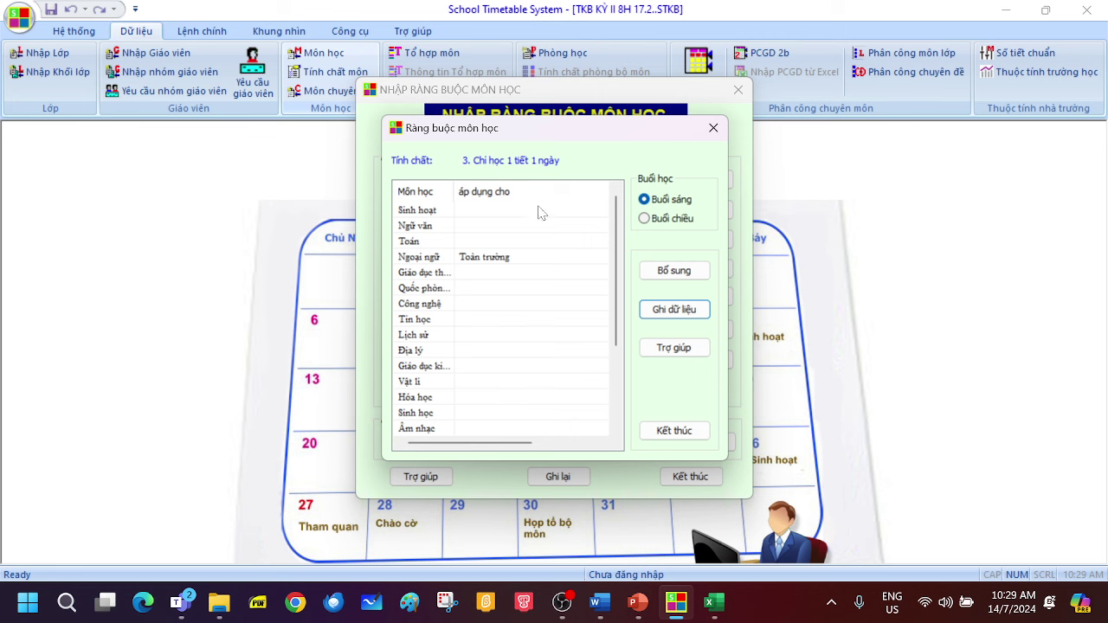
{"action": "left_click", "coordinate": [662, 436]}
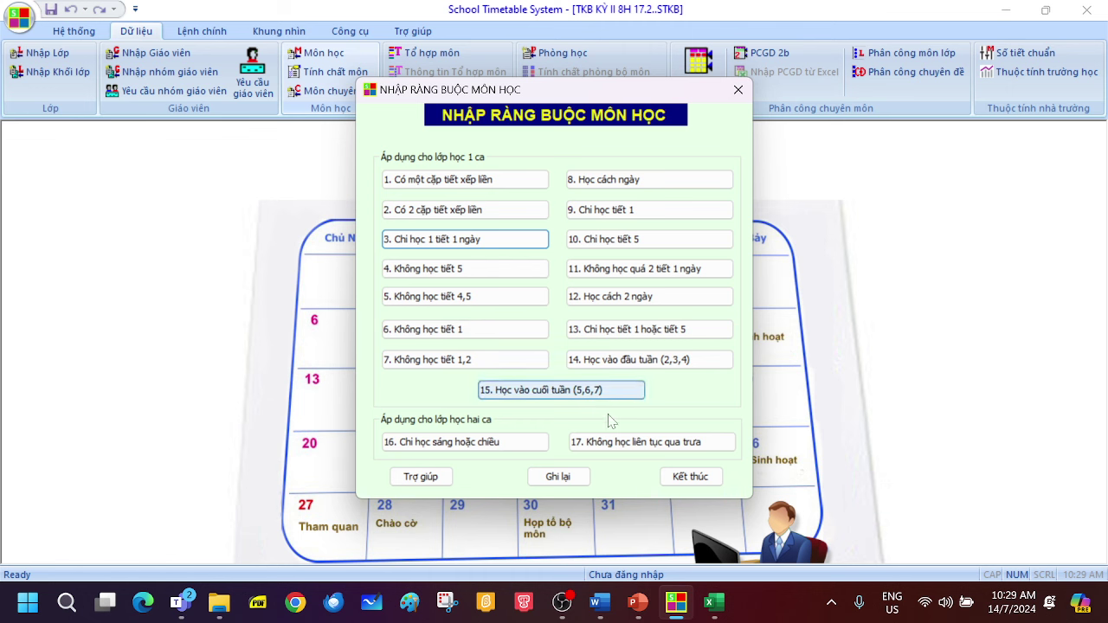
{"action": "left_click", "coordinate": [677, 487]}
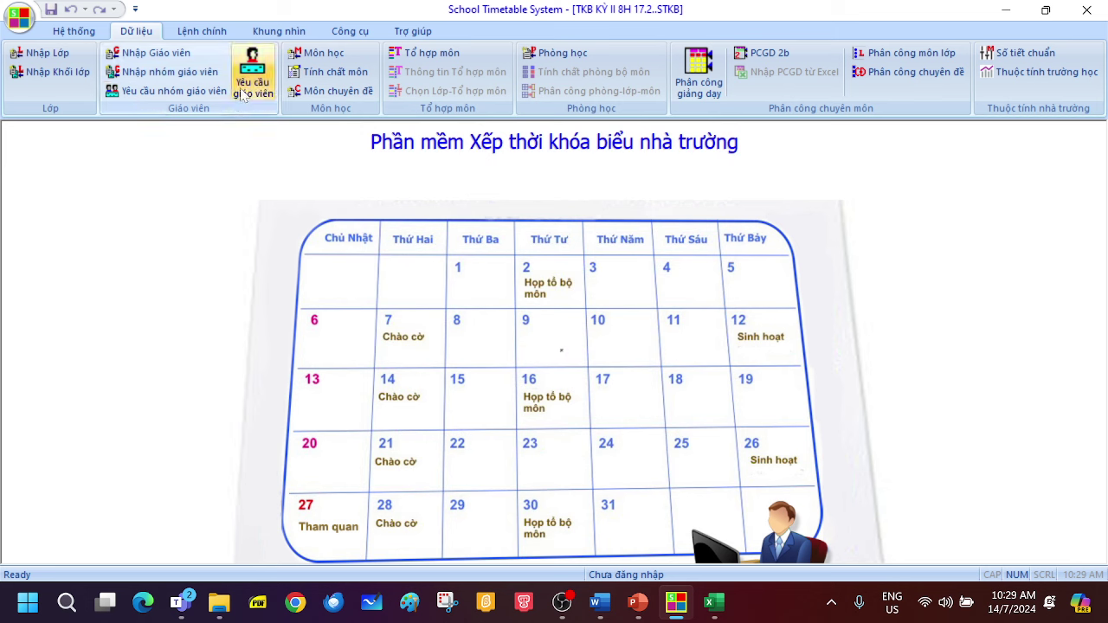
Step: Open the teacher group requirements and view the morning requirements of the VĂN and SỬ groups
{"action": "left_click", "coordinate": [161, 98]}
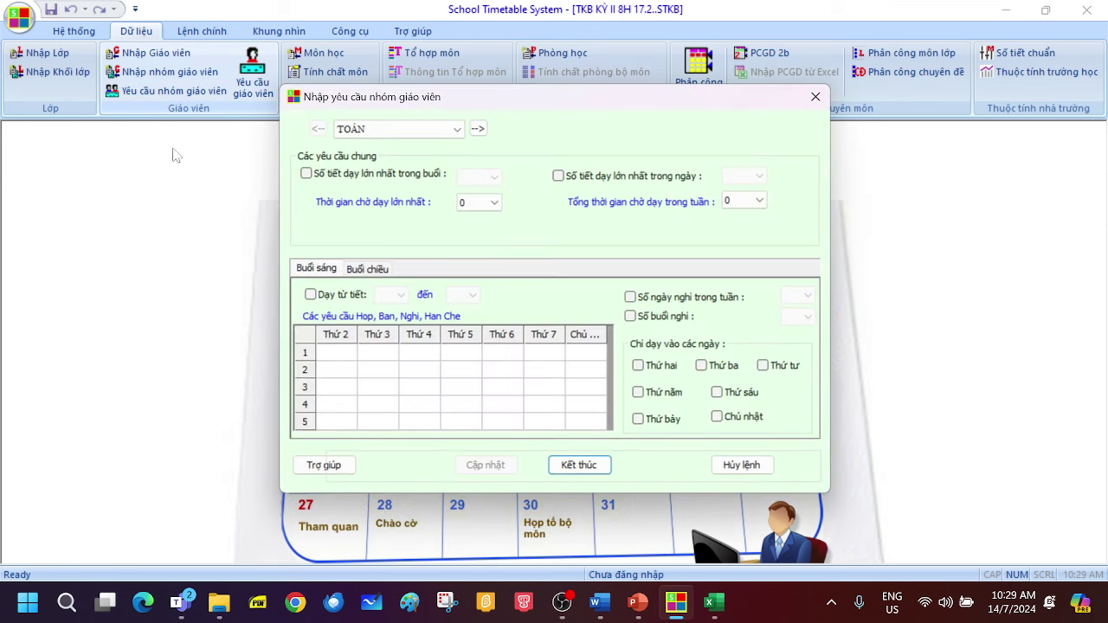
{"action": "left_click", "coordinate": [393, 130]}
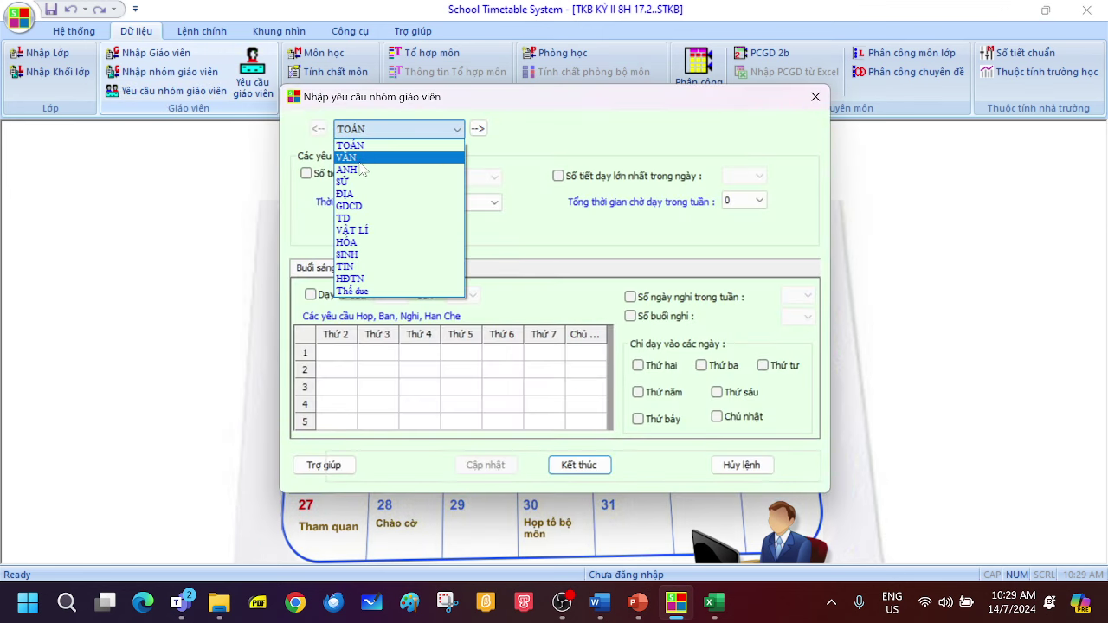
{"action": "left_click", "coordinate": [359, 154]}
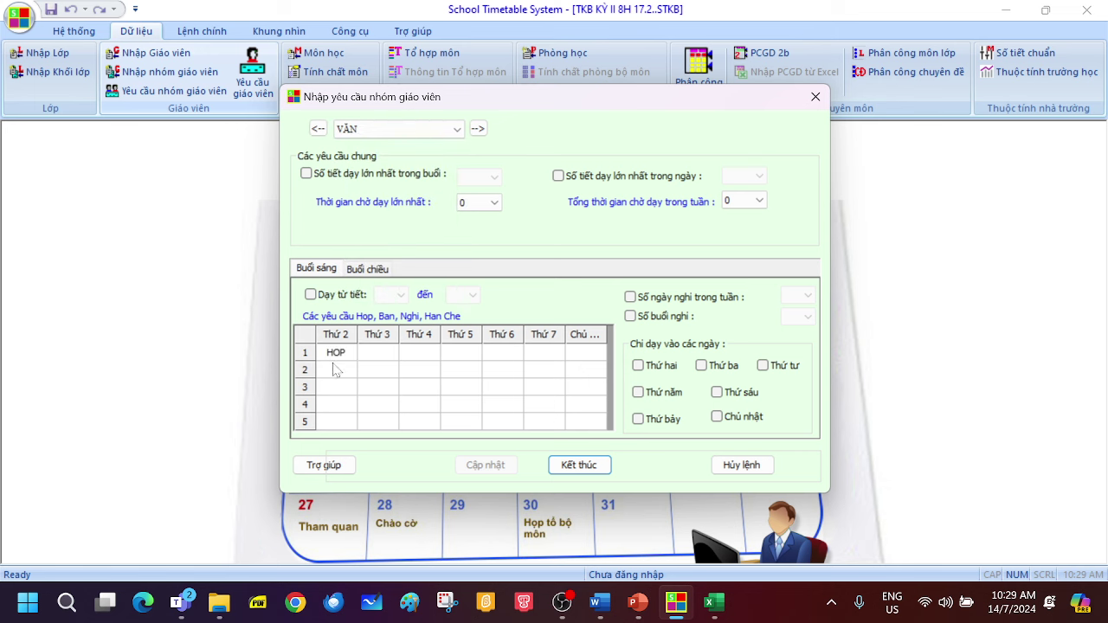
{"action": "left_click", "coordinate": [344, 129]}
{"action": "left_click", "coordinate": [354, 172]}
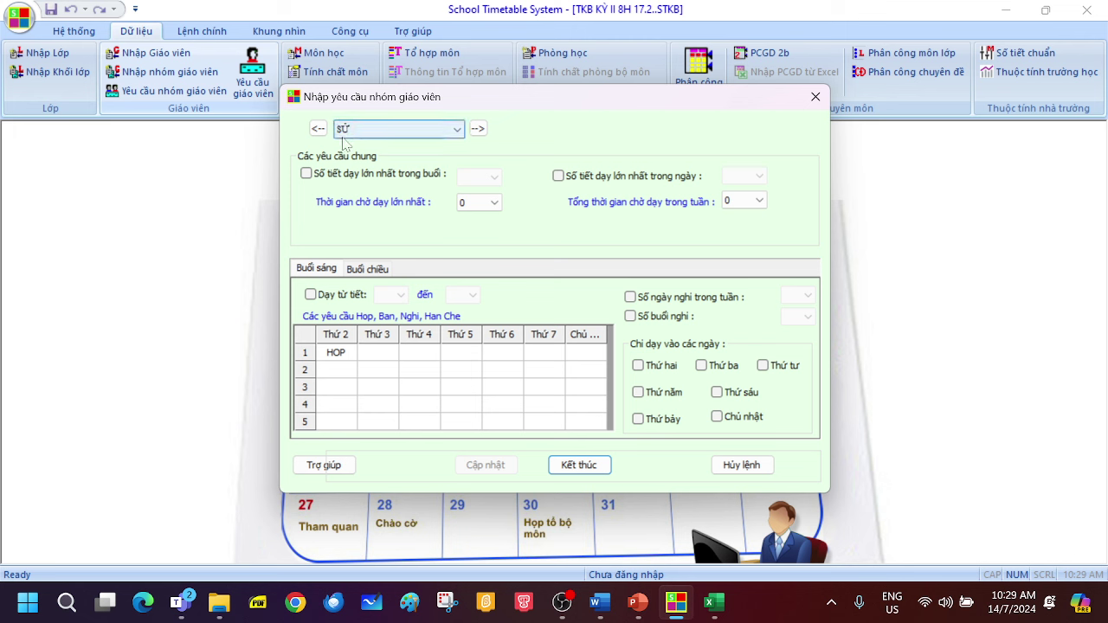
Step: Check which markings are available for periods 1 and 3 on Thứ 5 in the SỬ group's morning grid
{"action": "right_click", "coordinate": [459, 363]}
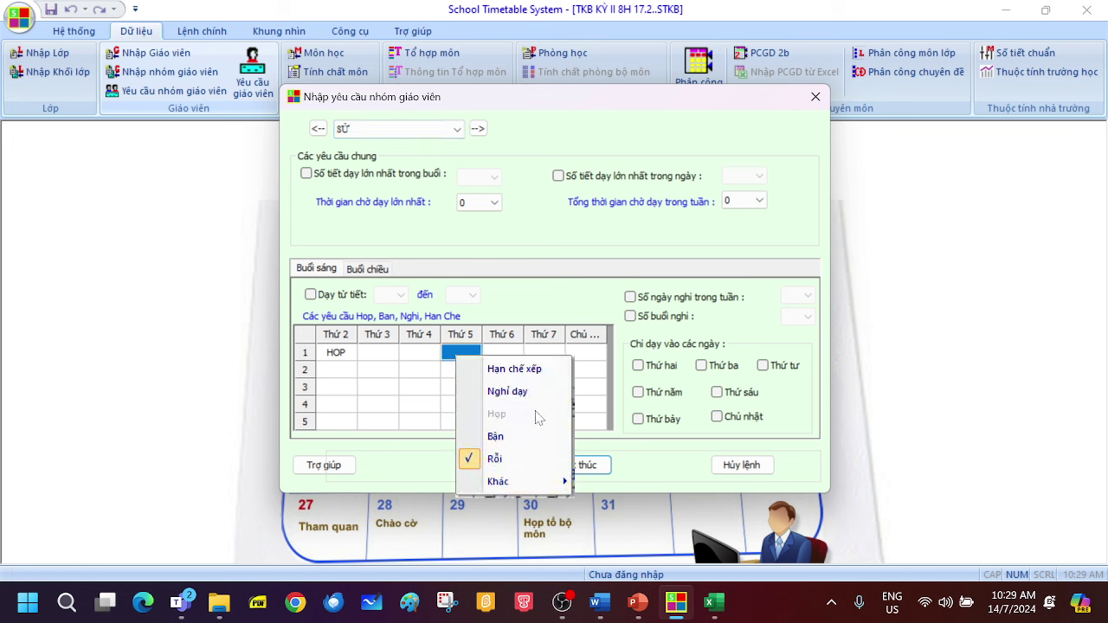
{"action": "left_click", "coordinate": [446, 373]}
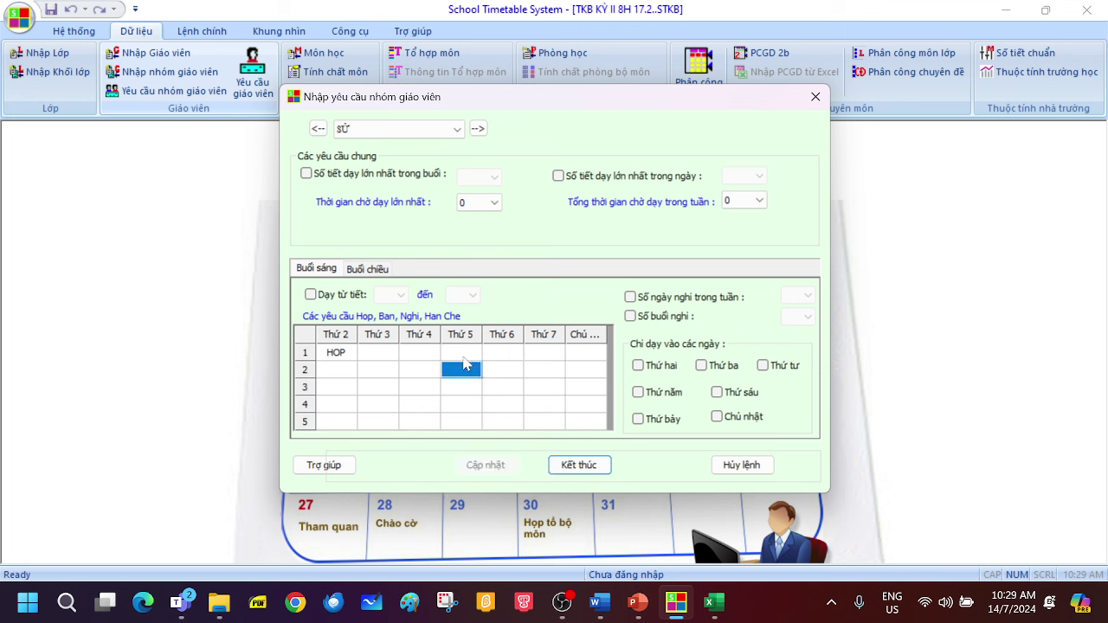
{"action": "right_click", "coordinate": [465, 363]}
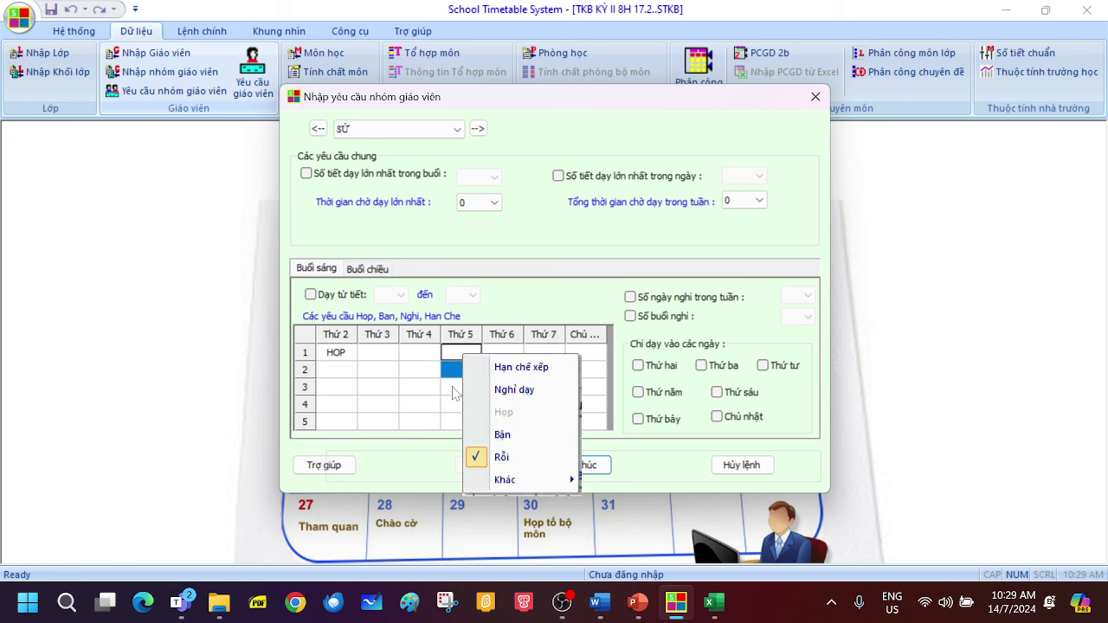
{"action": "left_click", "coordinate": [454, 390]}
{"action": "right_click", "coordinate": [454, 391]}
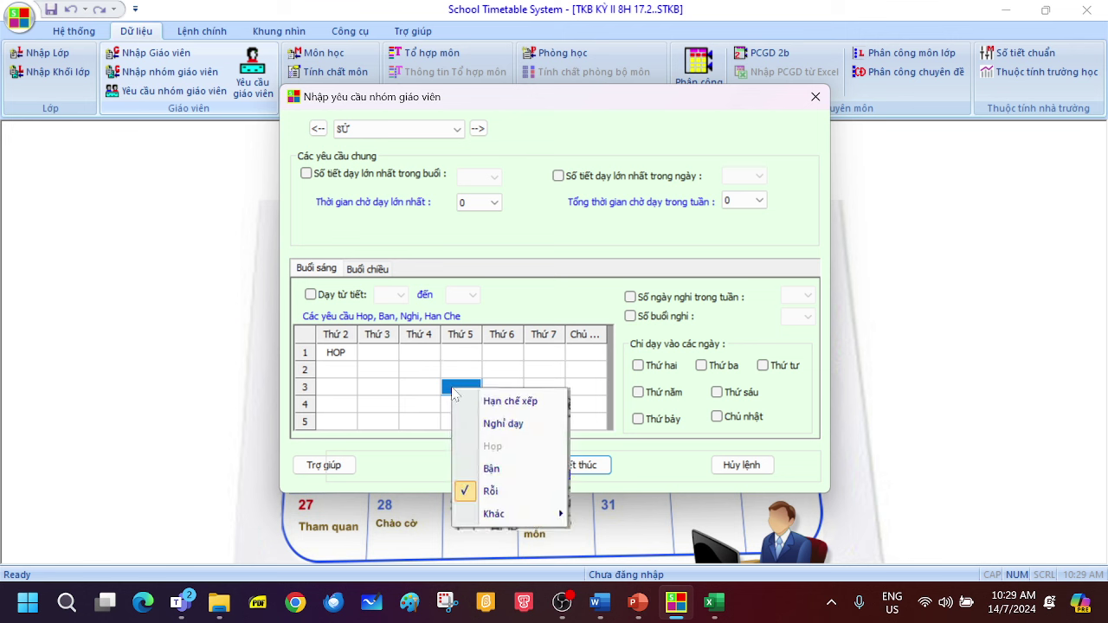
{"action": "left_click", "coordinate": [394, 404]}
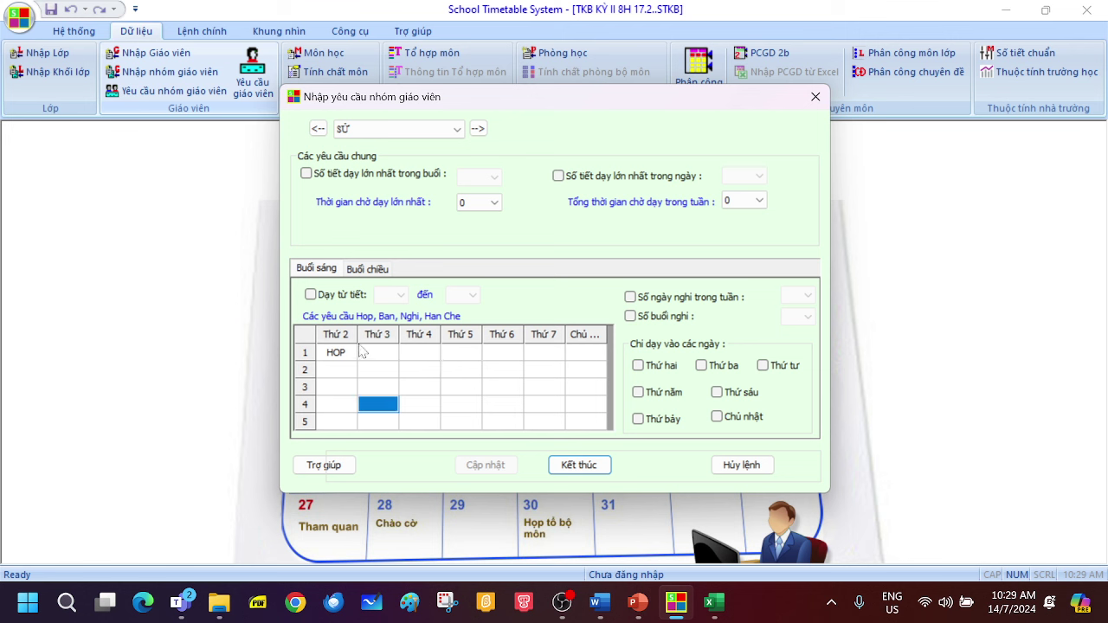
Step: Go to the TD group and try to change its meeting mark in period 1 of Thứ 2
{"action": "left_click", "coordinate": [478, 129]}
{"action": "left_click", "coordinate": [477, 129]}
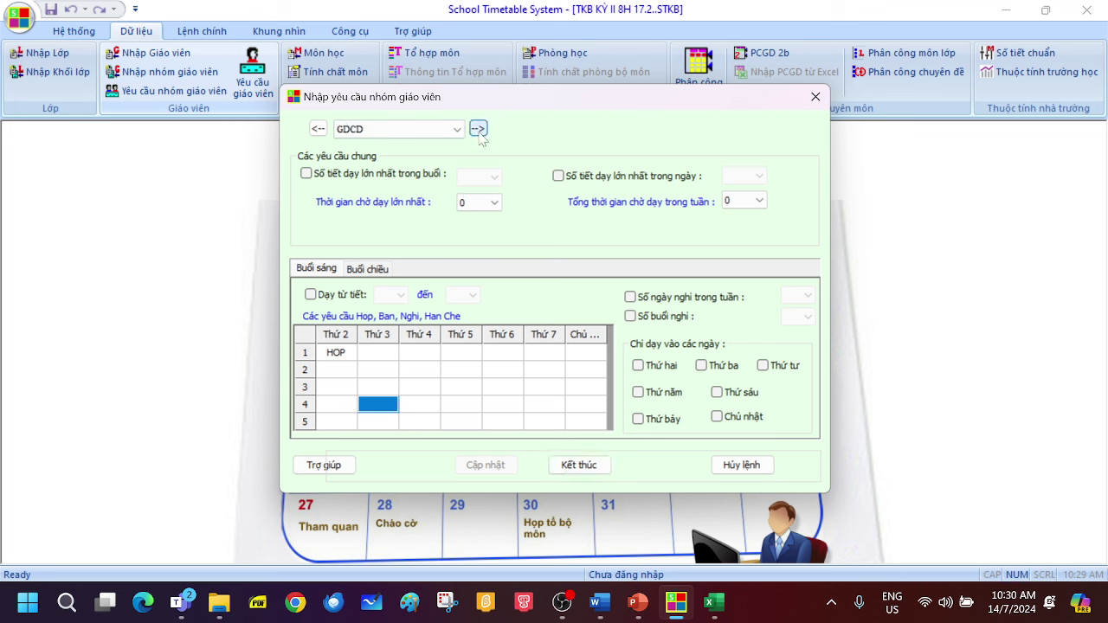
{"action": "left_click", "coordinate": [478, 129]}
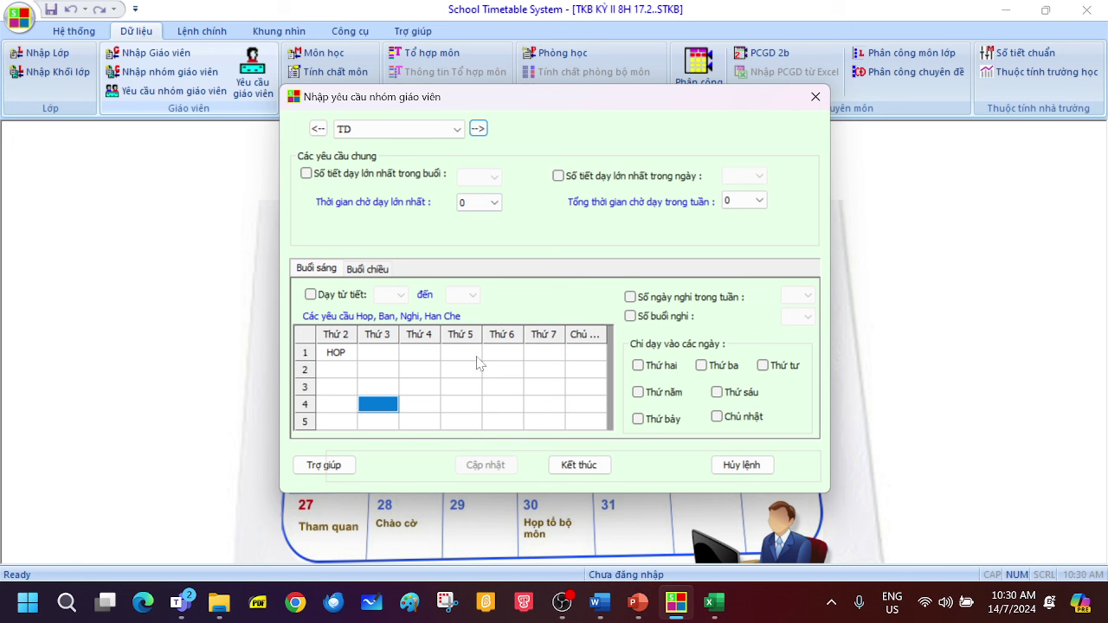
{"action": "right_click", "coordinate": [339, 361]}
{"action": "left_click", "coordinate": [367, 414]}
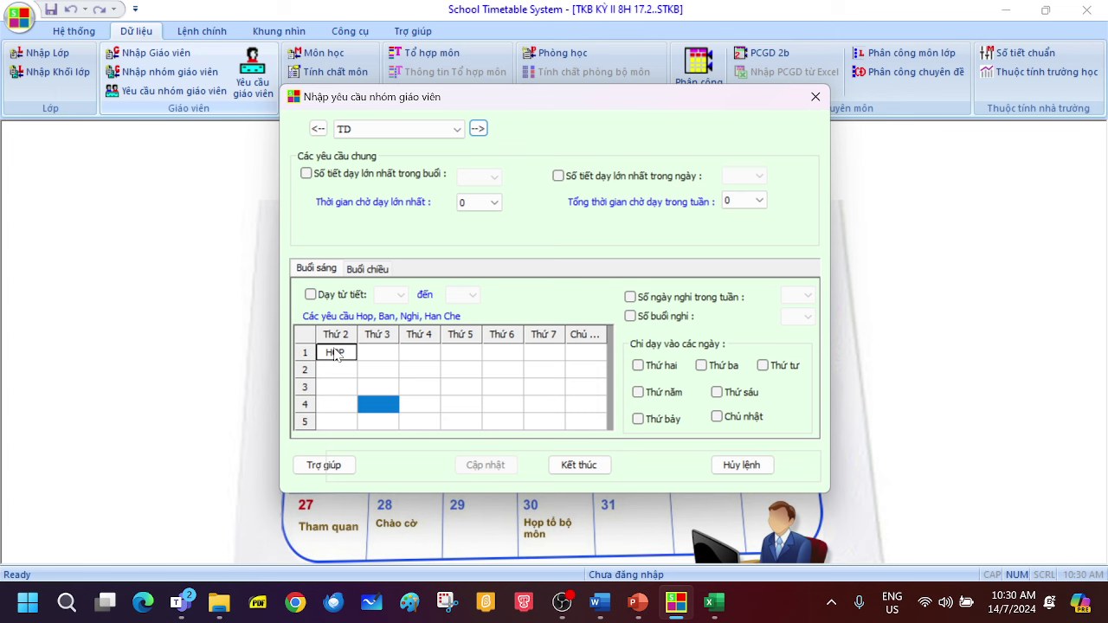
{"action": "right_click", "coordinate": [336, 355]}
{"action": "left_click", "coordinate": [381, 452]}
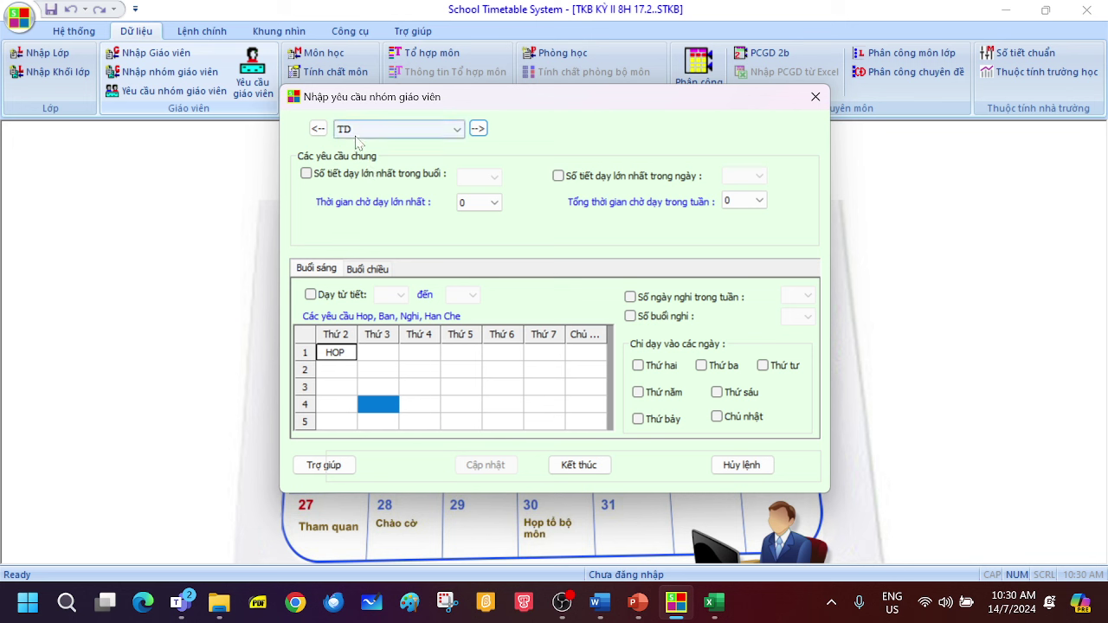
Step: Mark morning period 2 of Thứ 6 as Họp for the VẬT LÍ group
{"action": "left_click", "coordinate": [478, 129]}
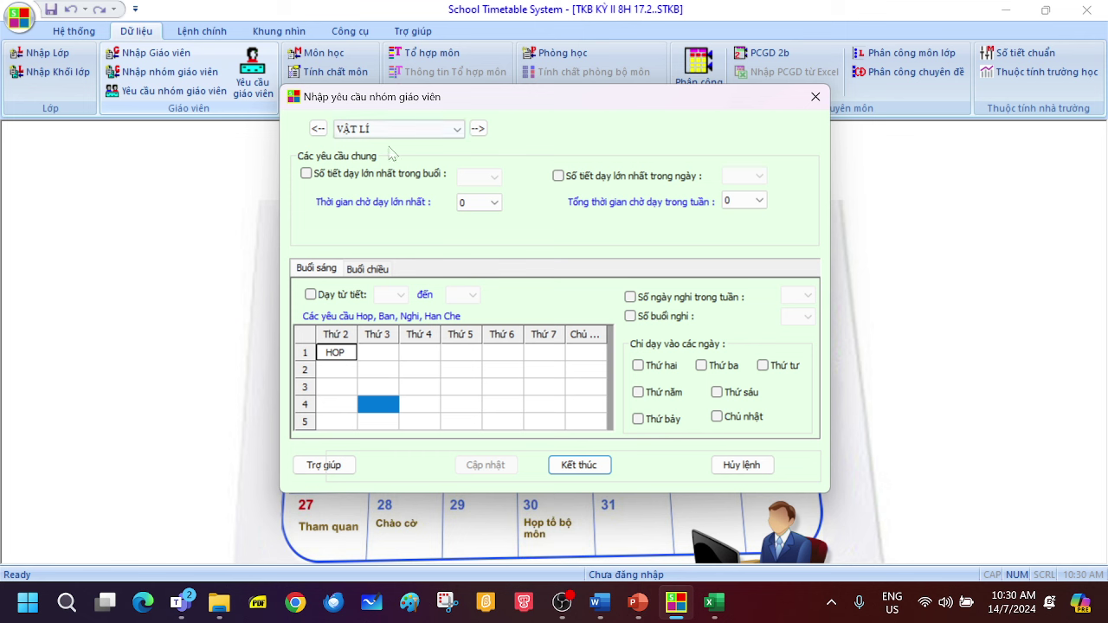
{"action": "left_click", "coordinate": [503, 372]}
{"action": "right_click", "coordinate": [506, 378]}
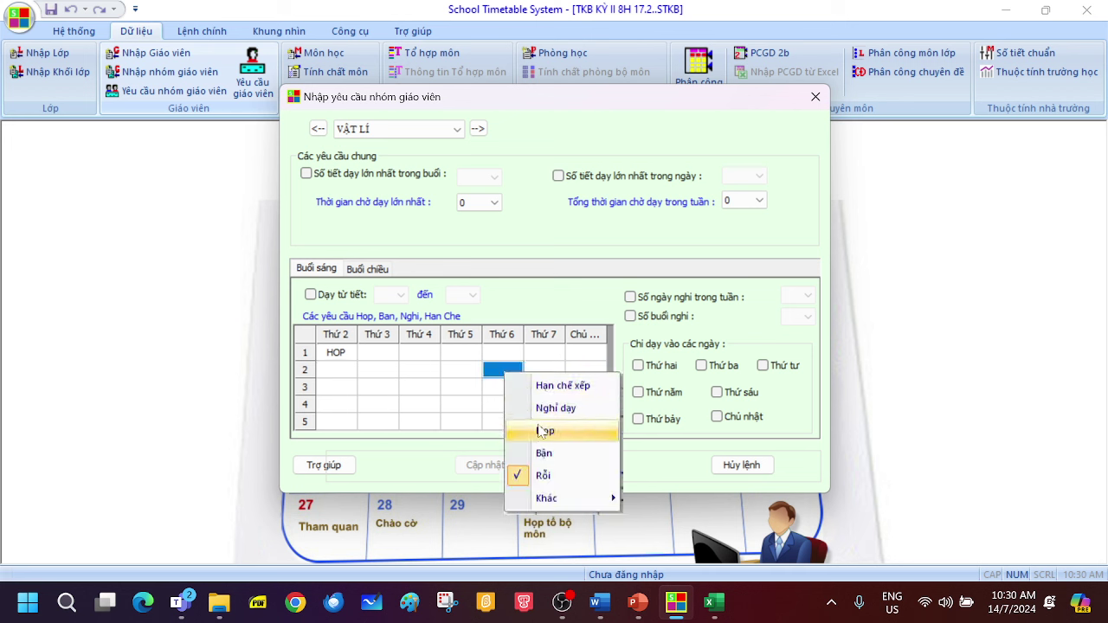
{"action": "left_click", "coordinate": [540, 429]}
{"action": "left_click", "coordinate": [507, 386]}
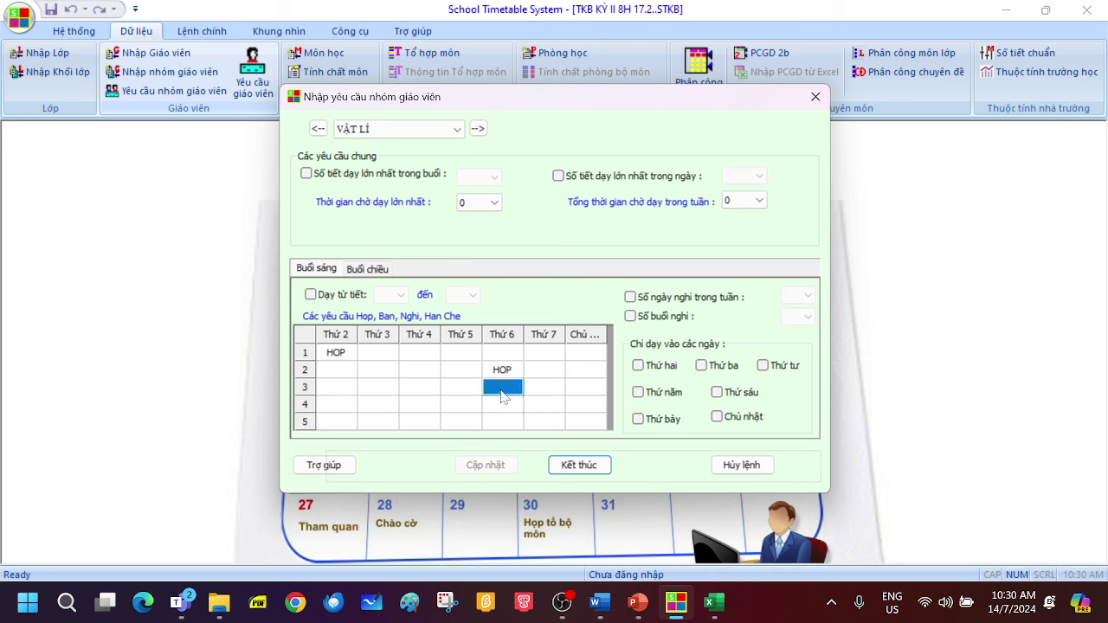
{"action": "left_click", "coordinate": [509, 373]}
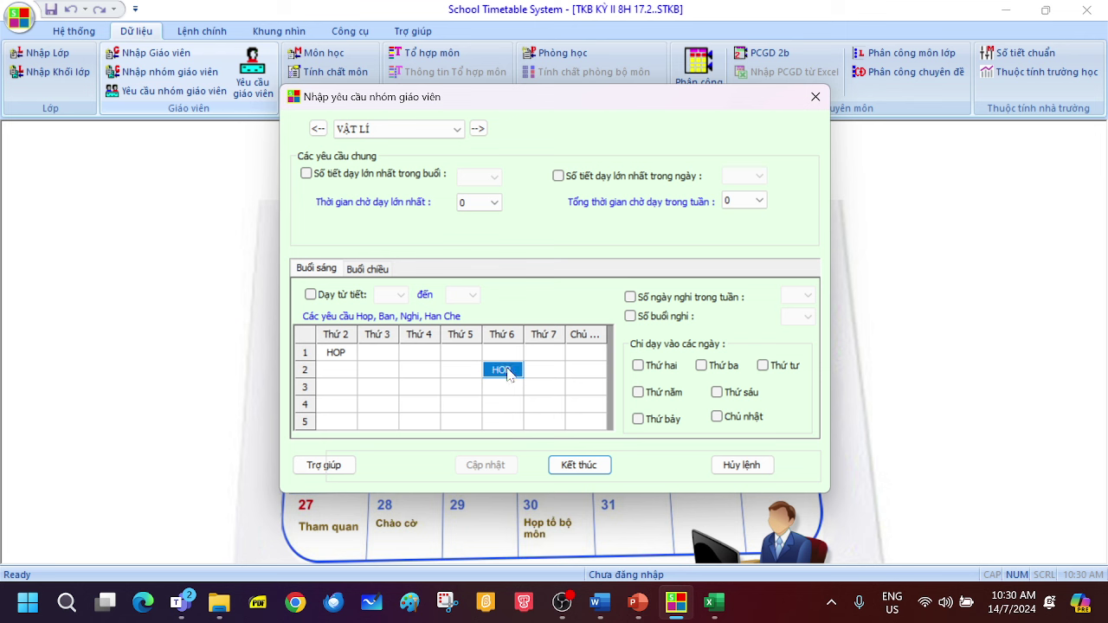
Step: Check the marking options for period 1 of Thứ 7 in the VẬT LÍ group and reselect its Thứ 6 meeting
{"action": "left_click", "coordinate": [363, 130]}
{"action": "right_click", "coordinate": [544, 354]}
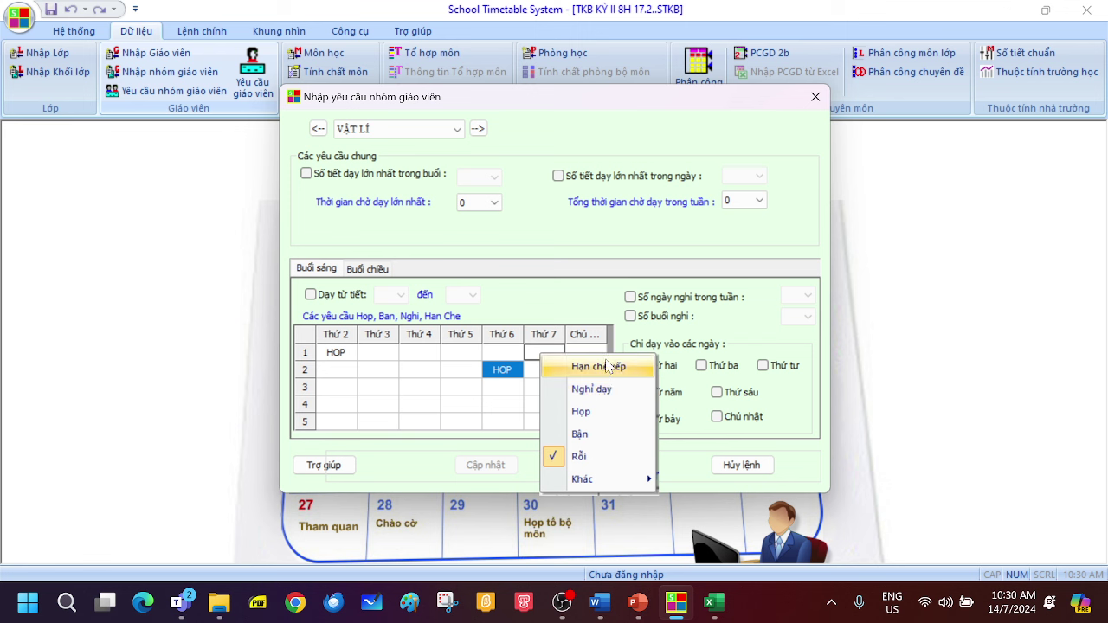
{"action": "left_click", "coordinate": [534, 356]}
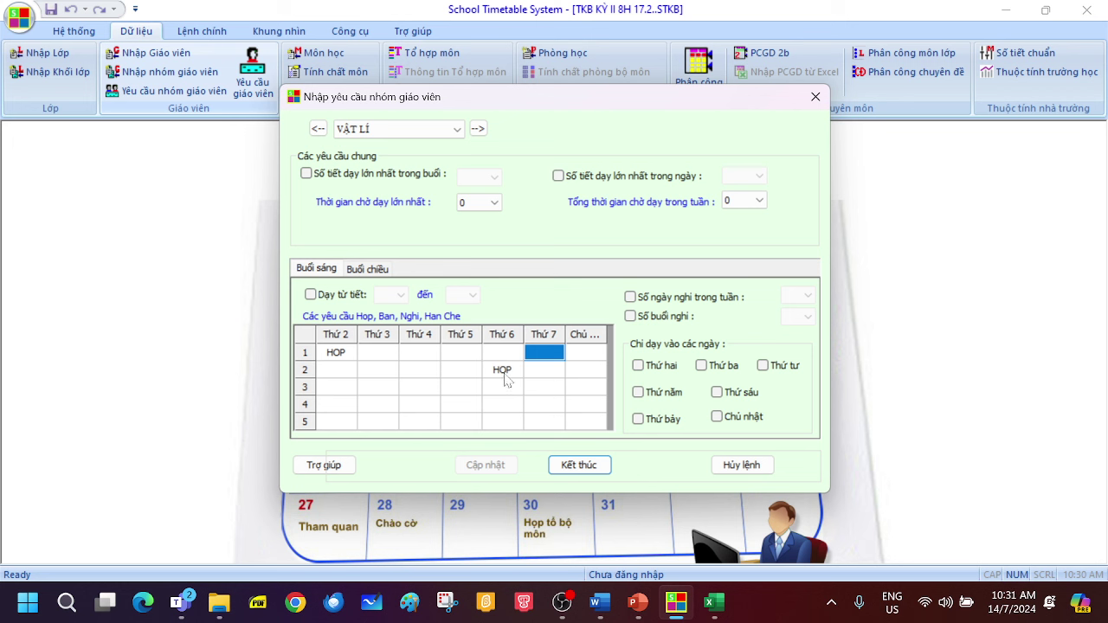
{"action": "left_click", "coordinate": [504, 372]}
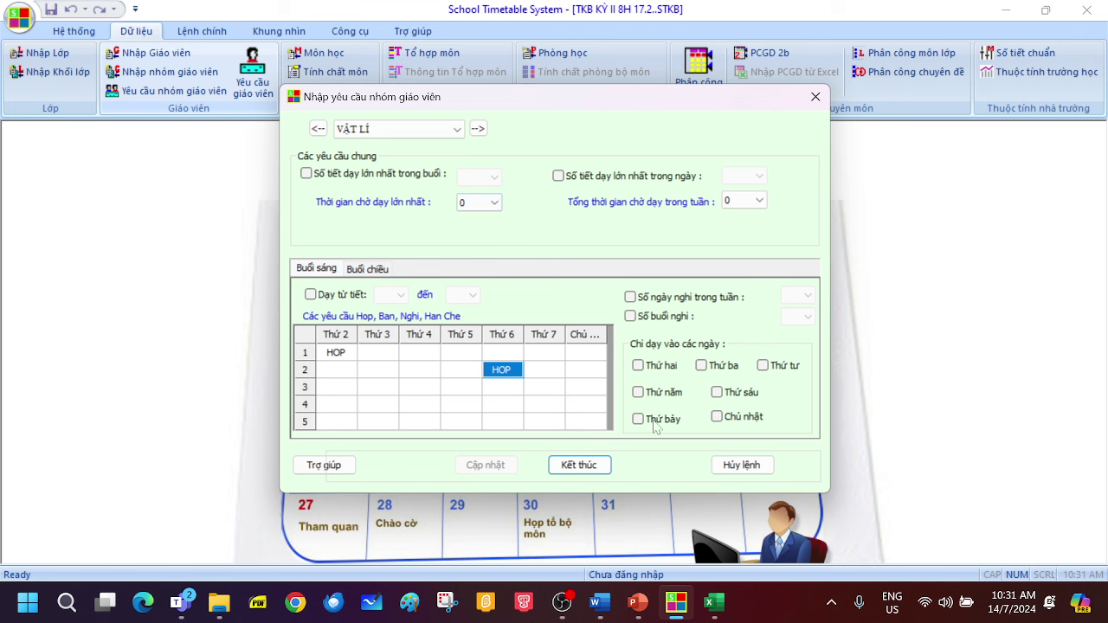
Step: Close the teacher group requirements and review the individual requirements of several teachers, moving from one teacher to the next
{"action": "left_click", "coordinate": [594, 467]}
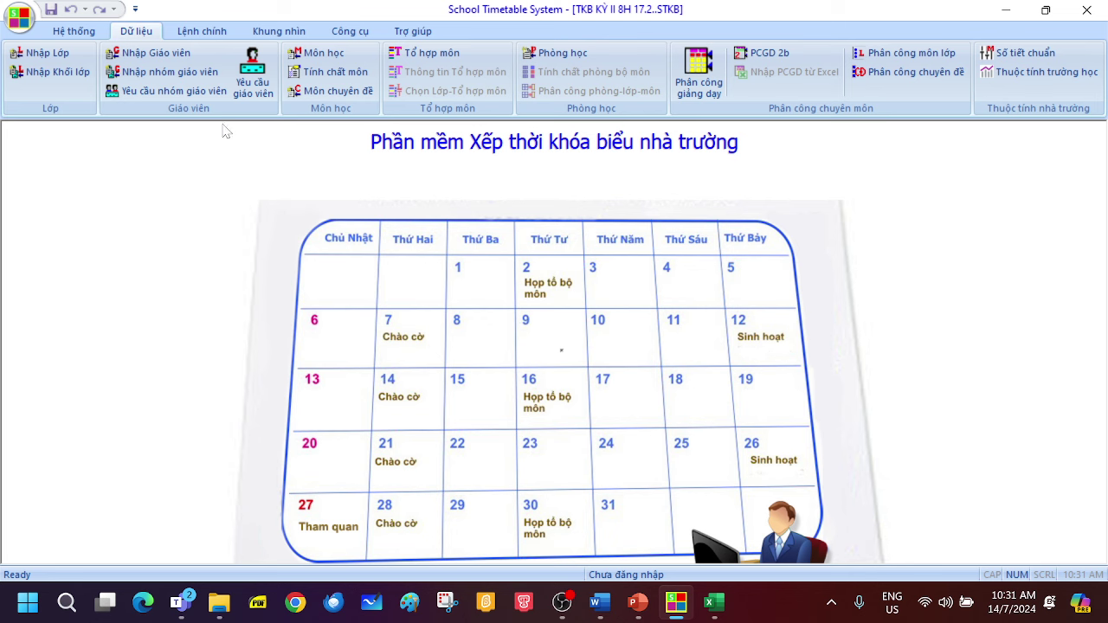
{"action": "left_click", "coordinate": [252, 85]}
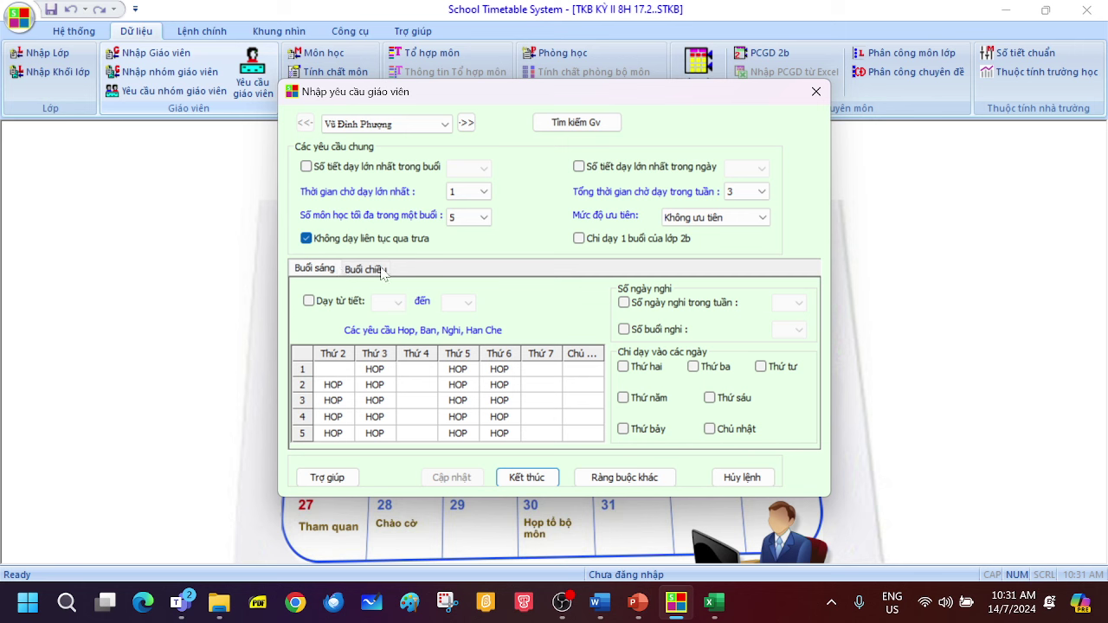
{"action": "left_click", "coordinate": [446, 124]}
{"action": "scroll", "coordinate": [363, 286], "scroll_direction": "down", "scroll_amount": 6}
{"action": "left_click", "coordinate": [362, 281]}
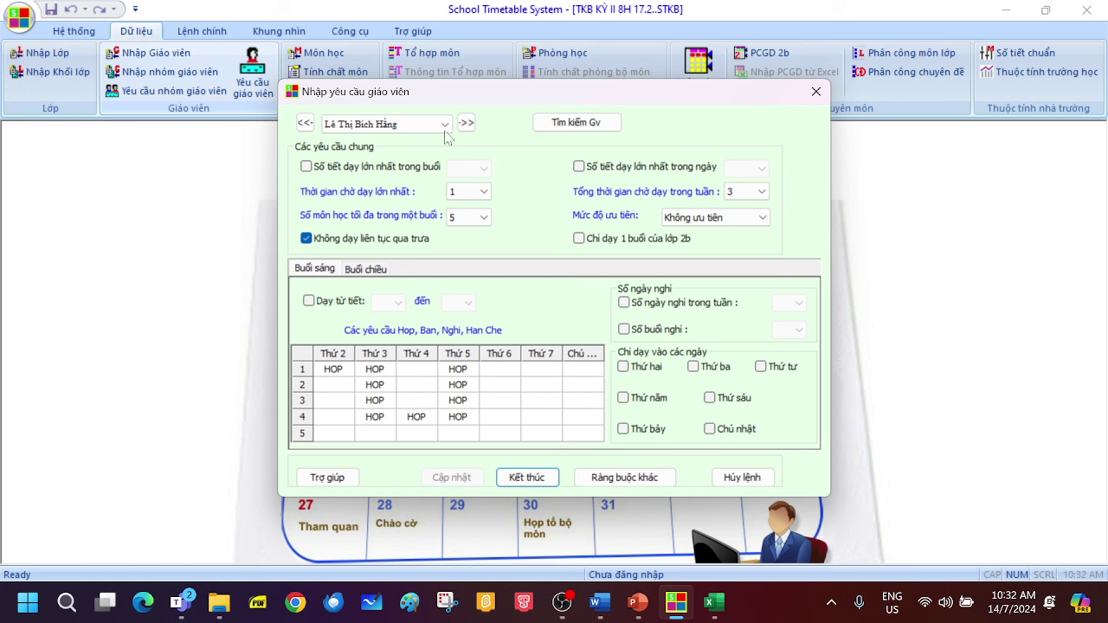
{"action": "left_click", "coordinate": [466, 123]}
{"action": "left_click", "coordinate": [467, 124]}
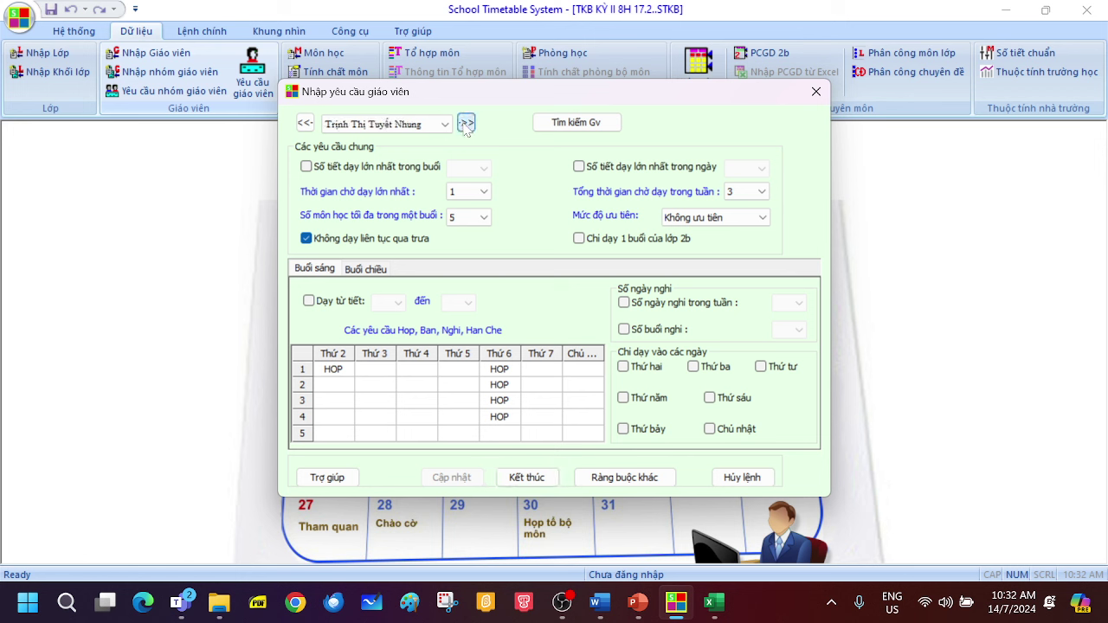
{"action": "left_click", "coordinate": [466, 124]}
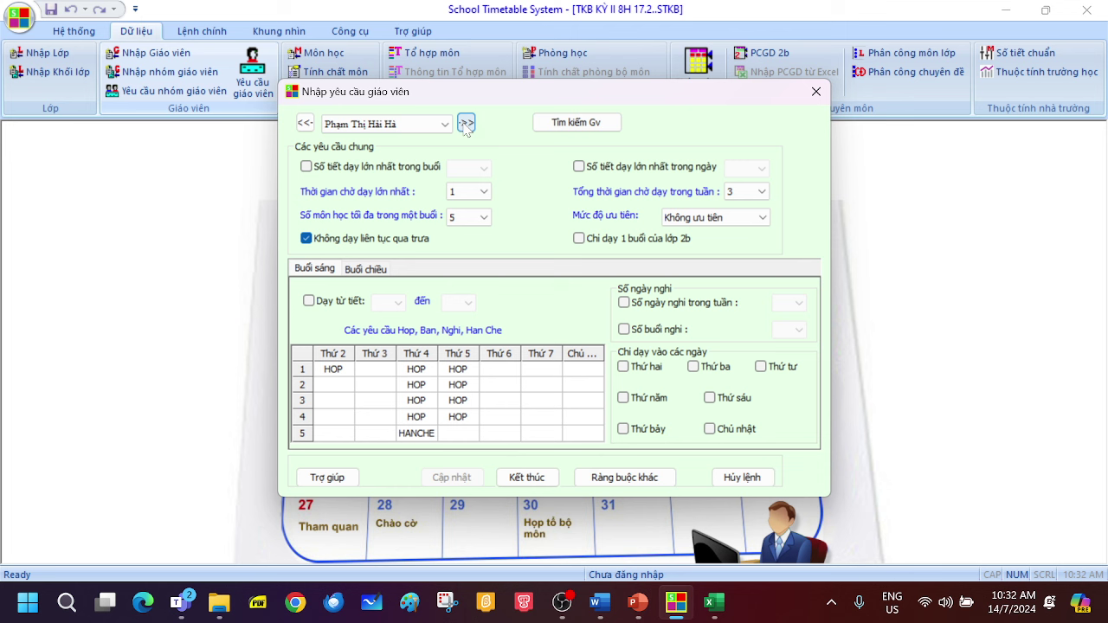
{"action": "left_click", "coordinate": [467, 124]}
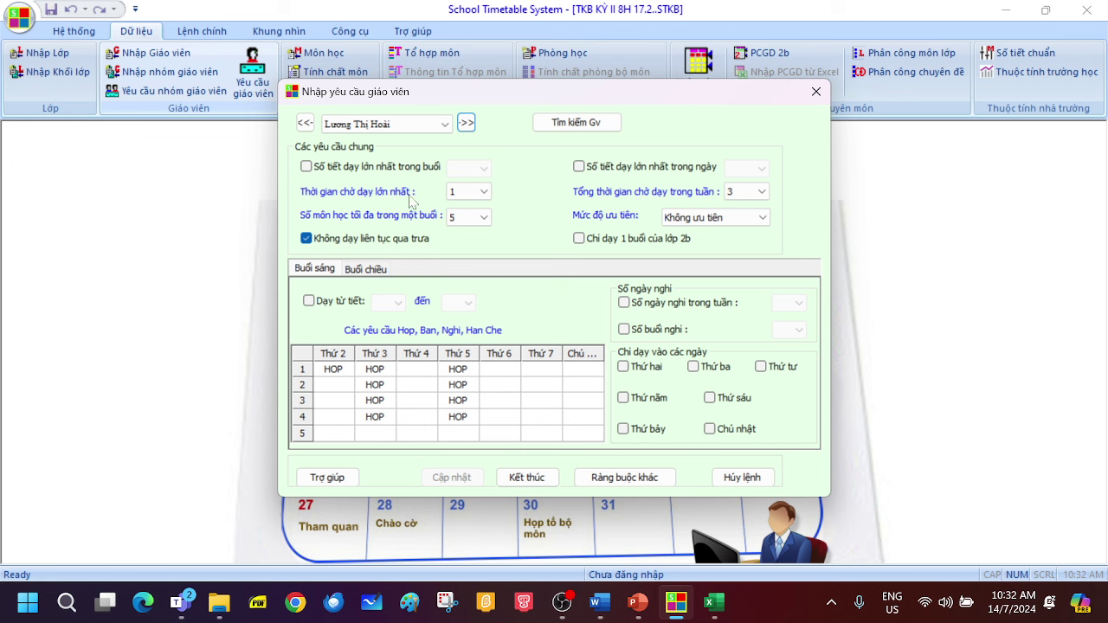
Step: Set the selected teacher's maximum waiting time (Thời gian chờ dạy lớn nhất) to 0 and check the afternoon requirements
{"action": "left_click", "coordinate": [484, 191]}
{"action": "left_click", "coordinate": [478, 207]}
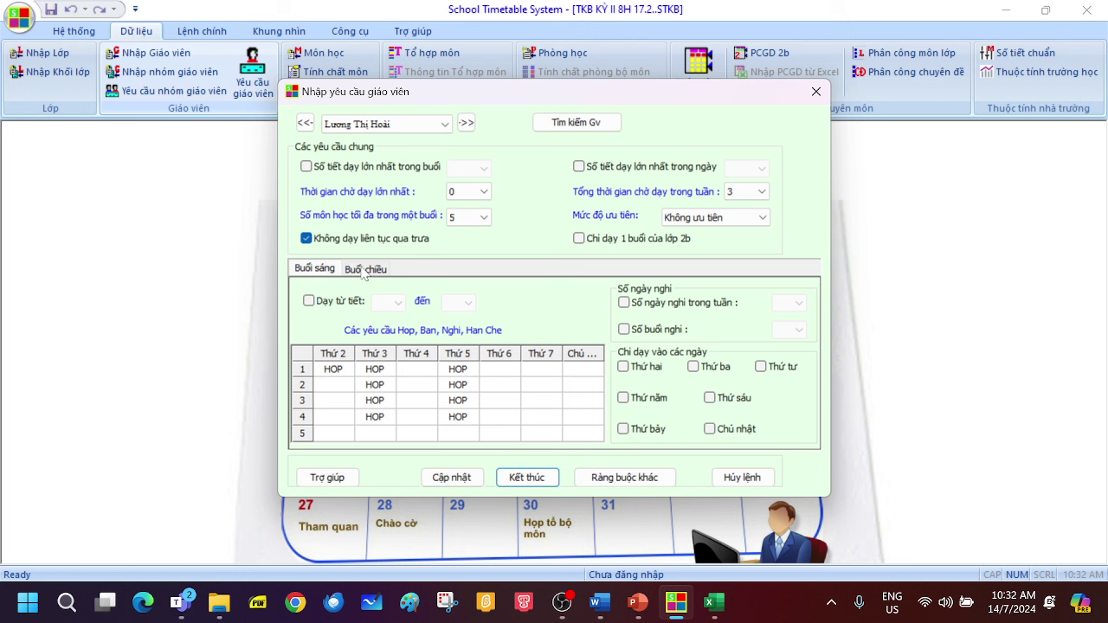
{"action": "left_click", "coordinate": [364, 269]}
{"action": "left_click", "coordinate": [316, 271]}
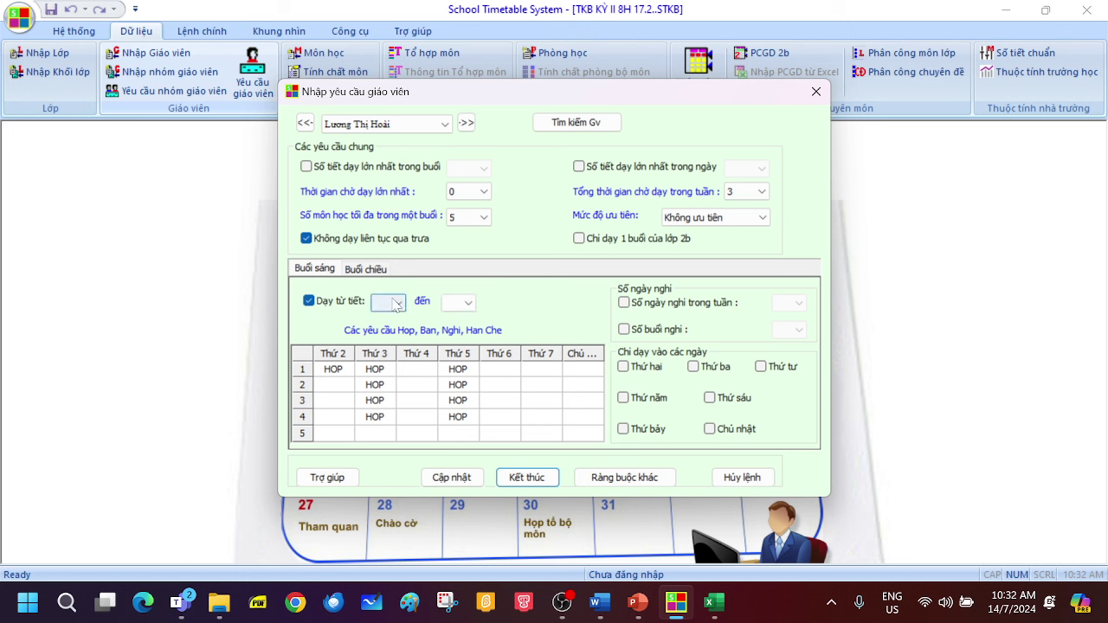
Step: Try limiting the teacher's morning teaching to periods 1 to 4, and discard the teacher's requirement changes
{"action": "left_click", "coordinate": [389, 302]}
{"action": "left_click", "coordinate": [381, 315]}
{"action": "left_click", "coordinate": [463, 303]}
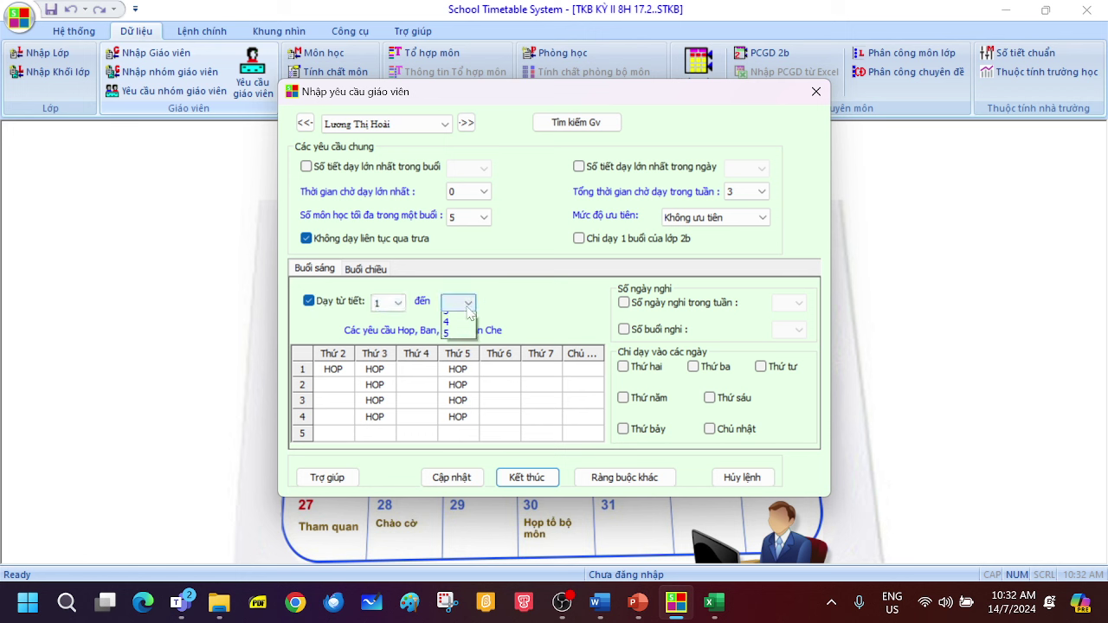
{"action": "left_click", "coordinate": [459, 330]}
{"action": "left_click", "coordinate": [467, 303]}
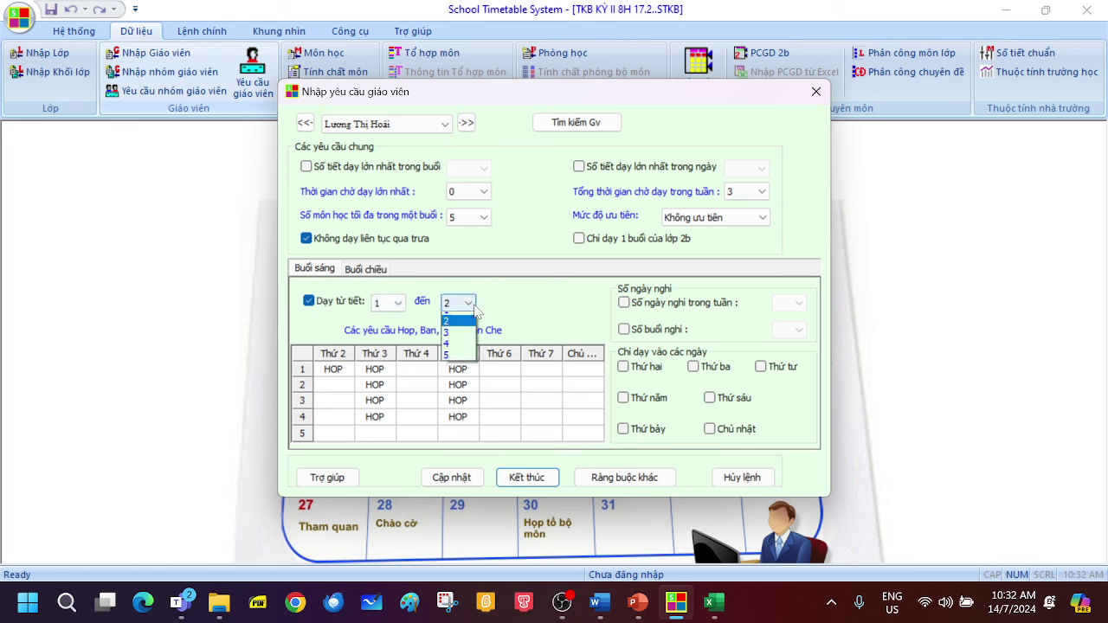
{"action": "left_click", "coordinate": [454, 358]}
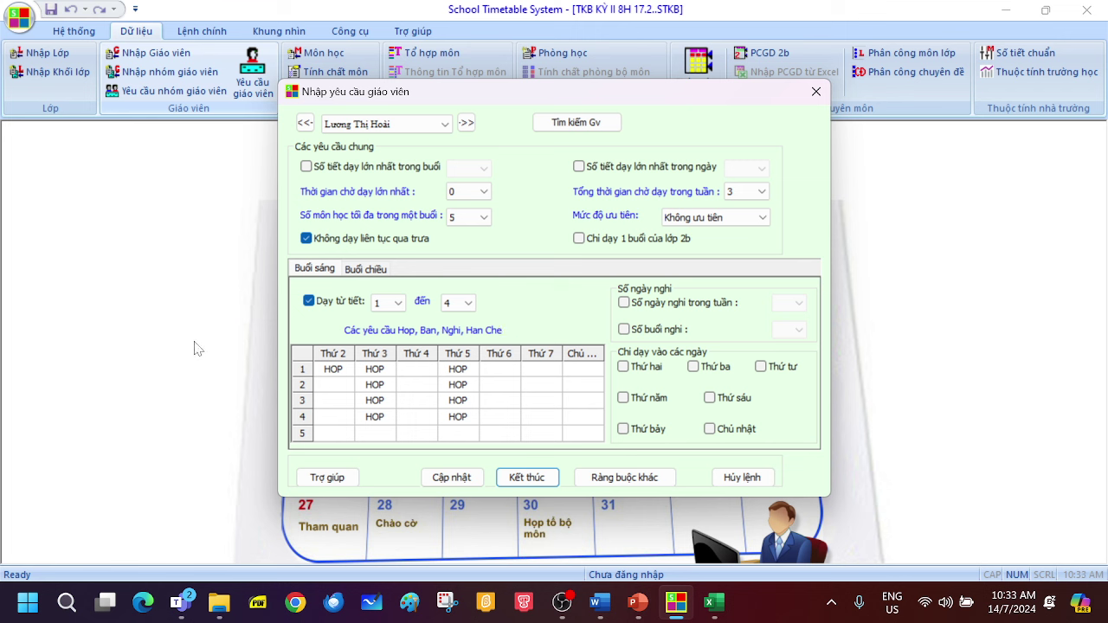
{"action": "left_click", "coordinate": [746, 478]}
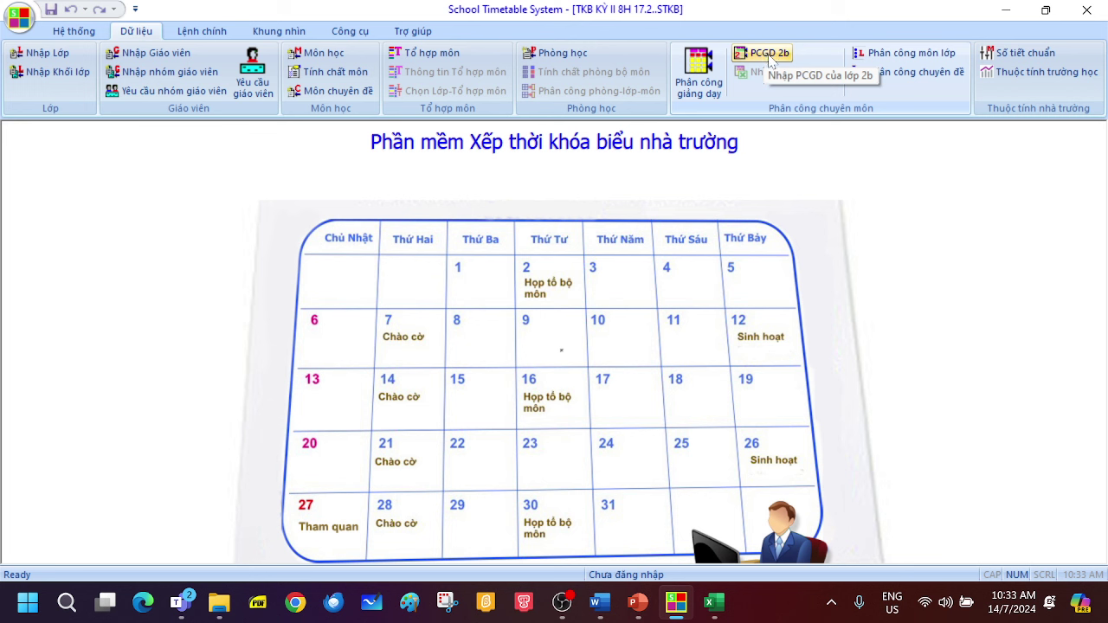
Step: Open the teaching assignment table, dismissing the logic error warning, and compare the morning and afternoon assignments
{"action": "left_click", "coordinate": [692, 69]}
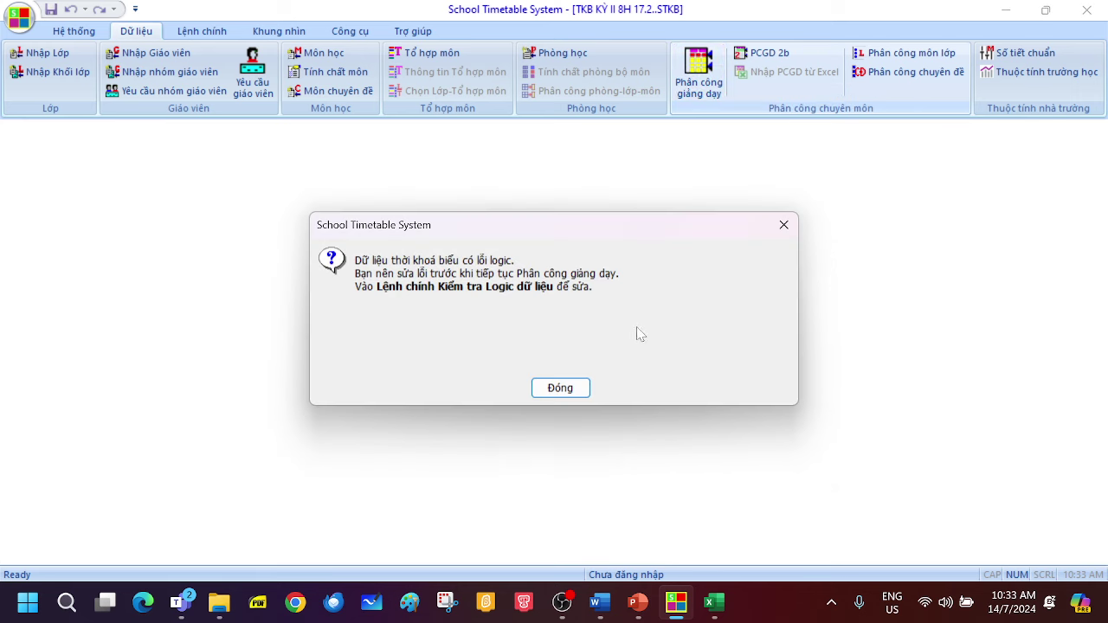
{"action": "left_click", "coordinate": [562, 389]}
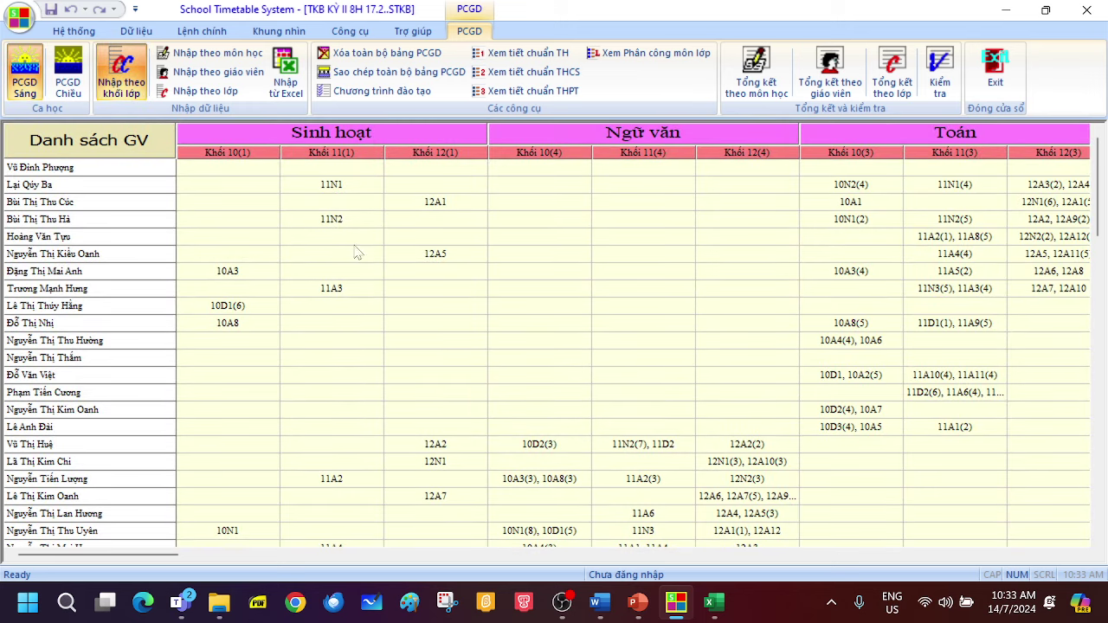
{"action": "left_click", "coordinate": [68, 79]}
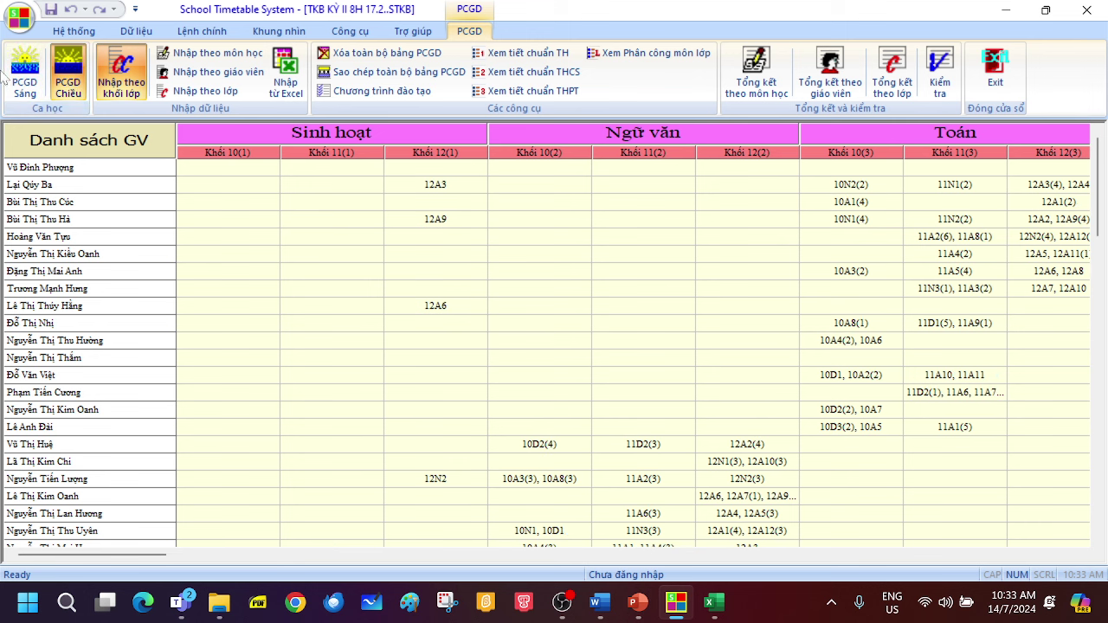
{"action": "left_click", "coordinate": [28, 79]}
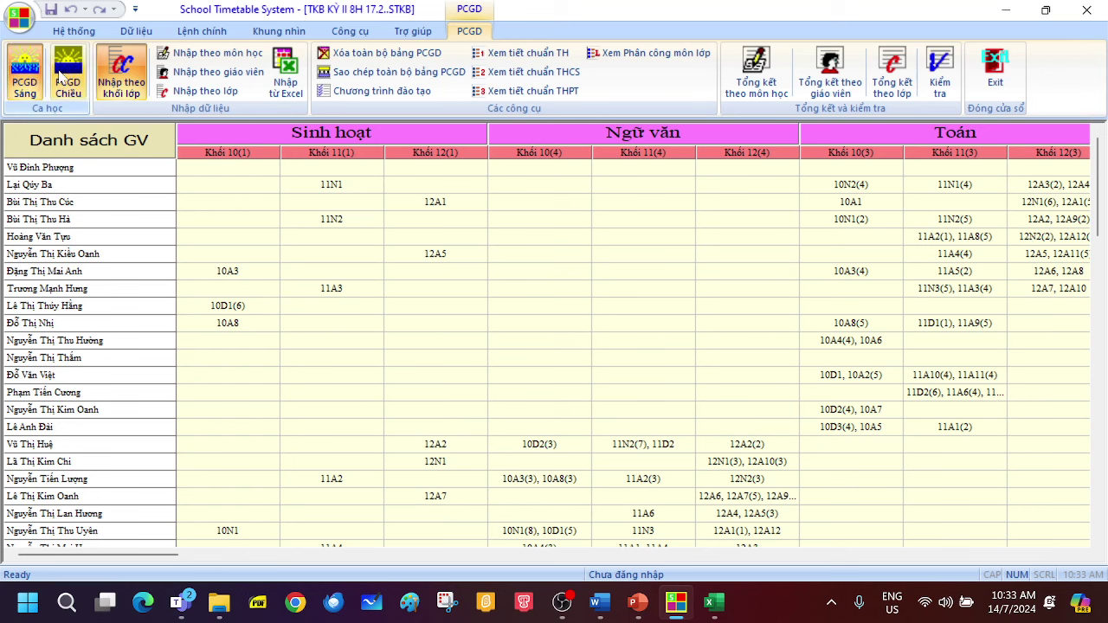
{"action": "left_click", "coordinate": [68, 80]}
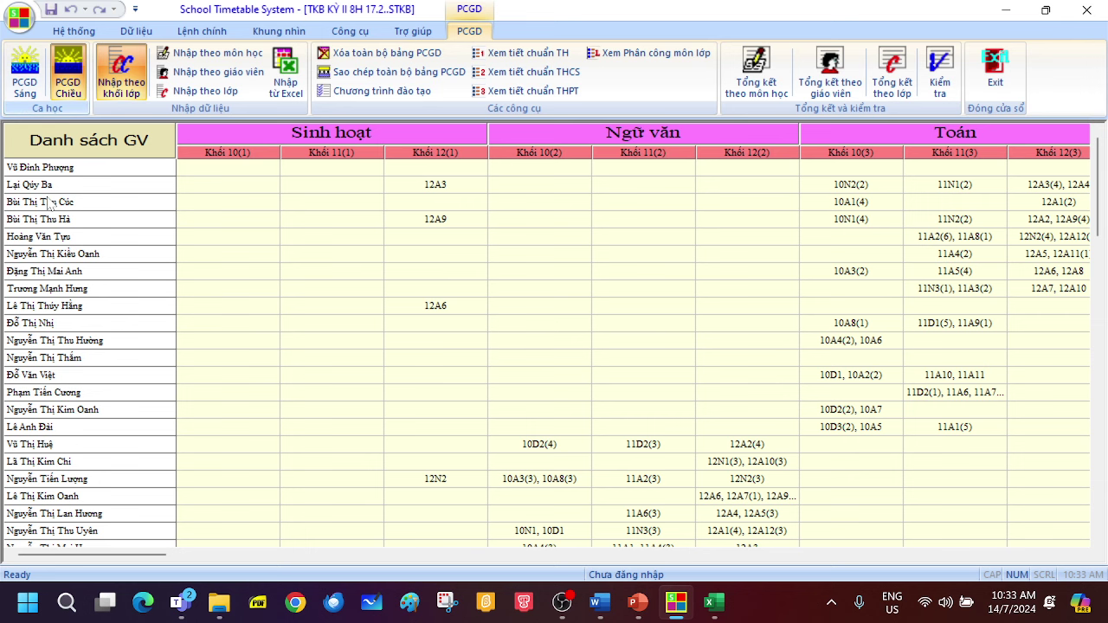
{"action": "scroll", "coordinate": [50, 202], "scroll_direction": "down", "scroll_amount": 15}
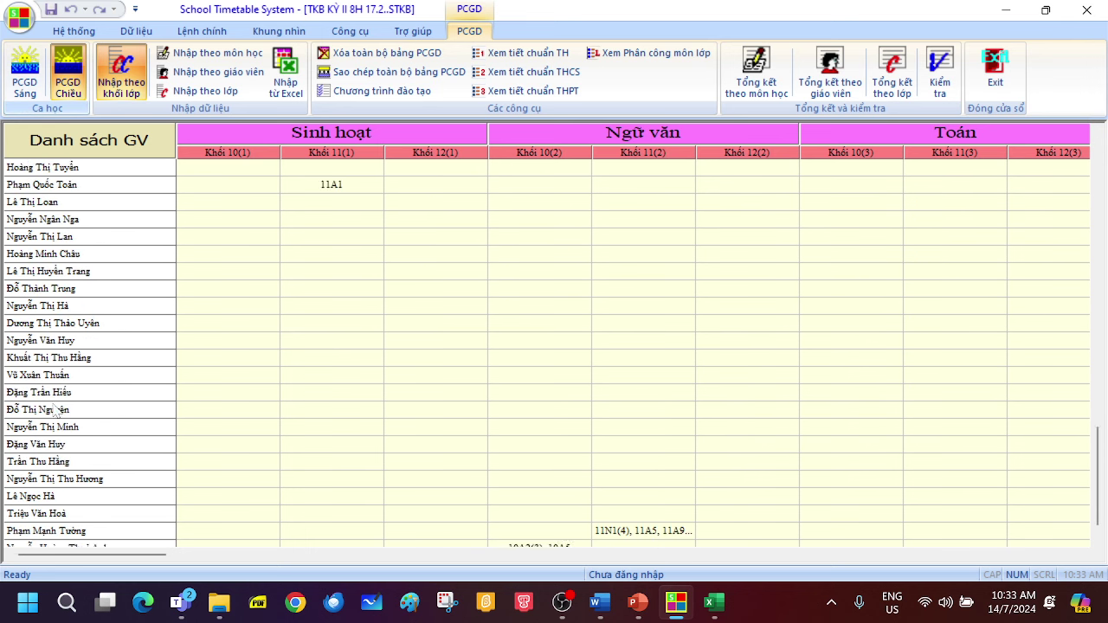
{"action": "scroll", "coordinate": [55, 412], "scroll_direction": "up", "scroll_amount": 10}
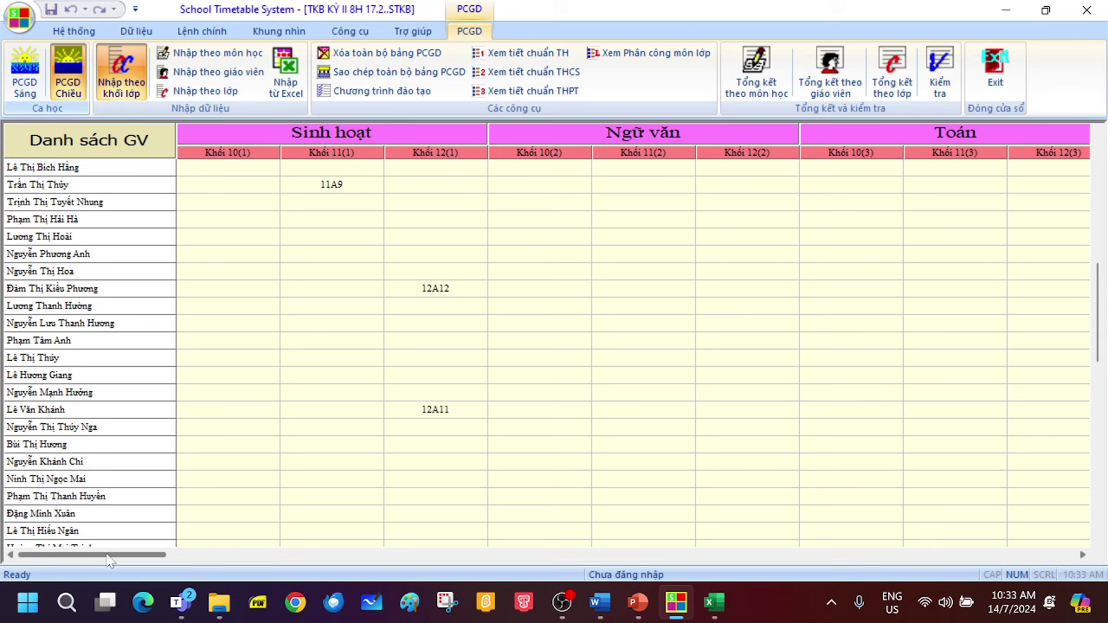
{"action": "mouse_move", "coordinate": [108, 561]}
{"action": "left_mouse_down"}
{"action": "mouse_move", "coordinate": [587, 602]}
{"action": "mouse_move", "coordinate": [1063, 578]}
{"action": "mouse_move", "coordinate": [606, 582]}
{"action": "mouse_move", "coordinate": [173, 544]}
{"action": "mouse_move", "coordinate": [91, 554]}
{"action": "left_mouse_up"}
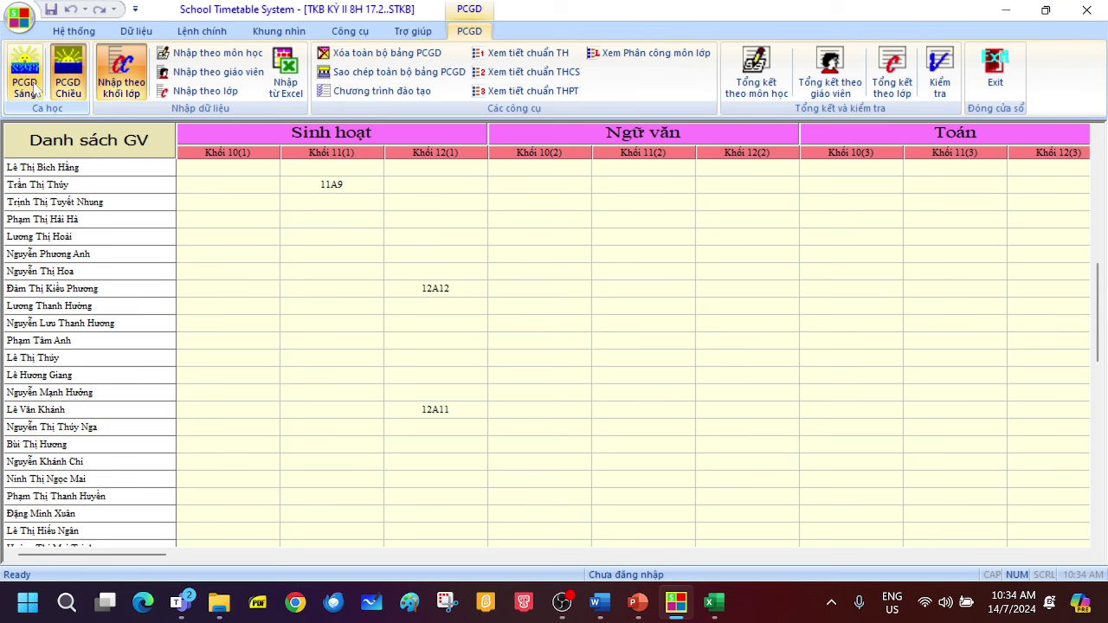
Step: Review the members and subjects of the TOÁN group in the teacher group entry dialog and close it
{"action": "right_click", "coordinate": [66, 141]}
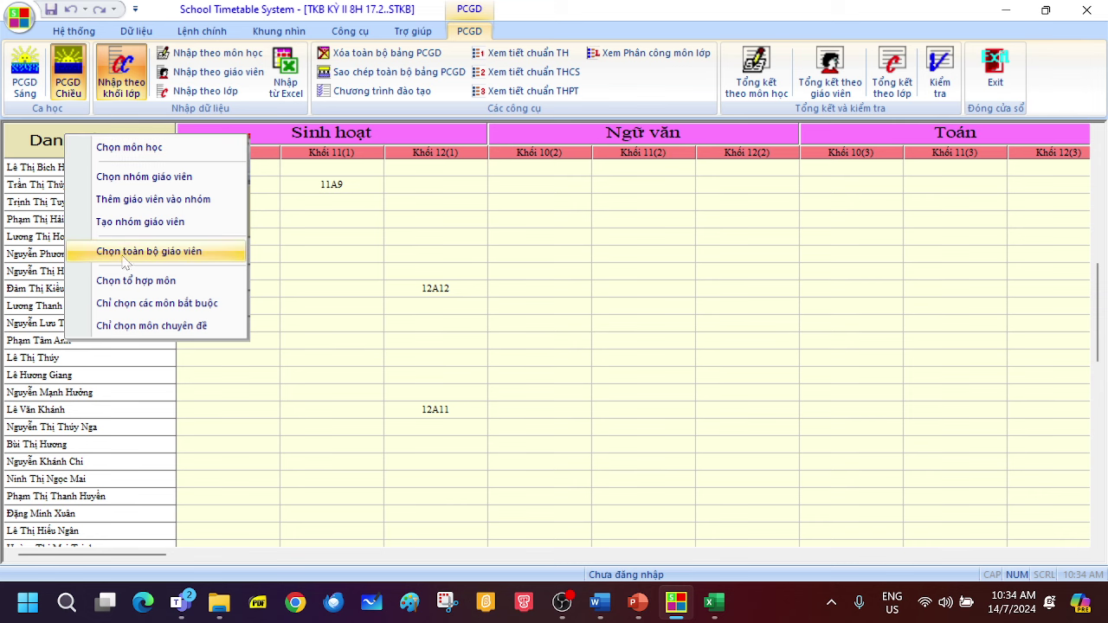
{"action": "left_click", "coordinate": [126, 223]}
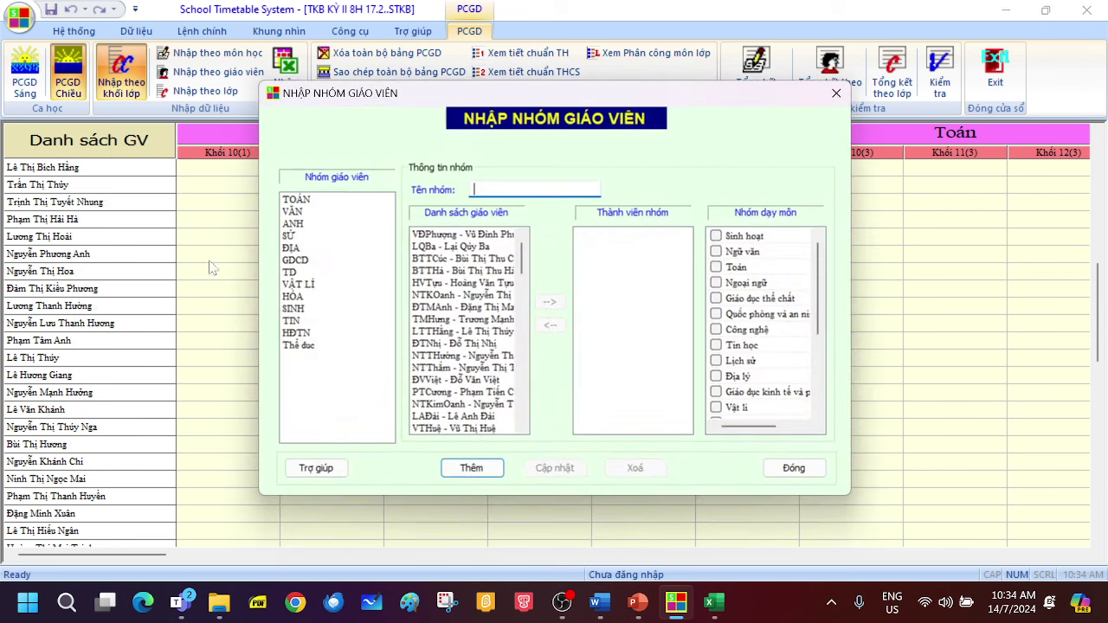
{"action": "left_click", "coordinate": [305, 202]}
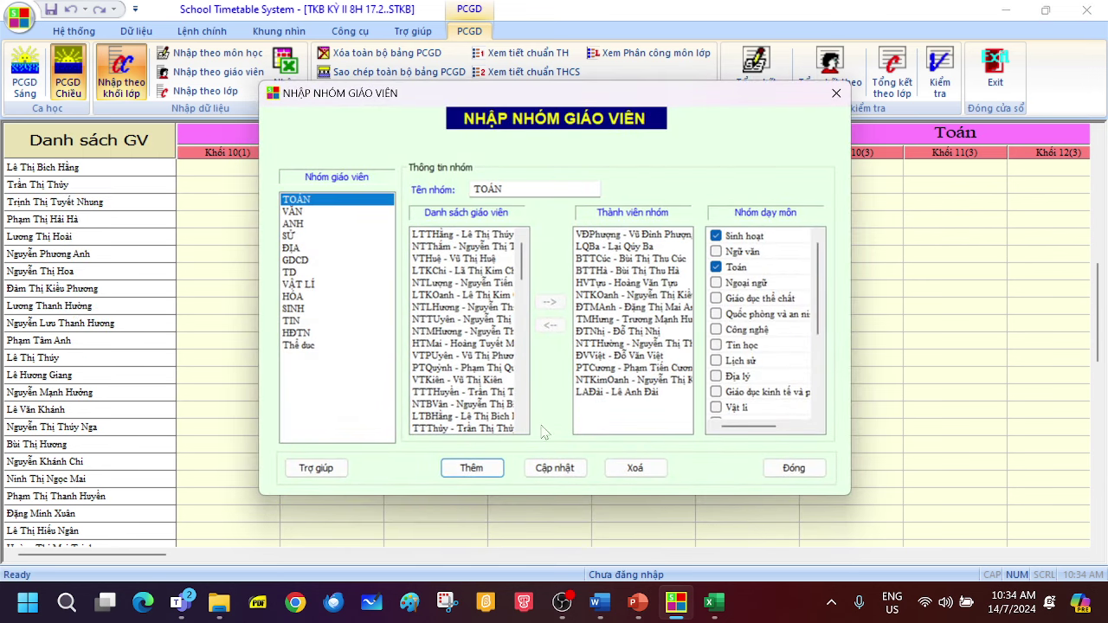
{"action": "left_click", "coordinate": [554, 481]}
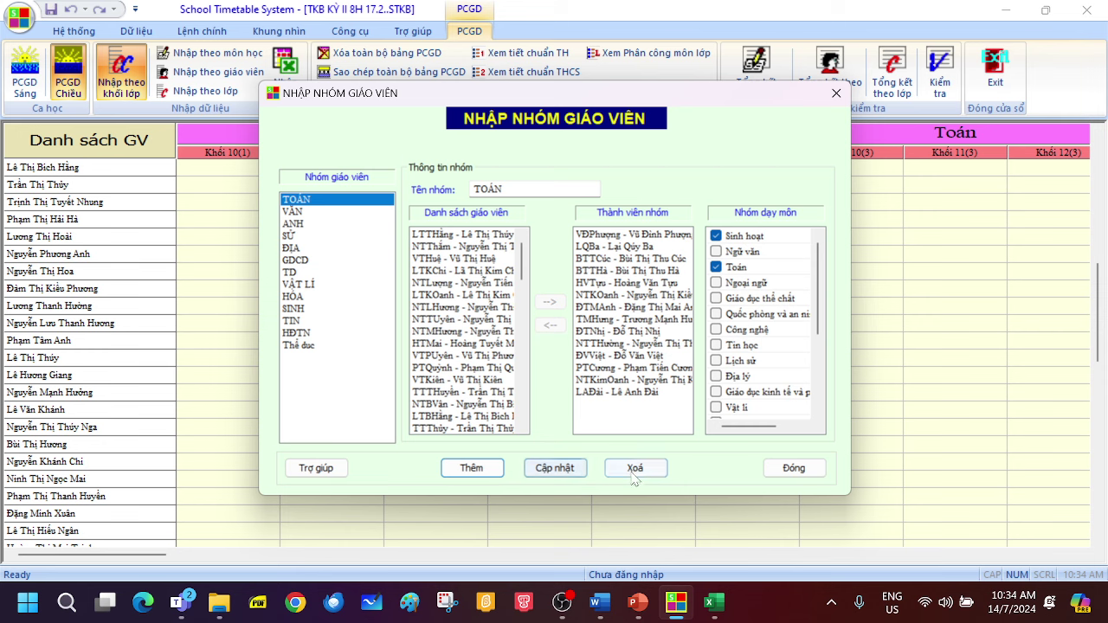
{"action": "left_click", "coordinate": [791, 474]}
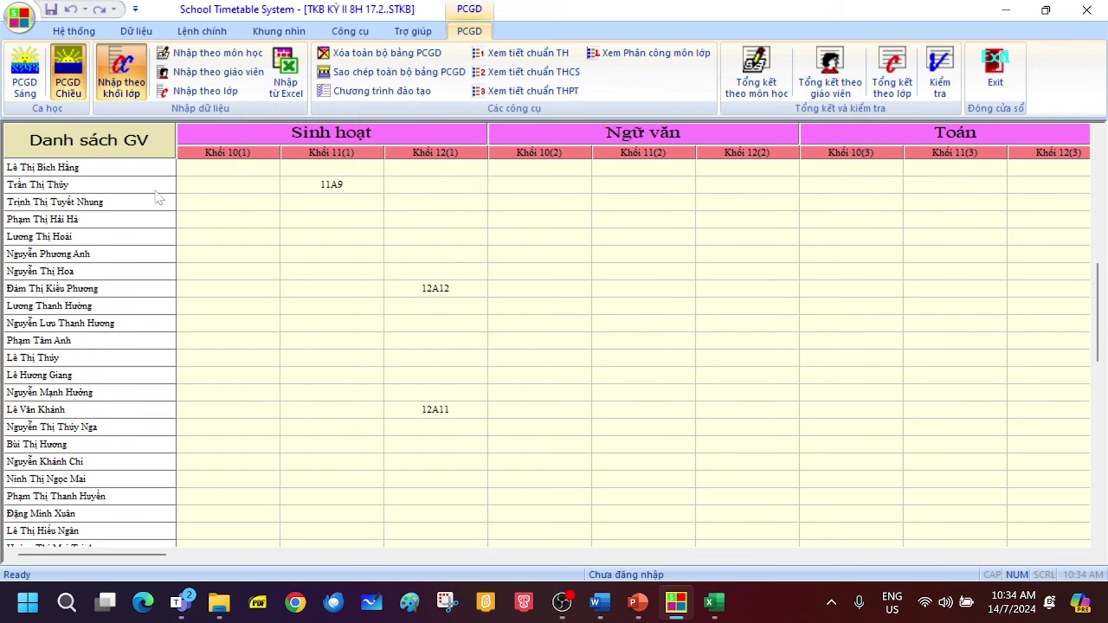
Step: Limit the afternoon assignment table to the teachers of the TOÁN group
{"action": "right_click", "coordinate": [100, 147]}
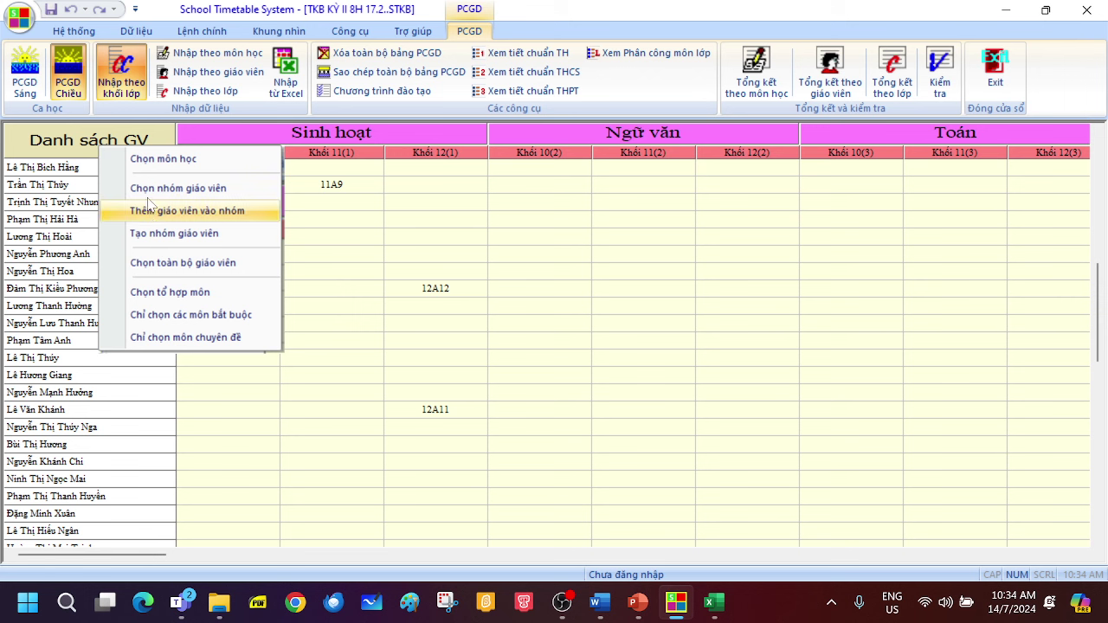
{"action": "left_click", "coordinate": [166, 195]}
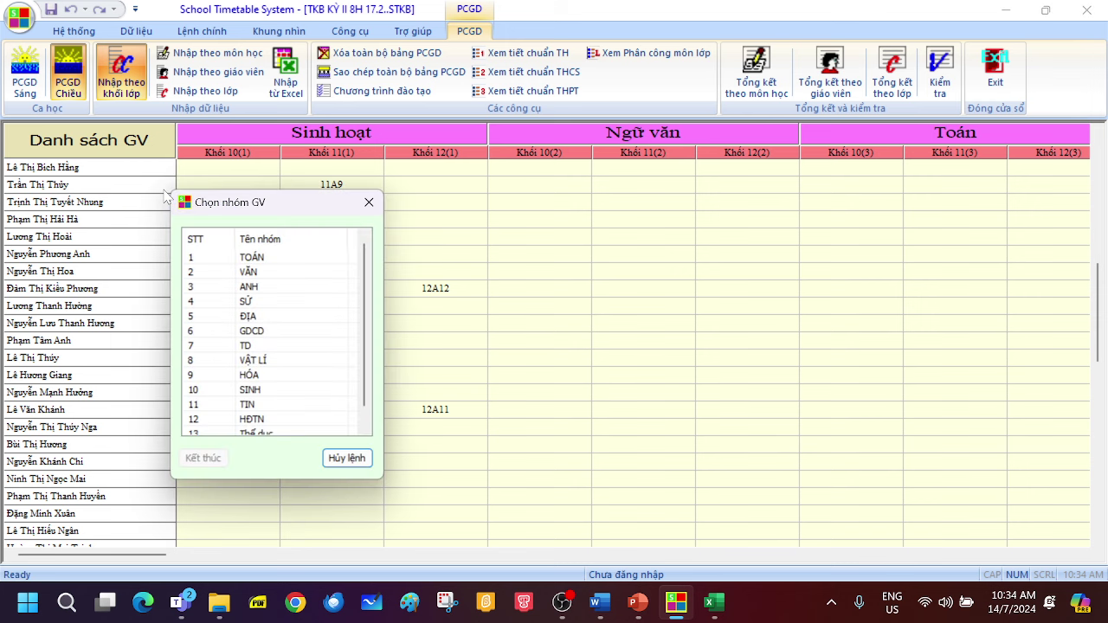
{"action": "left_click", "coordinate": [259, 258]}
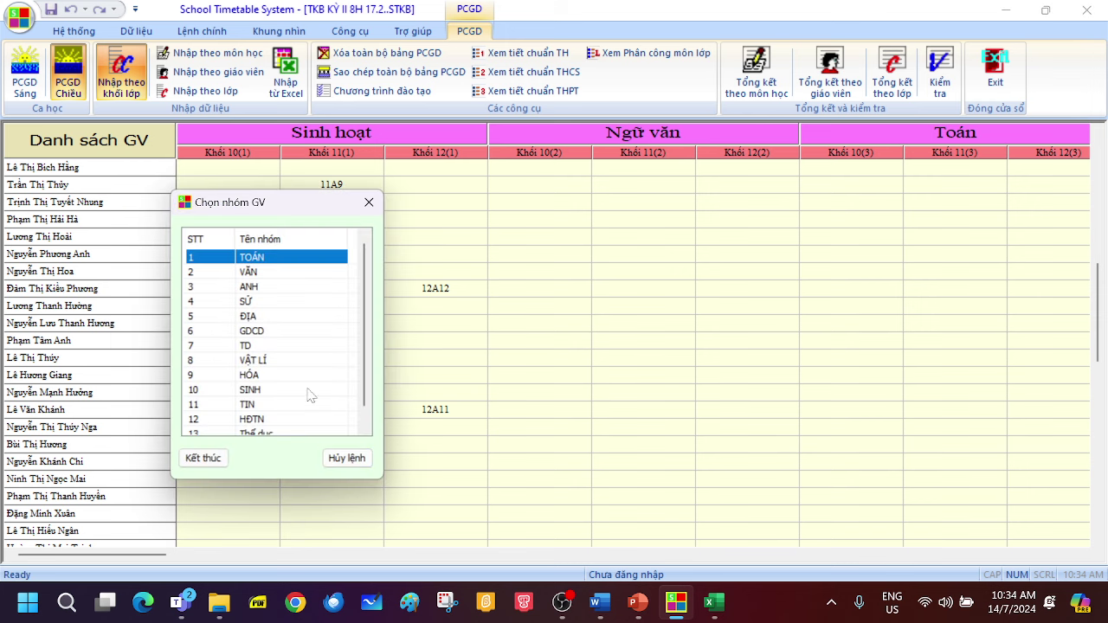
{"action": "left_click", "coordinate": [202, 458]}
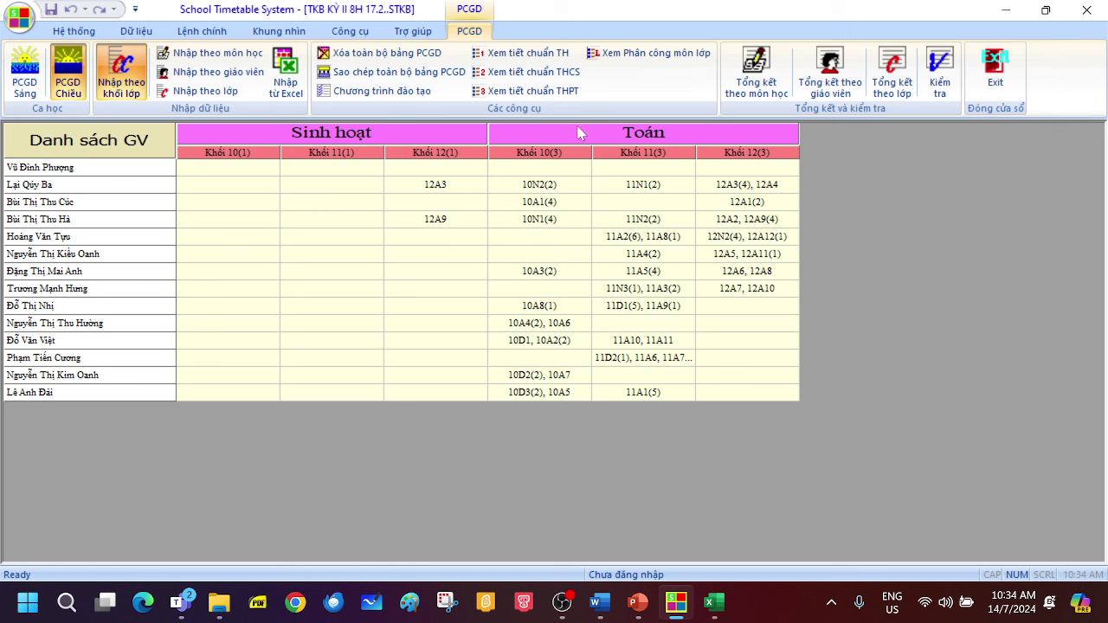
Step: Check the classes selectable for the first teacher's Khối 10 Sinh hoạt assignment, and cancel without choosing any
{"action": "right_click", "coordinate": [216, 176]}
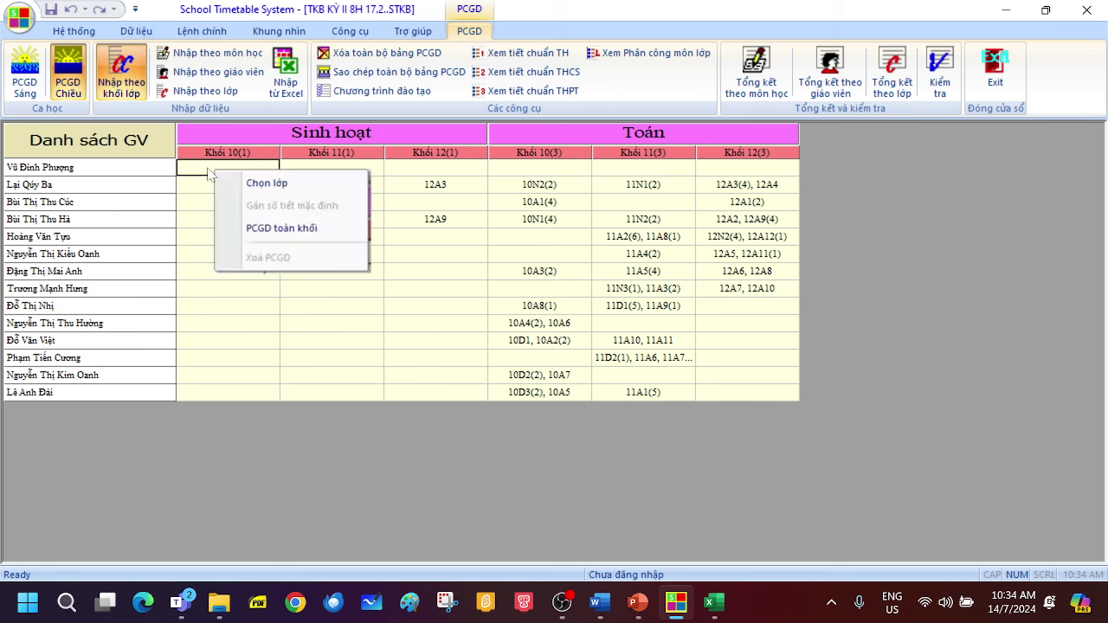
{"action": "left_click", "coordinate": [254, 184]}
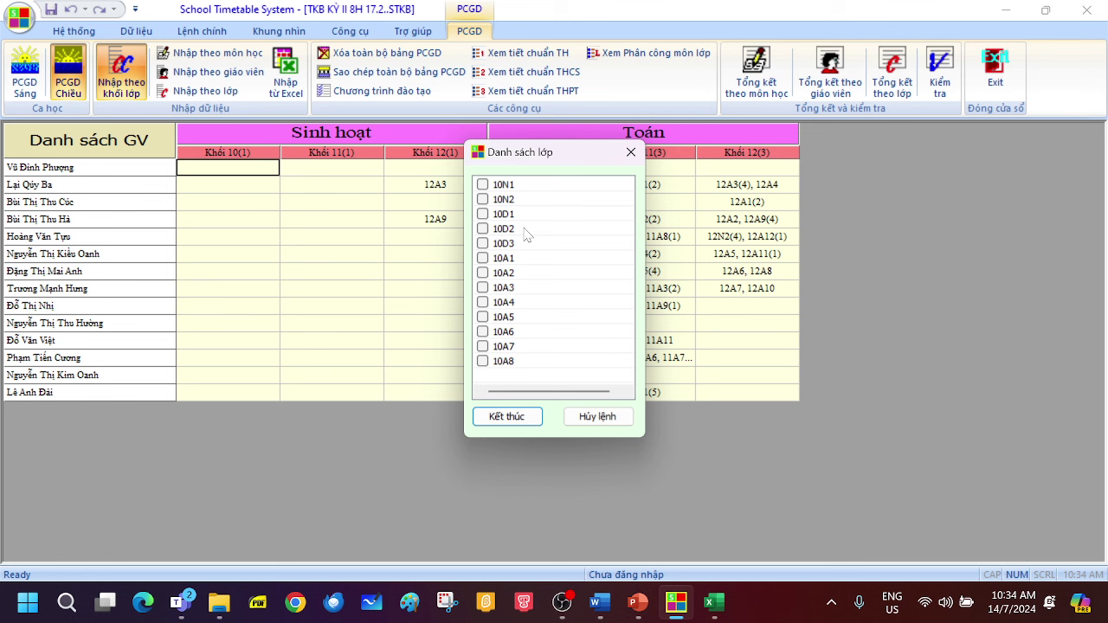
{"action": "left_click", "coordinate": [597, 416]}
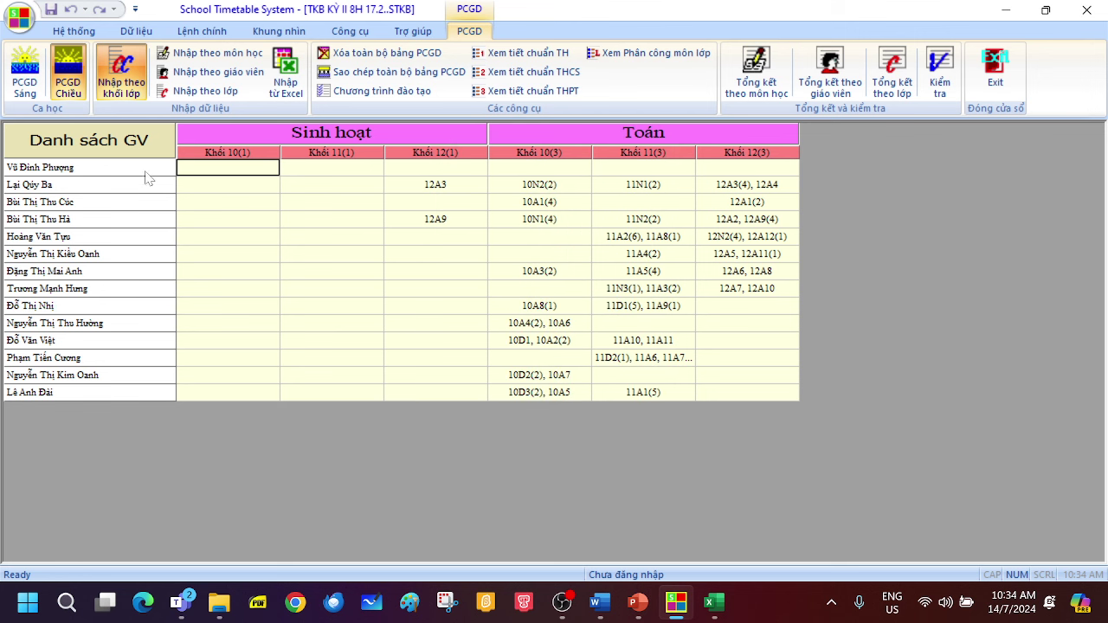
Step: Show all teachers in the assignment table again
{"action": "right_click", "coordinate": [87, 145]}
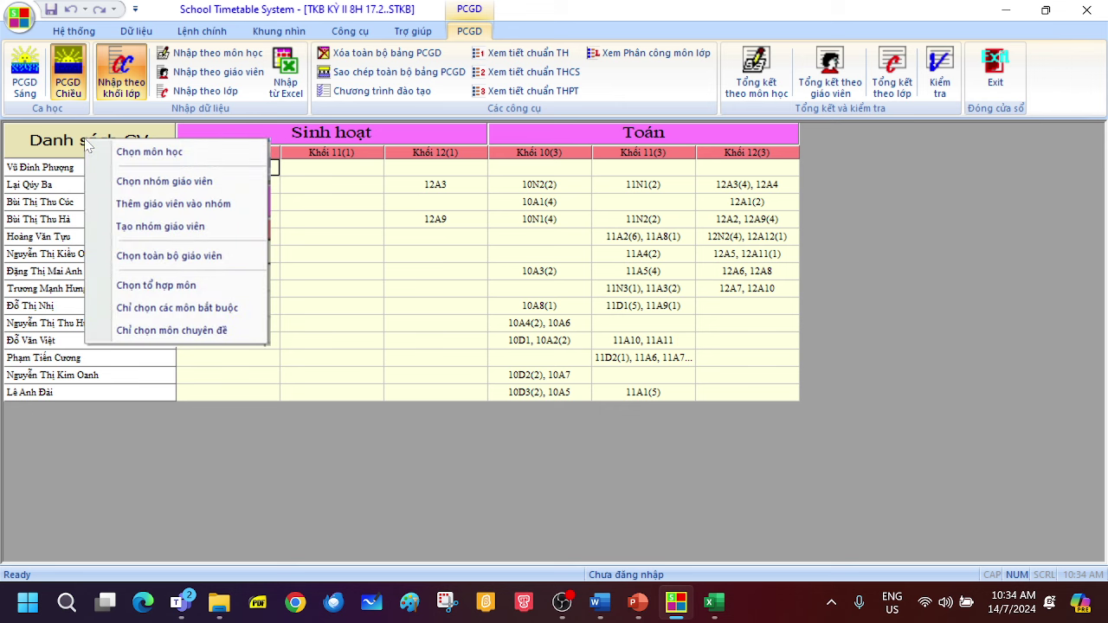
{"action": "left_click", "coordinate": [149, 264]}
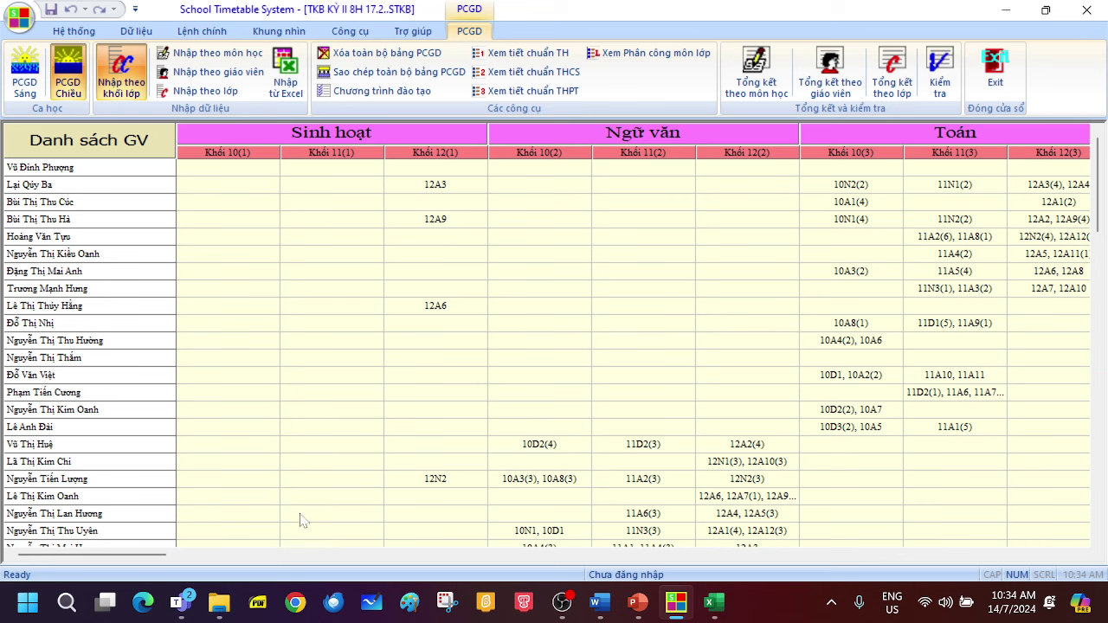
{"action": "mouse_move", "coordinate": [145, 560]}
{"action": "left_mouse_down"}
{"action": "mouse_move", "coordinate": [470, 558]}
{"action": "mouse_move", "coordinate": [145, 558]}
{"action": "left_mouse_up"}
Step: Limit the afternoon assignment table to the subjects Ngữ văn and Toán
{"action": "right_click", "coordinate": [264, 139]}
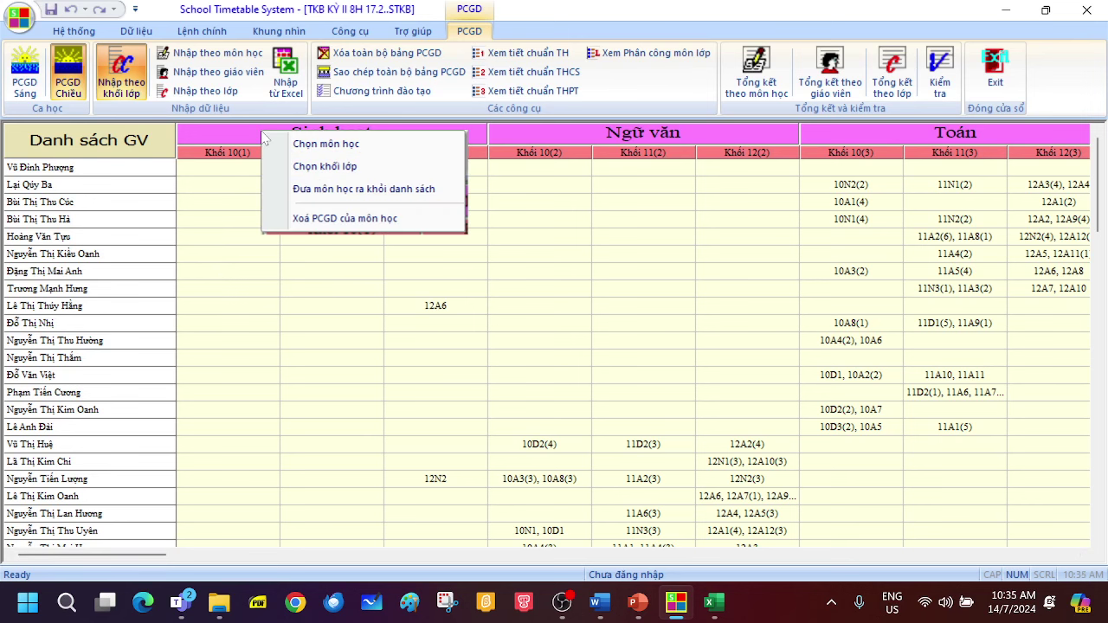
{"action": "left_click", "coordinate": [343, 149]}
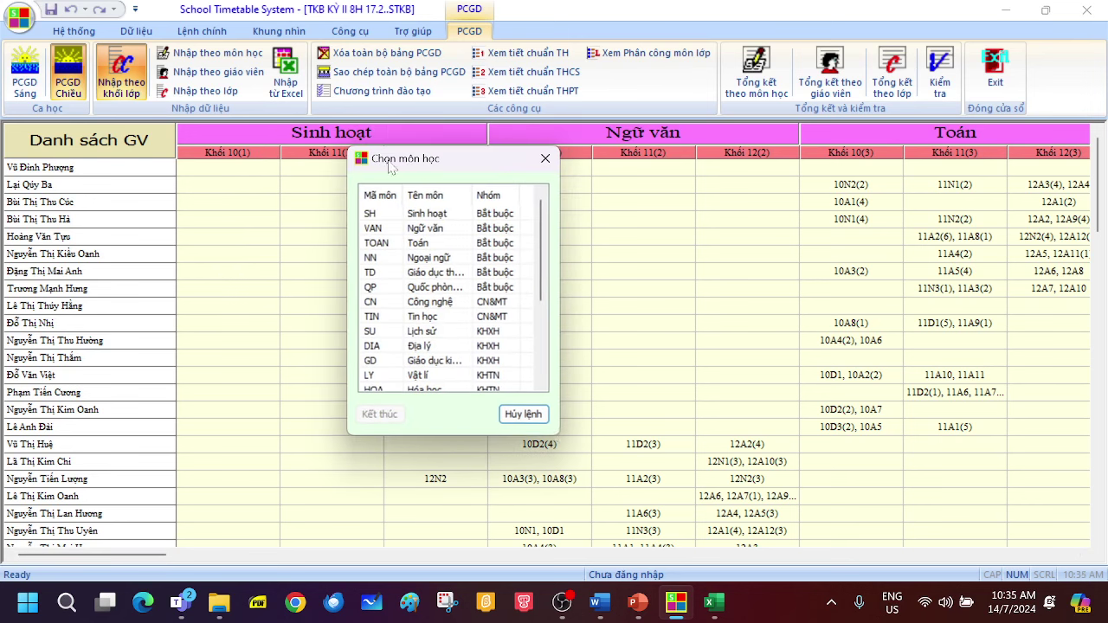
{"action": "left_click", "coordinate": [407, 247]}
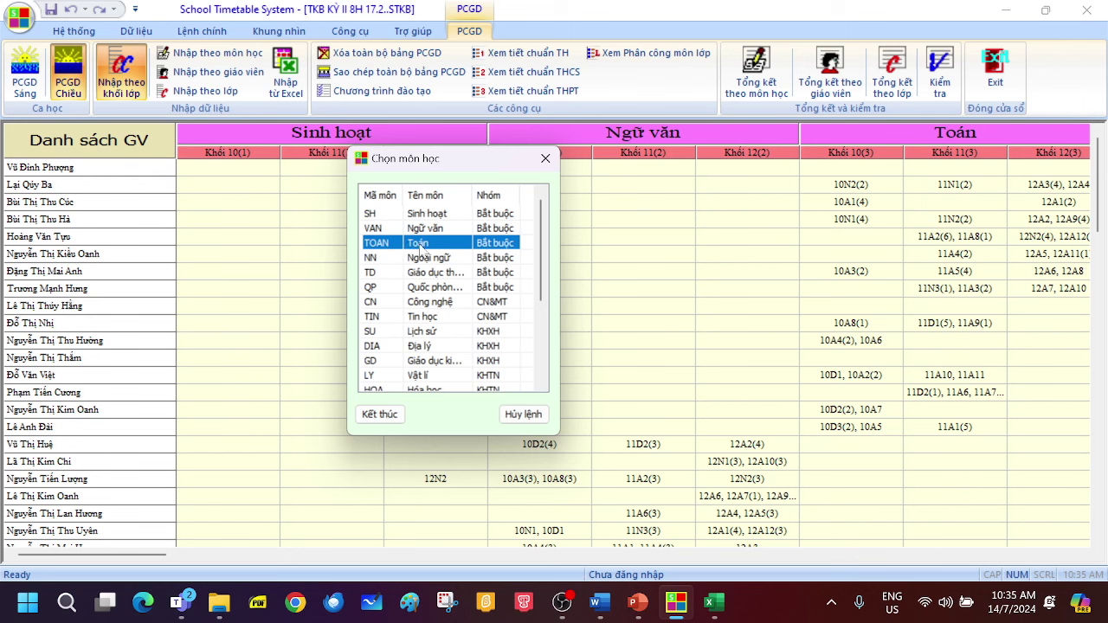
{"action": "left_click", "coordinate": [377, 229], "text": "ctrl"}
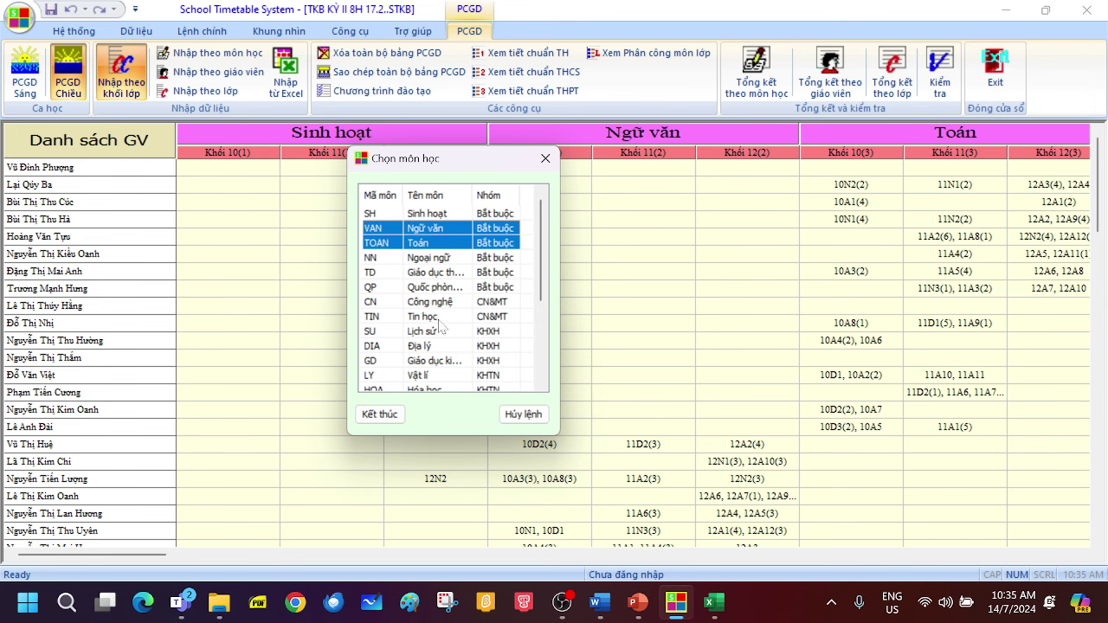
{"action": "left_click", "coordinate": [379, 413]}
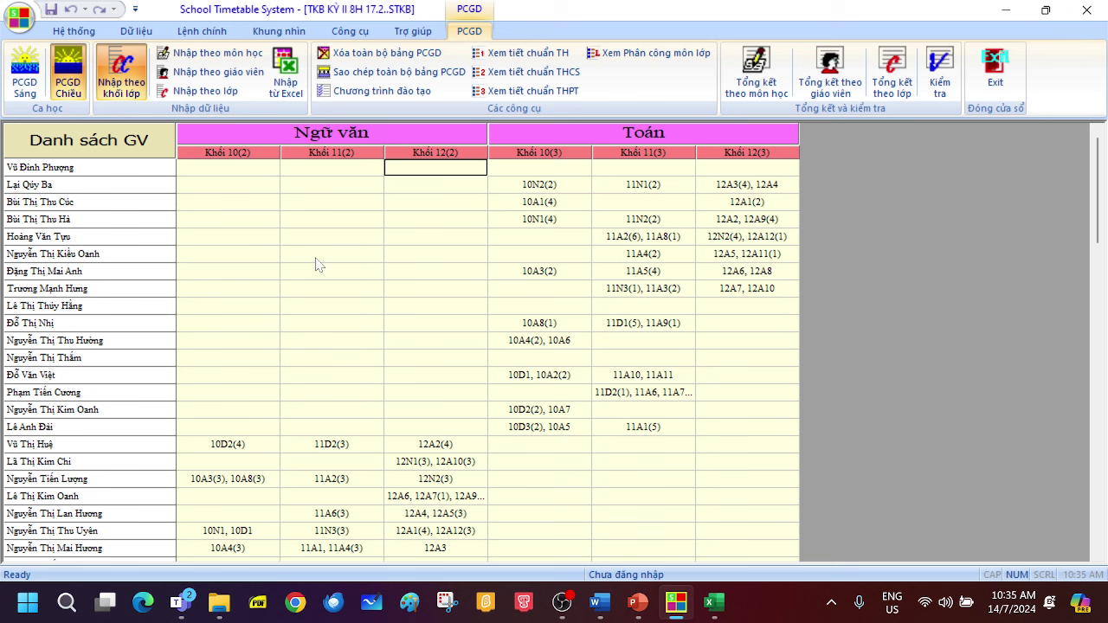
Step: Review the Ngữ văn and Toán assignments across the whole teacher list
{"action": "scroll", "coordinate": [326, 238], "scroll_direction": "down", "scroll_amount": 3}
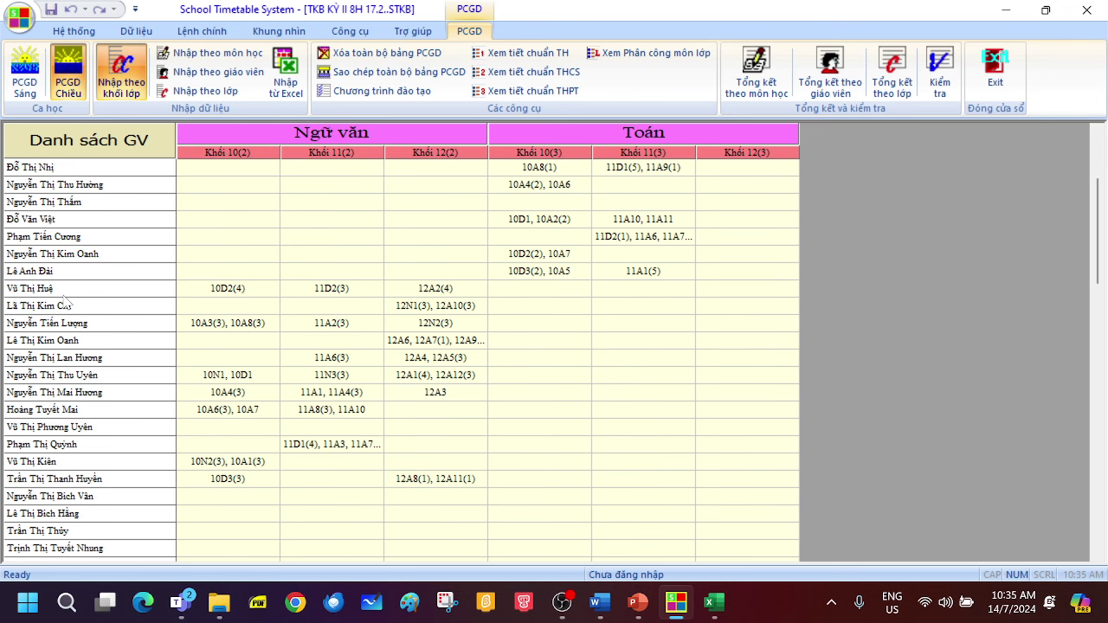
{"action": "scroll", "coordinate": [578, 333], "scroll_direction": "up", "scroll_amount": 3}
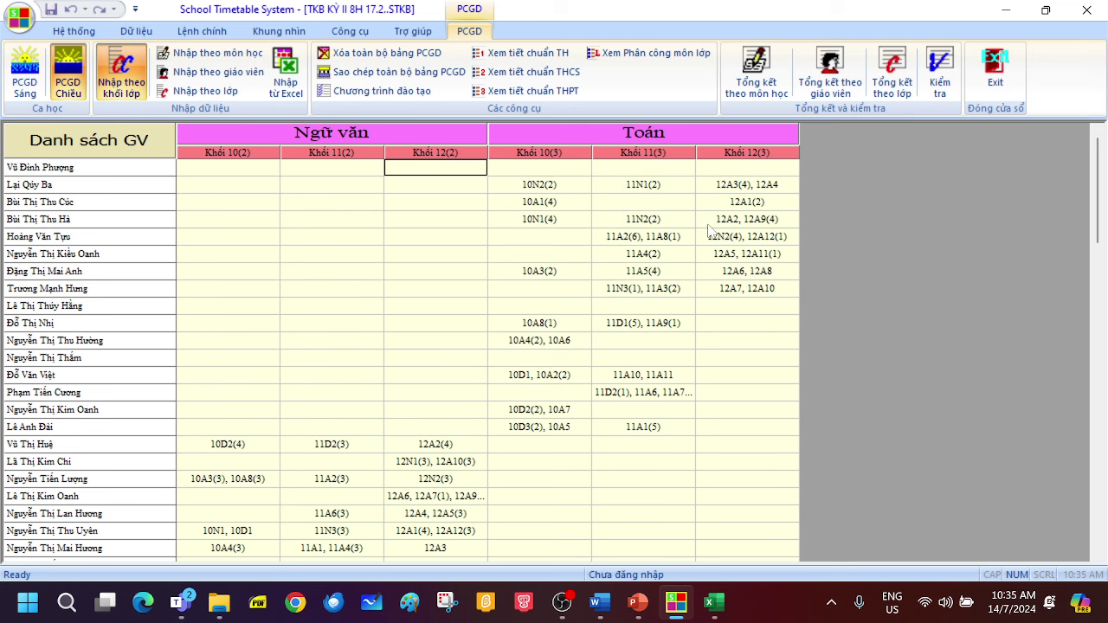
{"action": "scroll", "coordinate": [336, 344], "scroll_direction": "down", "scroll_amount": 10}
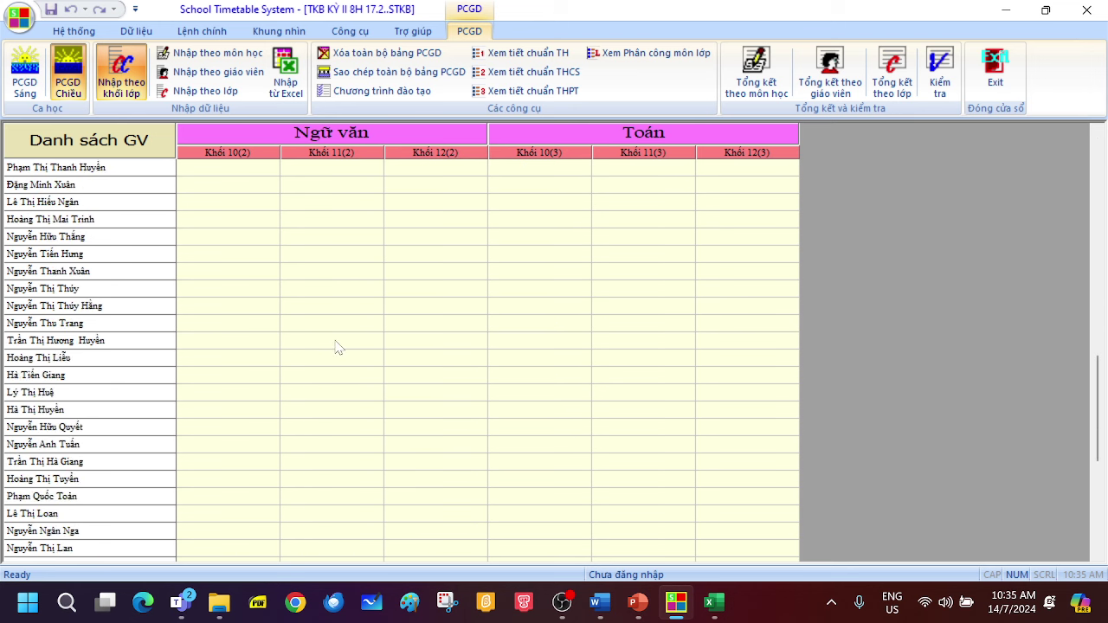
{"action": "scroll", "coordinate": [338, 347], "scroll_direction": "down", "scroll_amount": 6}
{"action": "scroll", "coordinate": [342, 338], "scroll_direction": "up", "scroll_amount": 10}
{"action": "scroll", "coordinate": [342, 324], "scroll_direction": "up", "scroll_amount": 12}
{"action": "scroll", "coordinate": [377, 313], "scroll_direction": "down", "scroll_amount": 4}
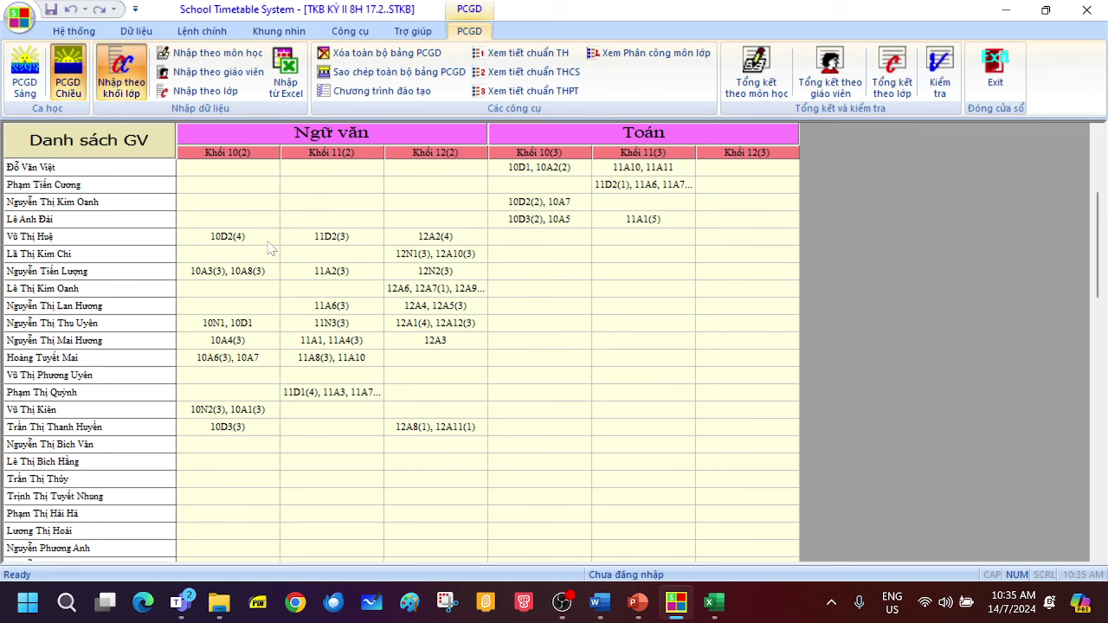
Step: Set the default periods for Ngữ văn in Khối 10 to 4, keeping the period counts of classes already entered
{"action": "left_click", "coordinate": [232, 241]}
{"action": "right_click", "coordinate": [234, 158]}
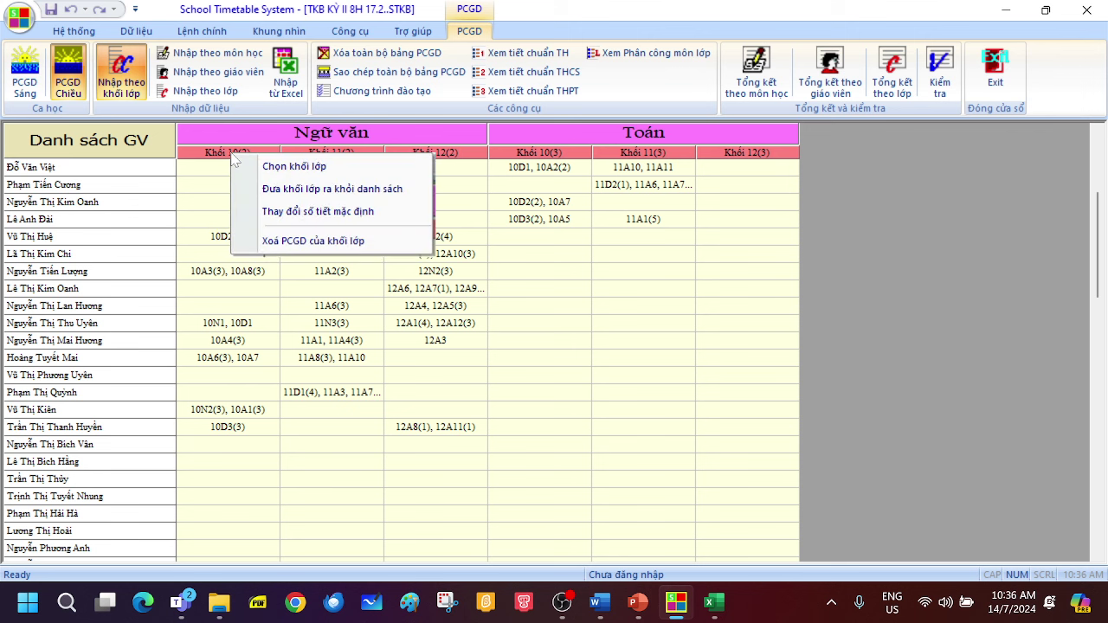
{"action": "left_click", "coordinate": [309, 213]}
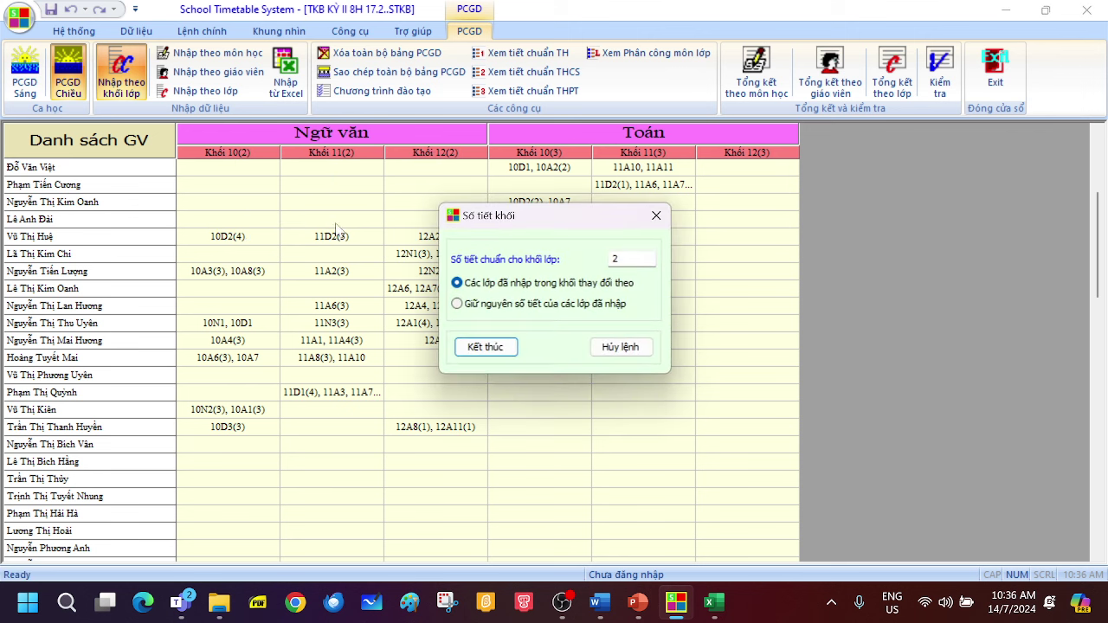
{"action": "double_click", "coordinate": [617, 258]}
{"action": "type", "text": "4"}
{"action": "left_click", "coordinate": [457, 303]}
{"action": "left_click", "coordinate": [487, 347]}
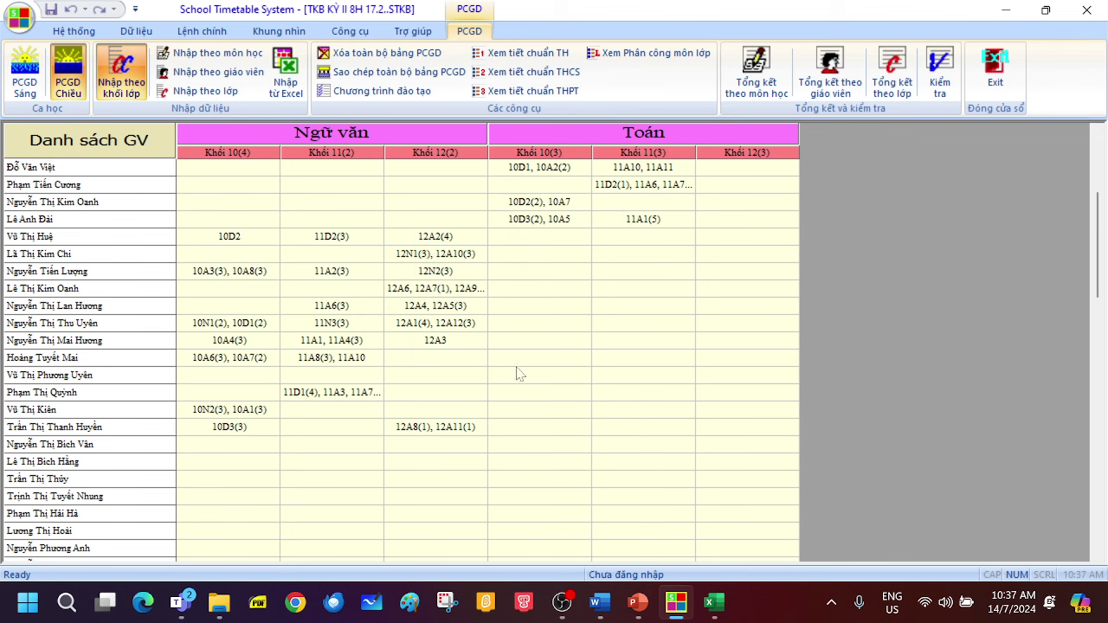
Step: Check the Ngữ văn period counts, and examine the afternoon assignments listed by class
{"action": "scroll", "coordinate": [208, 308], "scroll_direction": "up", "scroll_amount": 2}
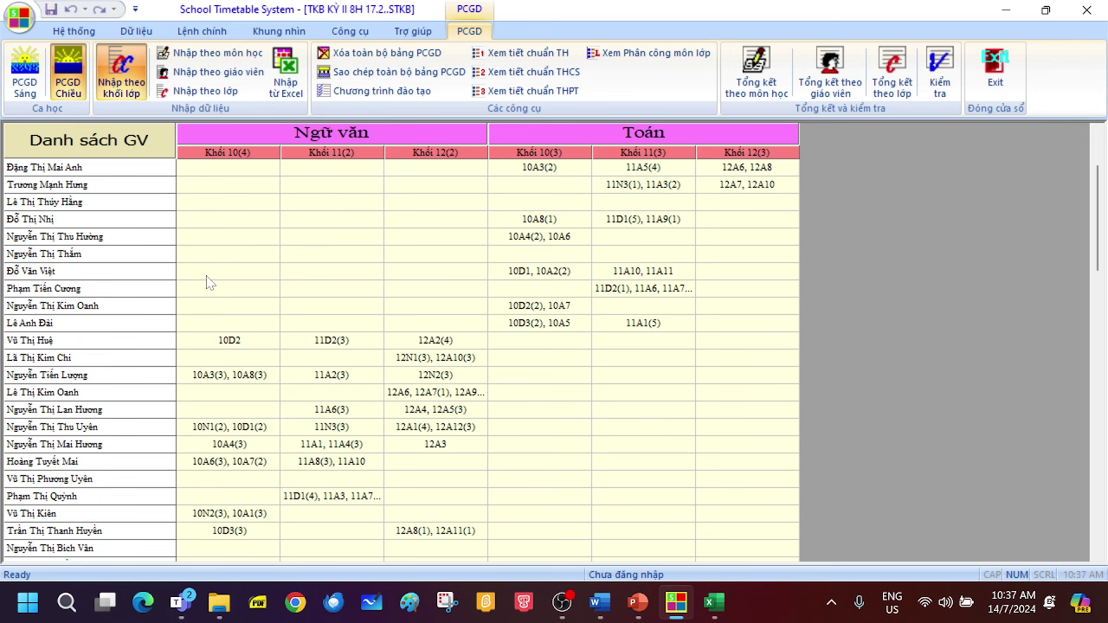
{"action": "scroll", "coordinate": [247, 264], "scroll_direction": "down", "scroll_amount": 4}
{"action": "scroll", "coordinate": [295, 302], "scroll_direction": "up", "scroll_amount": 3}
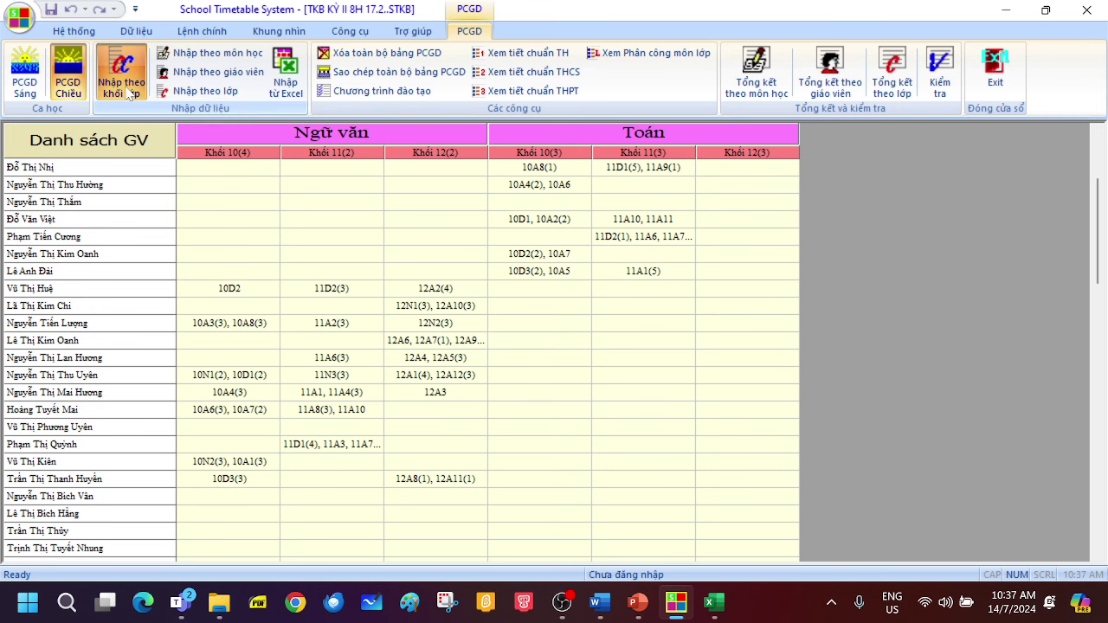
{"action": "left_click", "coordinate": [221, 97]}
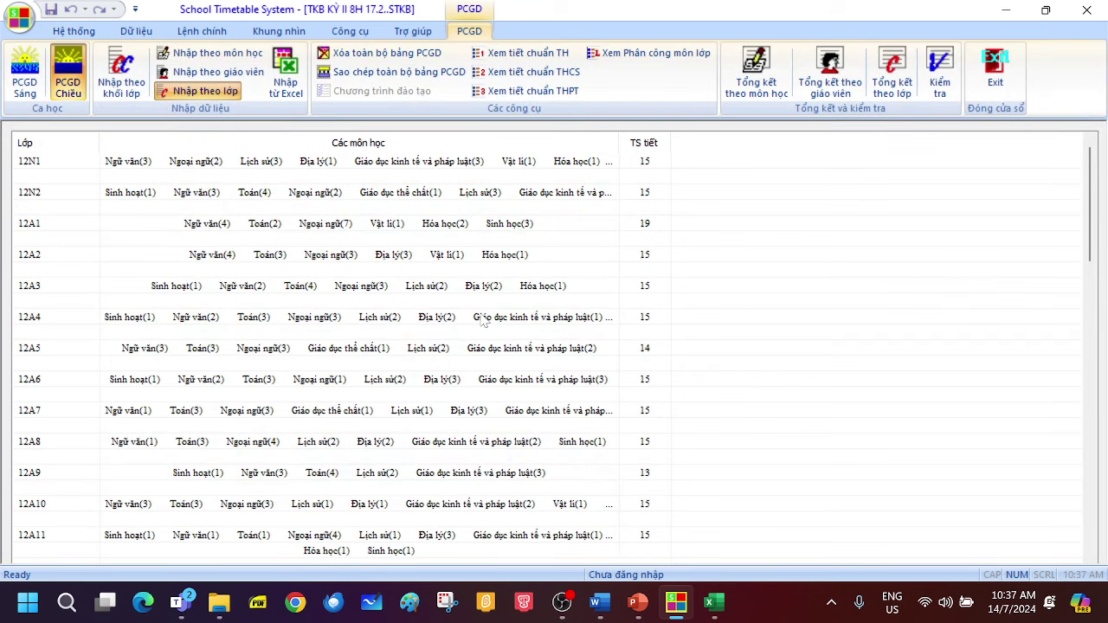
{"action": "scroll", "coordinate": [318, 179], "scroll_direction": "down", "scroll_amount": 3}
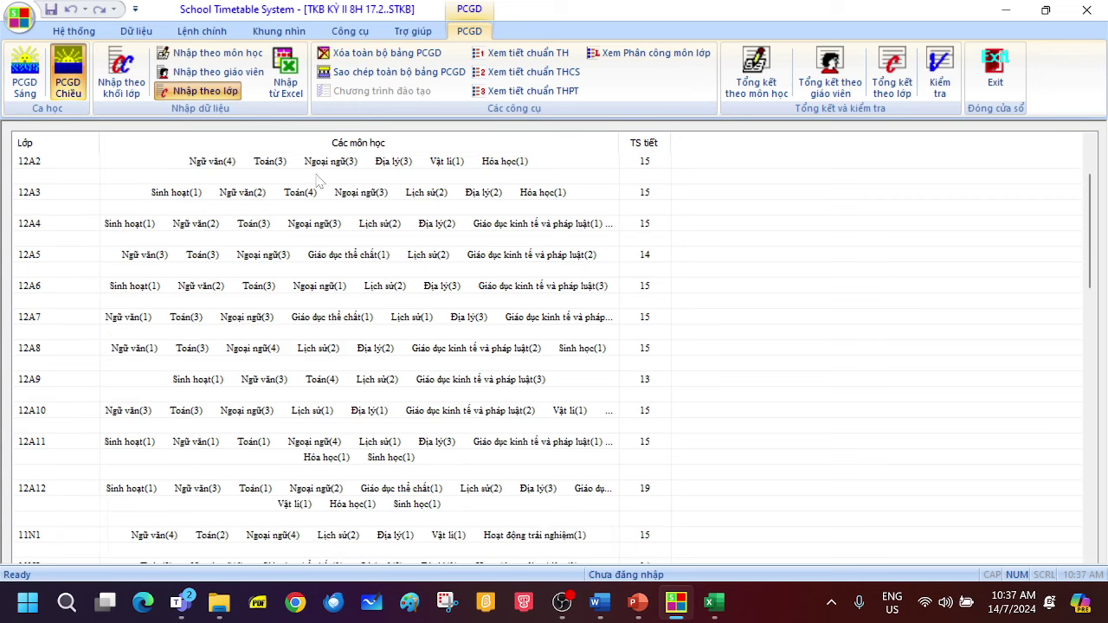
Step: Switch the by-class list to the morning session and review each class's subjects and total periods
{"action": "left_click", "coordinate": [22, 80]}
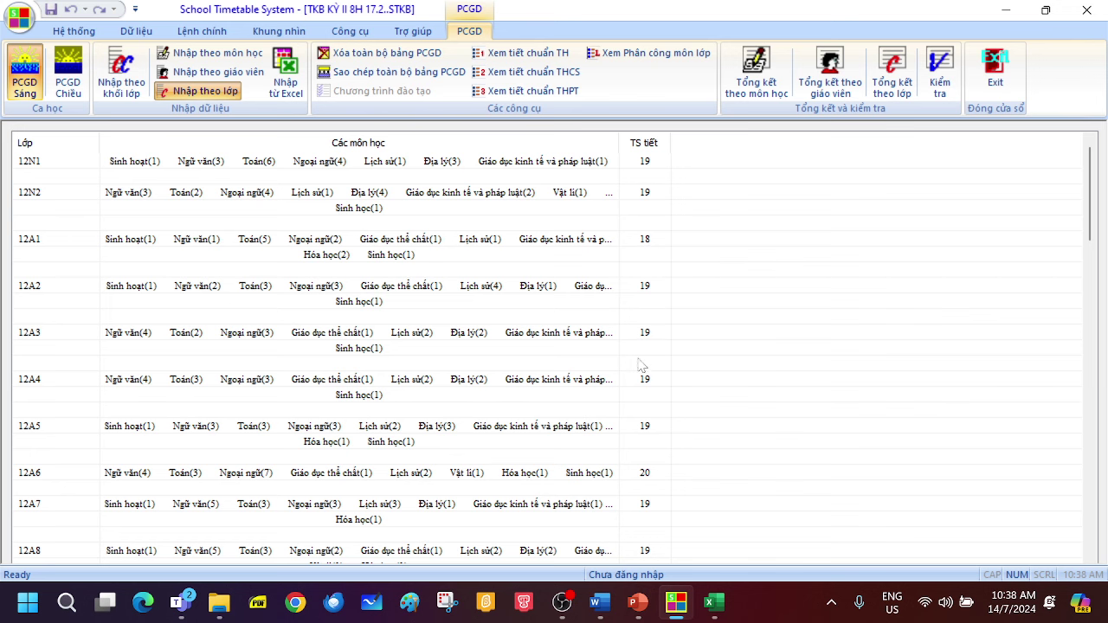
{"action": "scroll", "coordinate": [651, 440], "scroll_direction": "down", "scroll_amount": 3}
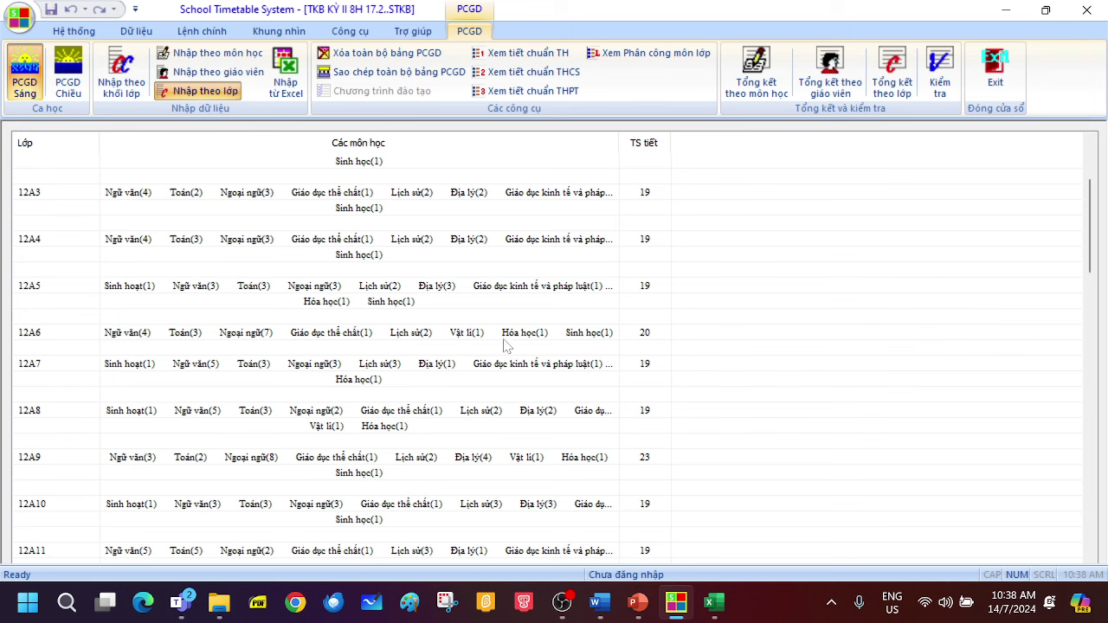
{"action": "scroll", "coordinate": [652, 471], "scroll_direction": "down", "scroll_amount": 2}
{"action": "scroll", "coordinate": [653, 471], "scroll_direction": "down", "scroll_amount": 1}
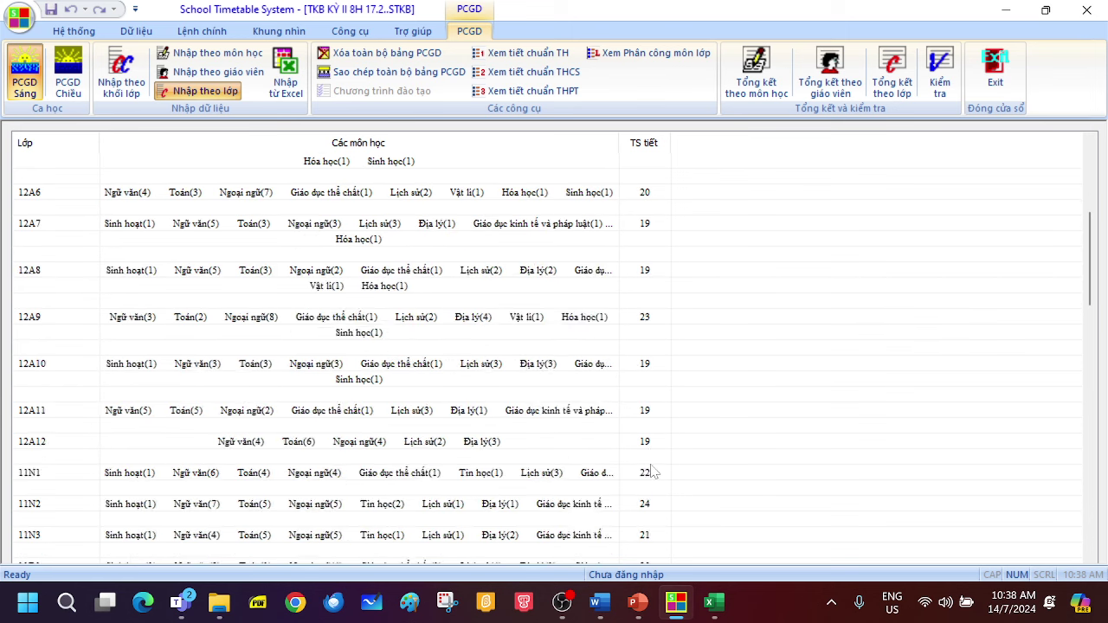
{"action": "scroll", "coordinate": [653, 472], "scroll_direction": "down", "scroll_amount": 6}
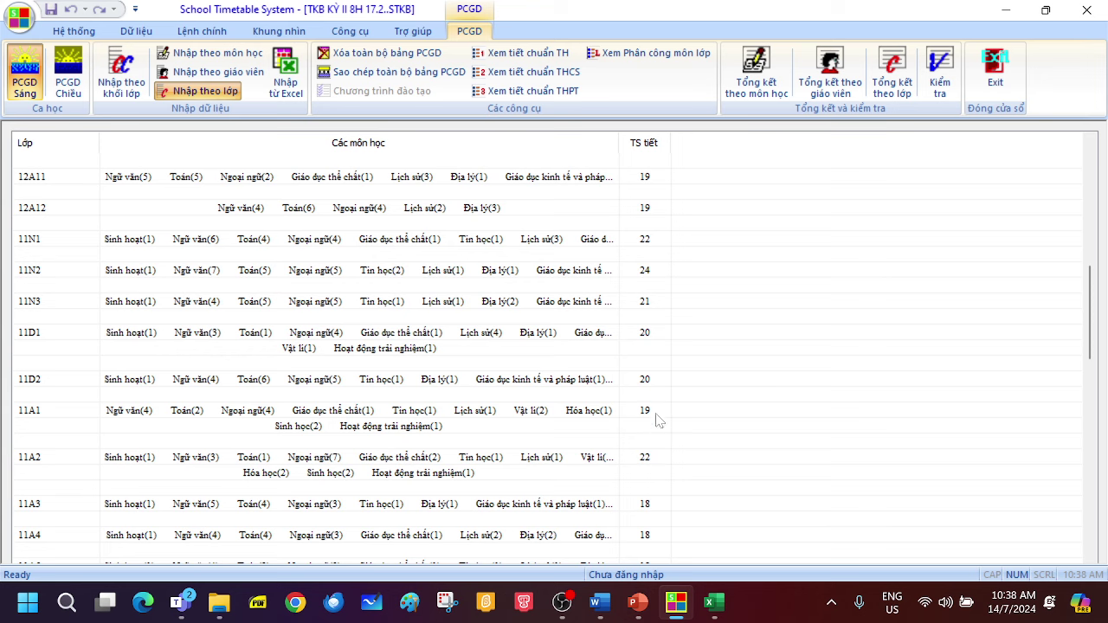
{"action": "scroll", "coordinate": [656, 412], "scroll_direction": "up", "scroll_amount": 3}
{"action": "scroll", "coordinate": [656, 412], "scroll_direction": "up", "scroll_amount": 9}
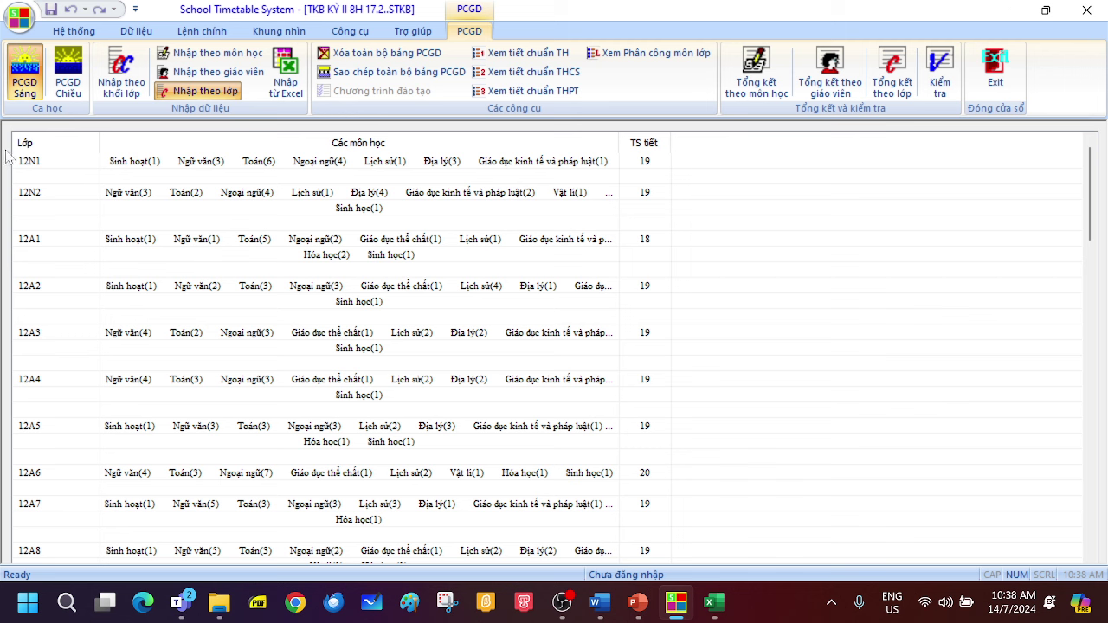
{"action": "left_click", "coordinate": [37, 101]}
{"action": "scroll", "coordinate": [657, 429], "scroll_direction": "down", "scroll_amount": 1}
{"action": "scroll", "coordinate": [656, 437], "scroll_direction": "down", "scroll_amount": 8}
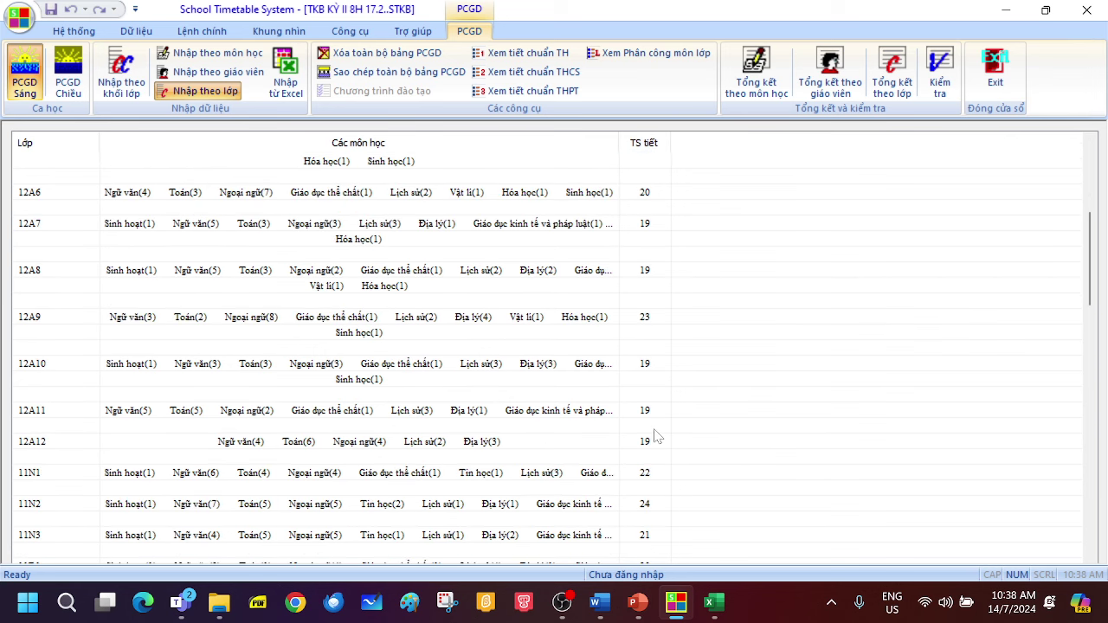
{"action": "scroll", "coordinate": [656, 437], "scroll_direction": "down", "scroll_amount": 8}
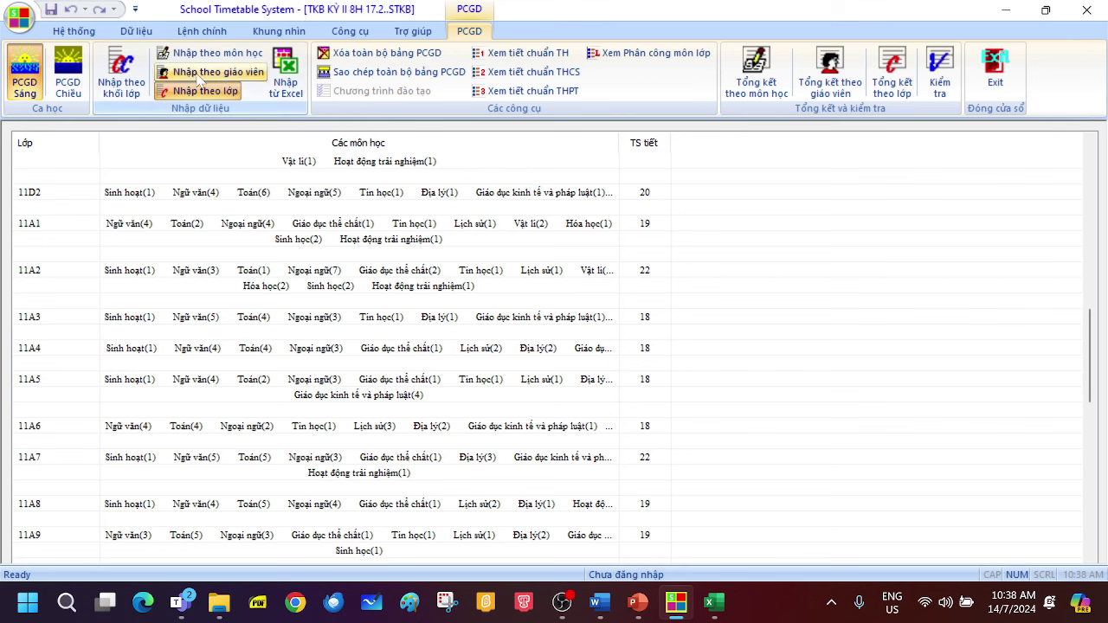
Step: Bring up the assignment table by grade, dismissing the data logic warning, and exit it
{"action": "left_click", "coordinate": [125, 87]}
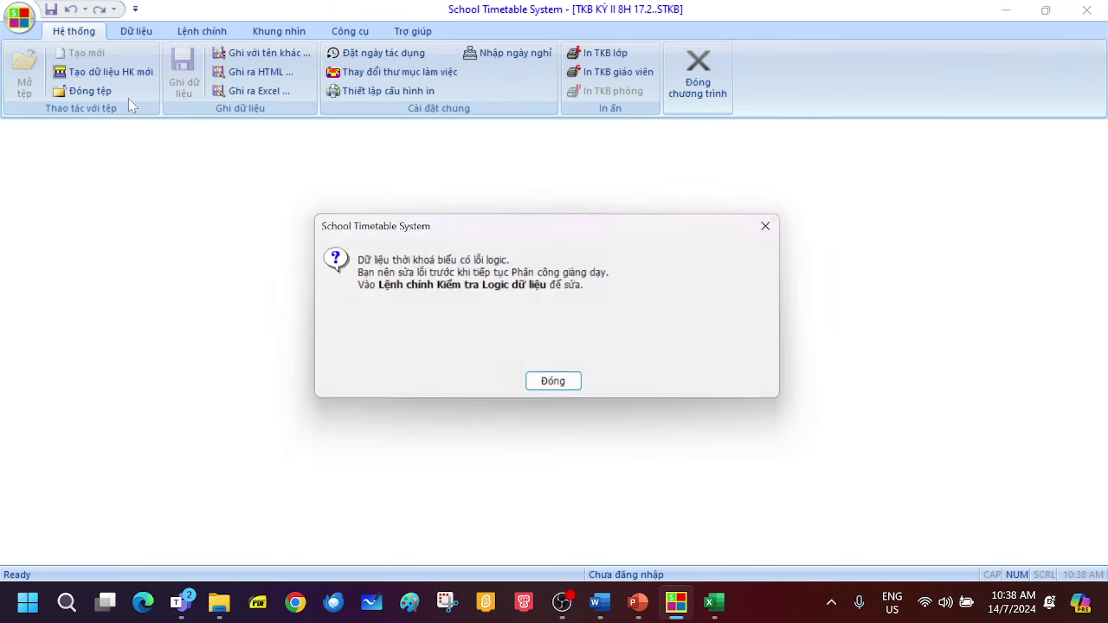
{"action": "left_click", "coordinate": [563, 388]}
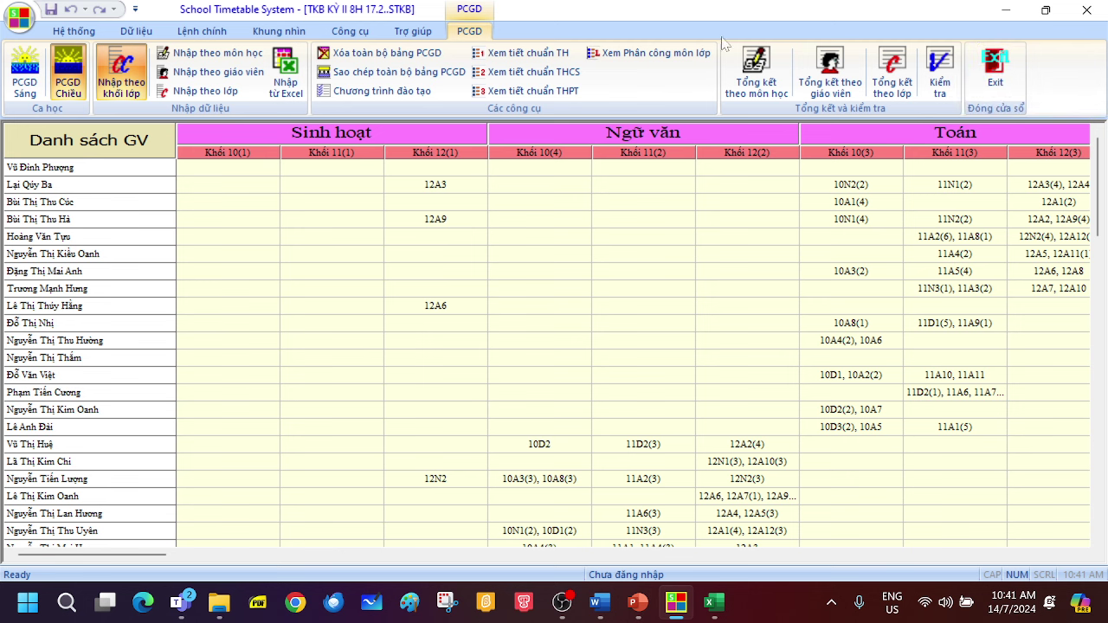
{"action": "left_click", "coordinate": [995, 81]}
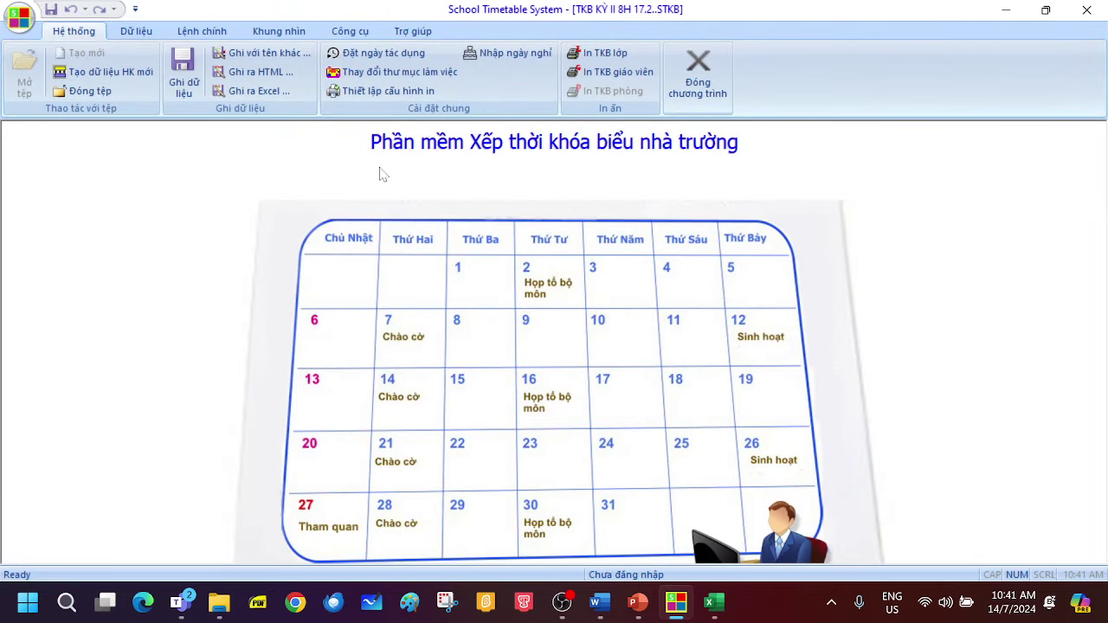
Step: View the teacher list entry dialog and close it without changes
{"action": "left_click", "coordinate": [134, 31]}
{"action": "left_click", "coordinate": [152, 54]}
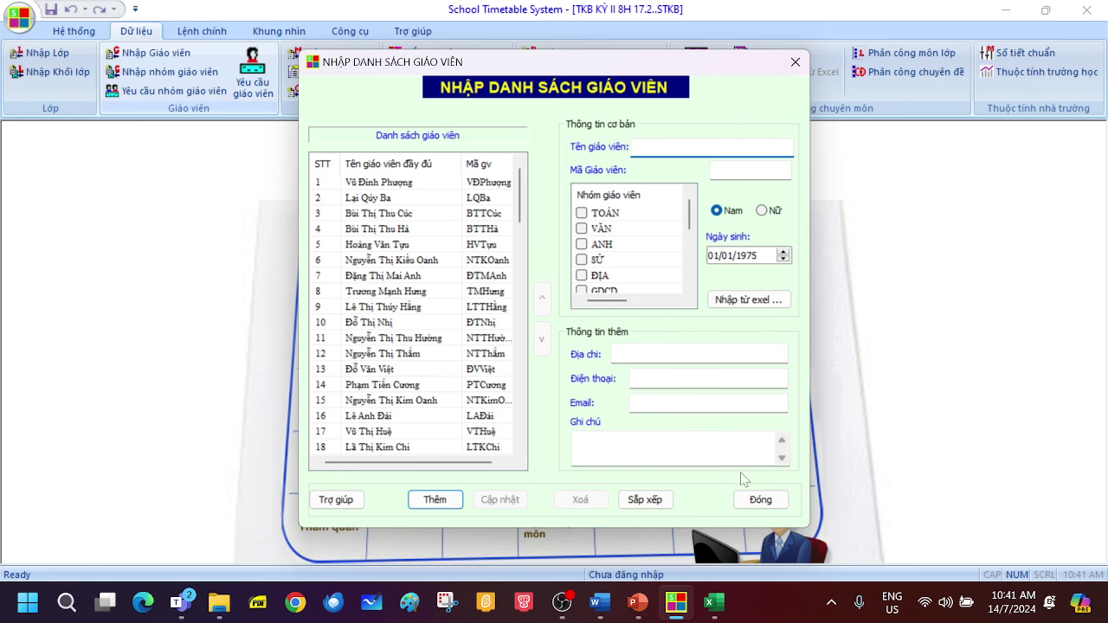
{"action": "left_click", "coordinate": [760, 502]}
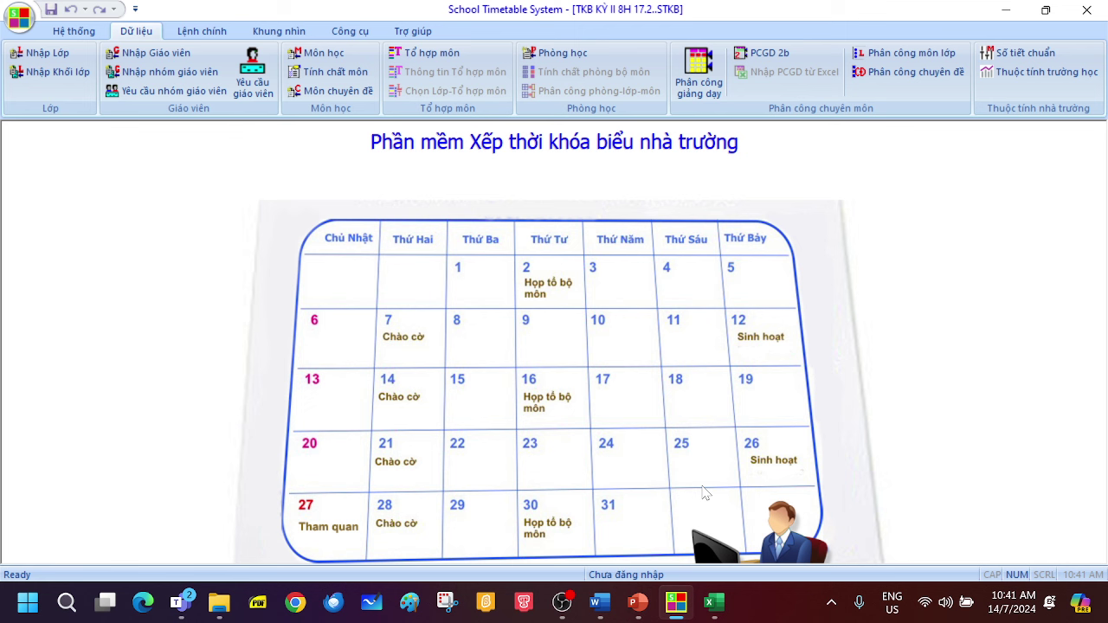
Step: Reopen the teaching assignment table, dismissing the data logic warning
{"action": "left_click", "coordinate": [702, 90]}
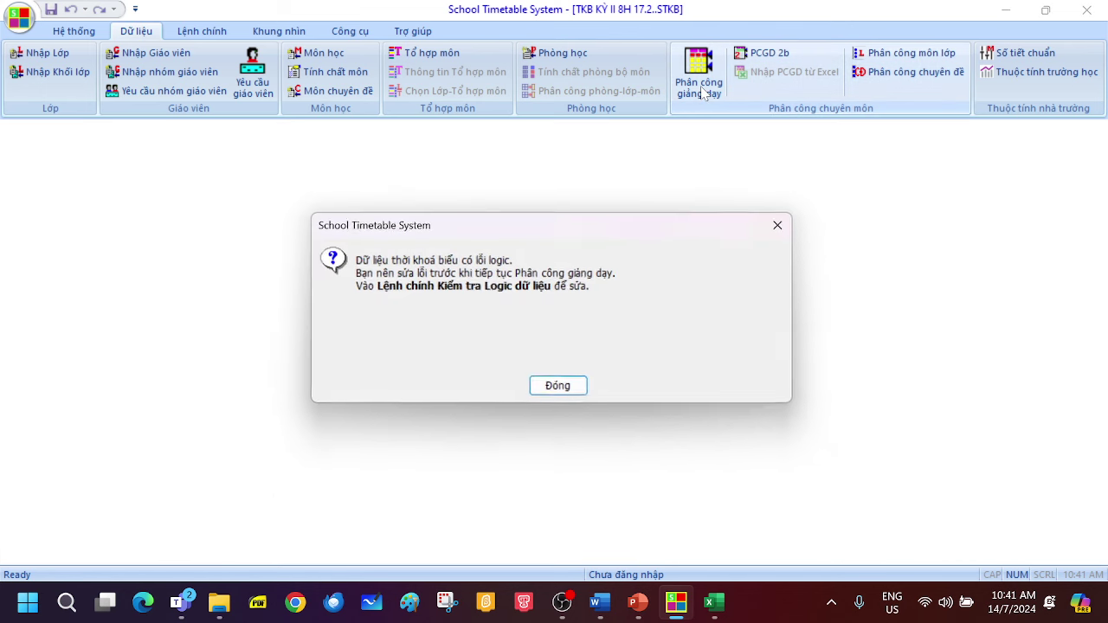
{"action": "left_click", "coordinate": [557, 386]}
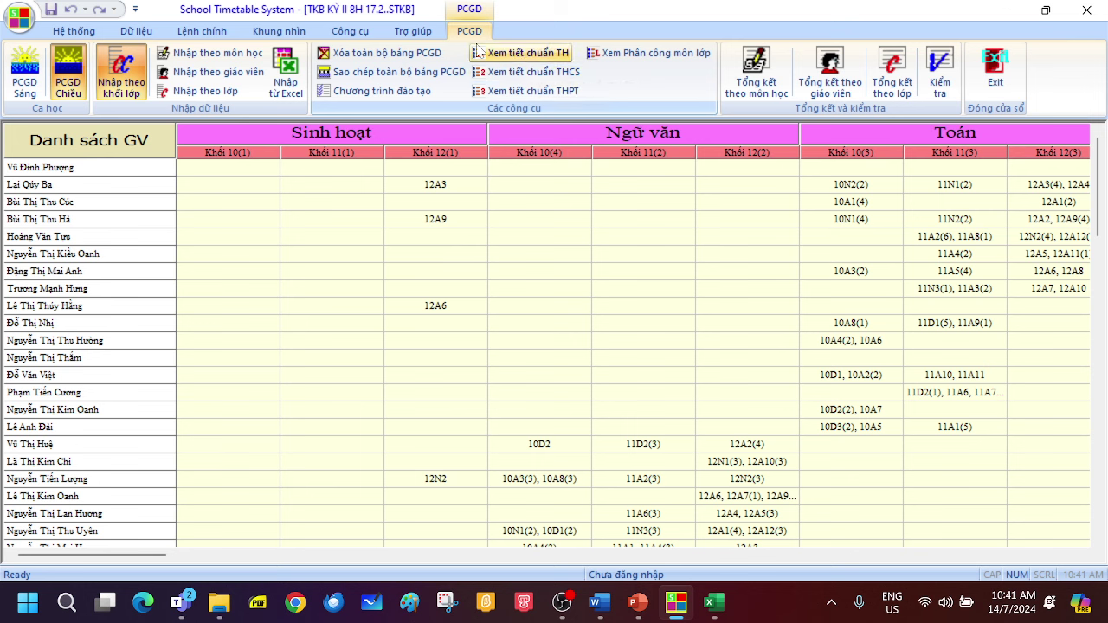
Step: Look over the timetable view and display options, and exit the teaching assignment table
{"action": "left_click", "coordinate": [277, 33]}
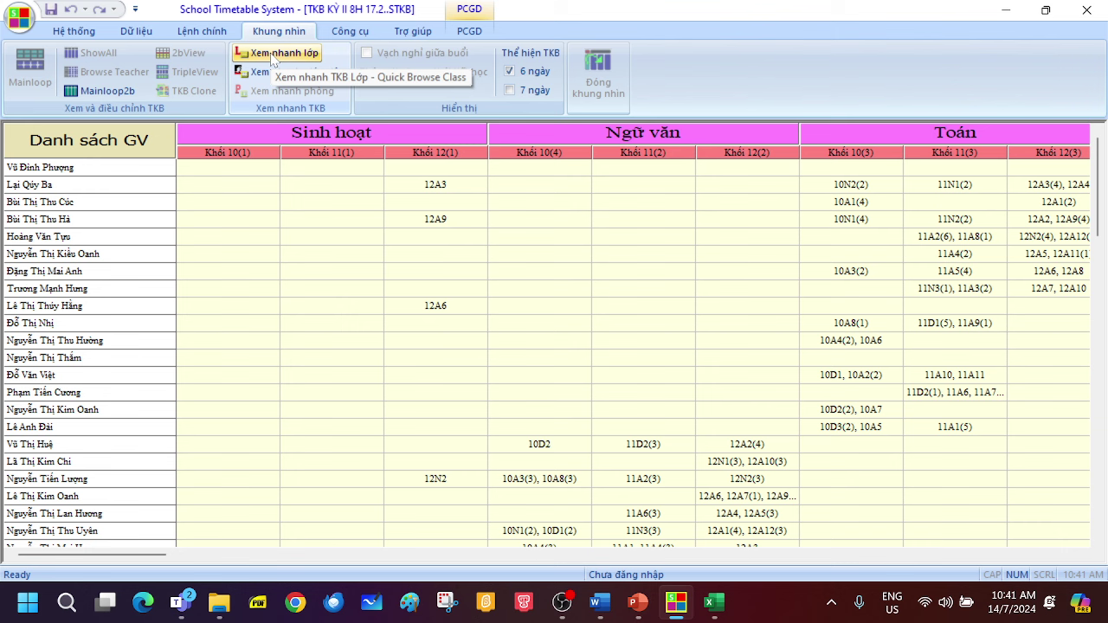
{"action": "left_click", "coordinate": [469, 31]}
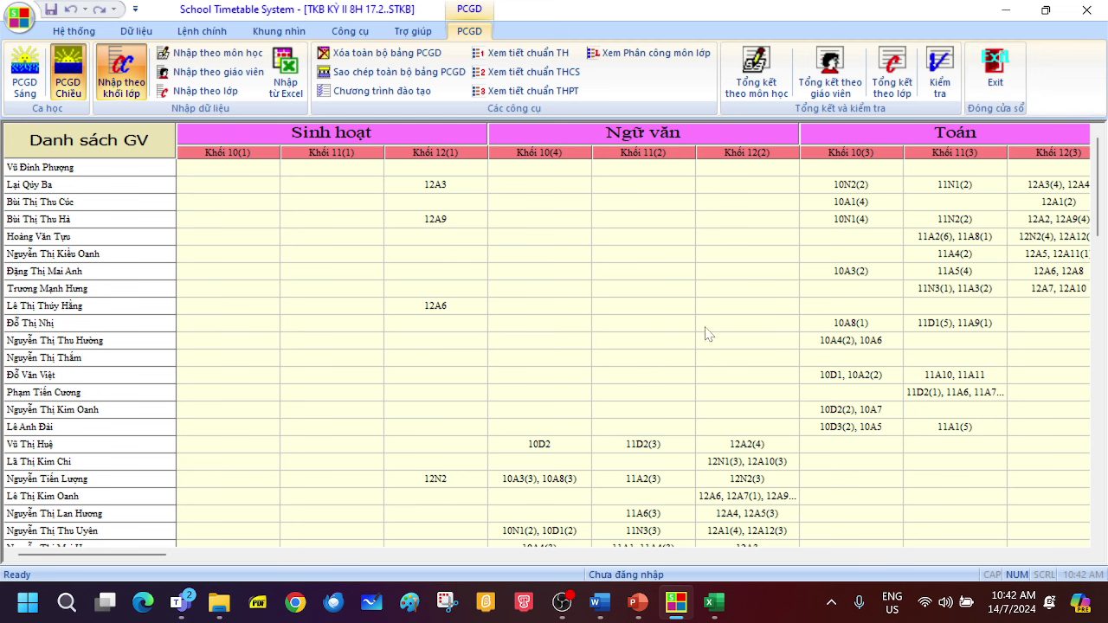
{"action": "left_click", "coordinate": [256, 34]}
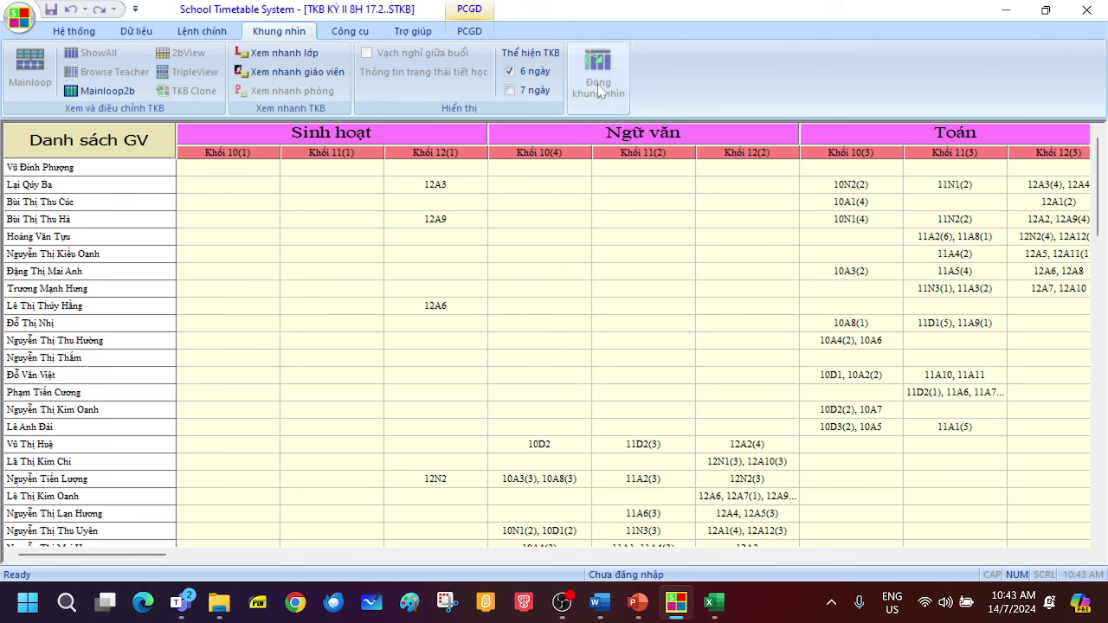
{"action": "left_click", "coordinate": [473, 28]}
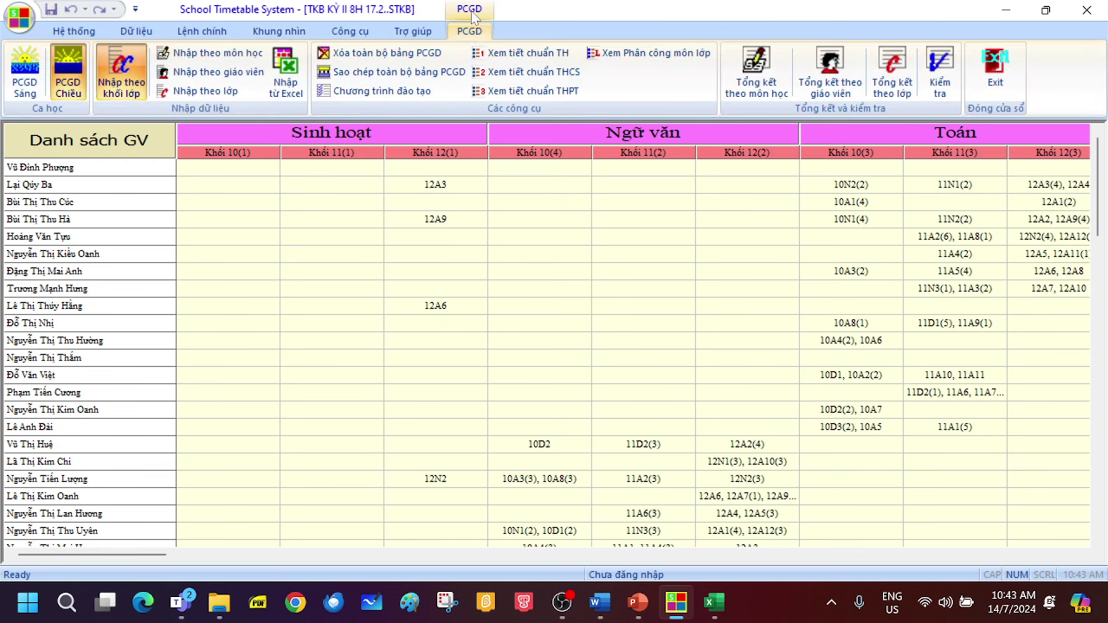
{"action": "left_click", "coordinate": [995, 69]}
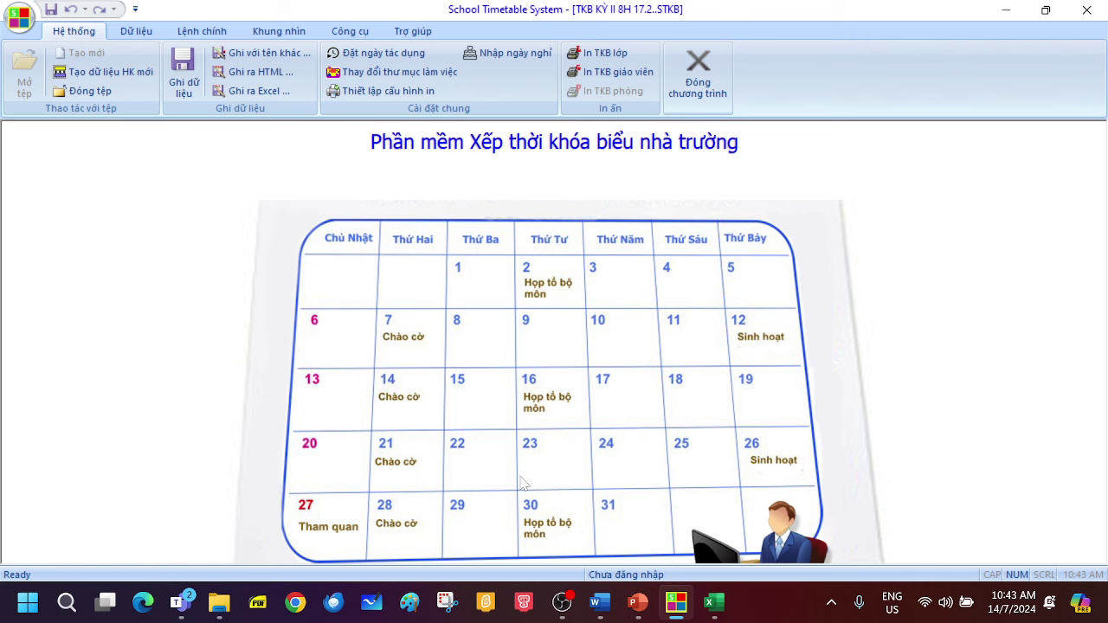
Step: Switch to the PowerPoint presentation and browse from the seven-step timetabling process slide to the section 3 title slide on entering teaching assignments
{"action": "left_click", "coordinate": [638, 608]}
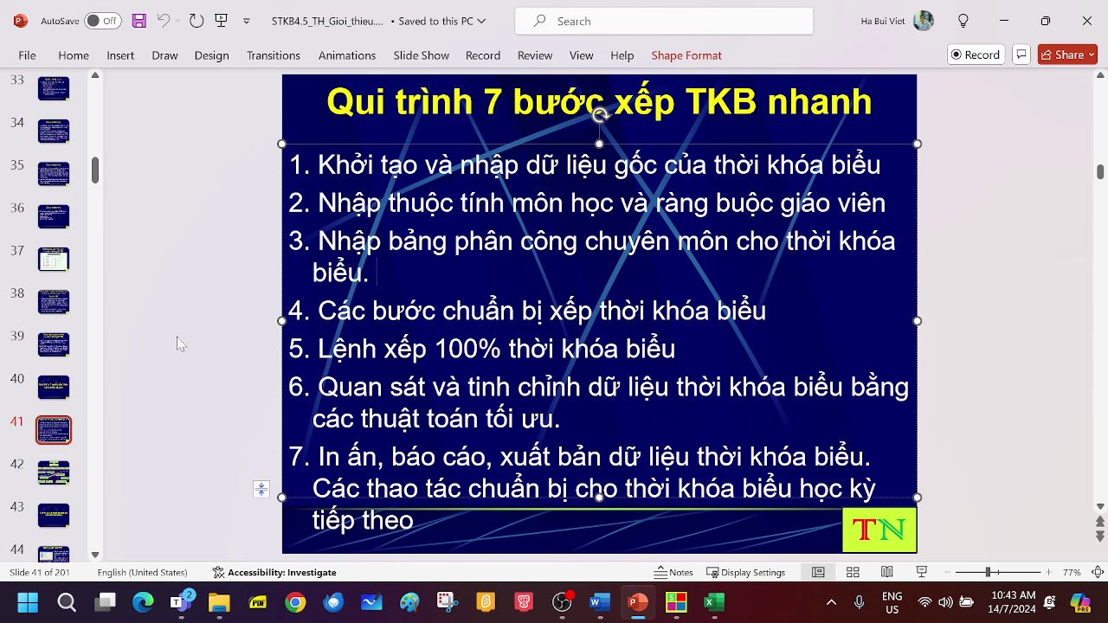
{"action": "left_click", "coordinate": [248, 330]}
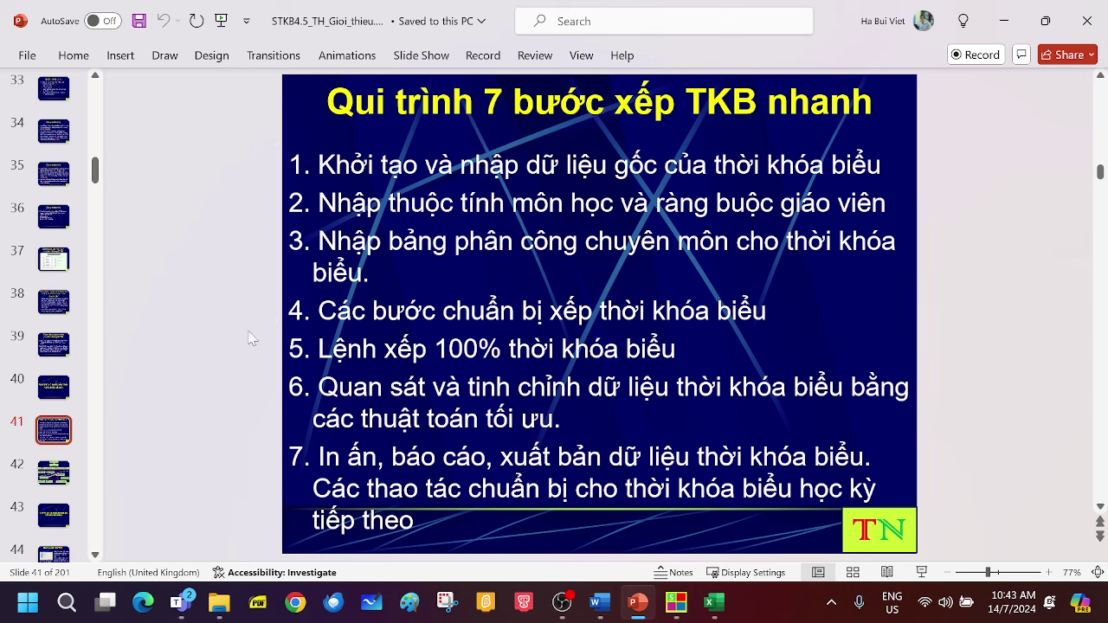
{"action": "scroll", "coordinate": [248, 338], "scroll_direction": "down", "scroll_amount": 4}
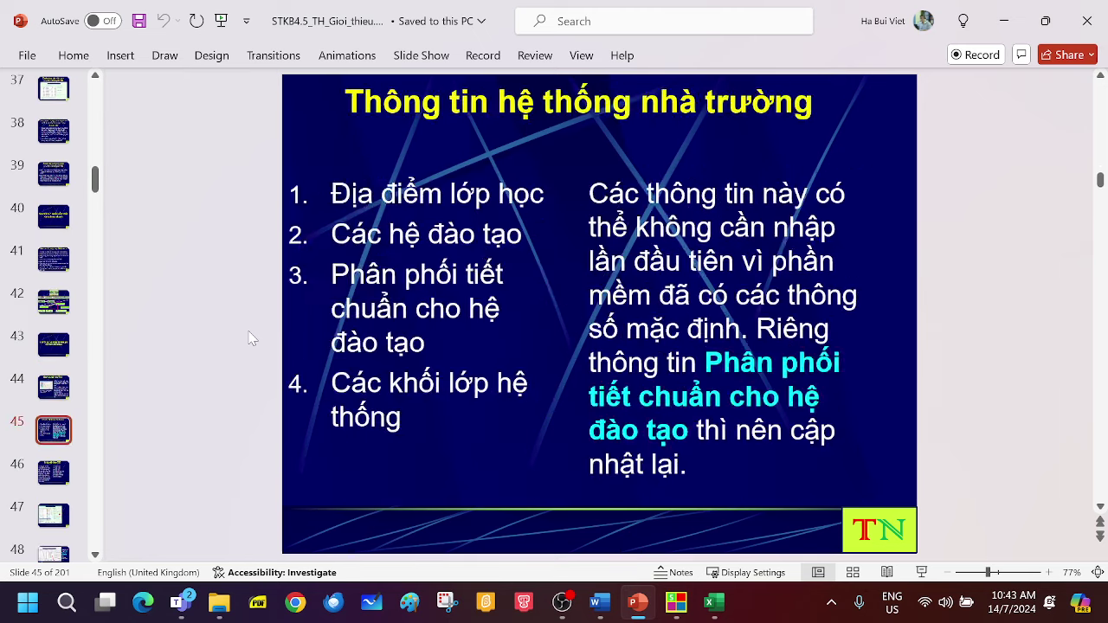
{"action": "scroll", "coordinate": [249, 337], "scroll_direction": "down", "scroll_amount": 4}
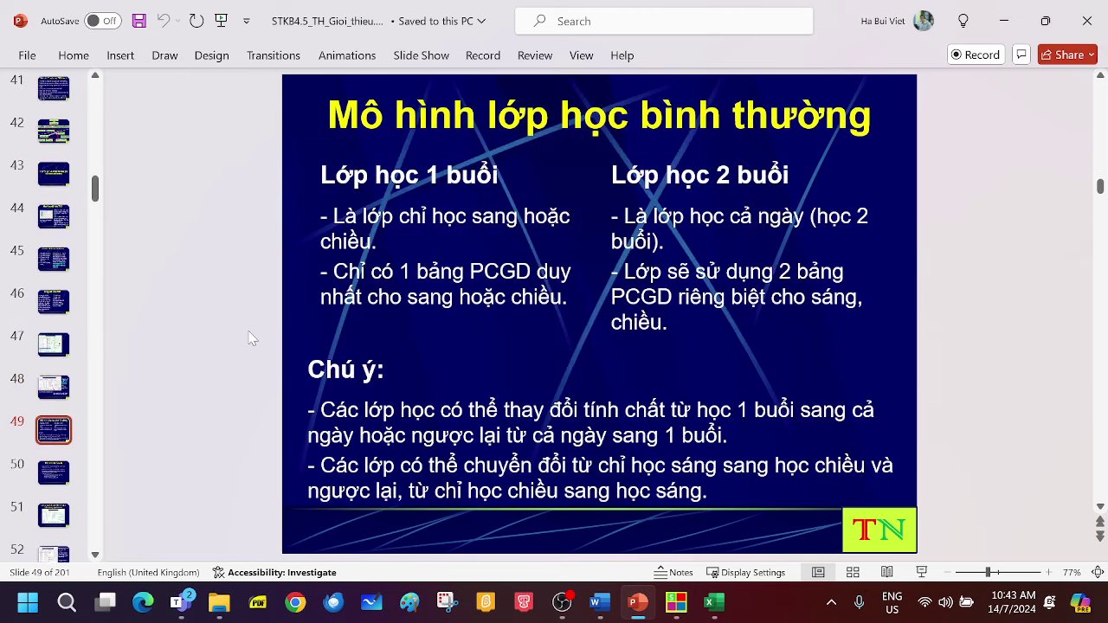
{"action": "scroll", "coordinate": [249, 338], "scroll_direction": "down", "scroll_amount": 6}
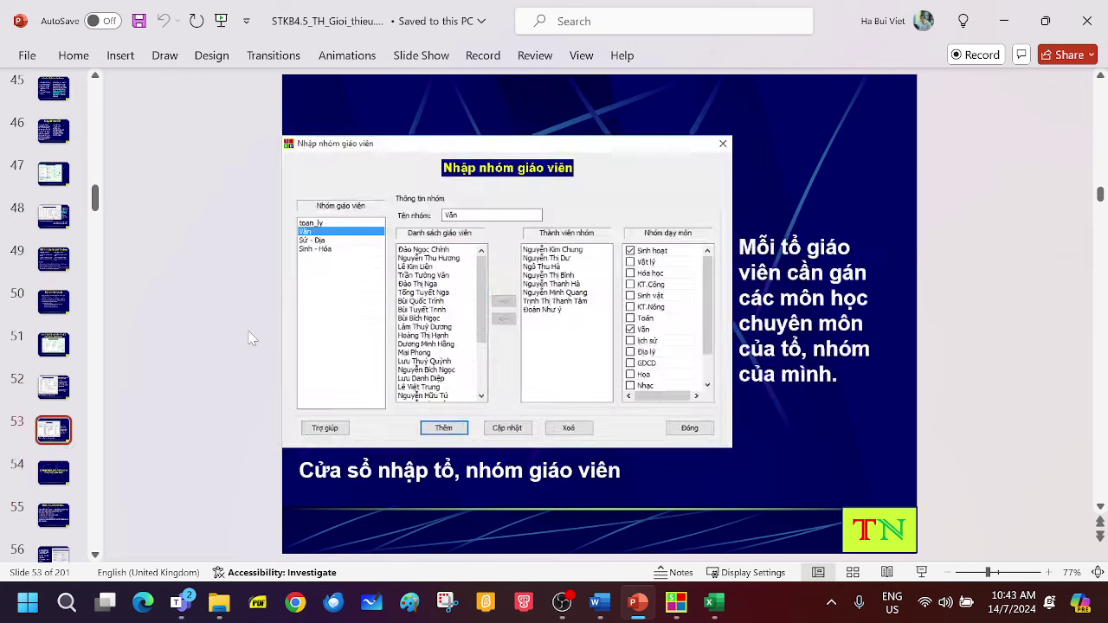
{"action": "scroll", "coordinate": [249, 338], "scroll_direction": "down", "scroll_amount": 5}
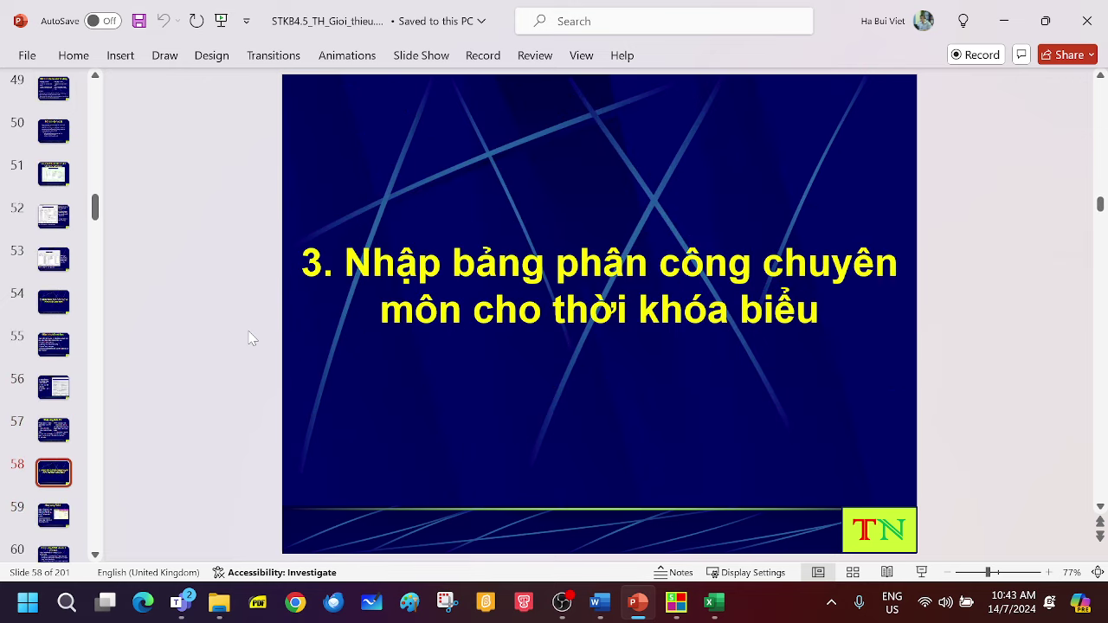
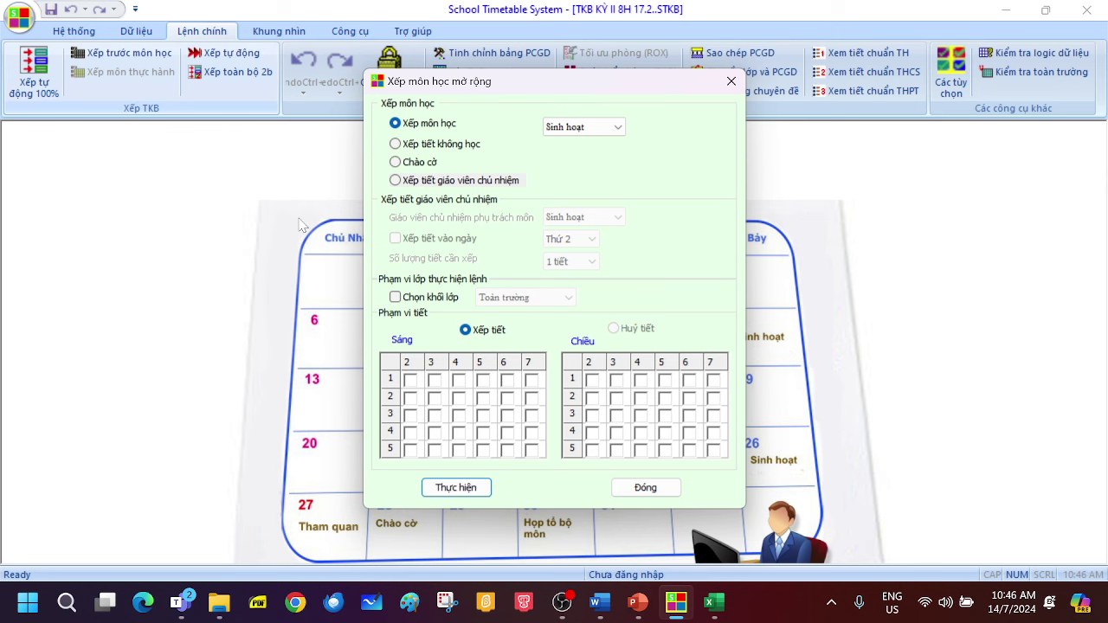
Step: Close the extended subject placement dialog and open the teaching assignment table, dismissing the data logic warning
{"action": "left_click", "coordinate": [732, 83]}
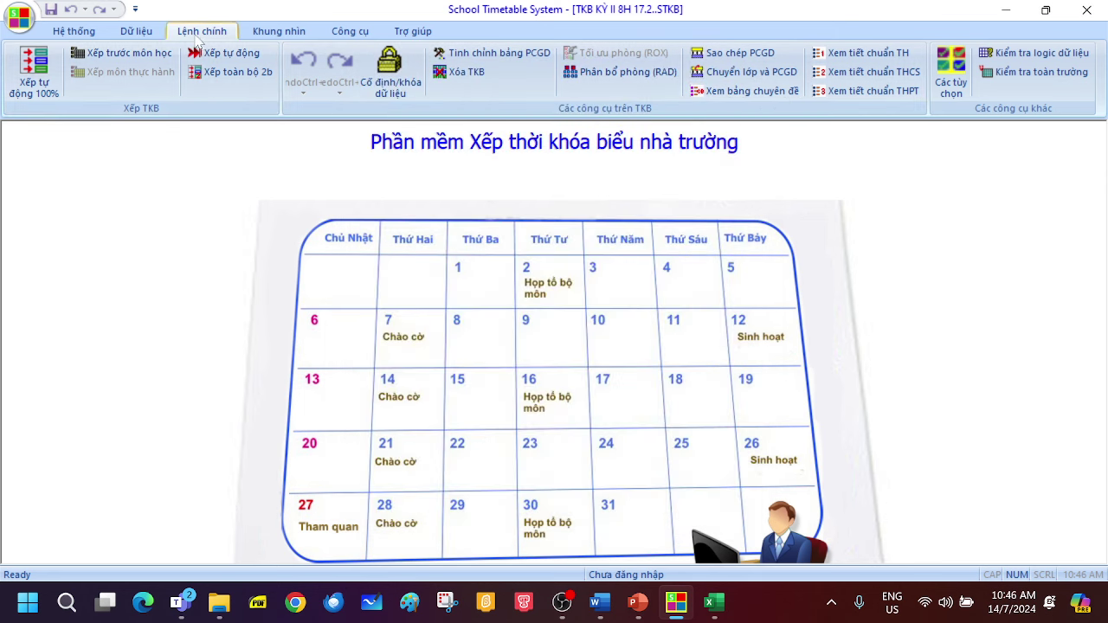
{"action": "left_click", "coordinate": [138, 31]}
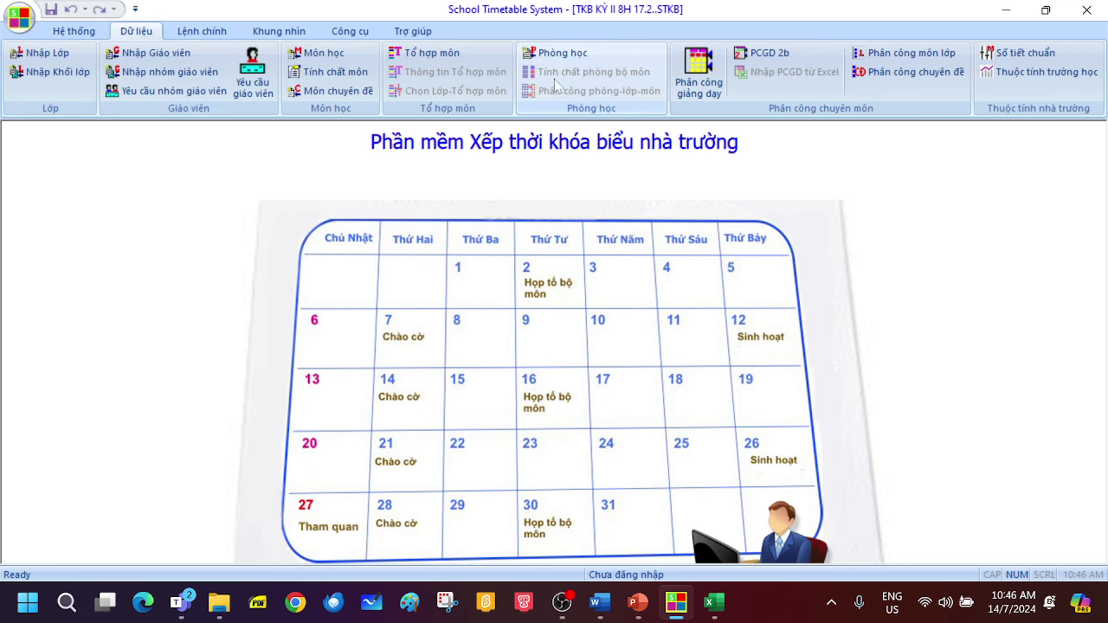
{"action": "left_click", "coordinate": [698, 74]}
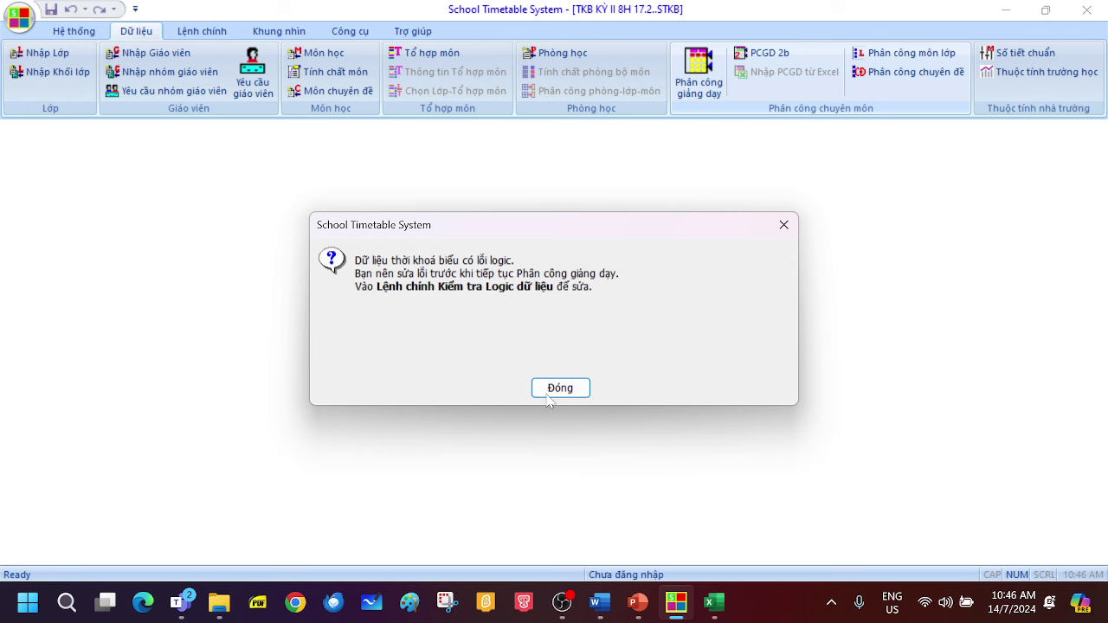
{"action": "left_click", "coordinate": [554, 387]}
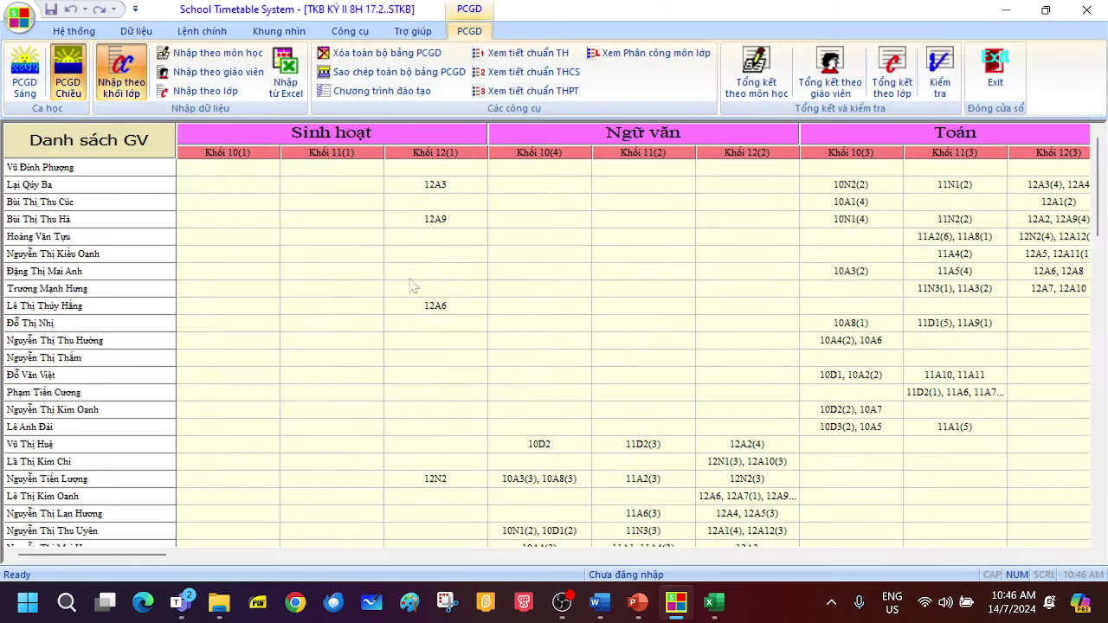
Step: View the teaching assignments by class for the afternoon and morning sessions, and exit the table
{"action": "left_click", "coordinate": [218, 93]}
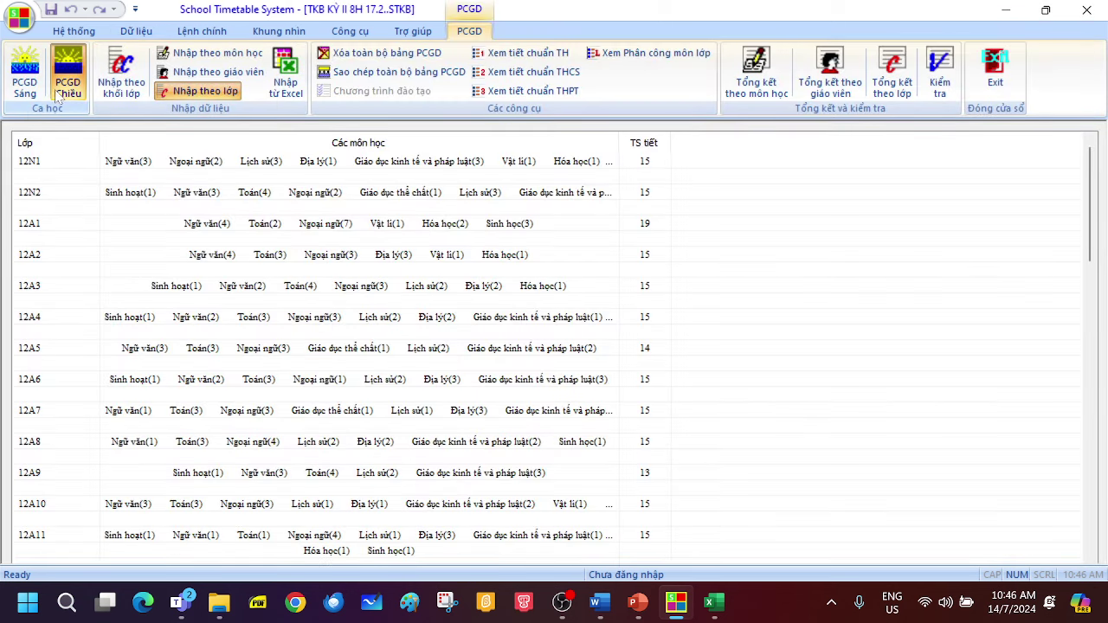
{"action": "left_click", "coordinate": [25, 76]}
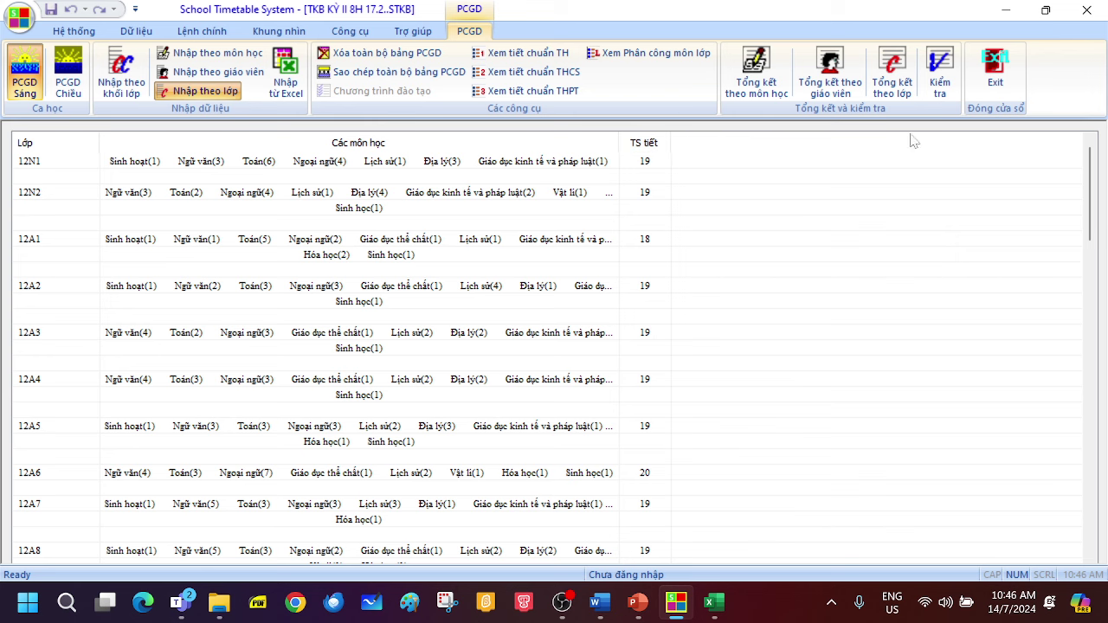
{"action": "left_click", "coordinate": [995, 74]}
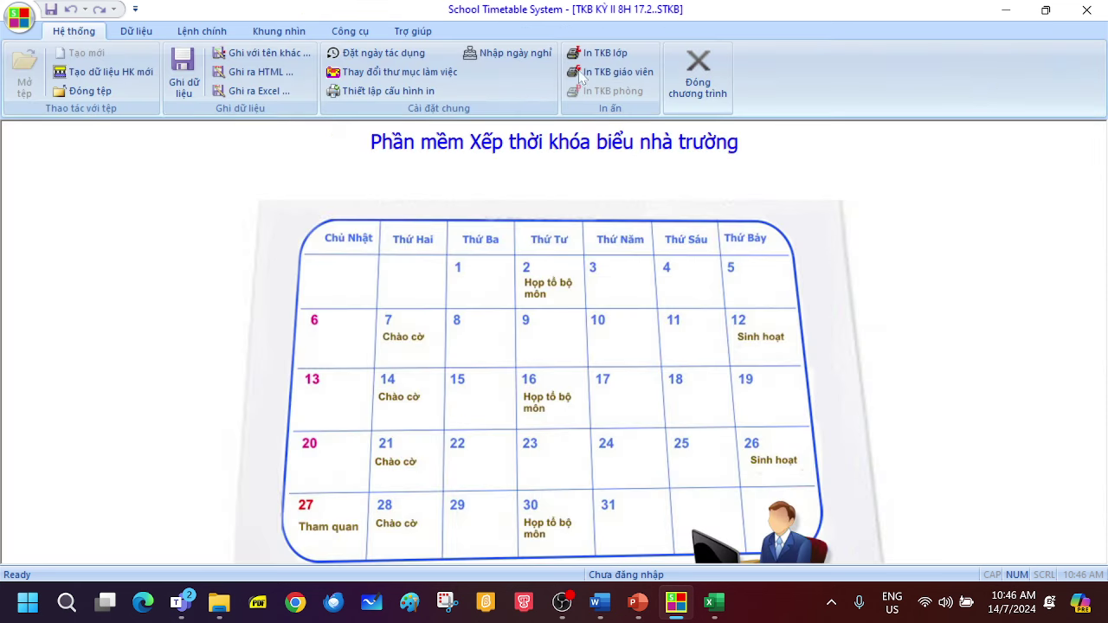
Step: Look at the flag ceremony option (Chào cờ) in the extended subject placement dialog and close it without running the placement
{"action": "left_click", "coordinate": [229, 33]}
{"action": "left_click", "coordinate": [125, 53]}
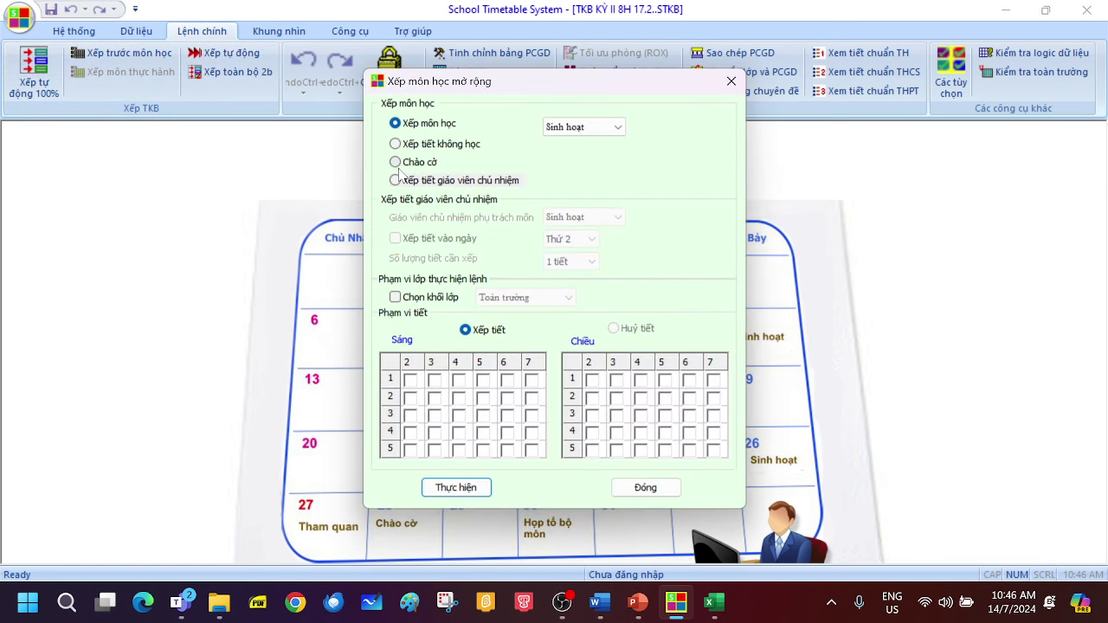
{"action": "left_click", "coordinate": [395, 162]}
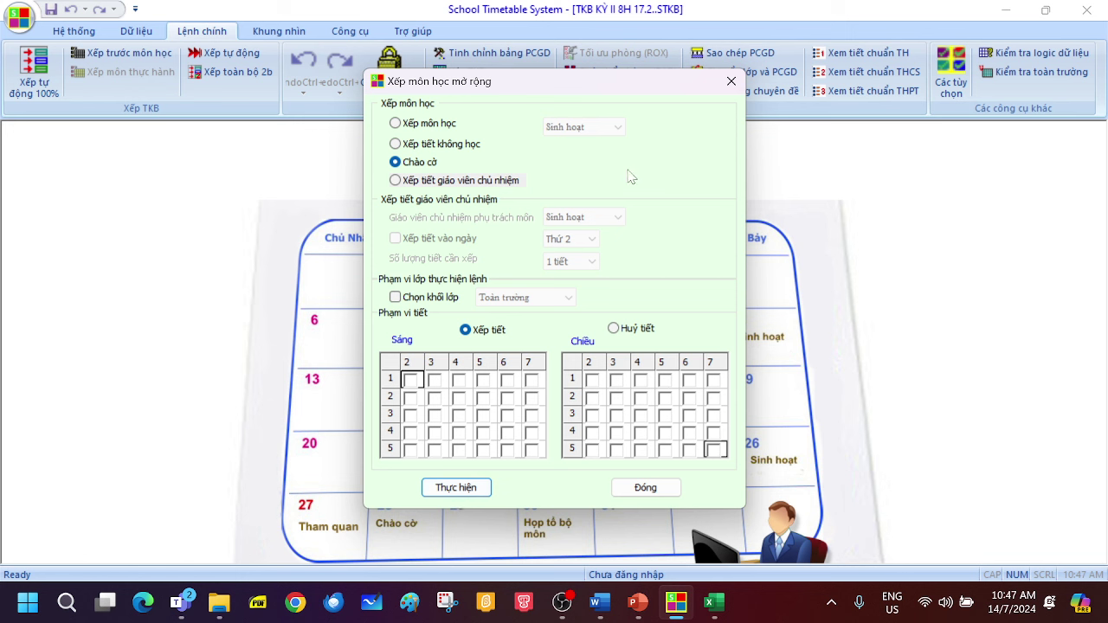
{"action": "left_click", "coordinate": [651, 490]}
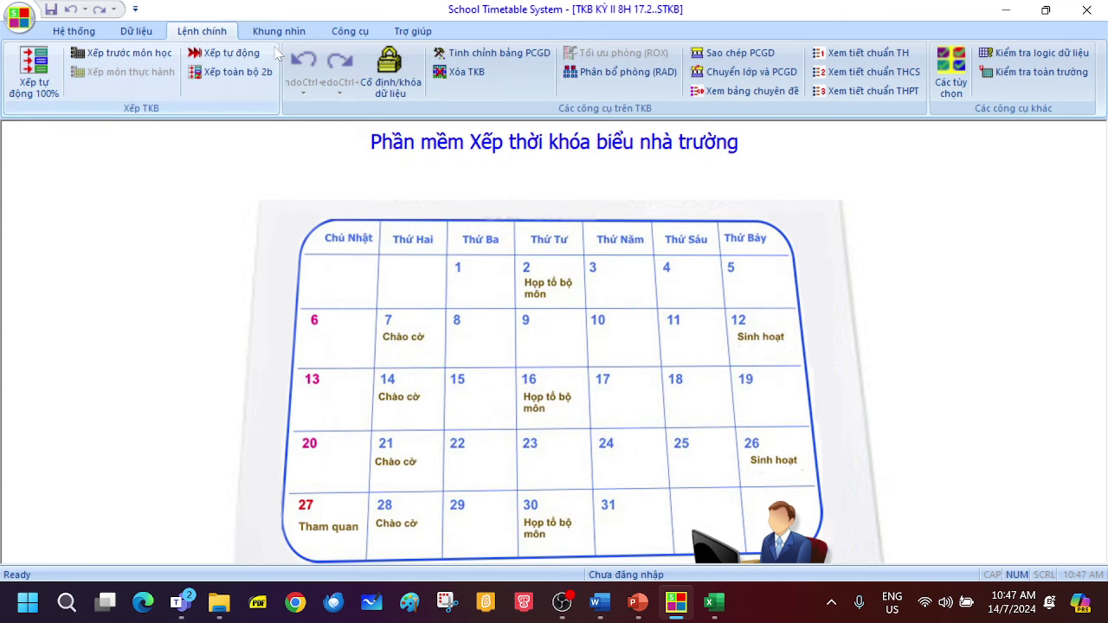
Step: View the morning timetable of all classes in the ShowAll view, dismissing the data logic warning, and exit the view
{"action": "left_click", "coordinate": [279, 31]}
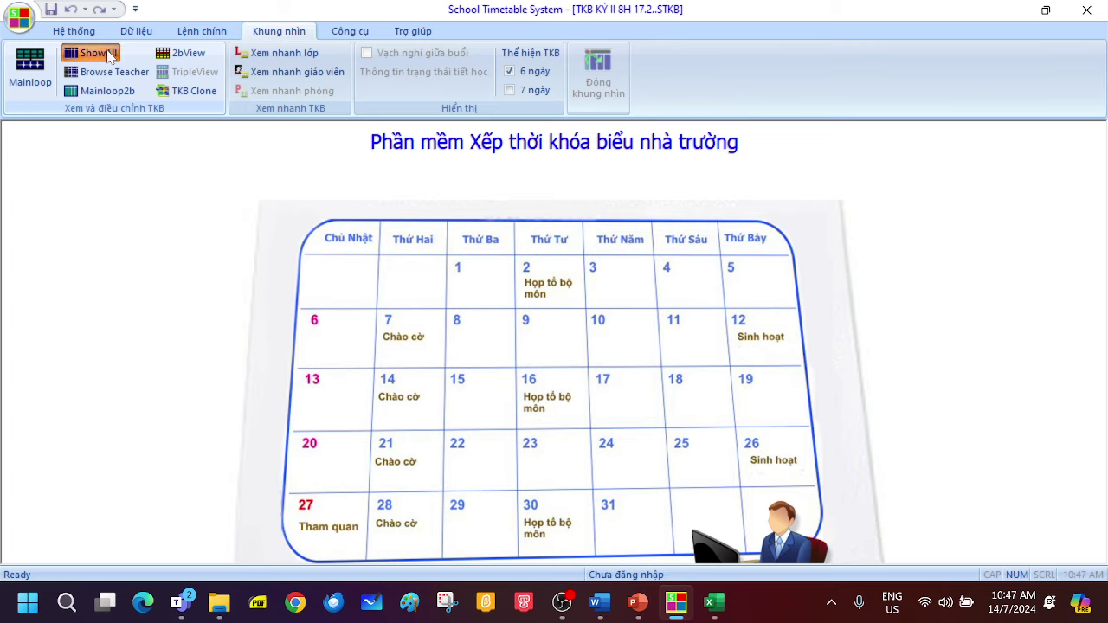
{"action": "left_click", "coordinate": [95, 53]}
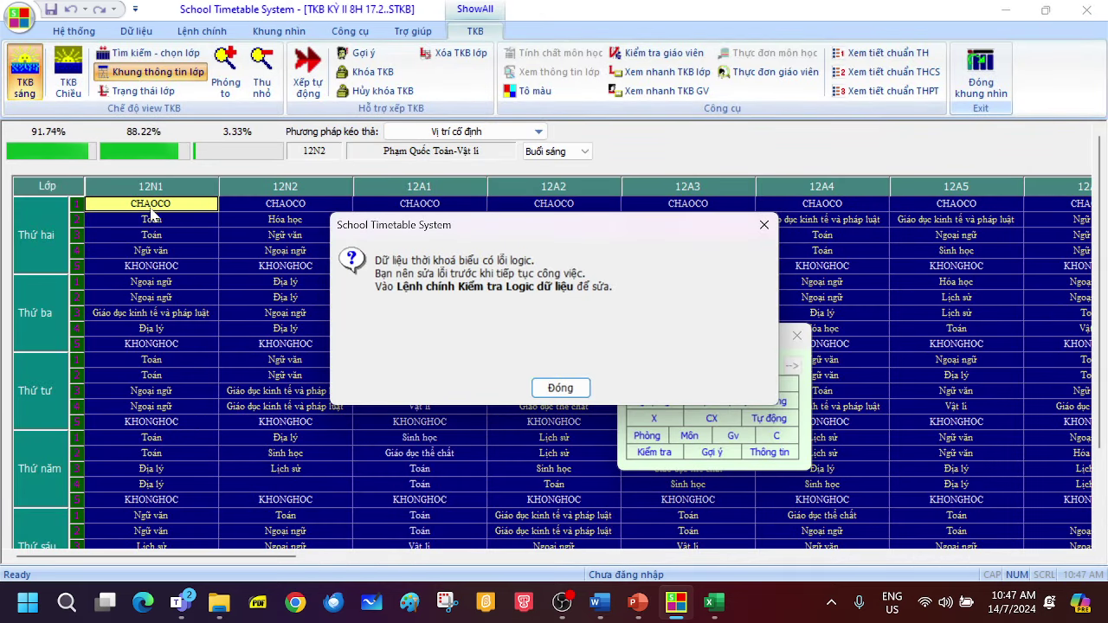
{"action": "left_click", "coordinate": [560, 387]}
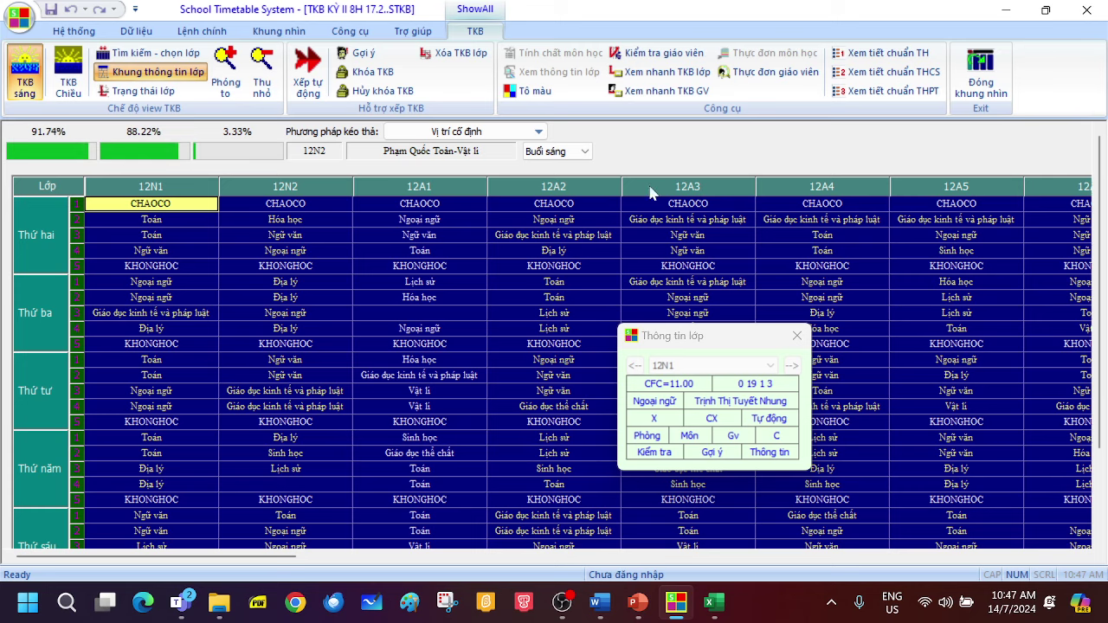
{"action": "left_click", "coordinate": [980, 73]}
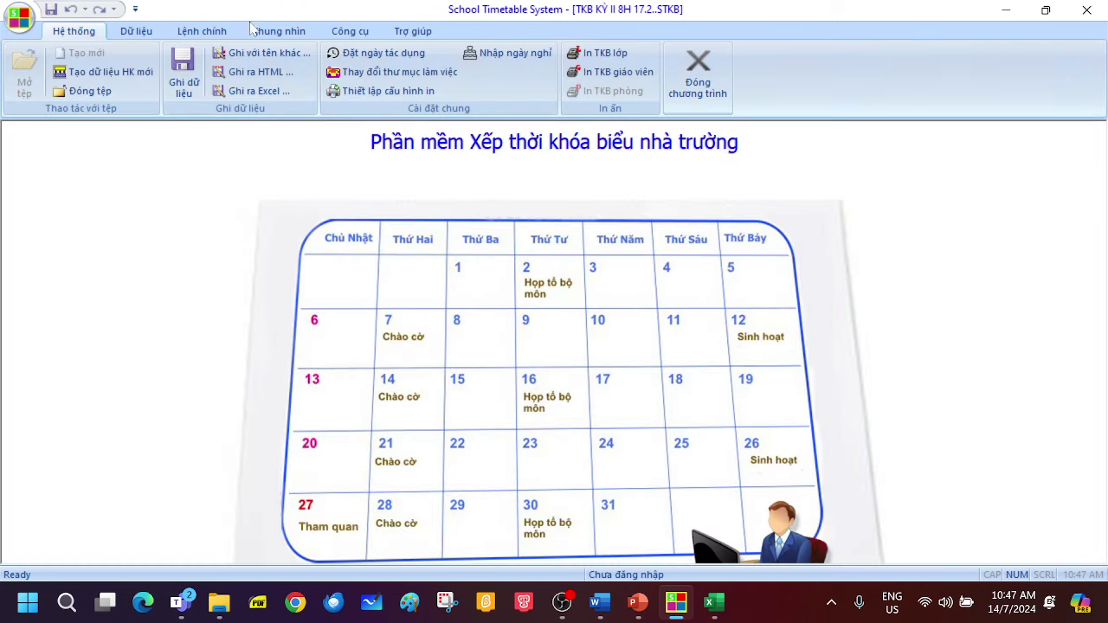
Step: Look at the non-teaching period option (Xếp tiết không học) in the extended subject placement dialog and close it without running the placement
{"action": "left_click", "coordinate": [204, 32]}
{"action": "left_click", "coordinate": [125, 53]}
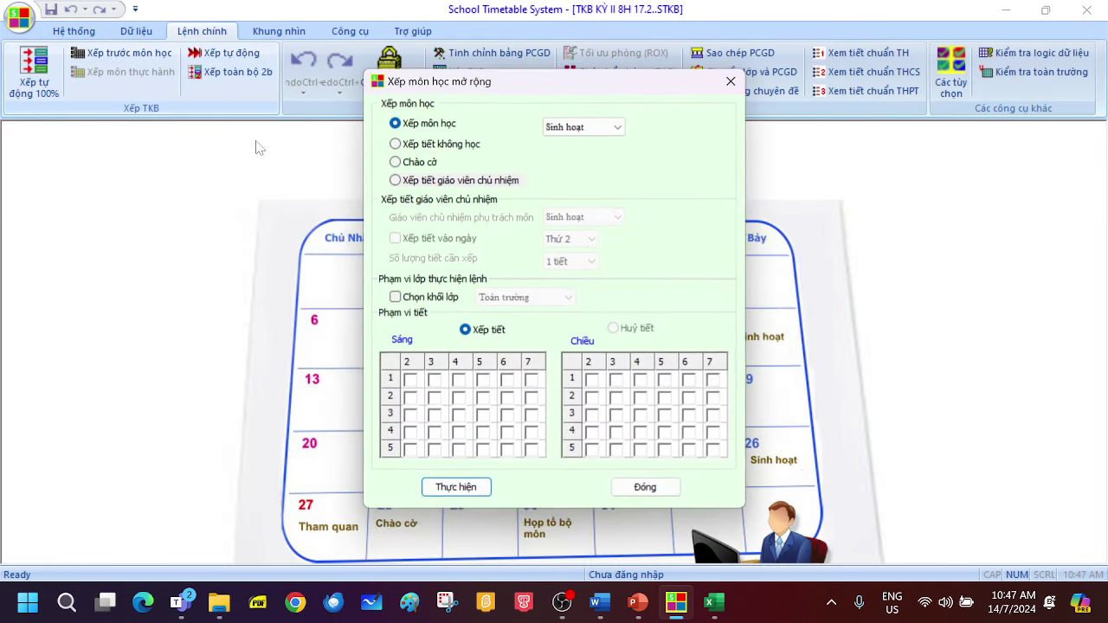
{"action": "left_click", "coordinate": [426, 147]}
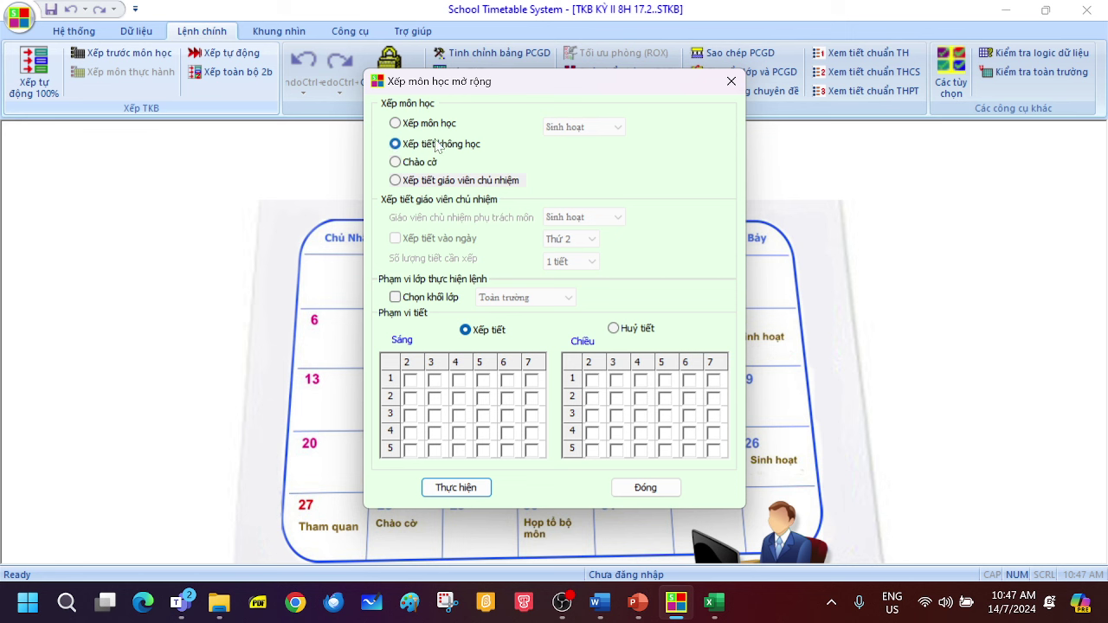
{"action": "left_click", "coordinate": [648, 486]}
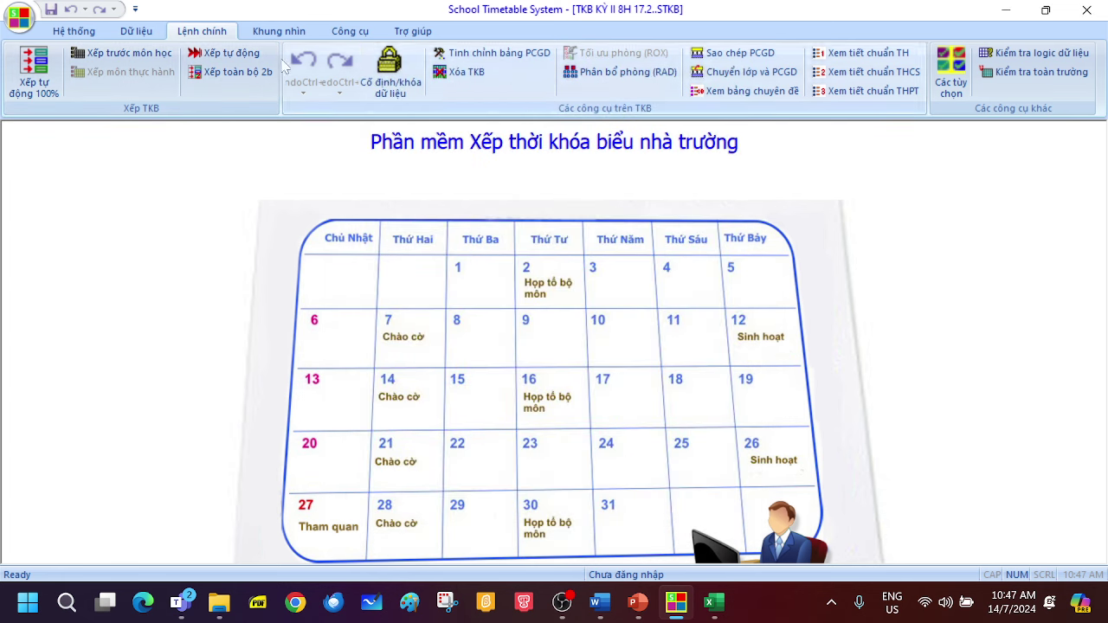
Step: Reopen the teaching assignment table, dismissing the data logic warning, and display the morning assignments by class
{"action": "left_click", "coordinate": [139, 35]}
{"action": "left_click", "coordinate": [695, 90]}
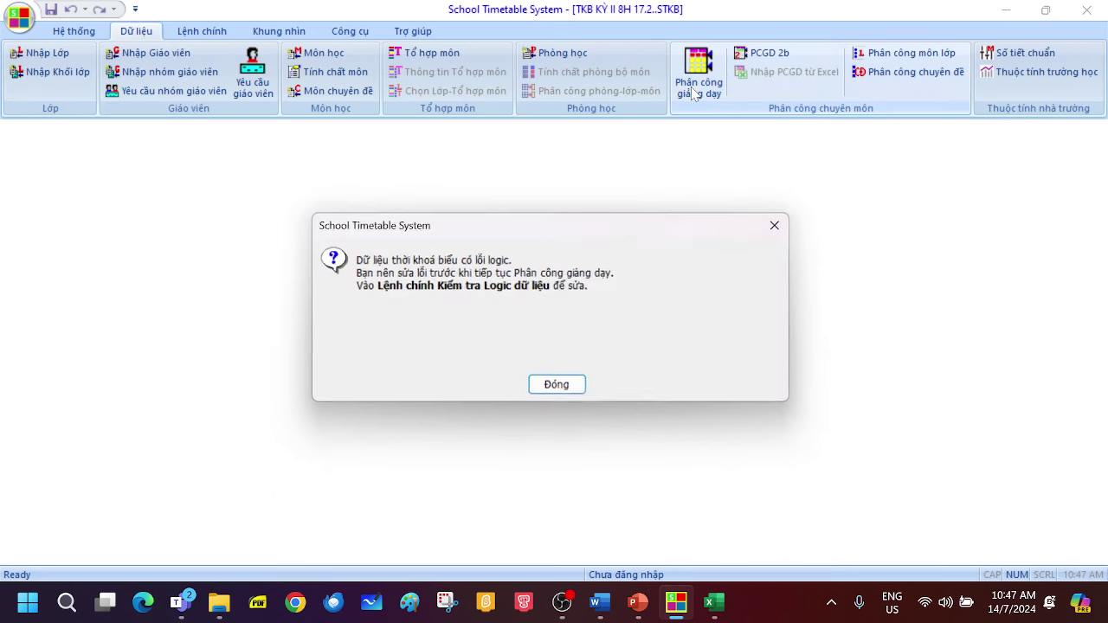
{"action": "left_click", "coordinate": [557, 386]}
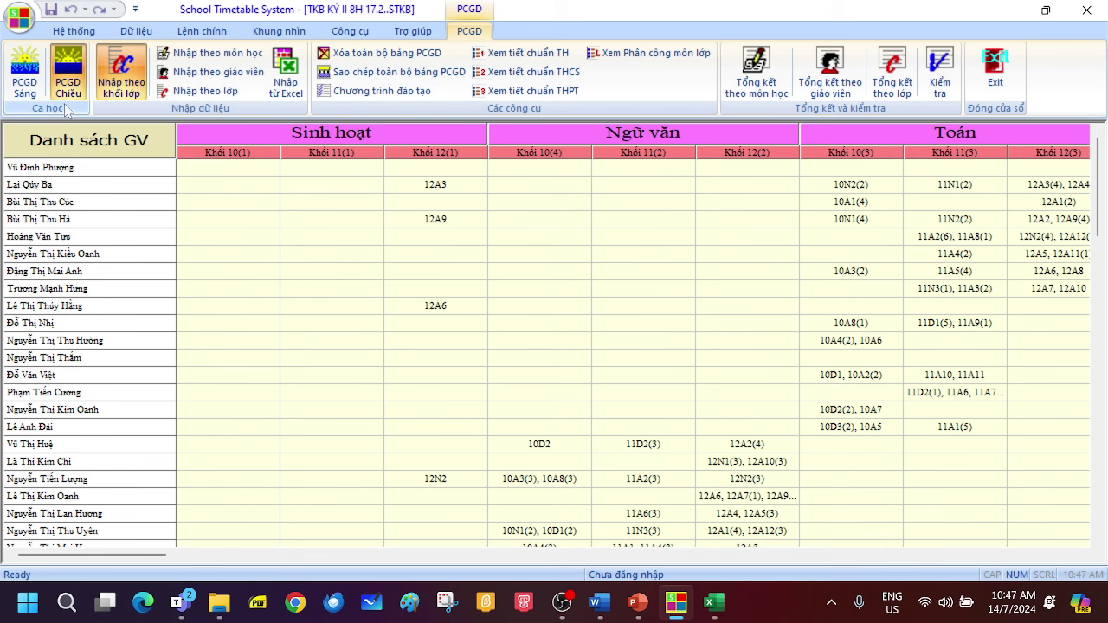
{"action": "left_click", "coordinate": [24, 73]}
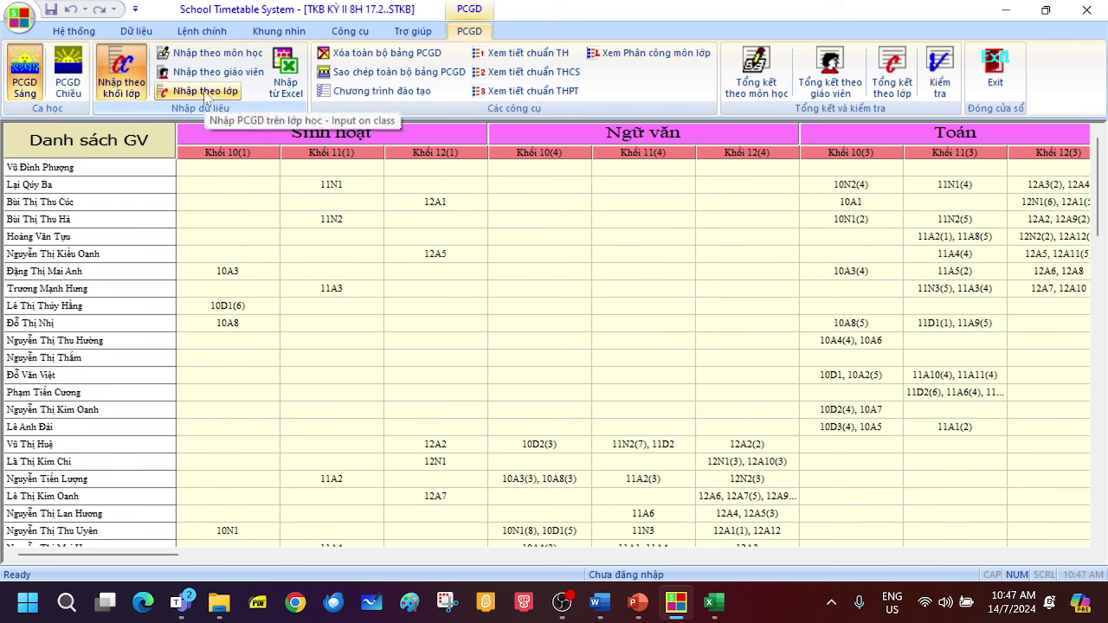
{"action": "left_click", "coordinate": [206, 93]}
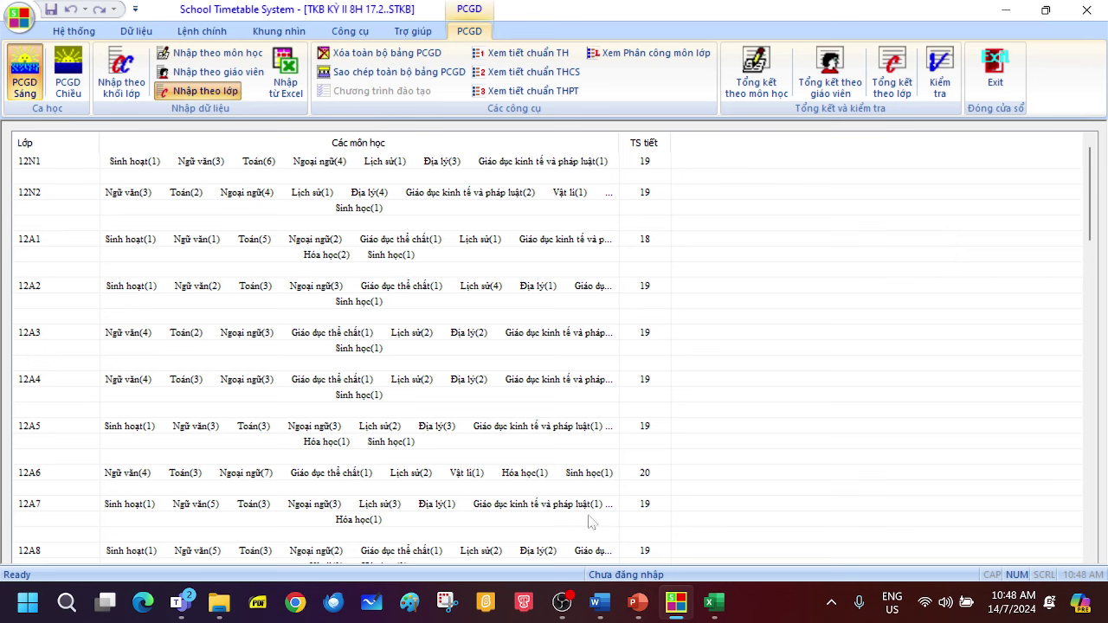
Step: Switch to the Word document Template-code.docx and draw a large freehand rectangle in black ink on a blank area of page 2
{"action": "left_click", "coordinate": [600, 603]}
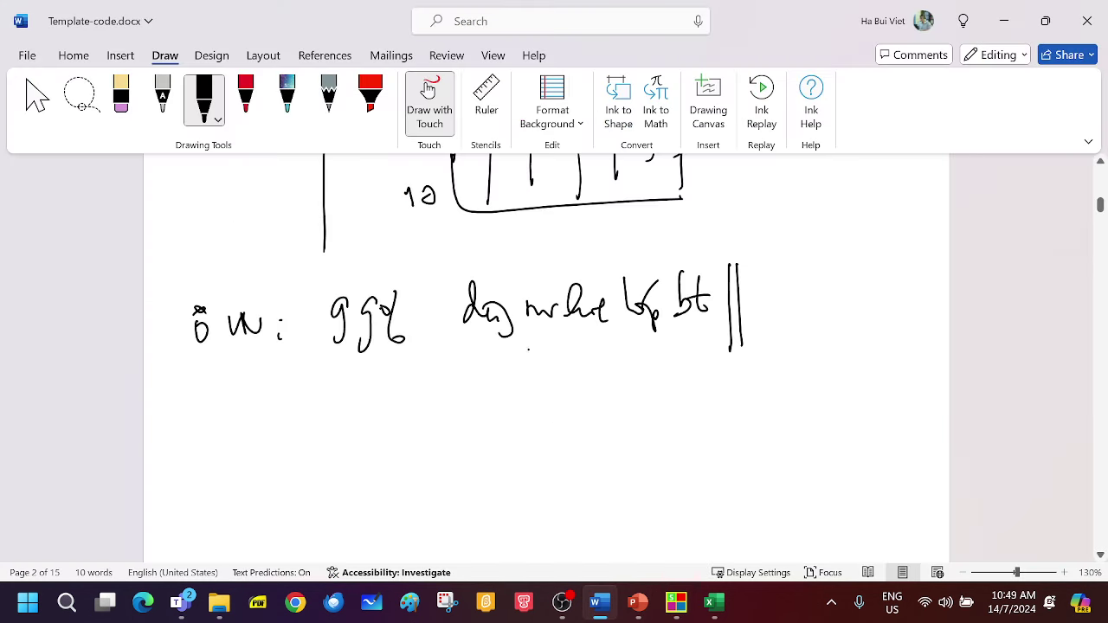
{"action": "left_click", "coordinate": [428, 90]}
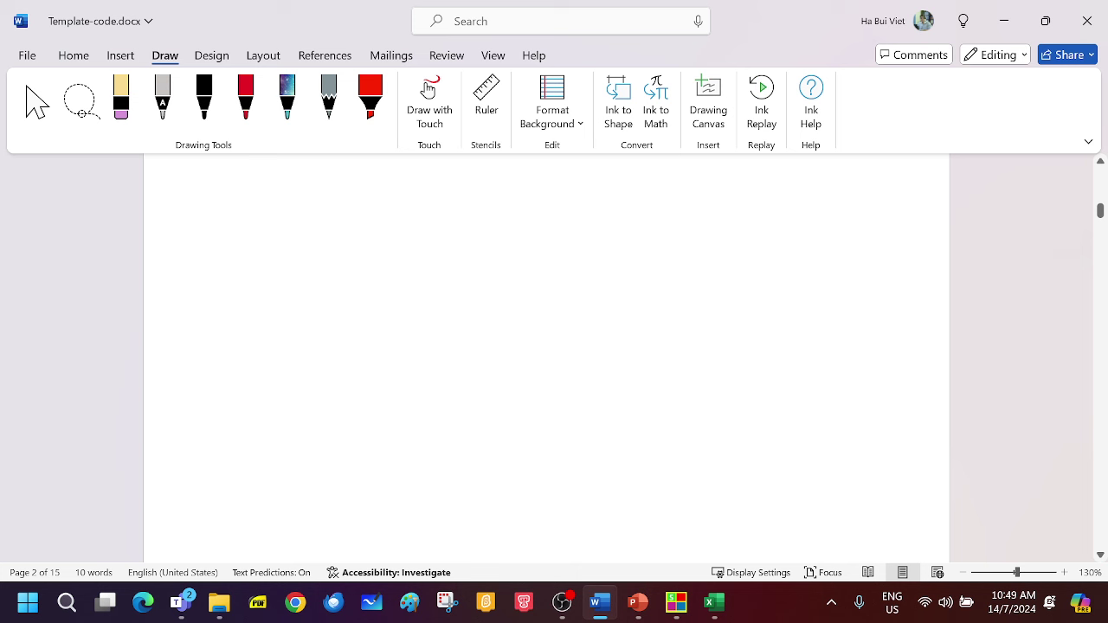
{"action": "left_click", "coordinate": [427, 90]}
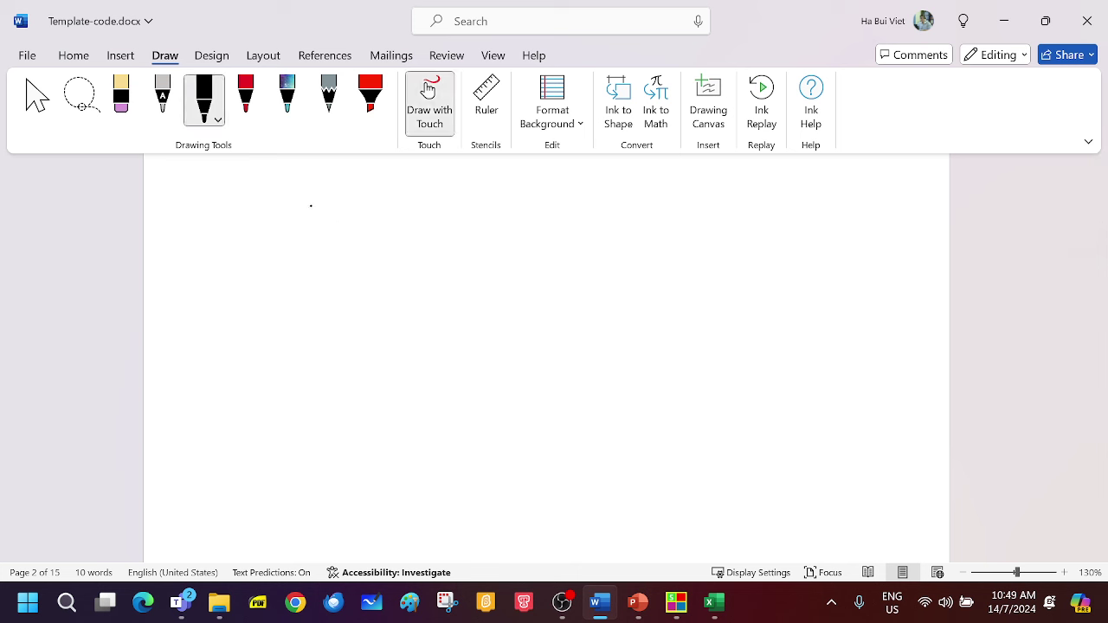
{"action": "mouse_move", "coordinate": [310, 205]}
{"action": "left_mouse_down"}
{"action": "mouse_move", "coordinate": [322, 467]}
{"action": "mouse_move", "coordinate": [343, 201]}
{"action": "mouse_move", "coordinate": [692, 203]}
{"action": "mouse_move", "coordinate": [723, 402]}
{"action": "left_mouse_up"}
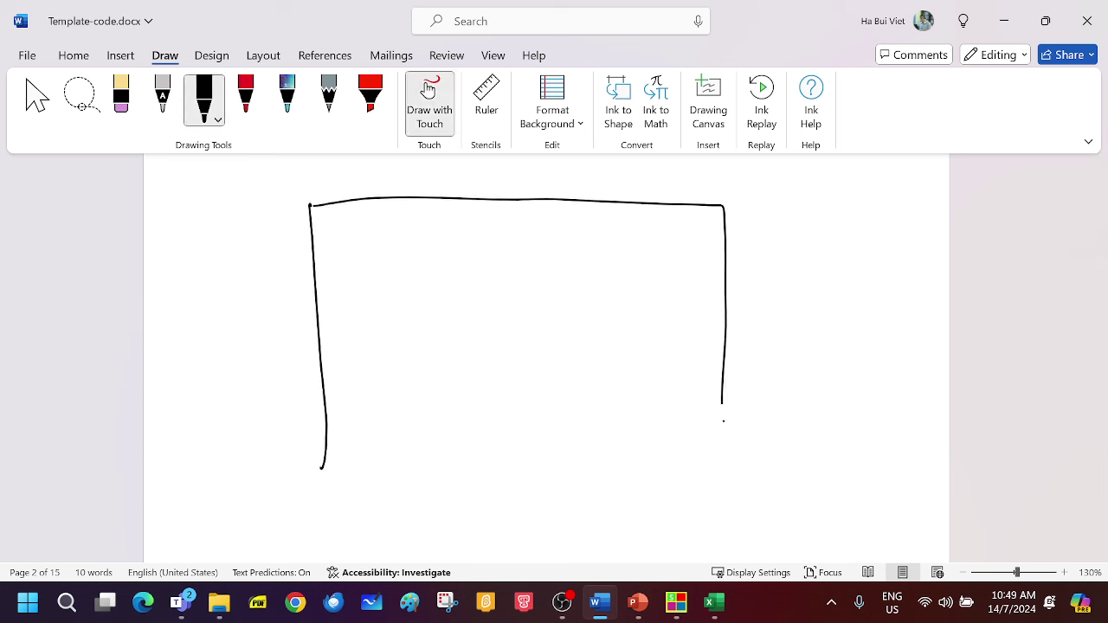
{"action": "mouse_move", "coordinate": [331, 450]}
{"action": "left_mouse_down"}
{"action": "mouse_move", "coordinate": [611, 482]}
{"action": "mouse_move", "coordinate": [715, 472]}
{"action": "left_mouse_up"}
{"action": "left_click_drag", "start_coordinate": [722, 433], "coordinate": [720, 470]}
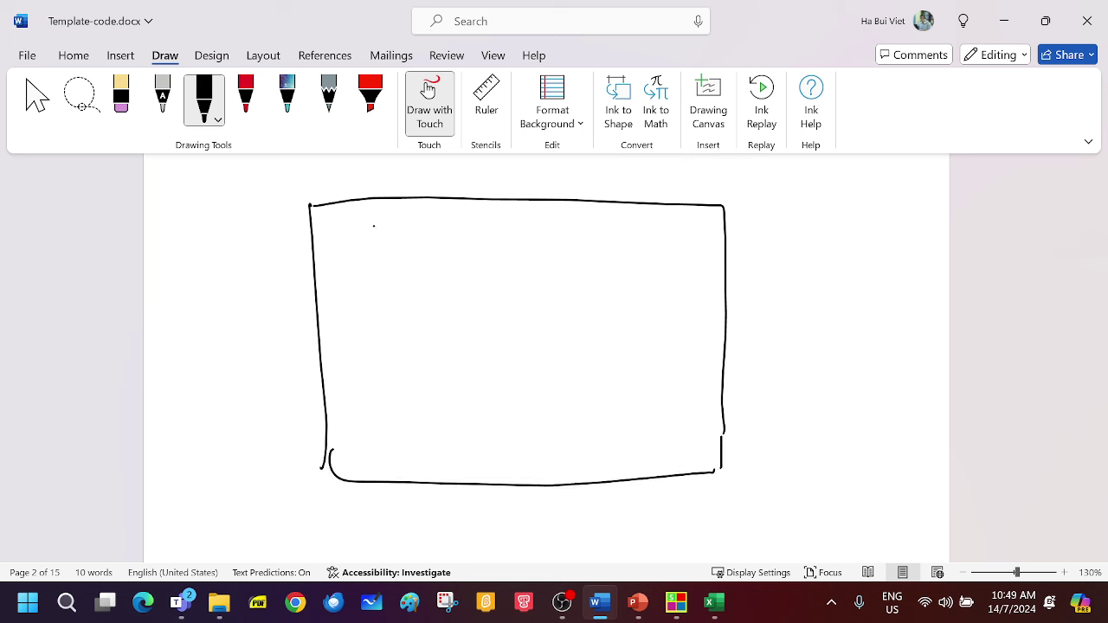
Step: Divide the rectangle into six columns with five vertical ink lines and write the day numbers 2, 3 and 7 above the columns
{"action": "left_click_drag", "start_coordinate": [376, 205], "coordinate": [389, 470]}
{"action": "left_click_drag", "start_coordinate": [438, 204], "coordinate": [453, 463]}
{"action": "left_click_drag", "start_coordinate": [522, 198], "coordinate": [522, 459]}
{"action": "left_click_drag", "start_coordinate": [590, 205], "coordinate": [595, 468]}
{"action": "left_click_drag", "start_coordinate": [663, 214], "coordinate": [658, 418]}
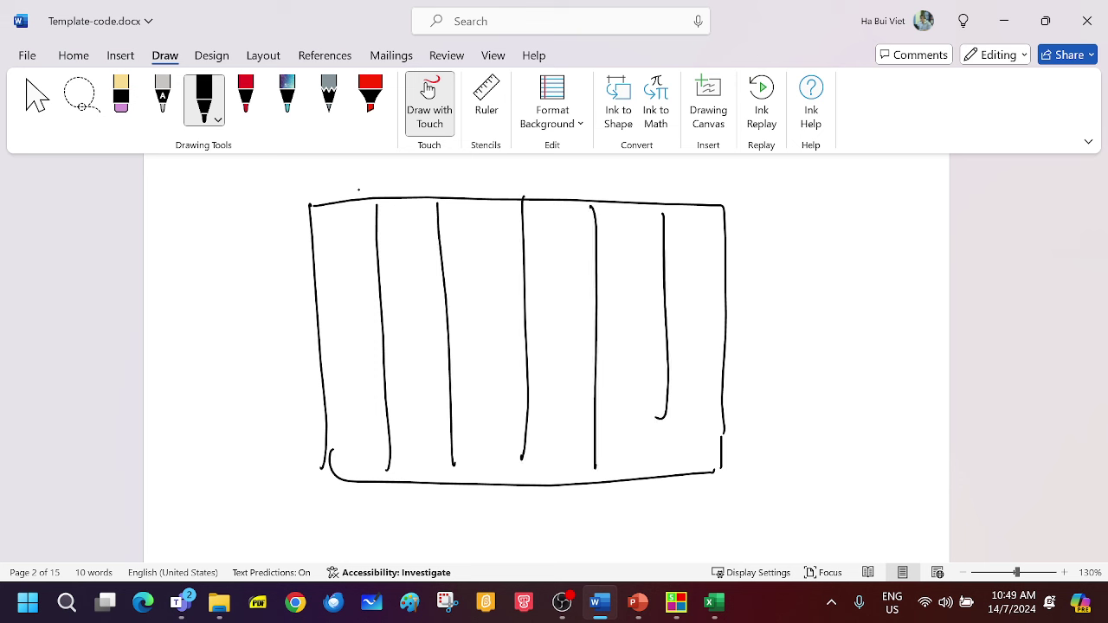
{"action": "mouse_move", "coordinate": [346, 172]}
{"action": "left_mouse_down"}
{"action": "mouse_move", "coordinate": [364, 185]}
{"action": "mouse_move", "coordinate": [398, 176]}
{"action": "mouse_move", "coordinate": [392, 185]}
{"action": "left_mouse_up"}
{"action": "mouse_move", "coordinate": [681, 177]}
{"action": "left_mouse_down"}
{"action": "mouse_move", "coordinate": [691, 192]}
{"action": "mouse_move", "coordinate": [700, 181]}
{"action": "left_mouse_up"}
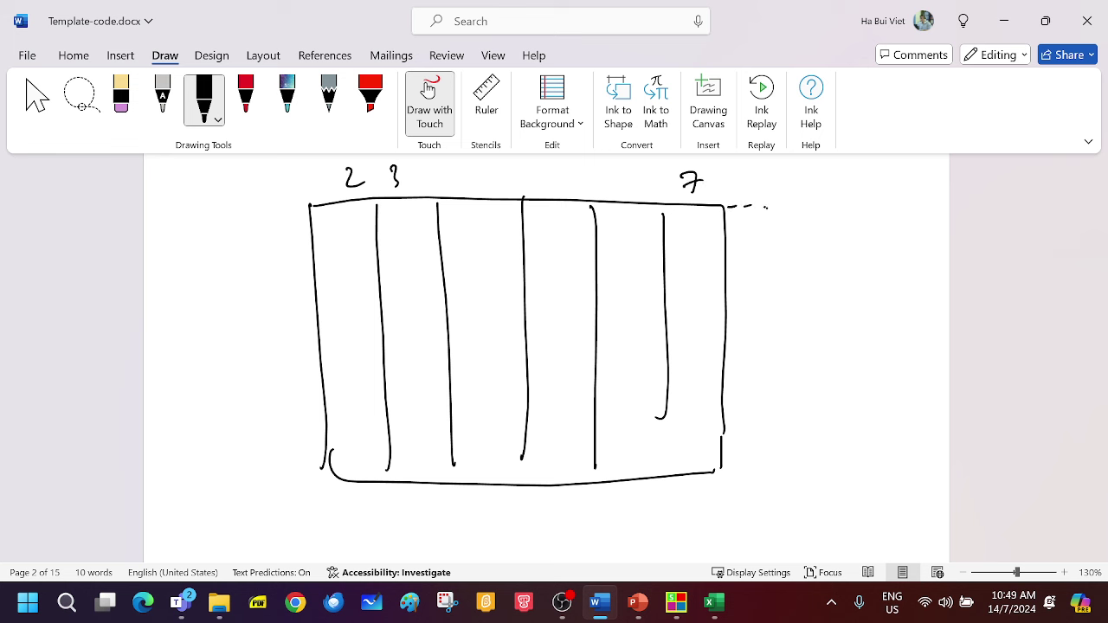
Step: Draw an extra column along the sketched grid's edge beyond day 7 and fill it with diagonal hatching
{"action": "left_click_drag", "start_coordinate": [788, 210], "coordinate": [796, 452]}
{"action": "left_click_drag", "start_coordinate": [717, 475], "coordinate": [783, 468]}
{"action": "left_click_drag", "start_coordinate": [745, 210], "coordinate": [719, 315]}
{"action": "left_click_drag", "start_coordinate": [778, 229], "coordinate": [732, 343]}
{"action": "left_click_drag", "start_coordinate": [785, 292], "coordinate": [735, 396]}
{"action": "mouse_move", "coordinate": [788, 346]}
{"action": "left_mouse_down"}
{"action": "mouse_move", "coordinate": [738, 429]}
{"action": "mouse_move", "coordinate": [758, 439]}
{"action": "left_mouse_up"}
Step: Extend the last column line and divide the sketched grid into five rows with four horizontal ink lines
{"action": "left_click_drag", "start_coordinate": [662, 412], "coordinate": [660, 439]}
{"action": "left_click_drag", "start_coordinate": [309, 258], "coordinate": [705, 254]}
{"action": "left_click_drag", "start_coordinate": [323, 308], "coordinate": [689, 304]}
{"action": "left_click", "coordinate": [327, 373]}
{"action": "left_click_drag", "start_coordinate": [325, 373], "coordinate": [692, 366]}
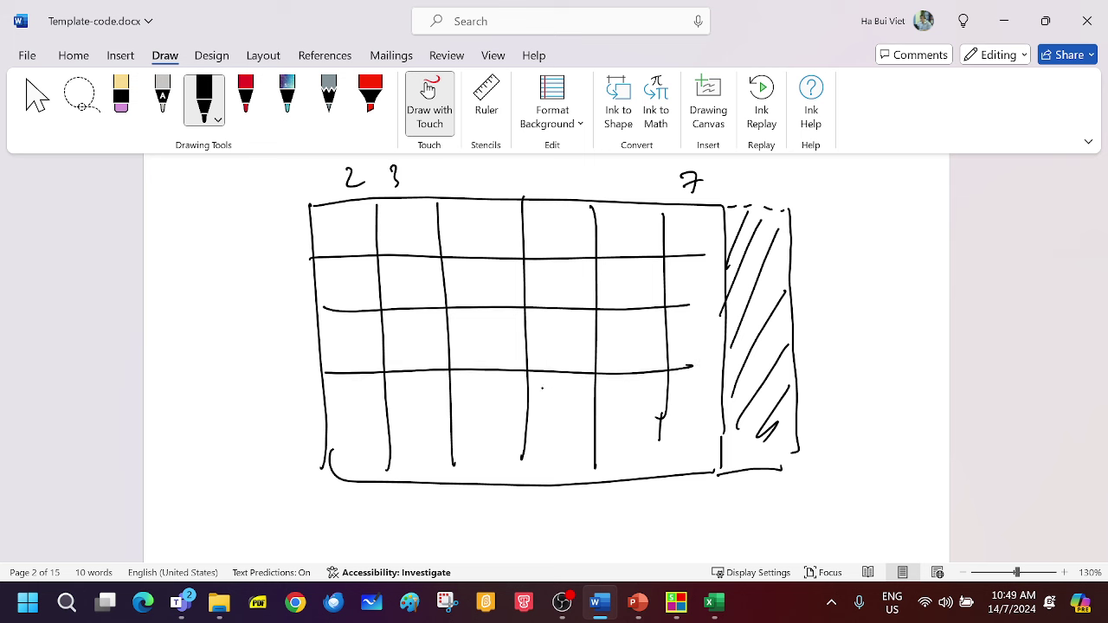
{"action": "left_click_drag", "start_coordinate": [339, 425], "coordinate": [656, 418]}
Step: Number the five rows of the sketched grid 1 to 5 along its outer edge
{"action": "left_click", "coordinate": [286, 277]}
{"action": "left_click_drag", "start_coordinate": [277, 227], "coordinate": [303, 277]}
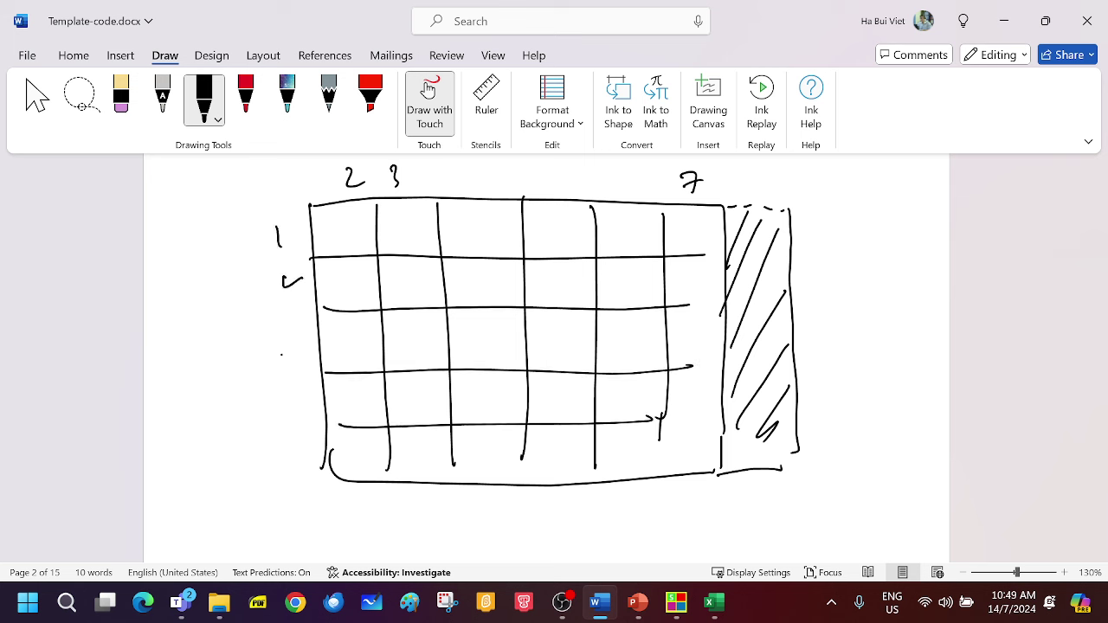
{"action": "left_click_drag", "start_coordinate": [280, 339], "coordinate": [290, 355]}
{"action": "left_click_drag", "start_coordinate": [284, 387], "coordinate": [293, 418]}
{"action": "left_click_drag", "start_coordinate": [303, 443], "coordinate": [294, 472]}
Step: Write TST = 30 and, below it, TSTPC = 26 in ink beside the grid
{"action": "mouse_move", "coordinate": [820, 176]}
{"action": "left_mouse_down"}
{"action": "mouse_move", "coordinate": [821, 200]}
{"action": "mouse_move", "coordinate": [829, 176]}
{"action": "mouse_move", "coordinate": [830, 198]}
{"action": "mouse_move", "coordinate": [851, 197]}
{"action": "mouse_move", "coordinate": [858, 179]}
{"action": "mouse_move", "coordinate": [889, 193]}
{"action": "left_mouse_up"}
{"action": "left_click", "coordinate": [864, 187]}
{"action": "mouse_move", "coordinate": [896, 177]}
{"action": "left_mouse_down"}
{"action": "mouse_move", "coordinate": [897, 198]}
{"action": "mouse_move", "coordinate": [915, 179]}
{"action": "left_mouse_up"}
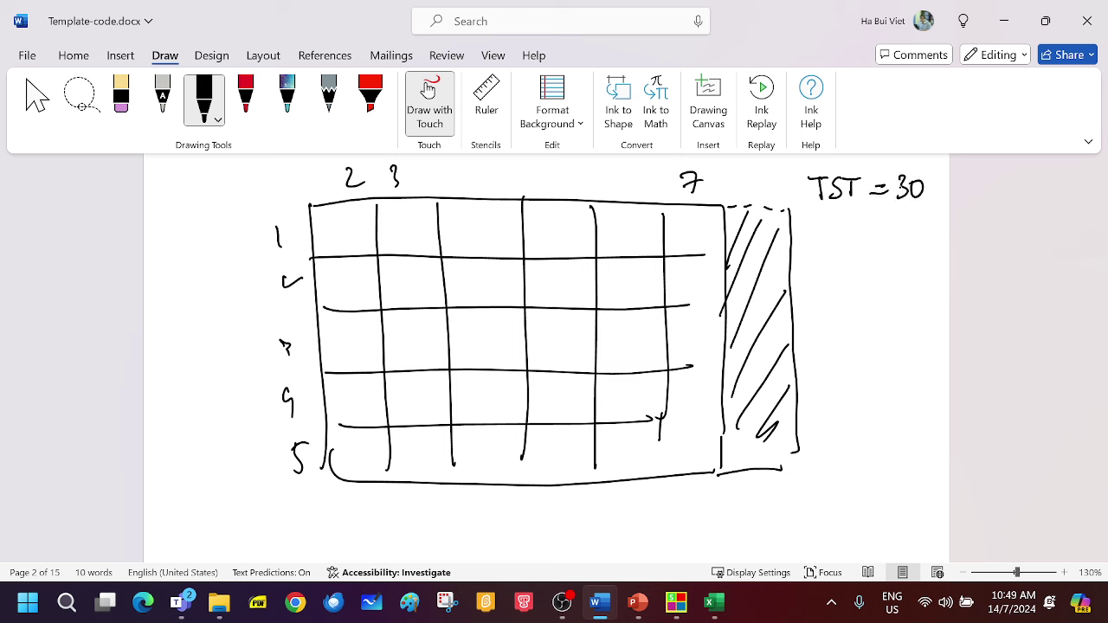
{"action": "mouse_move", "coordinate": [814, 244]}
{"action": "left_mouse_down"}
{"action": "mouse_move", "coordinate": [813, 265]}
{"action": "mouse_move", "coordinate": [824, 243]}
{"action": "mouse_move", "coordinate": [817, 265]}
{"action": "mouse_move", "coordinate": [837, 265]}
{"action": "left_mouse_up"}
{"action": "mouse_move", "coordinate": [831, 246]}
{"action": "left_mouse_down"}
{"action": "mouse_move", "coordinate": [846, 245]}
{"action": "mouse_move", "coordinate": [846, 266]}
{"action": "left_mouse_up"}
{"action": "mouse_move", "coordinate": [845, 246]}
{"action": "left_mouse_down"}
{"action": "mouse_move", "coordinate": [869, 266]}
{"action": "mouse_move", "coordinate": [891, 261]}
{"action": "left_mouse_up"}
{"action": "left_click", "coordinate": [877, 255]}
{"action": "left_click_drag", "start_coordinate": [897, 245], "coordinate": [917, 267]}
{"action": "mouse_move", "coordinate": [924, 236]}
{"action": "left_mouse_down"}
{"action": "mouse_move", "coordinate": [917, 261]}
{"action": "mouse_move", "coordinate": [920, 251]}
{"action": "left_mouse_up"}
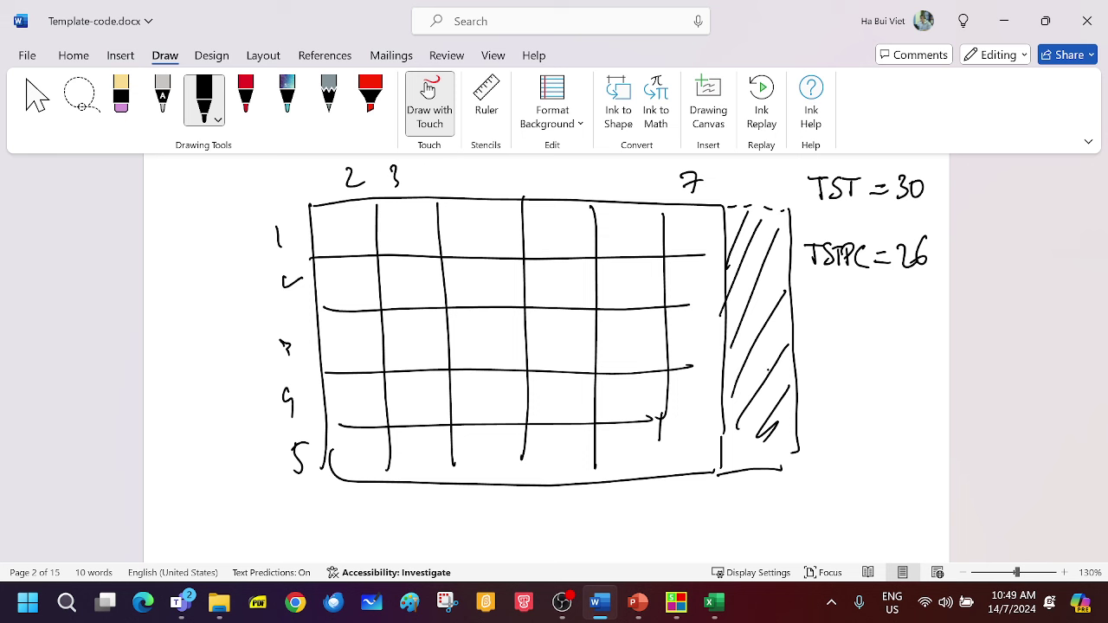
Step: Write the calculation 30 - 26 - 1 = 3 under TSTPC and box the 3
{"action": "mouse_move", "coordinate": [812, 317]}
{"action": "left_mouse_down"}
{"action": "mouse_move", "coordinate": [813, 331]}
{"action": "mouse_move", "coordinate": [829, 318]}
{"action": "mouse_move", "coordinate": [888, 327]}
{"action": "left_mouse_up"}
{"action": "mouse_move", "coordinate": [900, 308]}
{"action": "left_mouse_down"}
{"action": "mouse_move", "coordinate": [894, 323]}
{"action": "mouse_move", "coordinate": [916, 322]}
{"action": "left_mouse_up"}
{"action": "left_click_drag", "start_coordinate": [916, 313], "coordinate": [932, 322]}
{"action": "mouse_move", "coordinate": [834, 366]}
{"action": "left_mouse_down"}
{"action": "mouse_move", "coordinate": [886, 377]}
{"action": "mouse_move", "coordinate": [869, 384]}
{"action": "mouse_move", "coordinate": [907, 383]}
{"action": "mouse_move", "coordinate": [866, 350]}
{"action": "left_mouse_up"}
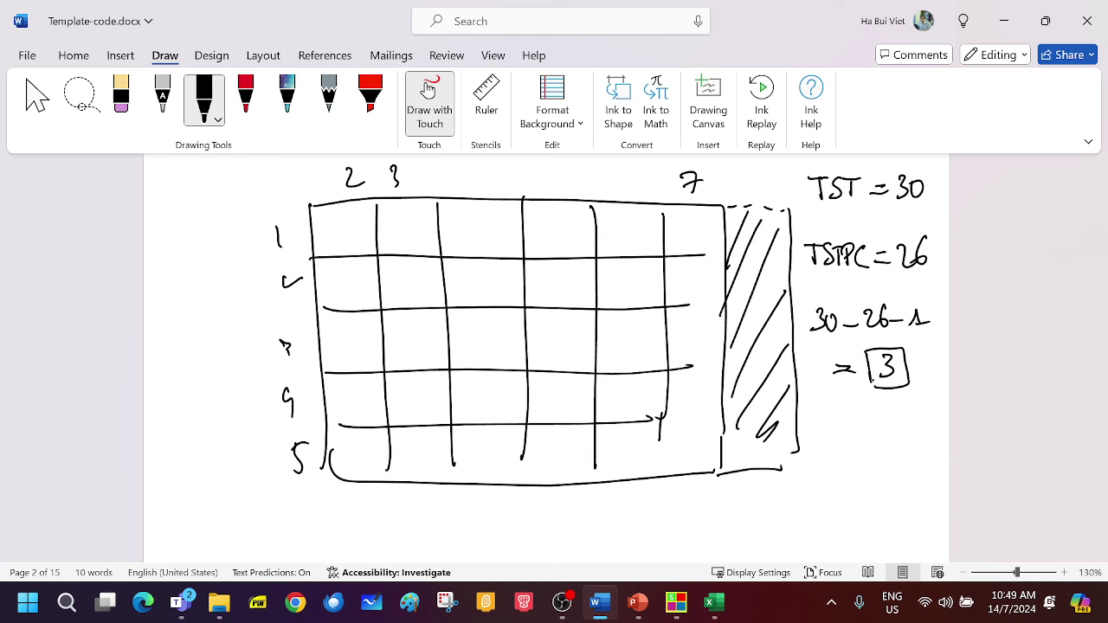
Step: Complete the grid lines around row 5 and hatch its cells for days 2, 4 and 6
{"action": "mouse_move", "coordinate": [649, 421]}
{"action": "left_mouse_down"}
{"action": "mouse_move", "coordinate": [705, 416]}
{"action": "mouse_move", "coordinate": [661, 470]}
{"action": "left_mouse_up"}
{"action": "left_click_drag", "start_coordinate": [523, 444], "coordinate": [523, 471]}
{"action": "left_click_drag", "start_coordinate": [334, 450], "coordinate": [377, 426]}
{"action": "left_click_drag", "start_coordinate": [360, 473], "coordinate": [379, 441]}
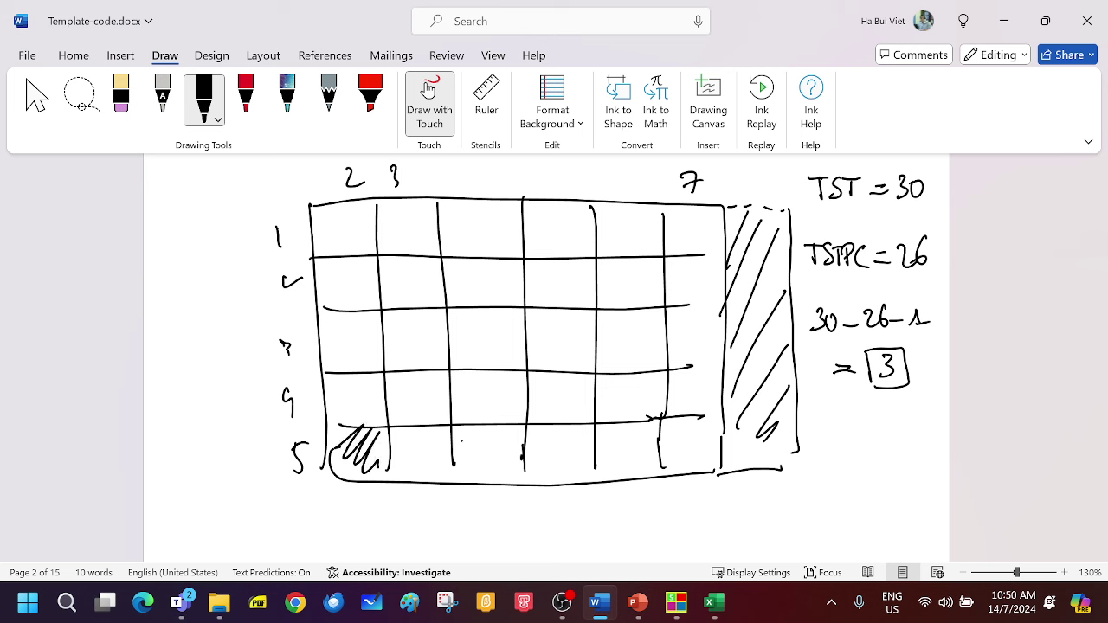
{"action": "mouse_move", "coordinate": [453, 459]}
{"action": "left_mouse_down"}
{"action": "mouse_move", "coordinate": [488, 421]}
{"action": "mouse_move", "coordinate": [507, 428]}
{"action": "mouse_move", "coordinate": [490, 426]}
{"action": "left_mouse_up"}
{"action": "left_click_drag", "start_coordinate": [492, 470], "coordinate": [516, 436]}
{"action": "left_click_drag", "start_coordinate": [596, 443], "coordinate": [621, 422]}
{"action": "mouse_move", "coordinate": [597, 462]}
{"action": "left_mouse_down"}
{"action": "mouse_move", "coordinate": [640, 424]}
{"action": "mouse_move", "coordinate": [649, 433]}
{"action": "left_mouse_up"}
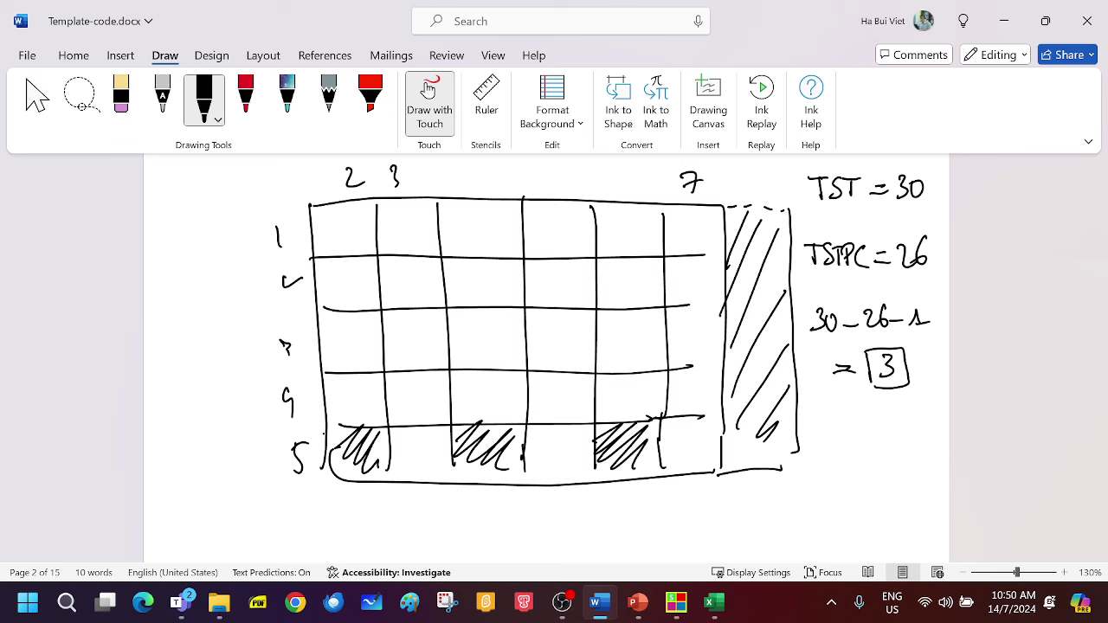
{"action": "left_click_drag", "start_coordinate": [327, 432], "coordinate": [340, 430]}
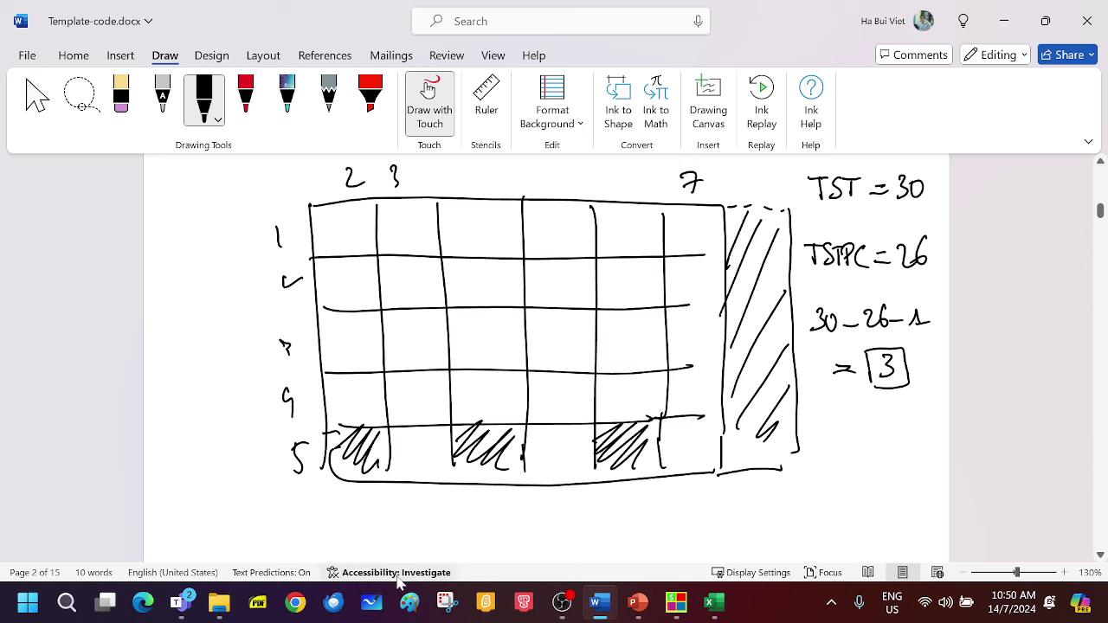
Step: Switch to School Timetable System, close the teaching assignment table and choose Xếp tiết không học in the extended subject placement dialog
{"action": "left_click", "coordinate": [676, 604]}
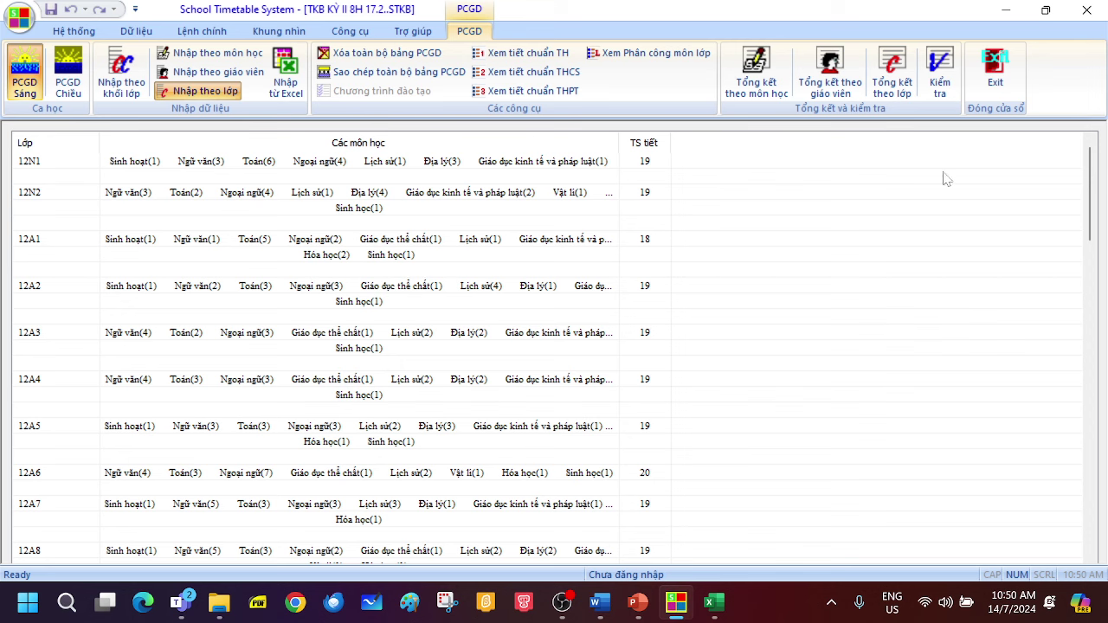
{"action": "left_click", "coordinate": [995, 74]}
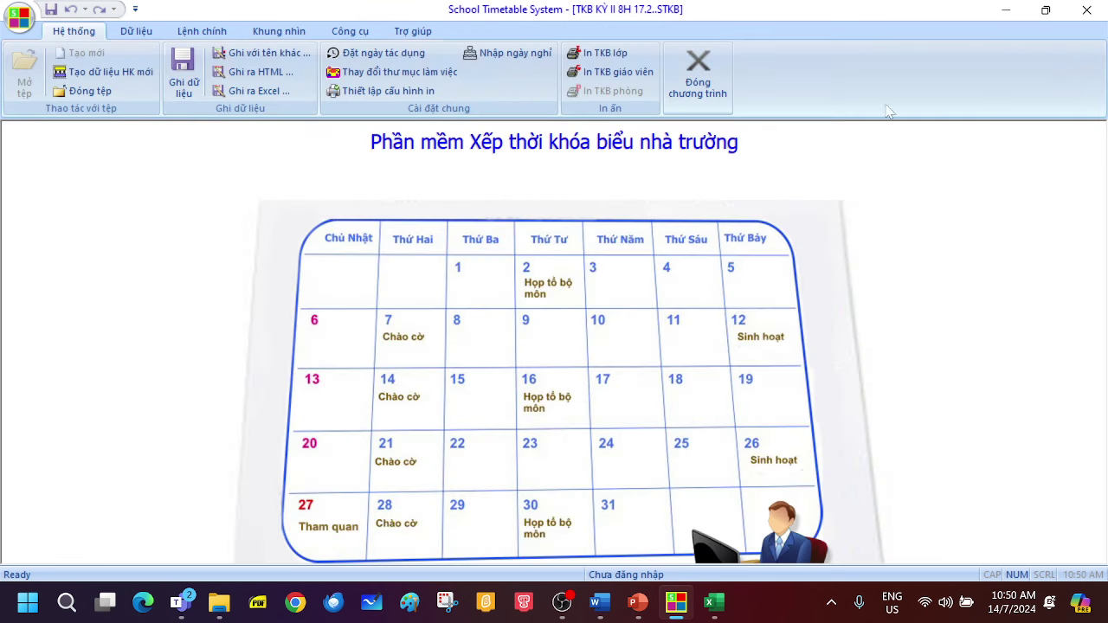
{"action": "left_click", "coordinate": [197, 32]}
{"action": "left_click", "coordinate": [121, 53]}
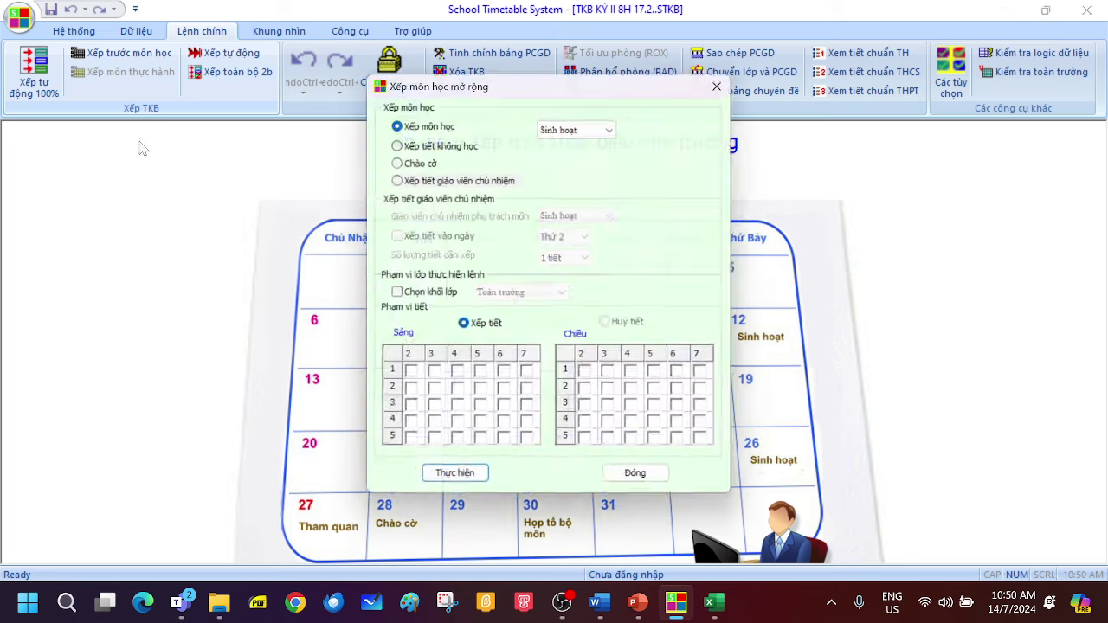
{"action": "left_click", "coordinate": [395, 145]}
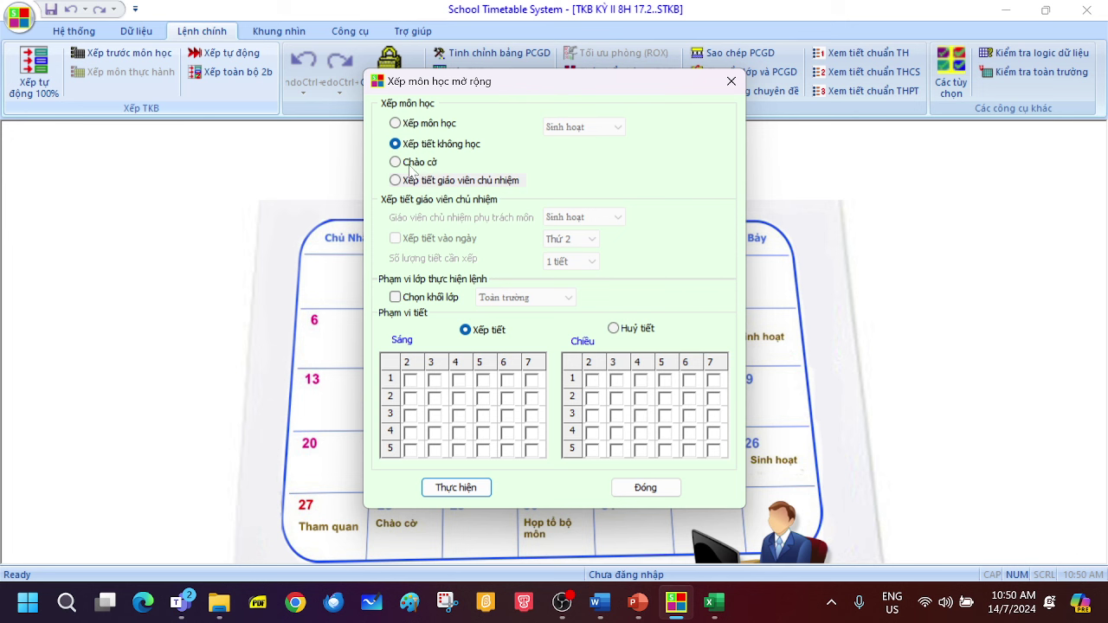
Step: Restrict the non-teaching placement to Khối 12 and mark morning period 5 on days 2, 3, 4 and 5
{"action": "left_click", "coordinate": [397, 297]}
{"action": "left_click", "coordinate": [520, 298]}
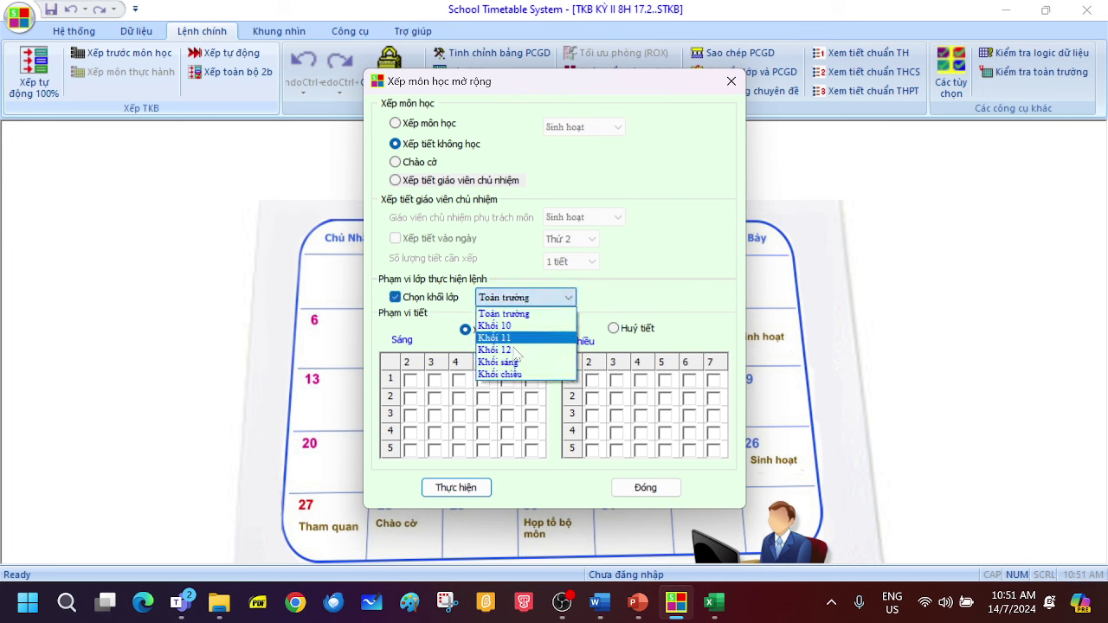
{"action": "left_click", "coordinate": [510, 314]}
{"action": "left_click", "coordinate": [518, 300]}
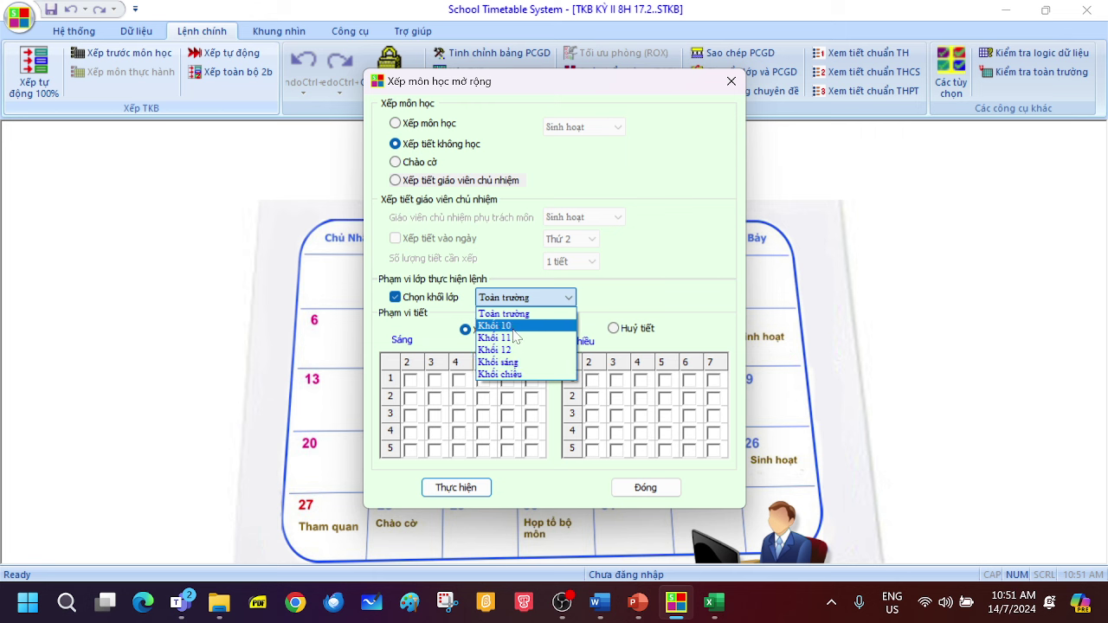
{"action": "left_click", "coordinate": [517, 343]}
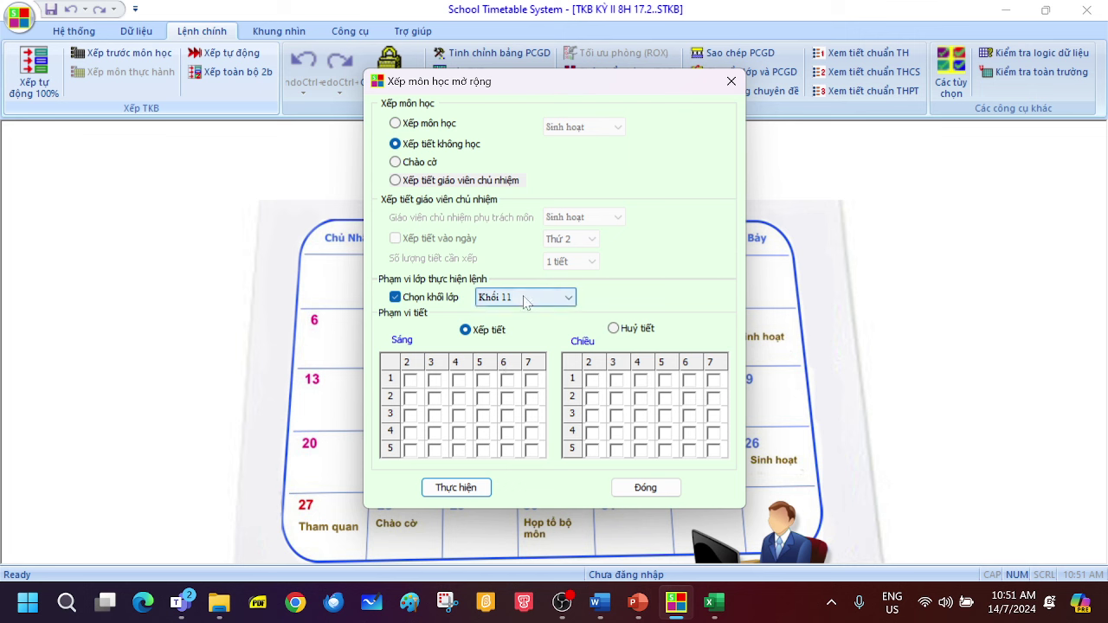
{"action": "left_click", "coordinate": [523, 299]}
{"action": "left_click", "coordinate": [520, 349]}
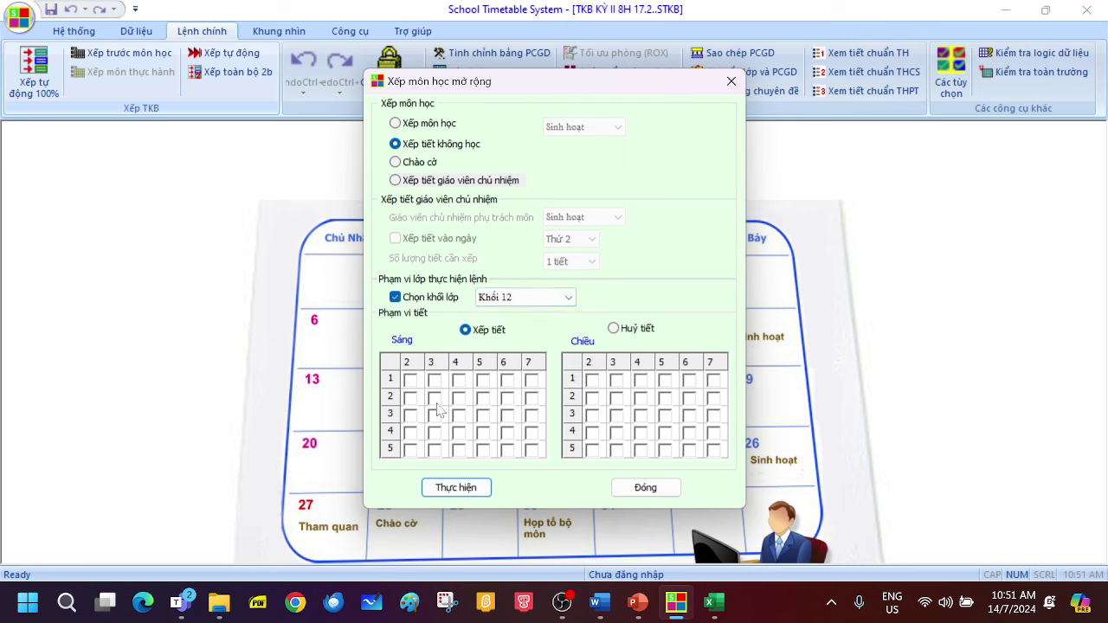
{"action": "left_click", "coordinate": [409, 450]}
{"action": "left_click", "coordinate": [459, 450]}
{"action": "left_click", "coordinate": [484, 450]}
{"action": "left_click", "coordinate": [435, 450]}
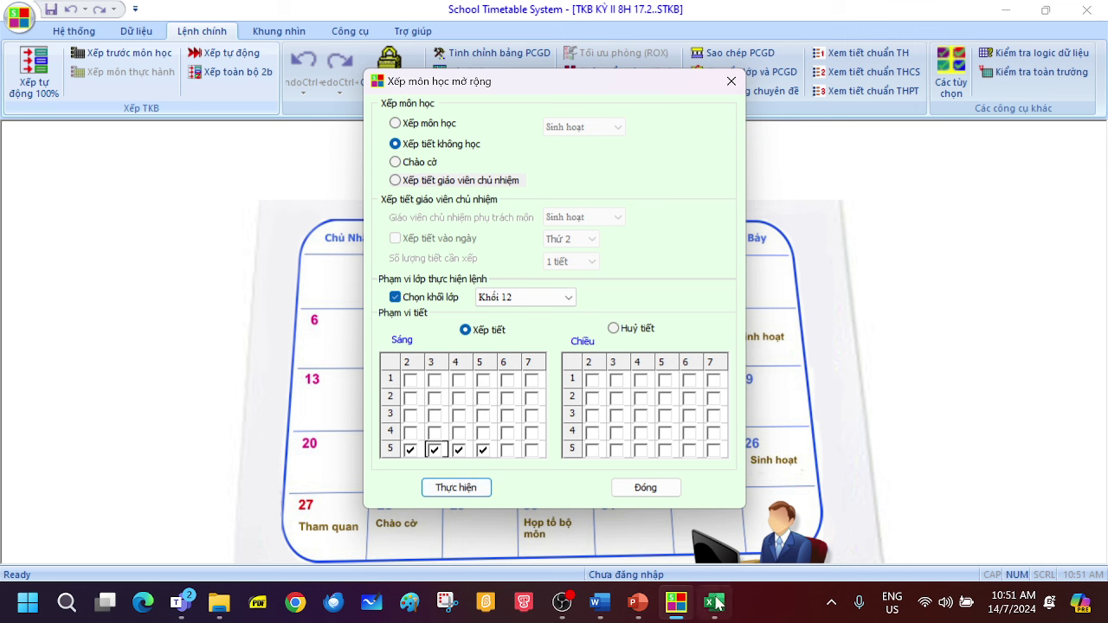
Step: Switch to the Word document Template-code.docx and write TSTPC in black ink on the blank area below the grid
{"action": "left_click", "coordinate": [600, 604]}
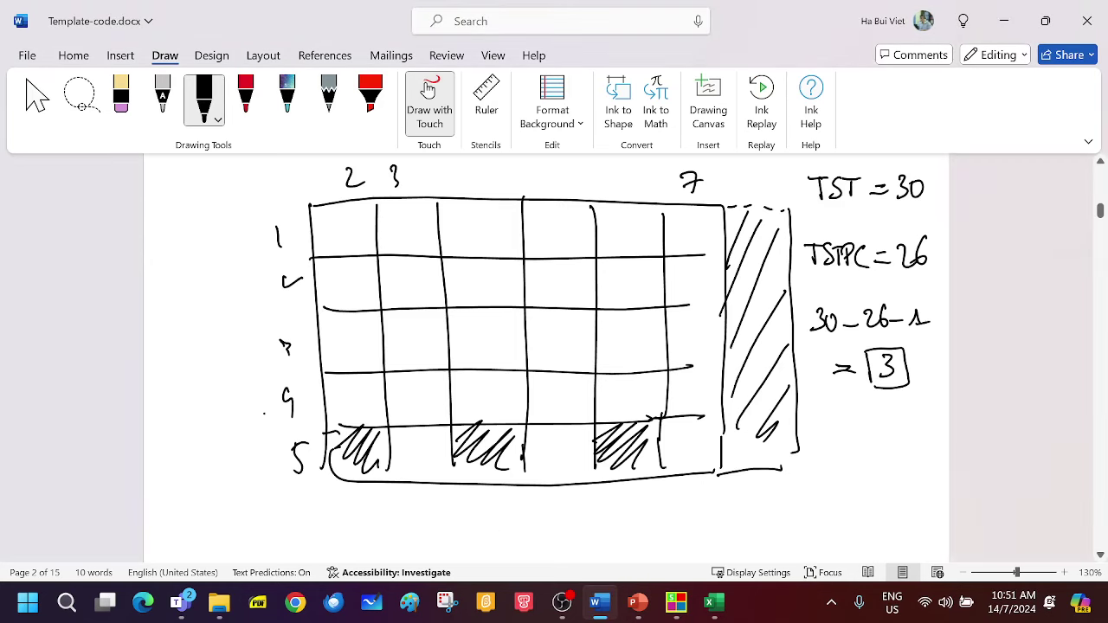
{"action": "left_click", "coordinate": [429, 102]}
{"action": "scroll", "coordinate": [545, 346], "scroll_direction": "down", "scroll_amount": 4}
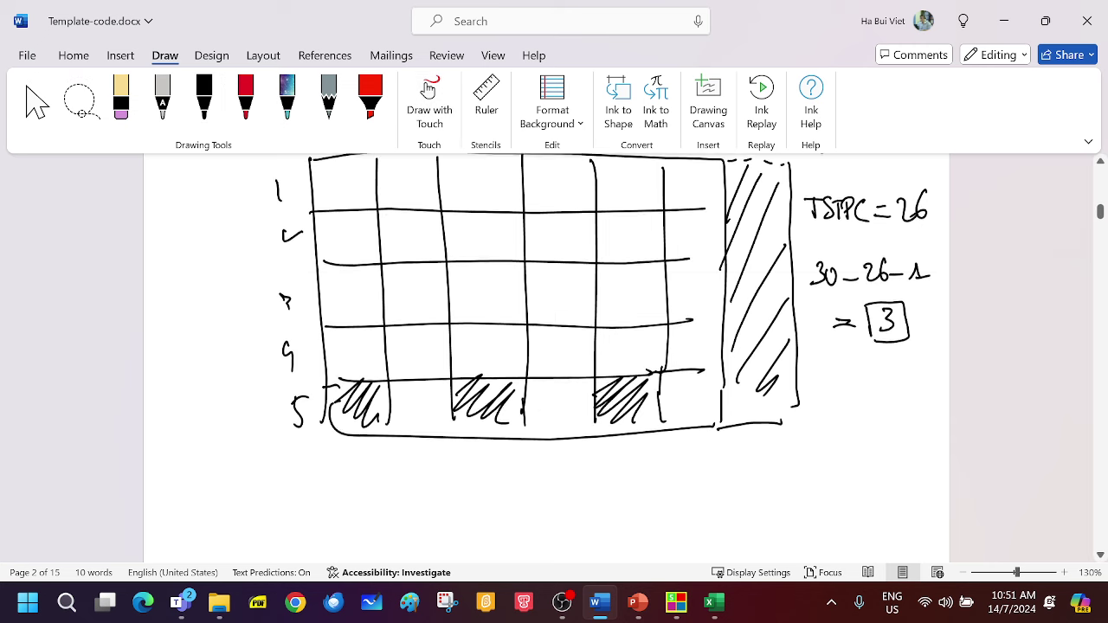
{"action": "scroll", "coordinate": [545, 242], "scroll_direction": "down", "scroll_amount": 2}
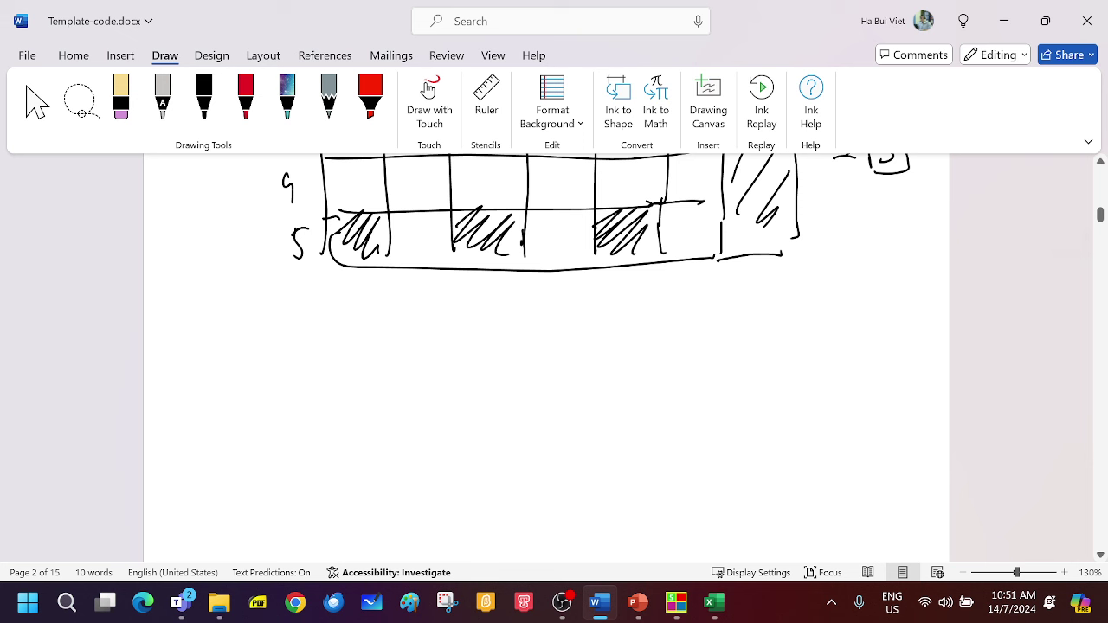
{"action": "left_click", "coordinate": [203, 100]}
{"action": "mouse_move", "coordinate": [225, 360]}
{"action": "left_mouse_down"}
{"action": "mouse_move", "coordinate": [225, 389]}
{"action": "mouse_move", "coordinate": [238, 363]}
{"action": "left_mouse_up"}
{"action": "mouse_move", "coordinate": [251, 364]}
{"action": "left_mouse_down"}
{"action": "mouse_move", "coordinate": [237, 390]}
{"action": "mouse_move", "coordinate": [259, 387]}
{"action": "mouse_move", "coordinate": [270, 363]}
{"action": "left_mouse_up"}
{"action": "mouse_move", "coordinate": [276, 360]}
{"action": "left_mouse_down"}
{"action": "mouse_move", "coordinate": [276, 388]}
{"action": "mouse_move", "coordinate": [278, 375]}
{"action": "mouse_move", "coordinate": [318, 385]}
{"action": "left_mouse_up"}
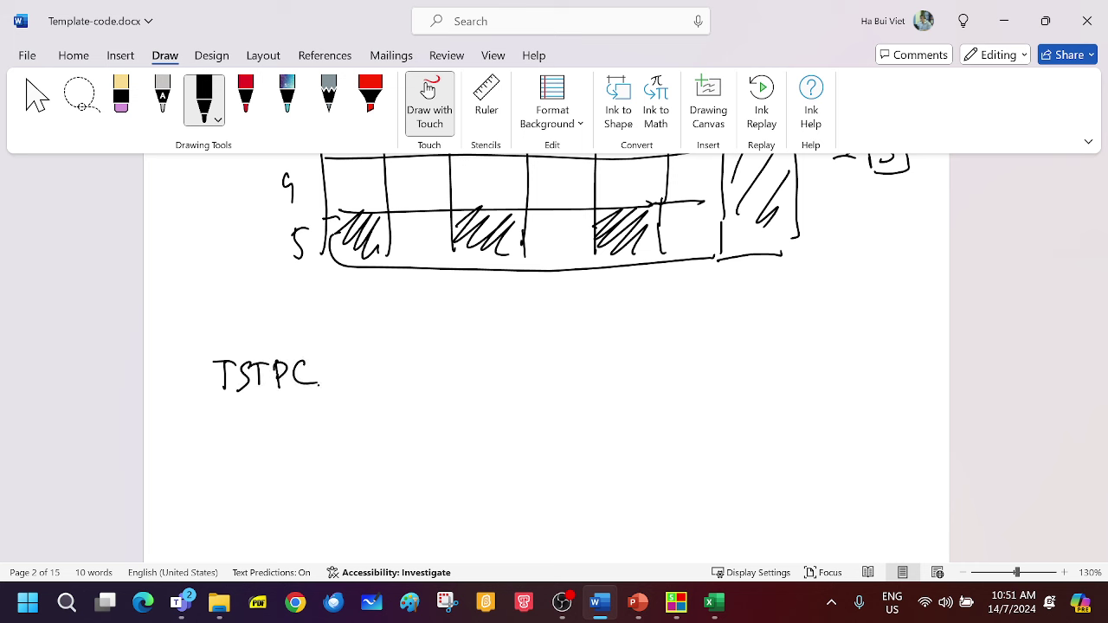
Step: Complete the handwritten formula as TSTPC + 1 + SL không học = 30, circling the 1 and underlining the SL term
{"action": "mouse_move", "coordinate": [344, 371]}
{"action": "left_mouse_down"}
{"action": "mouse_move", "coordinate": [362, 371]}
{"action": "mouse_move", "coordinate": [355, 386]}
{"action": "left_mouse_up"}
{"action": "mouse_move", "coordinate": [402, 357]}
{"action": "left_mouse_down"}
{"action": "mouse_move", "coordinate": [389, 370]}
{"action": "mouse_move", "coordinate": [403, 363]}
{"action": "mouse_move", "coordinate": [415, 391]}
{"action": "mouse_move", "coordinate": [465, 370]}
{"action": "mouse_move", "coordinate": [525, 371]}
{"action": "left_mouse_up"}
{"action": "mouse_move", "coordinate": [522, 357]}
{"action": "left_mouse_down"}
{"action": "mouse_move", "coordinate": [560, 378]}
{"action": "mouse_move", "coordinate": [589, 364]}
{"action": "mouse_move", "coordinate": [666, 367]}
{"action": "left_mouse_up"}
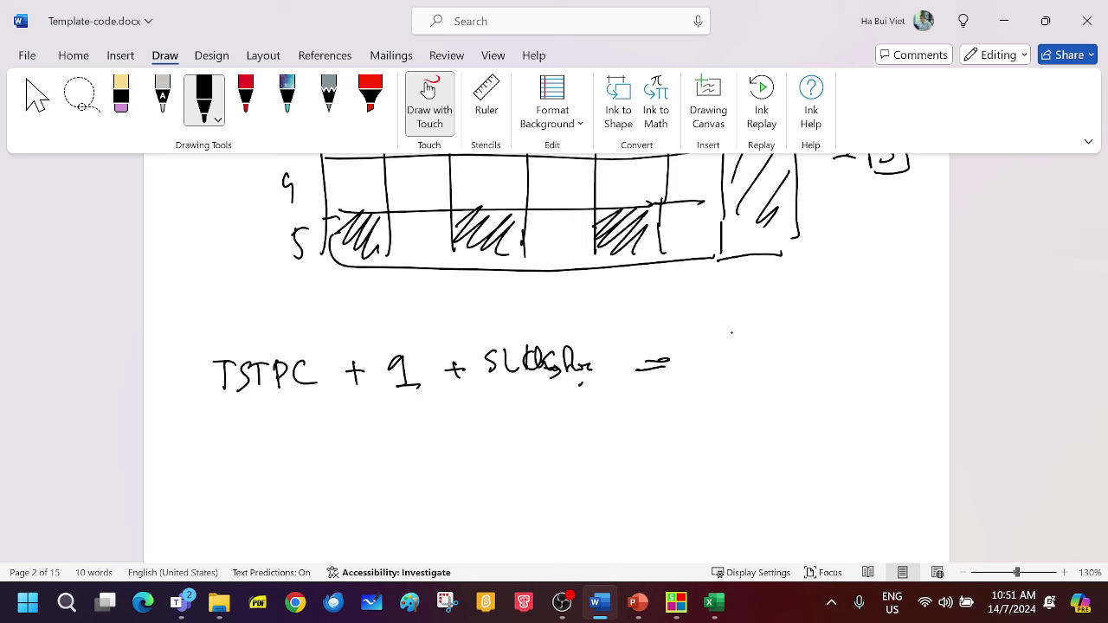
{"action": "left_click", "coordinate": [733, 353]}
{"action": "mouse_move", "coordinate": [726, 336]}
{"action": "left_mouse_down"}
{"action": "mouse_move", "coordinate": [722, 376]}
{"action": "mouse_move", "coordinate": [765, 379]}
{"action": "mouse_move", "coordinate": [755, 341]}
{"action": "left_mouse_up"}
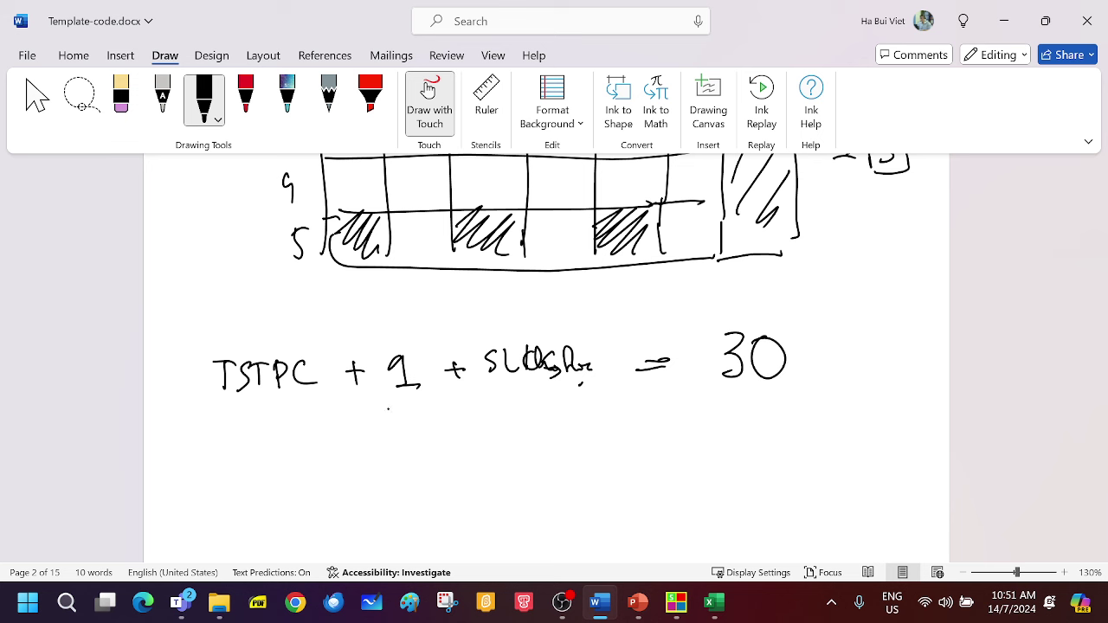
{"action": "mouse_move", "coordinate": [382, 399]}
{"action": "left_mouse_down"}
{"action": "mouse_move", "coordinate": [400, 408]}
{"action": "mouse_move", "coordinate": [427, 355]}
{"action": "mouse_move", "coordinate": [380, 374]}
{"action": "mouse_move", "coordinate": [416, 408]}
{"action": "left_mouse_up"}
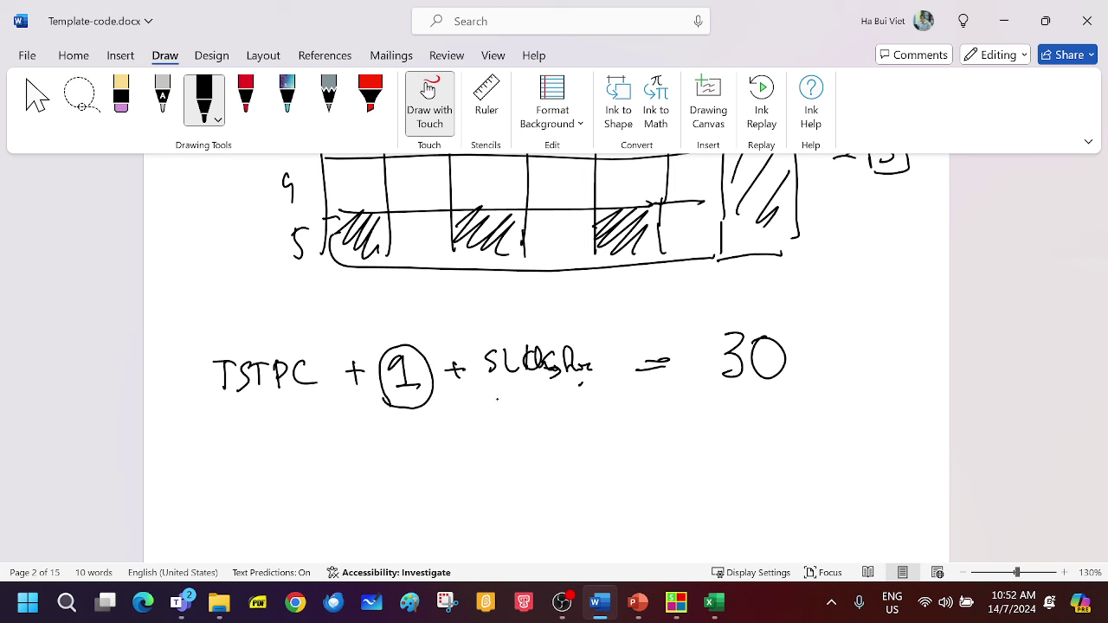
{"action": "left_click_drag", "start_coordinate": [485, 389], "coordinate": [589, 384]}
Step: Handwrite the note "Chú ý: Có thể đặt/hủy không học cho từng lớp." below the formula
{"action": "mouse_move", "coordinate": [200, 465]}
{"action": "left_mouse_down"}
{"action": "mouse_move", "coordinate": [197, 490]}
{"action": "mouse_move", "coordinate": [217, 490]}
{"action": "mouse_move", "coordinate": [228, 516]}
{"action": "left_mouse_up"}
{"action": "left_click_drag", "start_coordinate": [231, 448], "coordinate": [231, 474]}
{"action": "left_click", "coordinate": [251, 484]}
{"action": "left_click", "coordinate": [251, 496]}
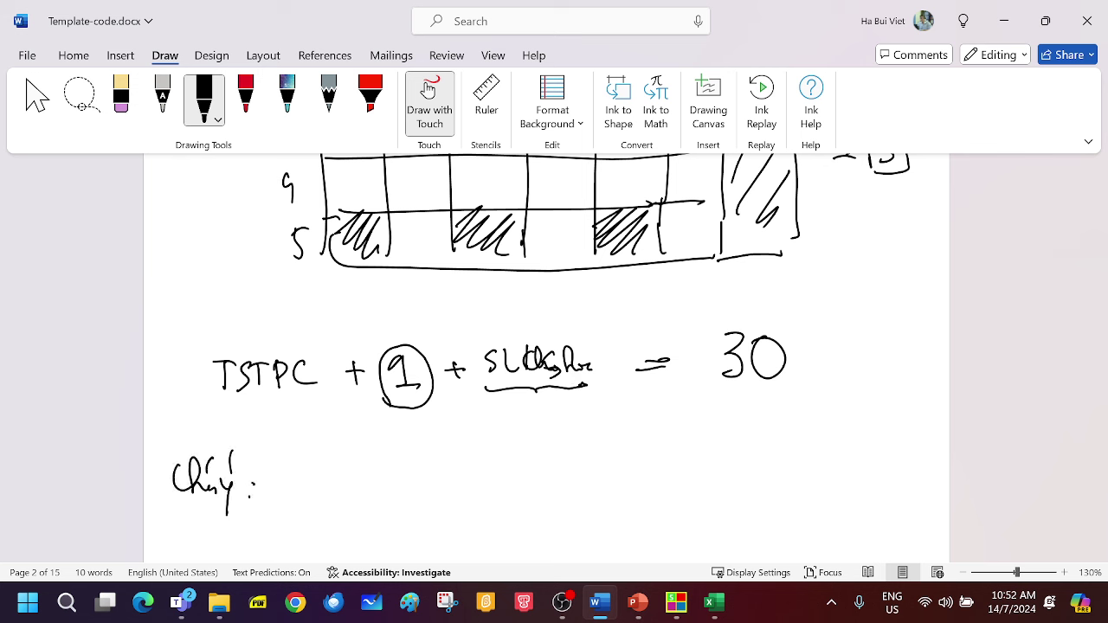
{"action": "mouse_move", "coordinate": [312, 457]}
{"action": "left_mouse_down"}
{"action": "mouse_move", "coordinate": [304, 496]}
{"action": "mouse_move", "coordinate": [320, 490]}
{"action": "left_mouse_up"}
{"action": "left_click_drag", "start_coordinate": [315, 457], "coordinate": [324, 468]}
{"action": "mouse_move", "coordinate": [356, 452]}
{"action": "left_mouse_down"}
{"action": "mouse_move", "coordinate": [349, 490]}
{"action": "mouse_move", "coordinate": [362, 472]}
{"action": "mouse_move", "coordinate": [381, 477]}
{"action": "left_mouse_up"}
{"action": "mouse_move", "coordinate": [373, 478]}
{"action": "left_mouse_down"}
{"action": "mouse_move", "coordinate": [386, 486]}
{"action": "mouse_move", "coordinate": [386, 459]}
{"action": "left_mouse_up"}
{"action": "left_click_drag", "start_coordinate": [411, 474], "coordinate": [410, 483]}
{"action": "left_click_drag", "start_coordinate": [400, 468], "coordinate": [434, 472]}
{"action": "mouse_move", "coordinate": [428, 476]}
{"action": "left_mouse_down"}
{"action": "mouse_move", "coordinate": [450, 467]}
{"action": "mouse_move", "coordinate": [442, 495]}
{"action": "left_mouse_up"}
{"action": "mouse_move", "coordinate": [414, 451]}
{"action": "left_mouse_down"}
{"action": "mouse_move", "coordinate": [434, 455]}
{"action": "mouse_move", "coordinate": [462, 495]}
{"action": "left_mouse_up"}
{"action": "mouse_move", "coordinate": [490, 440]}
{"action": "left_mouse_down"}
{"action": "mouse_move", "coordinate": [472, 483]}
{"action": "mouse_move", "coordinate": [489, 481]}
{"action": "left_mouse_up"}
{"action": "mouse_move", "coordinate": [486, 479]}
{"action": "left_mouse_down"}
{"action": "mouse_move", "coordinate": [509, 473]}
{"action": "mouse_move", "coordinate": [516, 497]}
{"action": "left_mouse_up"}
{"action": "left_click", "coordinate": [513, 474]}
{"action": "left_click_drag", "start_coordinate": [476, 443], "coordinate": [547, 474]}
{"action": "left_click_drag", "start_coordinate": [545, 459], "coordinate": [568, 471]}
{"action": "left_click_drag", "start_coordinate": [557, 453], "coordinate": [585, 471]}
{"action": "left_click_drag", "start_coordinate": [550, 445], "coordinate": [589, 487]}
{"action": "left_click_drag", "start_coordinate": [600, 462], "coordinate": [603, 474]}
{"action": "left_click_drag", "start_coordinate": [605, 471], "coordinate": [621, 478]}
{"action": "left_click_drag", "start_coordinate": [620, 466], "coordinate": [628, 487]}
{"action": "left_click_drag", "start_coordinate": [665, 438], "coordinate": [656, 471]}
{"action": "left_click_drag", "start_coordinate": [666, 464], "coordinate": [679, 473]}
{"action": "mouse_move", "coordinate": [701, 443]}
{"action": "left_mouse_down"}
{"action": "mouse_move", "coordinate": [703, 475]}
{"action": "mouse_move", "coordinate": [718, 465]}
{"action": "left_mouse_up"}
{"action": "left_click", "coordinate": [727, 464]}
{"action": "mouse_move", "coordinate": [701, 443]}
{"action": "left_mouse_down"}
{"action": "mouse_move", "coordinate": [724, 441]}
{"action": "mouse_move", "coordinate": [744, 484]}
{"action": "left_mouse_up"}
{"action": "mouse_move", "coordinate": [761, 435]}
{"action": "left_mouse_down"}
{"action": "mouse_move", "coordinate": [753, 468]}
{"action": "mouse_move", "coordinate": [786, 488]}
{"action": "left_mouse_up"}
{"action": "left_click_drag", "start_coordinate": [787, 442], "coordinate": [793, 431]}
{"action": "left_click", "coordinate": [799, 474]}
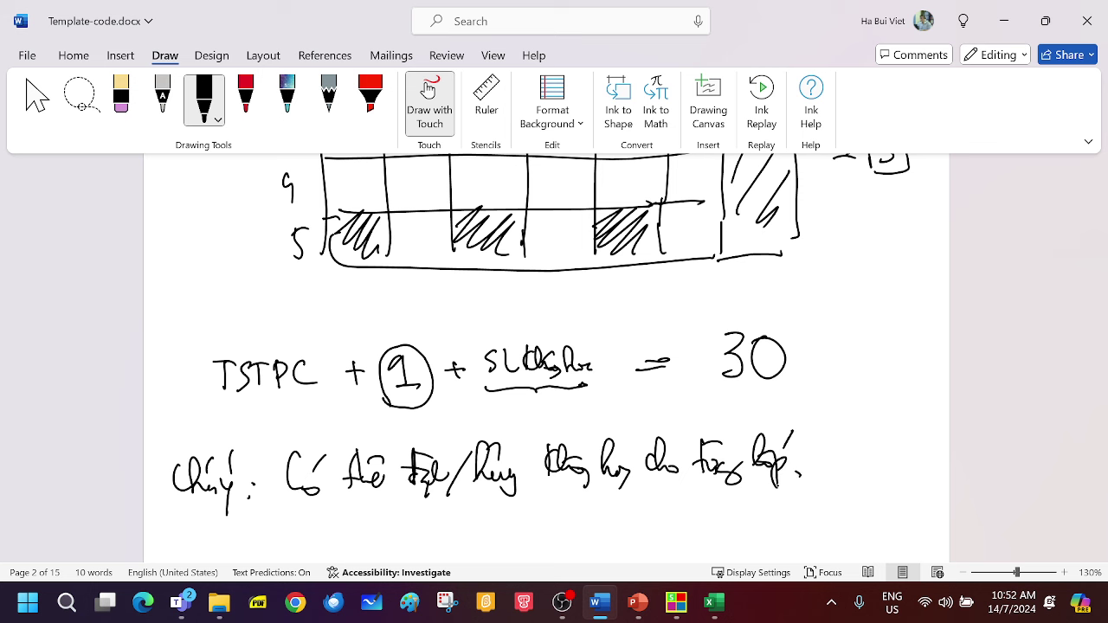
Step: Outline the Chú ý note with an ink loop and add a tick mark and two question marks beside it
{"action": "mouse_move", "coordinate": [149, 520]}
{"action": "left_mouse_down"}
{"action": "mouse_move", "coordinate": [783, 493]}
{"action": "mouse_move", "coordinate": [514, 406]}
{"action": "mouse_move", "coordinate": [148, 451]}
{"action": "mouse_move", "coordinate": [173, 498]}
{"action": "left_mouse_up"}
{"action": "left_click", "coordinate": [422, 515]}
{"action": "mouse_move", "coordinate": [828, 424]}
{"action": "left_mouse_down"}
{"action": "mouse_move", "coordinate": [866, 440]}
{"action": "mouse_move", "coordinate": [879, 481]}
{"action": "left_mouse_up"}
{"action": "left_click_drag", "start_coordinate": [899, 426], "coordinate": [904, 466]}
{"action": "left_click", "coordinate": [904, 474]}
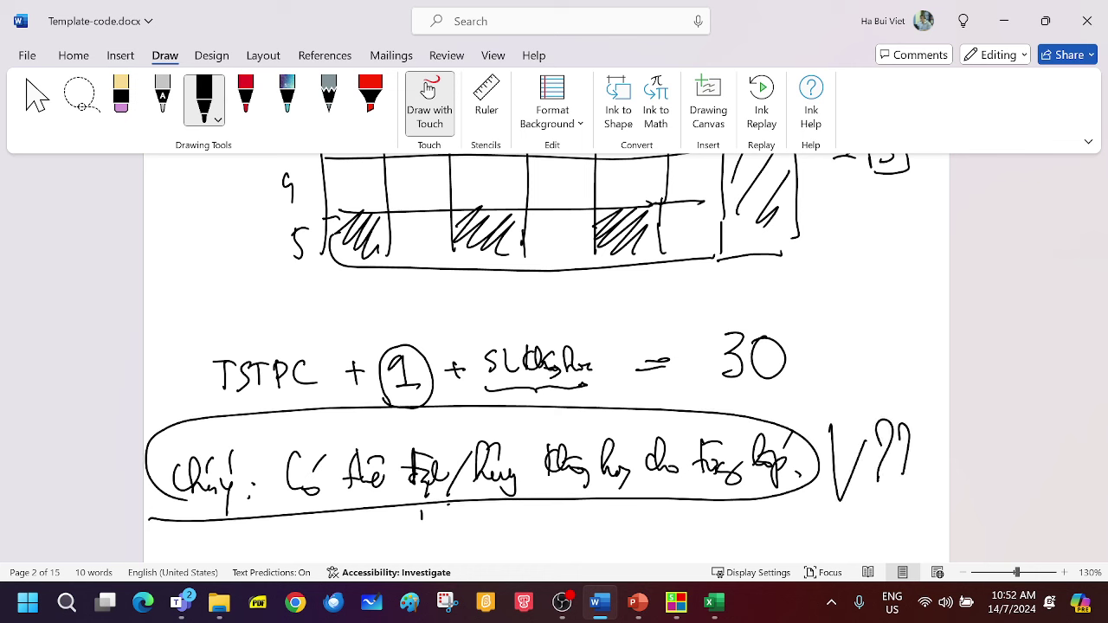
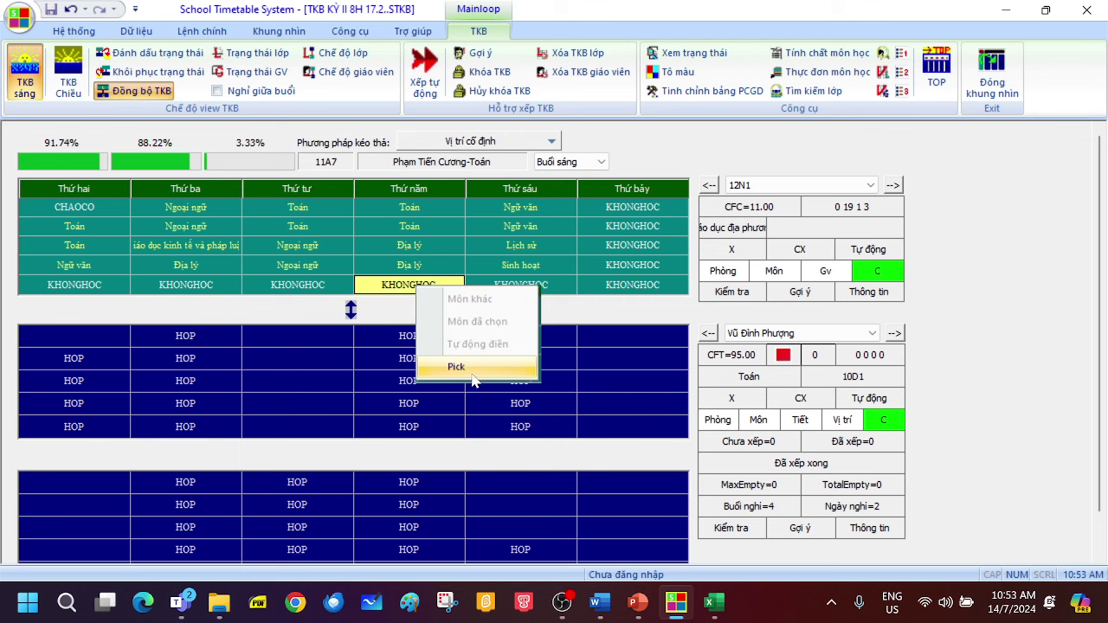
Step: Try to move the Wednesday period 3 Ngoại ngữ lesson in class 12N1's morning timetable
{"action": "left_click", "coordinate": [473, 376]}
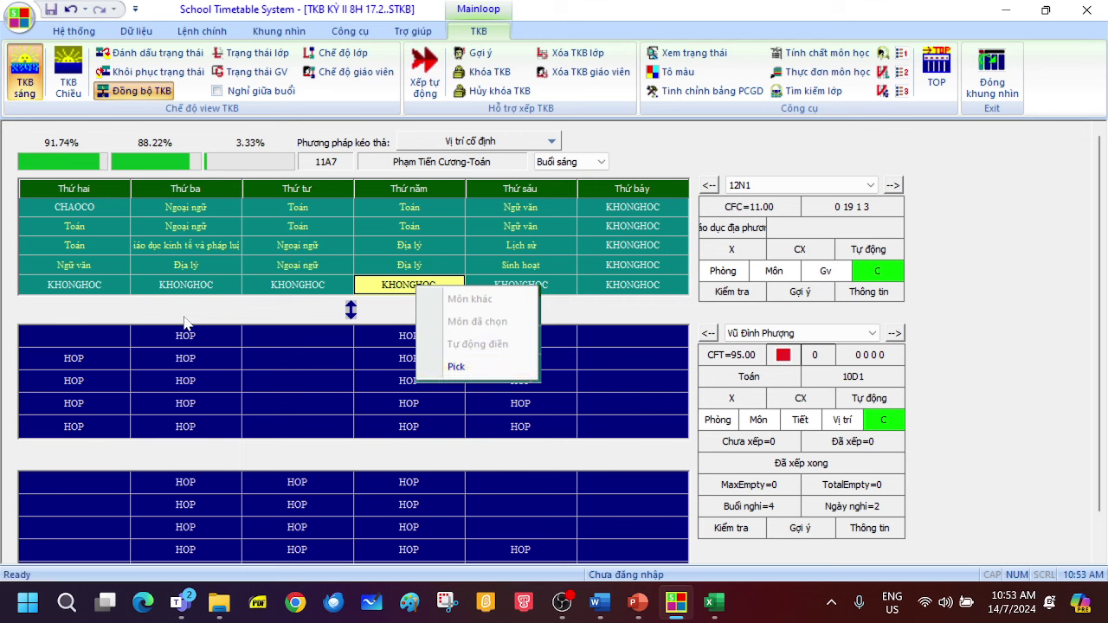
{"action": "left_click_drag", "start_coordinate": [297, 245], "coordinate": [355, 266]}
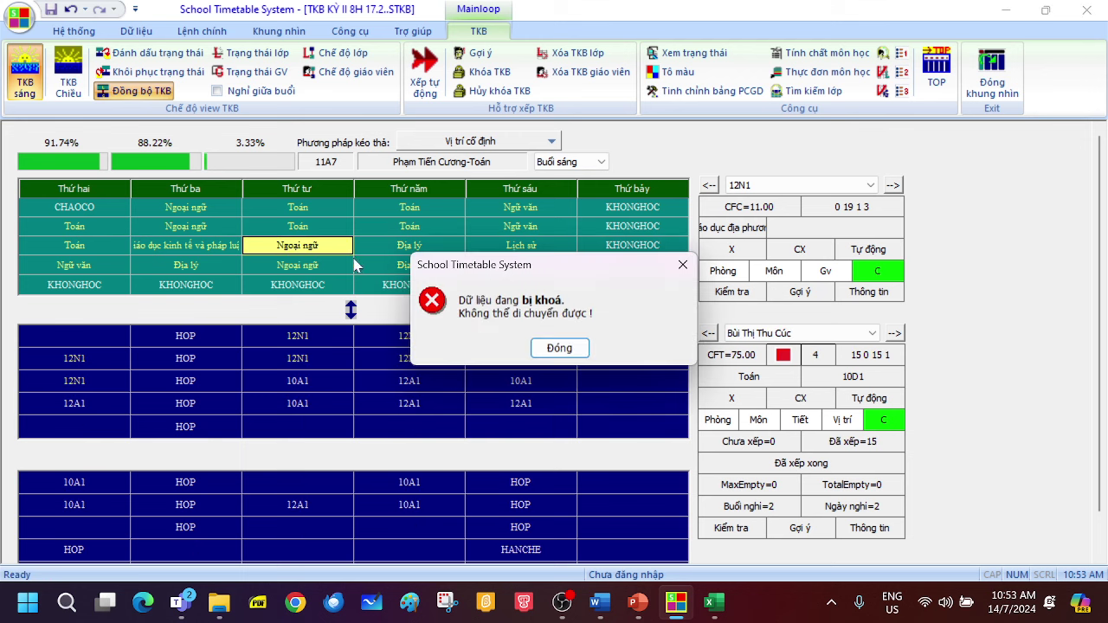
{"action": "left_click", "coordinate": [584, 345]}
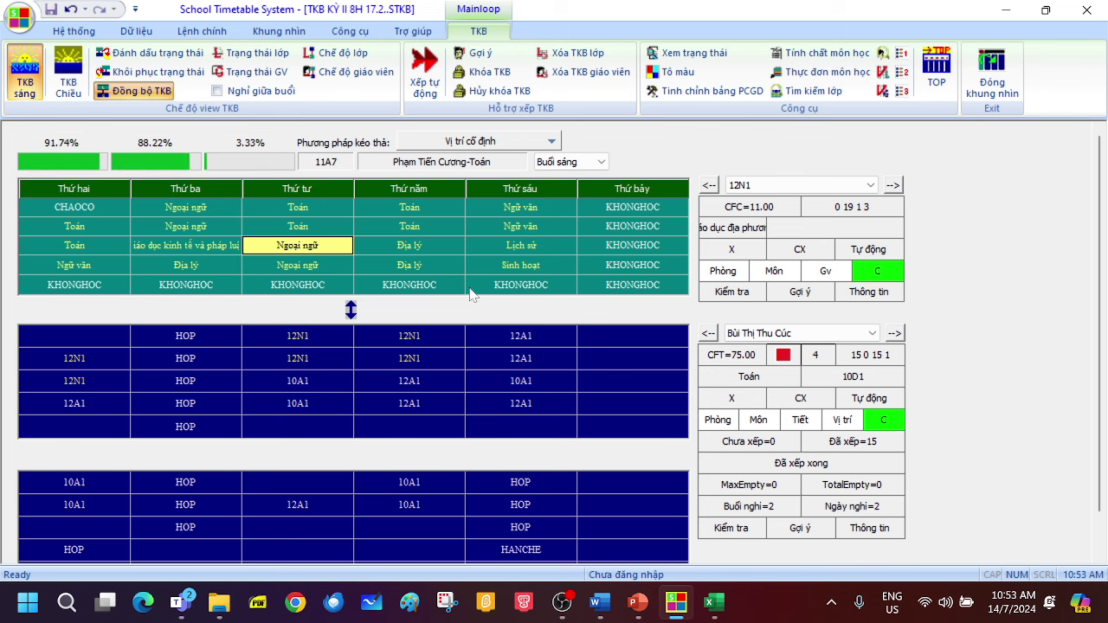
Step: Remove the KHONGHOC entry from Thursday period 5 of class 12N1 using Pick
{"action": "left_click", "coordinate": [416, 293]}
{"action": "right_click", "coordinate": [415, 294]}
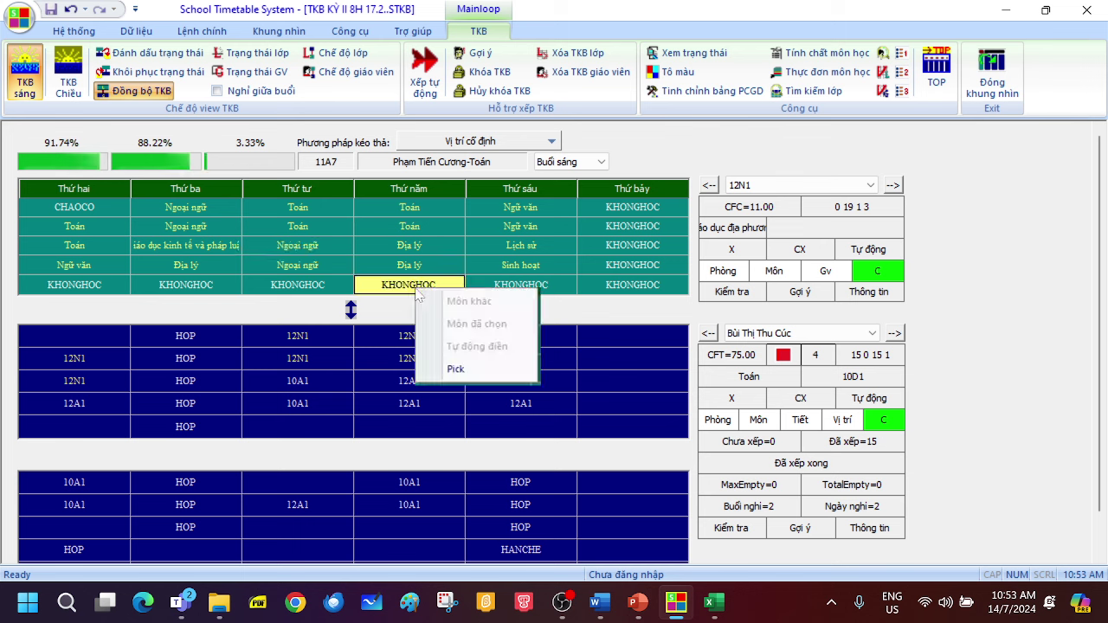
{"action": "left_click", "coordinate": [455, 368]}
Step: Try to move class 12N1's Thursday period 4 Địa lý lesson to period 5, and dismiss the dialog
{"action": "left_click", "coordinate": [405, 272]}
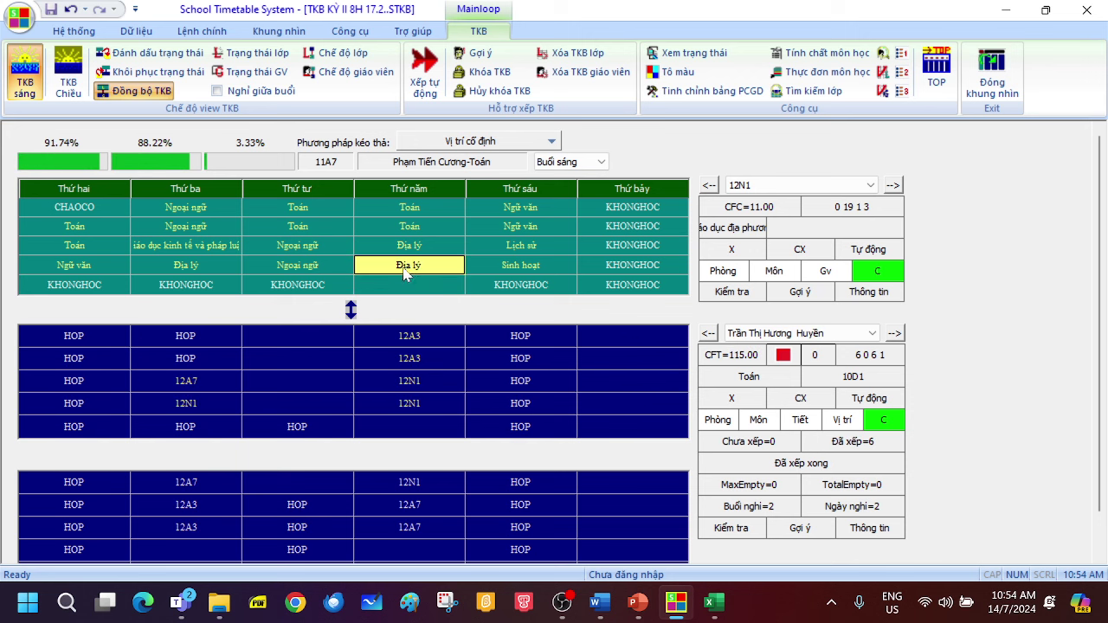
{"action": "left_click_drag", "start_coordinate": [419, 274], "coordinate": [424, 294]}
{"action": "left_click", "coordinate": [559, 350]}
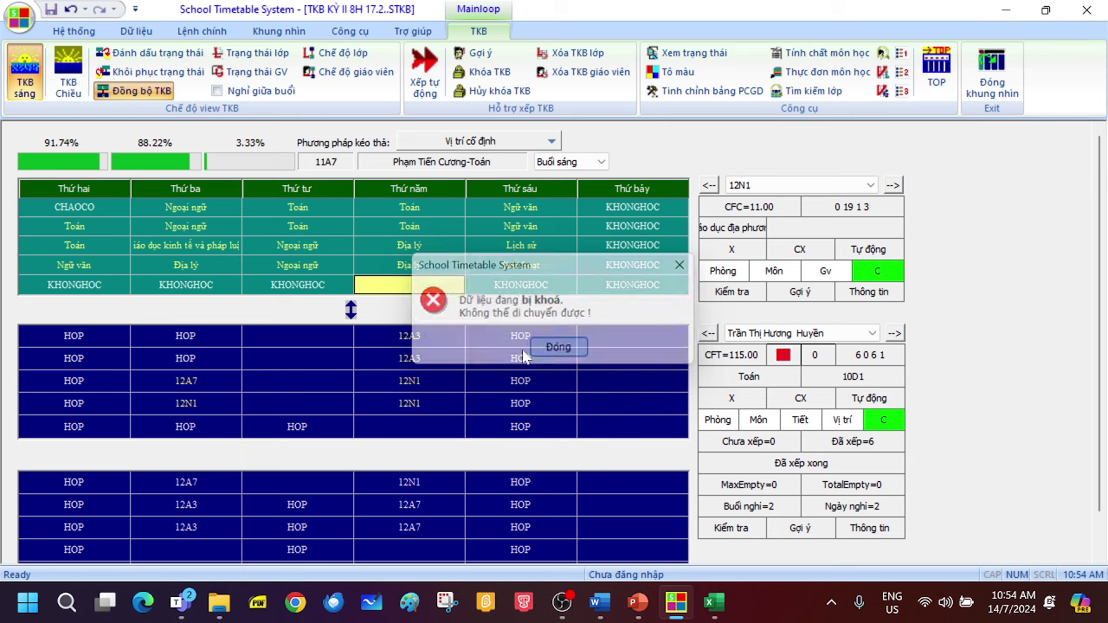
Step: Unlock the Thursday period 4 Địa lý lesson of class 12N1 by turning off Khoá dữ liệu
{"action": "right_click", "coordinate": [416, 268]}
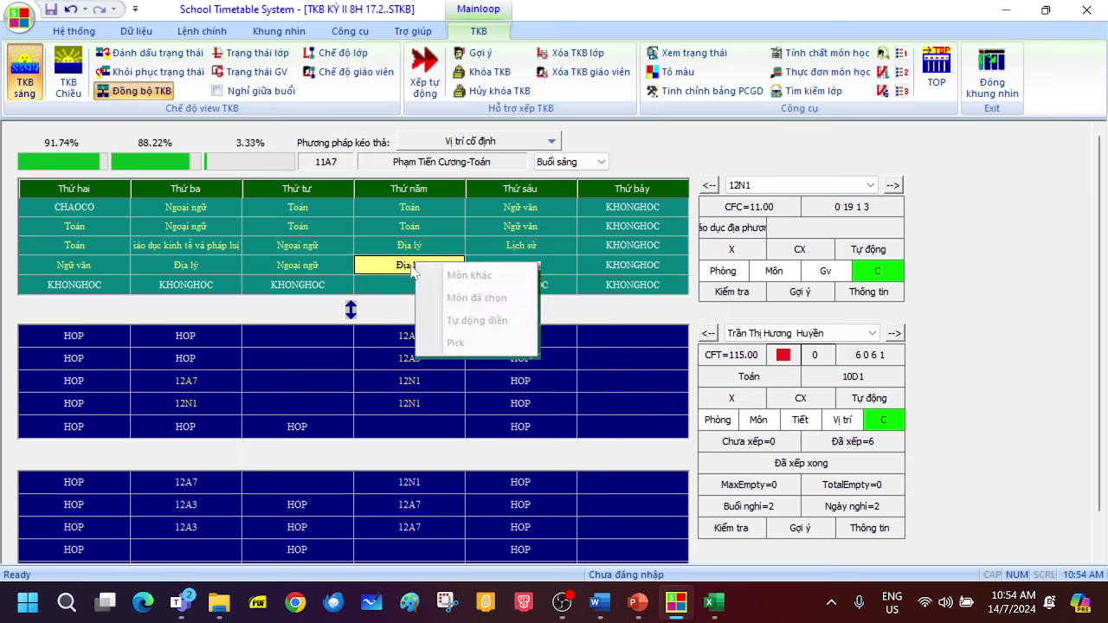
{"action": "right_click", "coordinate": [395, 264]}
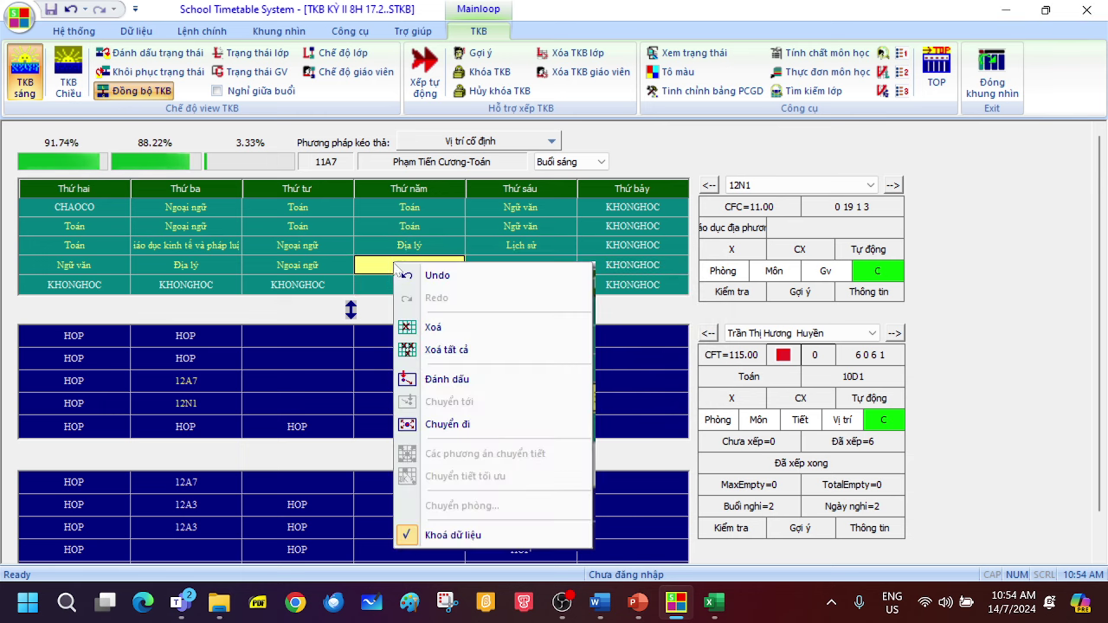
{"action": "left_click", "coordinate": [450, 535]}
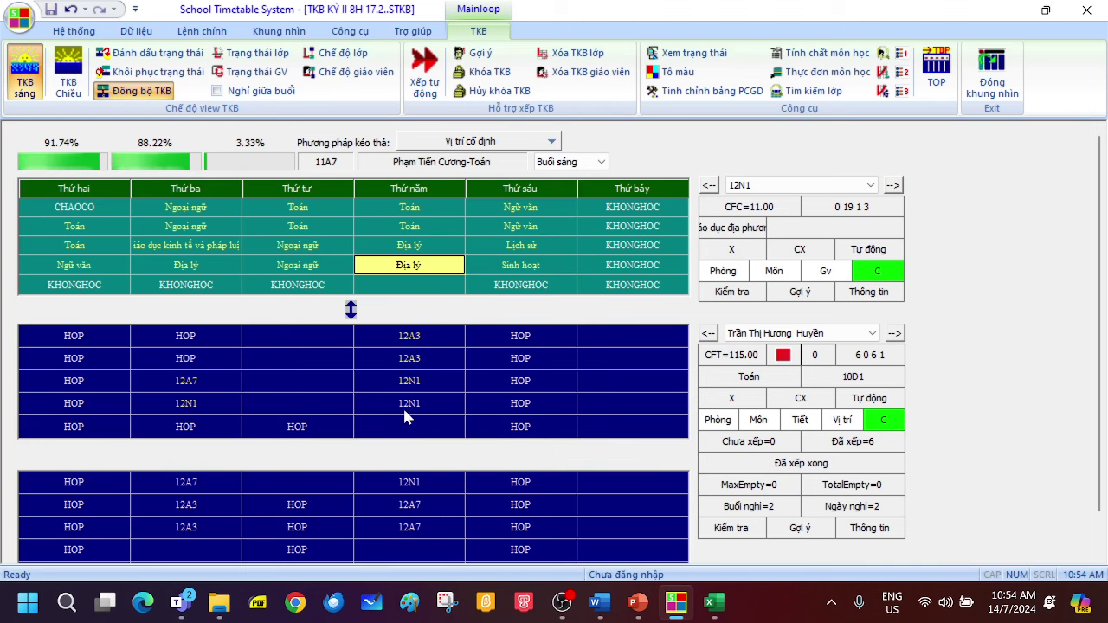
Step: Move class 12N1's Thursday Địa lý lesson from period 4 to period 5 and finish with Kết thúc
{"action": "right_click", "coordinate": [420, 269]}
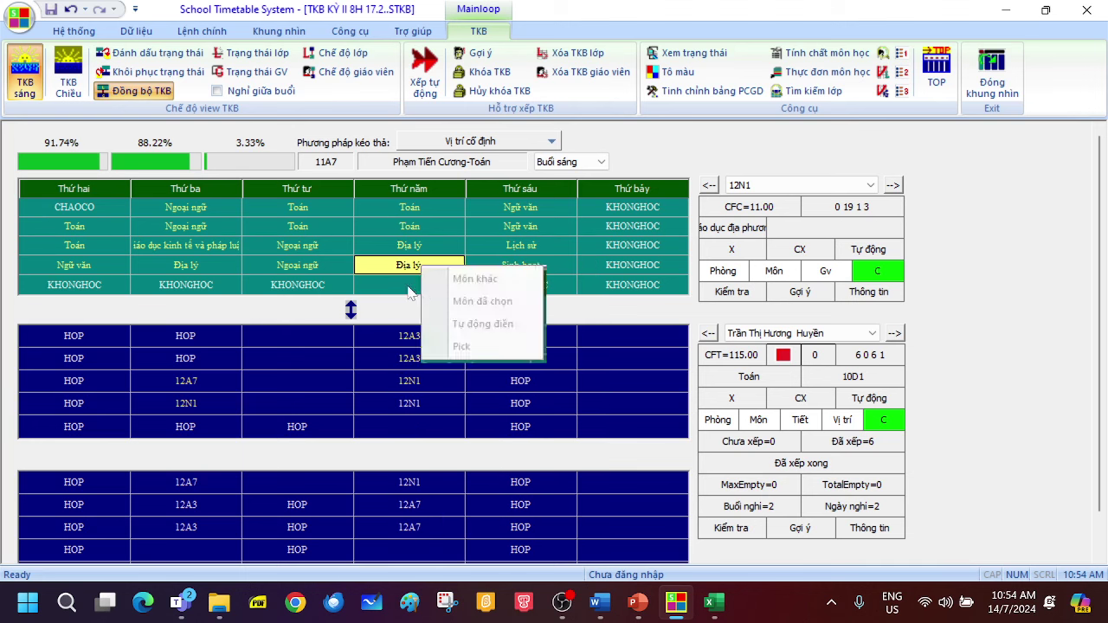
{"action": "left_click", "coordinate": [409, 292]}
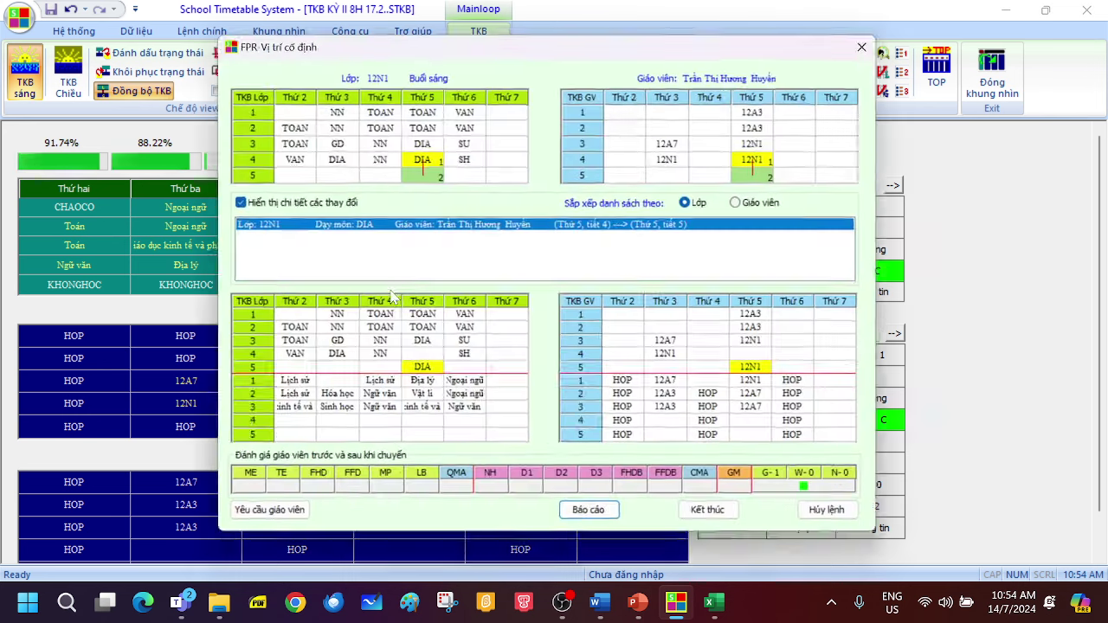
{"action": "left_click", "coordinate": [707, 509]}
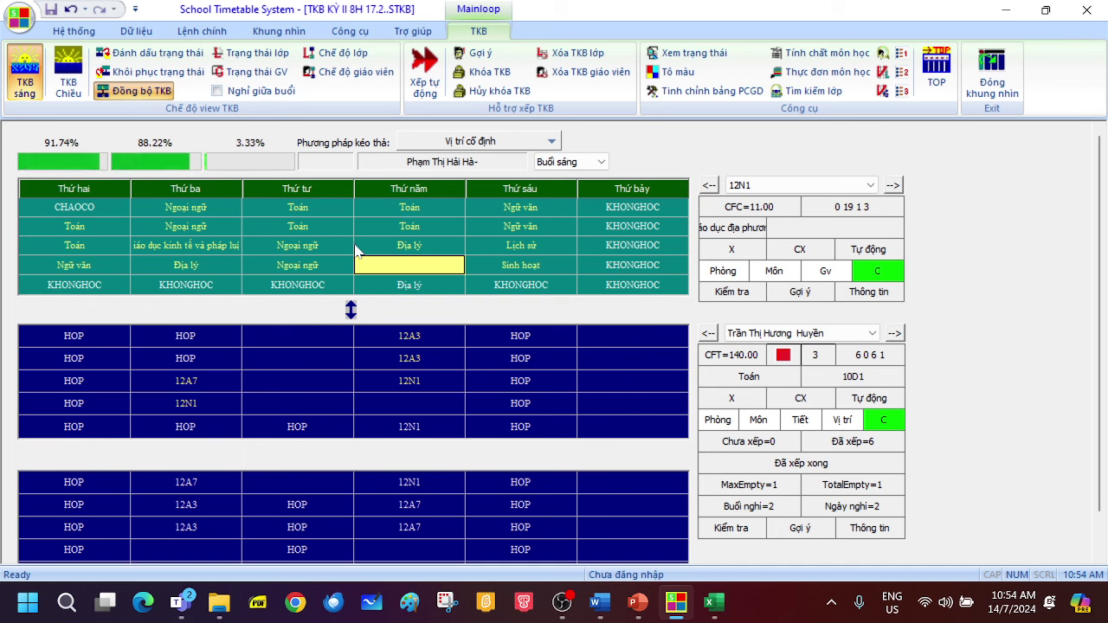
{"action": "left_click", "coordinate": [418, 283]}
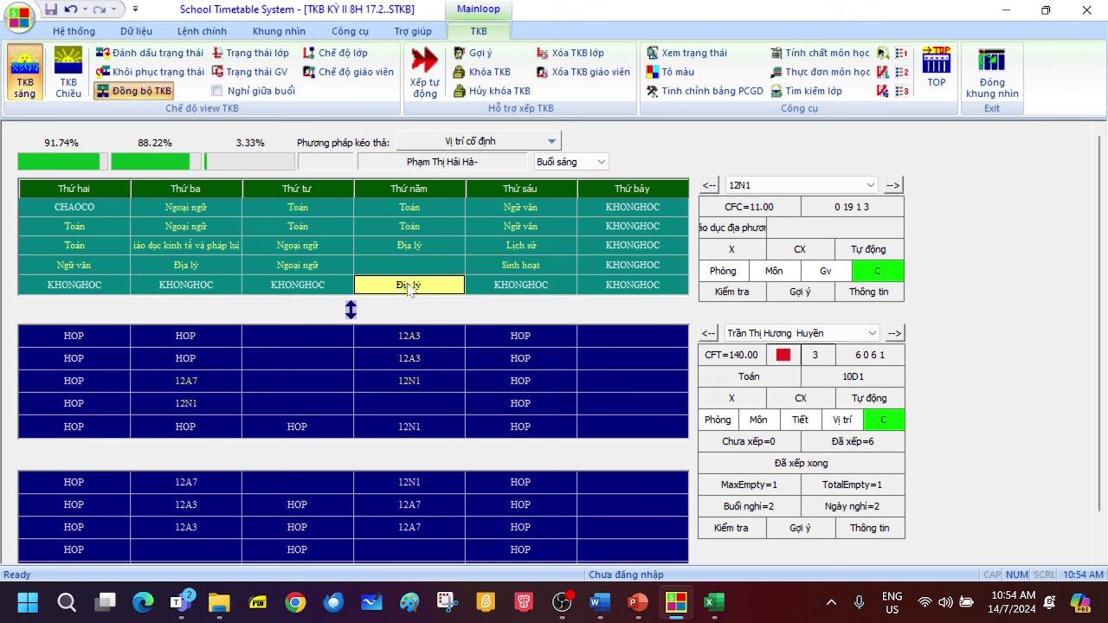
Step: Move class 12N1's Thursday period 5 Địa lý lesson back to period 4 and finish with Kết thúc
{"action": "left_click", "coordinate": [393, 271]}
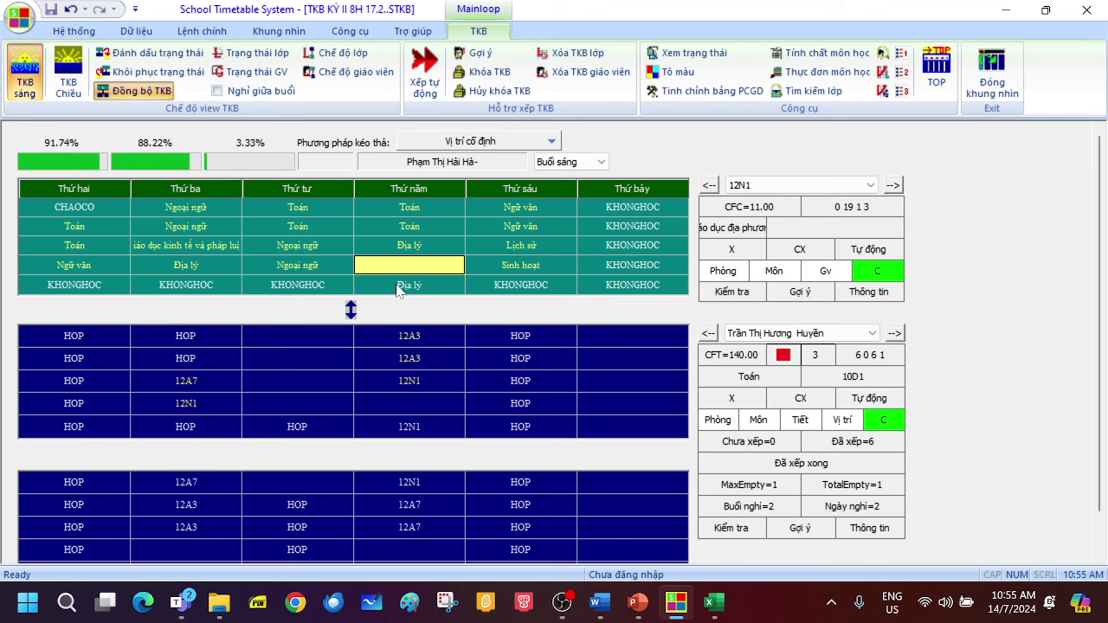
{"action": "left_click_drag", "start_coordinate": [398, 290], "coordinate": [407, 274]}
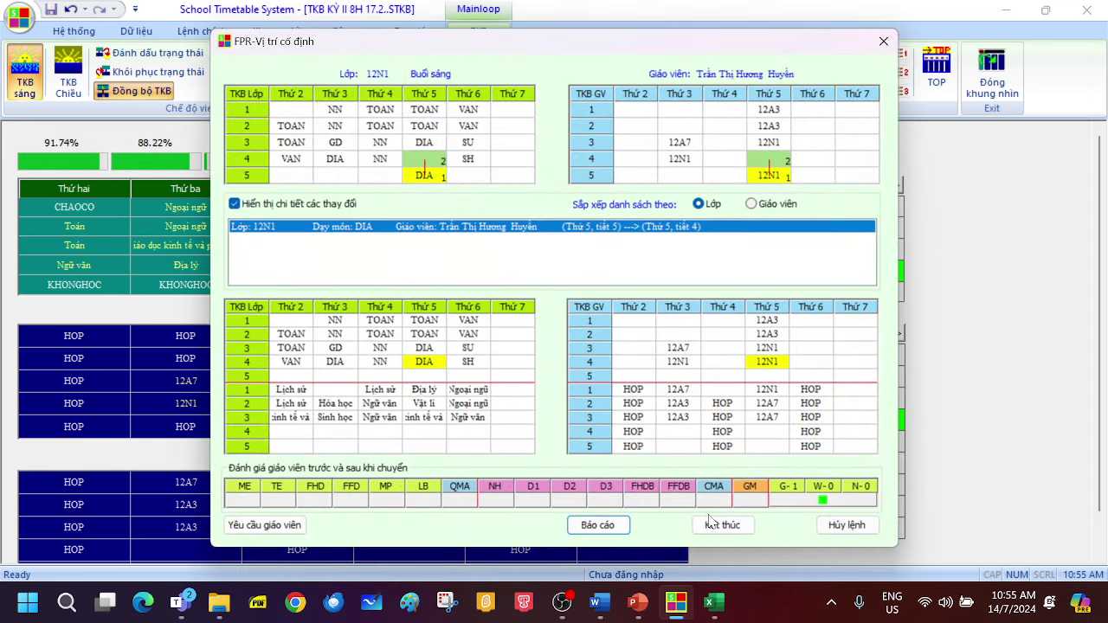
{"action": "left_click", "coordinate": [719, 525]}
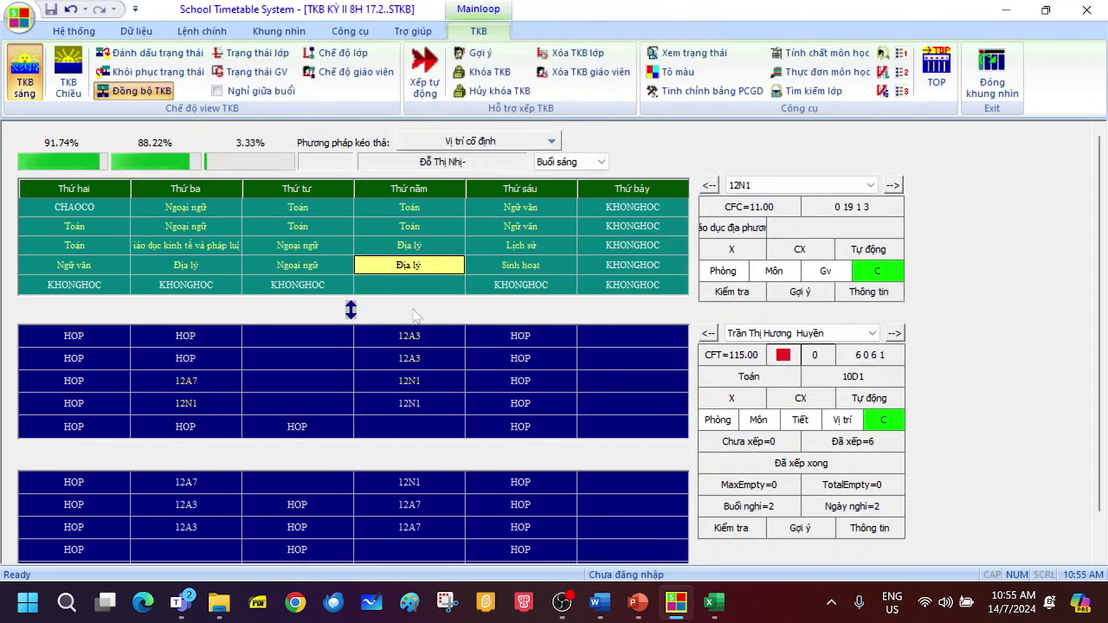
Step: Set Thursday period 5 of class 12N1 to KHONGHOC using Pick, and review the handwritten Chú ý note in Word
{"action": "right_click", "coordinate": [410, 286]}
{"action": "left_click", "coordinate": [430, 362]}
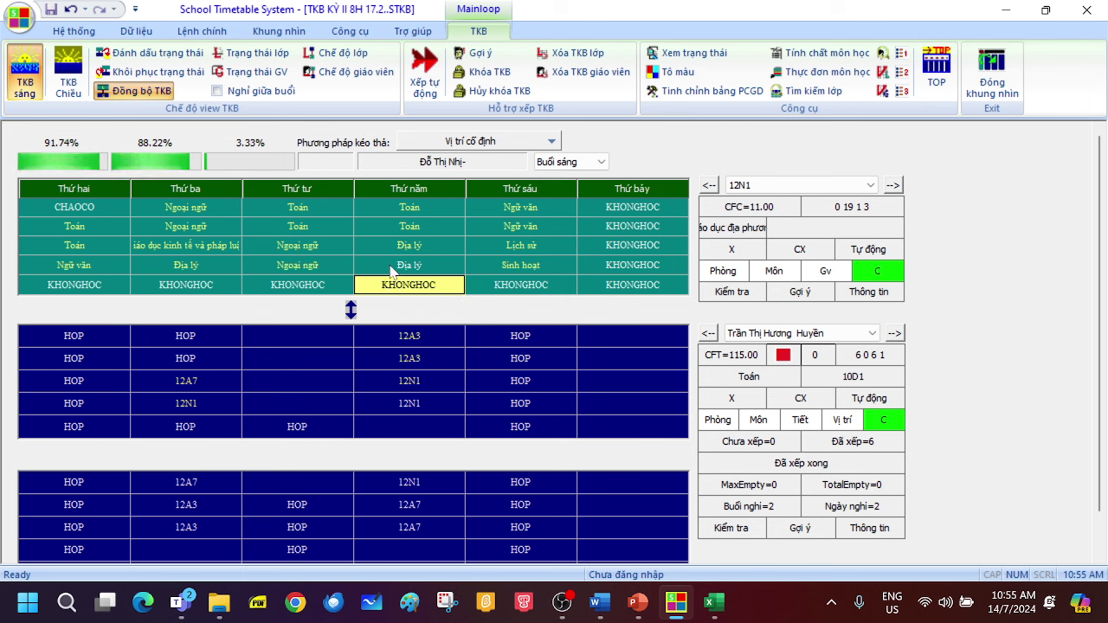
{"action": "left_click", "coordinate": [593, 606]}
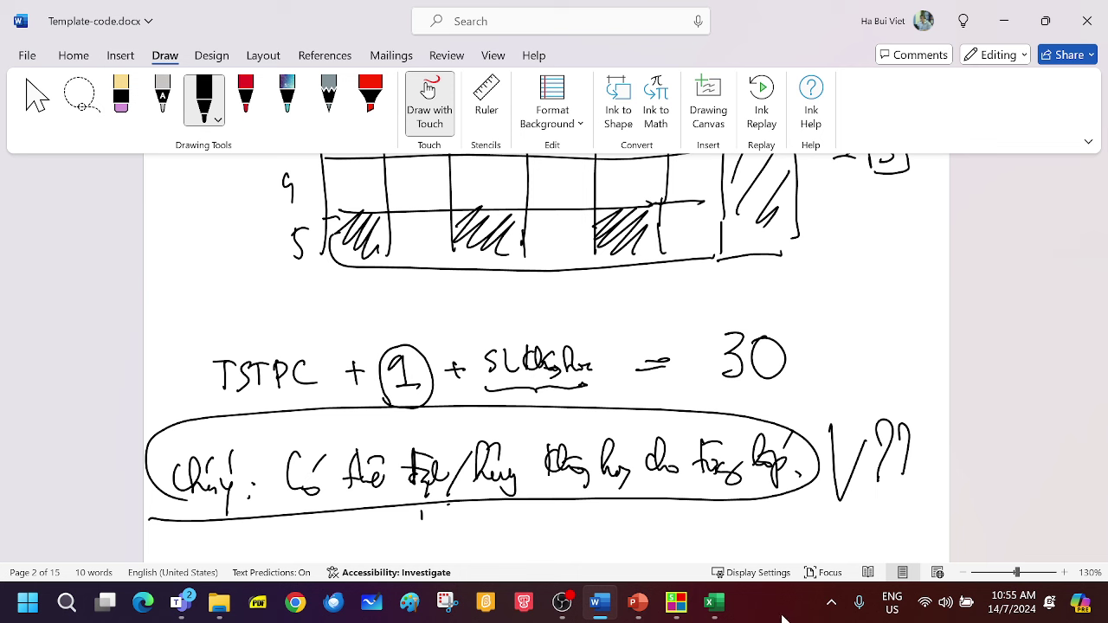
{"action": "left_click", "coordinate": [672, 613]}
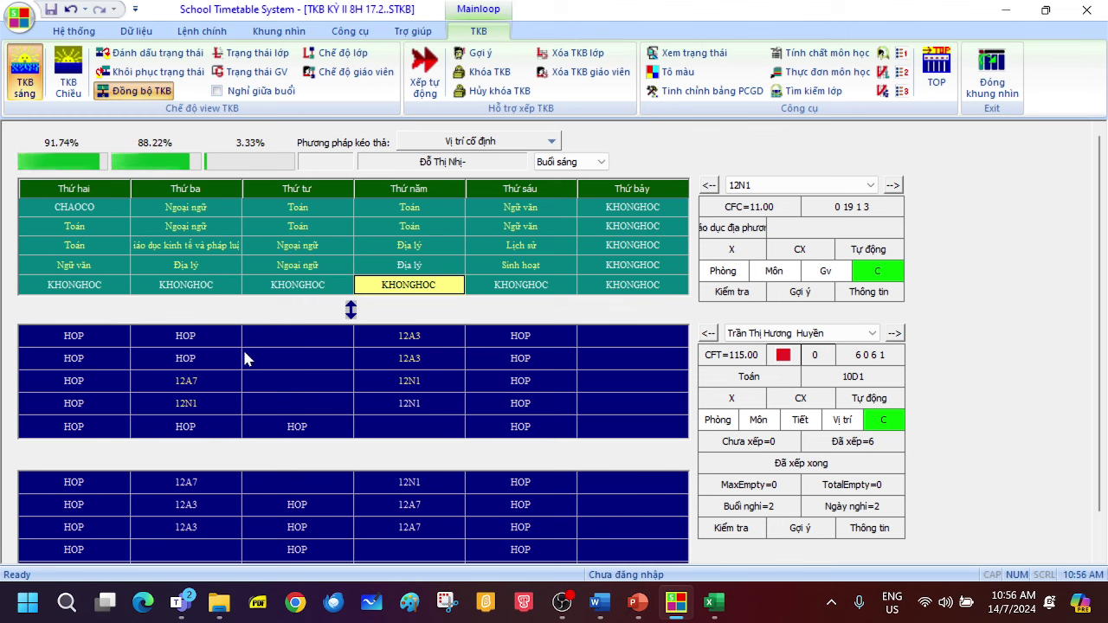
Step: Close the Mainloop view, open the Xếp trước môn học dialog and look through the subject list for Xếp môn học
{"action": "left_click", "coordinate": [1004, 78]}
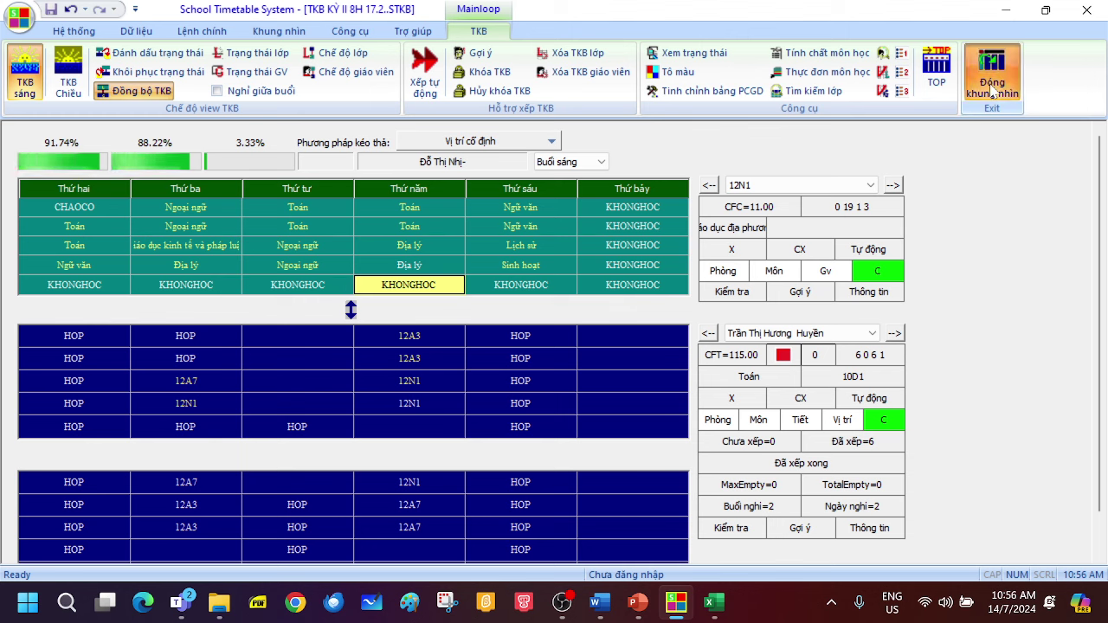
{"action": "left_click", "coordinate": [136, 31]}
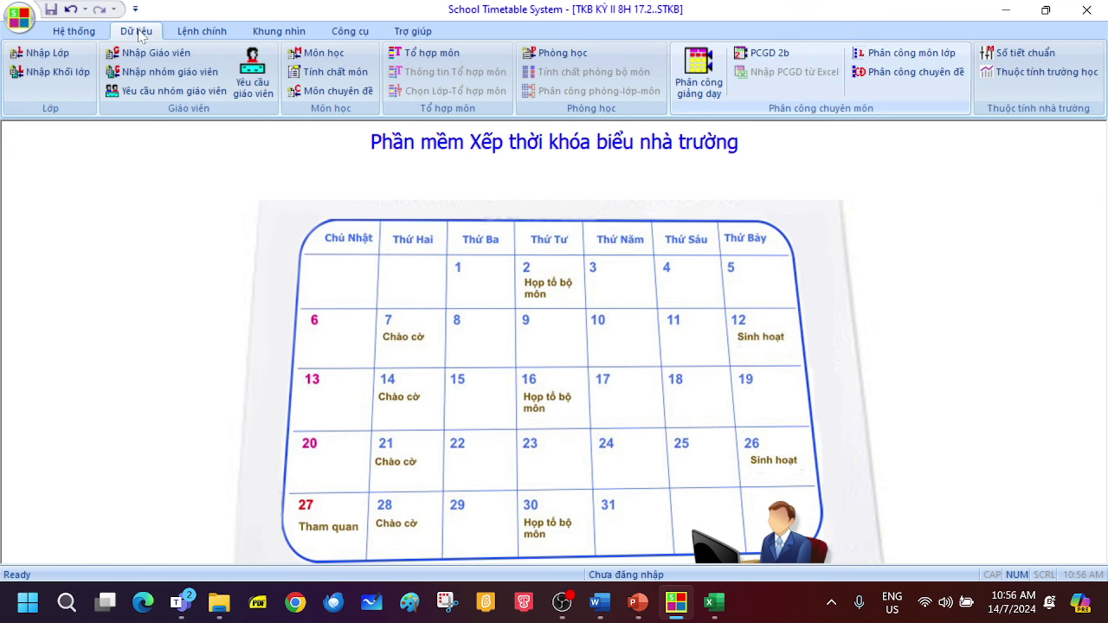
{"action": "left_click", "coordinate": [202, 31]}
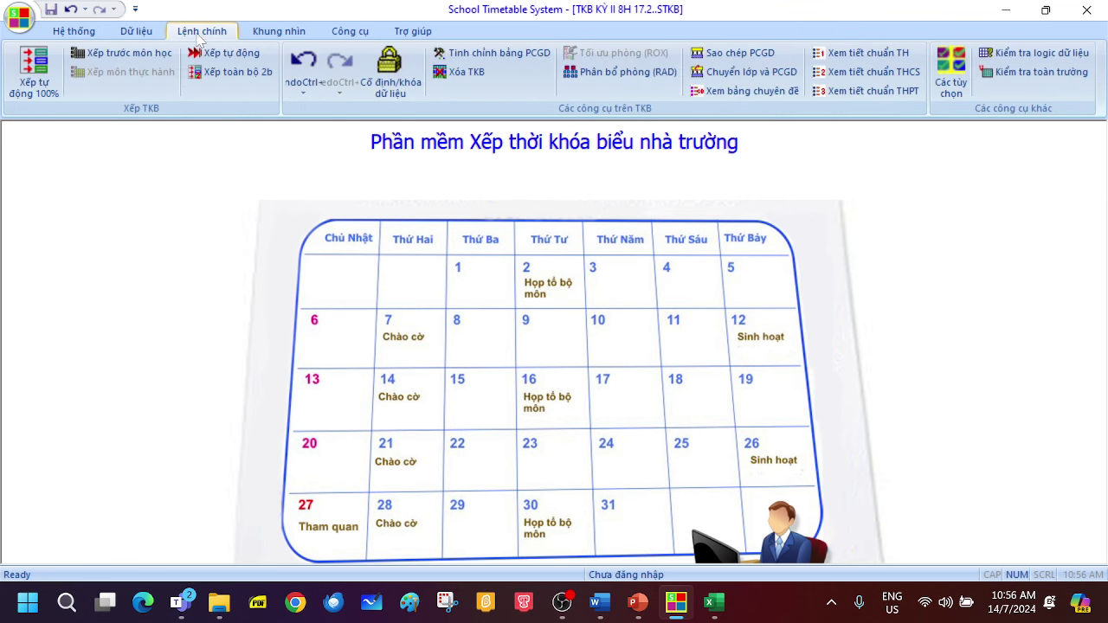
{"action": "left_click", "coordinate": [137, 54]}
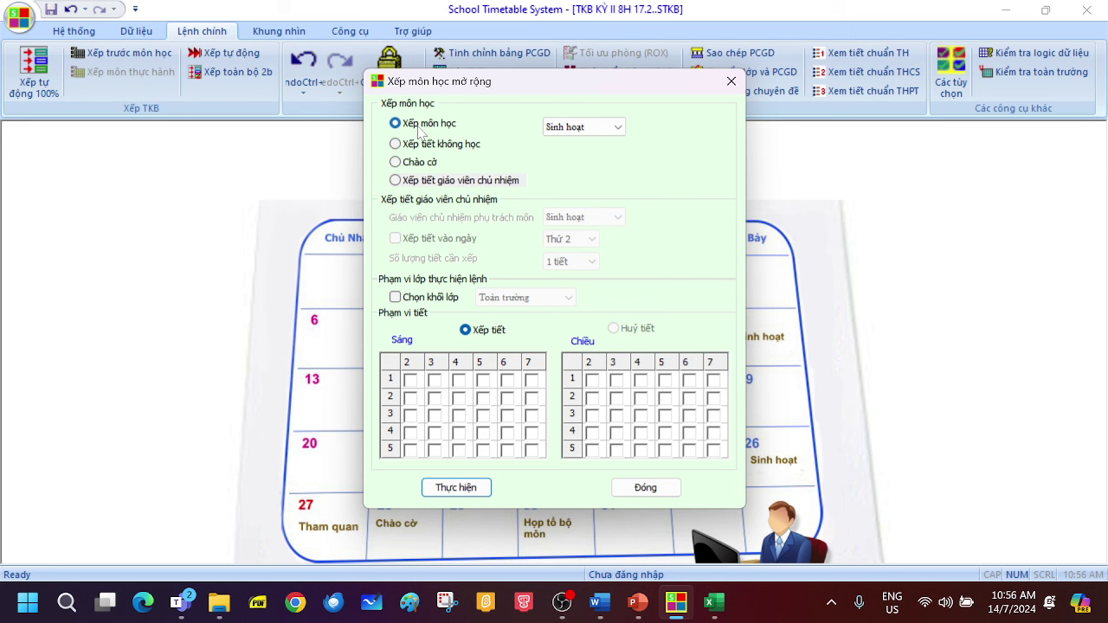
{"action": "left_click", "coordinate": [592, 130]}
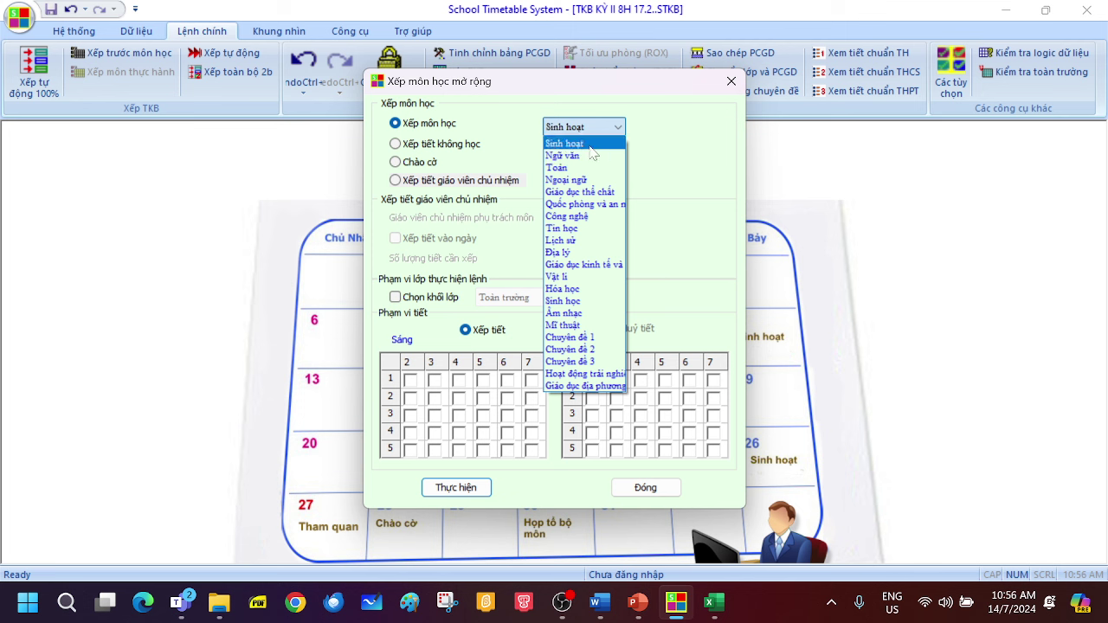
{"action": "left_click", "coordinate": [703, 173]}
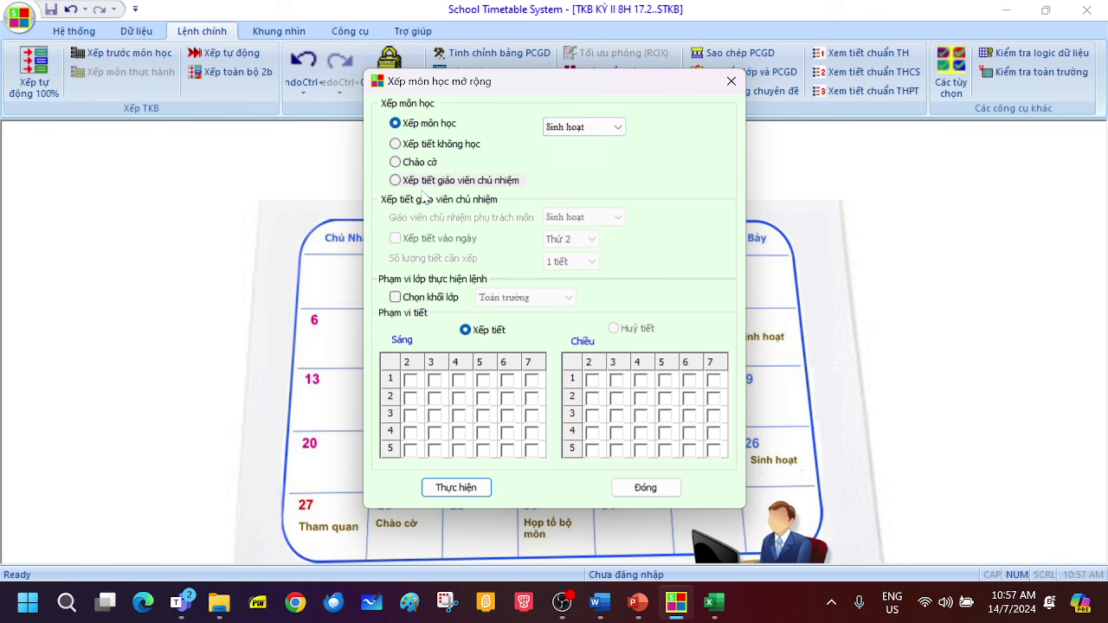
Step: View the Xếp tiết giáo viên chủ nhiệm, Chào cờ and Xếp tiết không học options, then close the dialog
{"action": "left_click", "coordinate": [394, 180]}
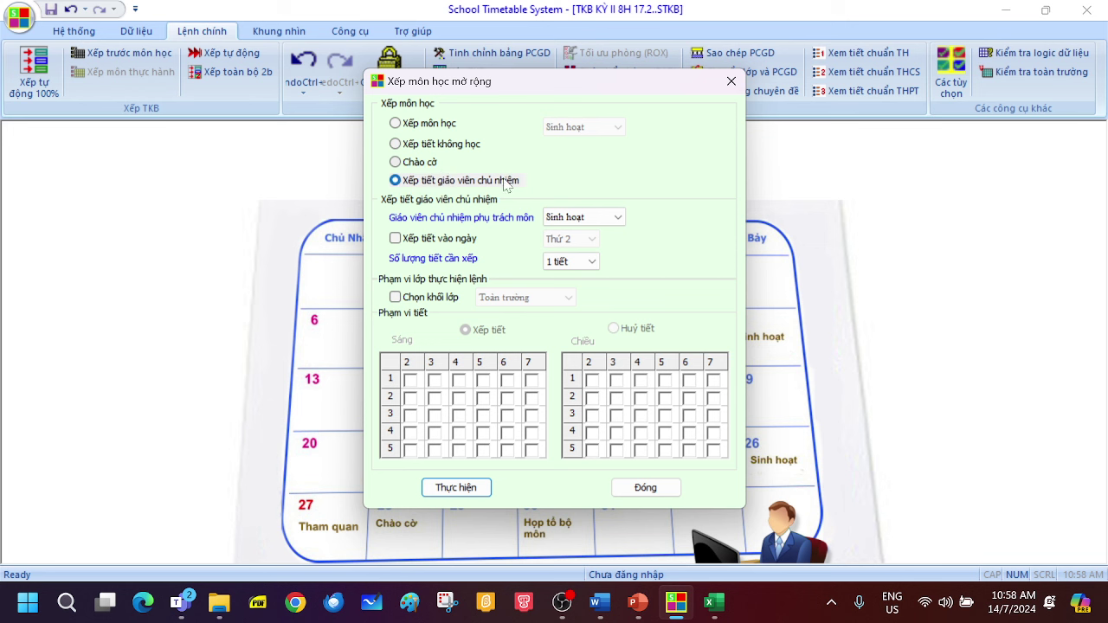
{"action": "left_click", "coordinate": [416, 162]}
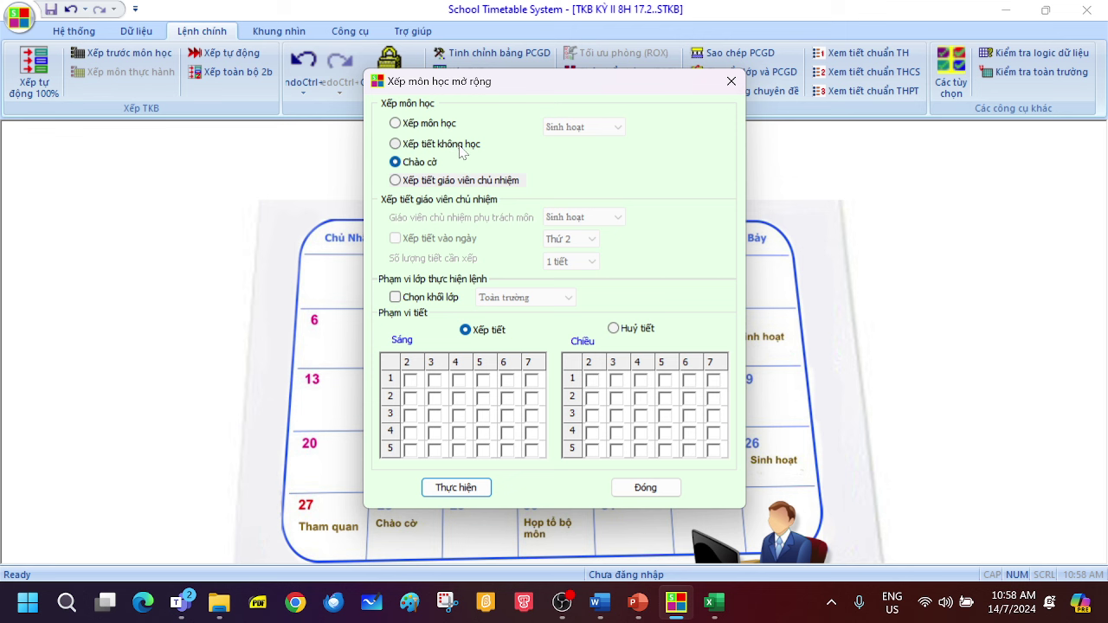
{"action": "left_click", "coordinate": [461, 149]}
{"action": "left_click", "coordinate": [658, 488]}
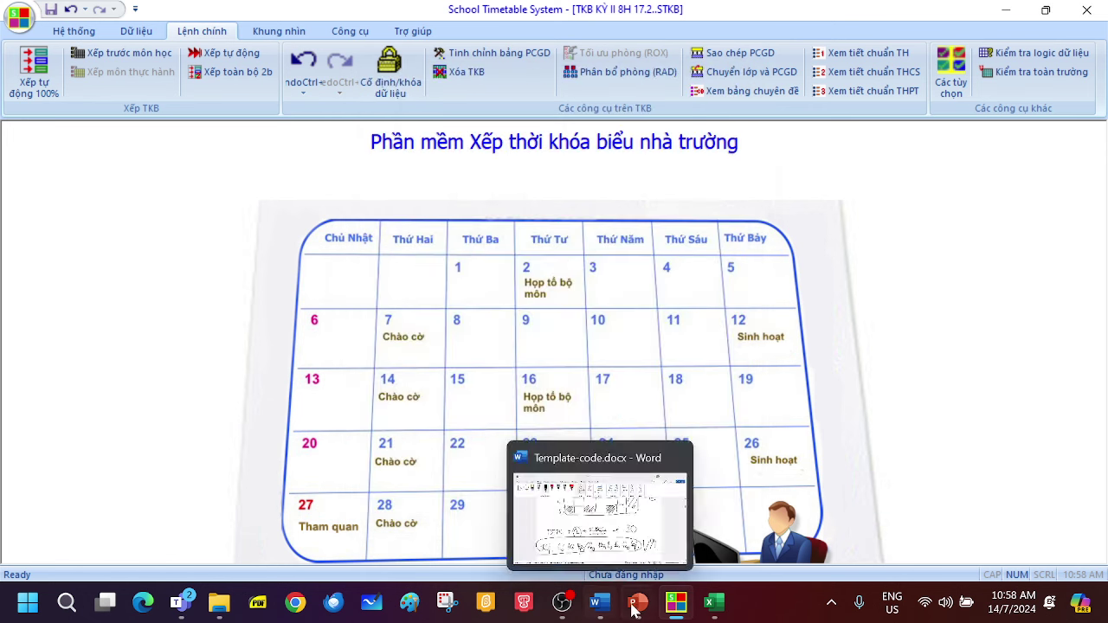
Step: Switch to the PowerPoint presentation and go back to slide 62, "4. Các bước chuẩn bị xếp thời khóa biểu"
{"action": "left_click", "coordinate": [636, 603]}
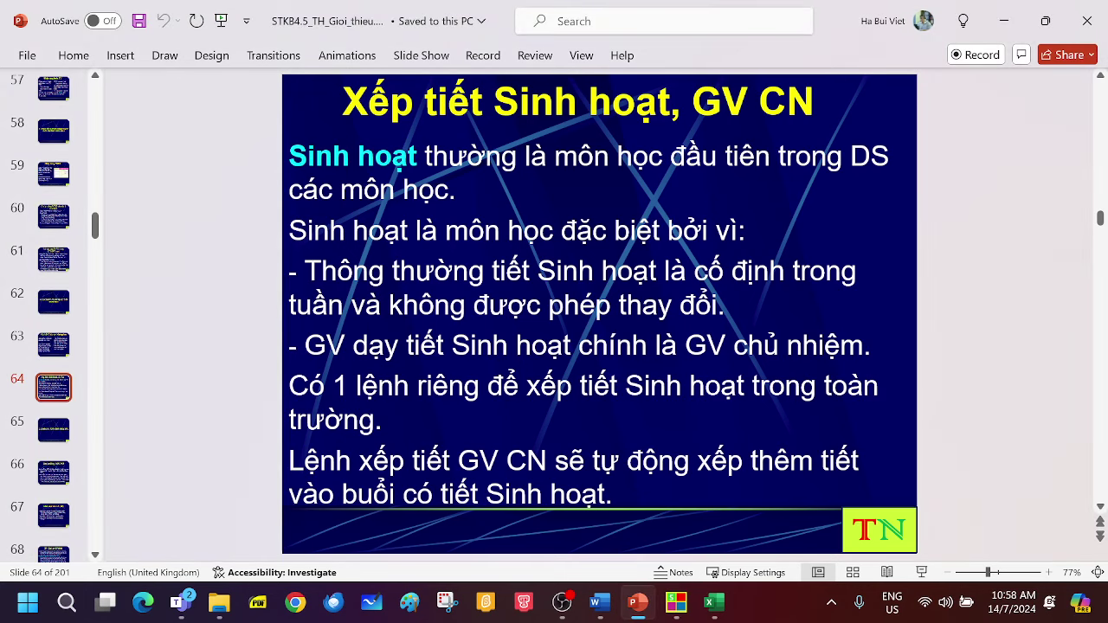
{"action": "key", "text": "Page_Up"}
{"action": "key", "text": "Page_Up"}
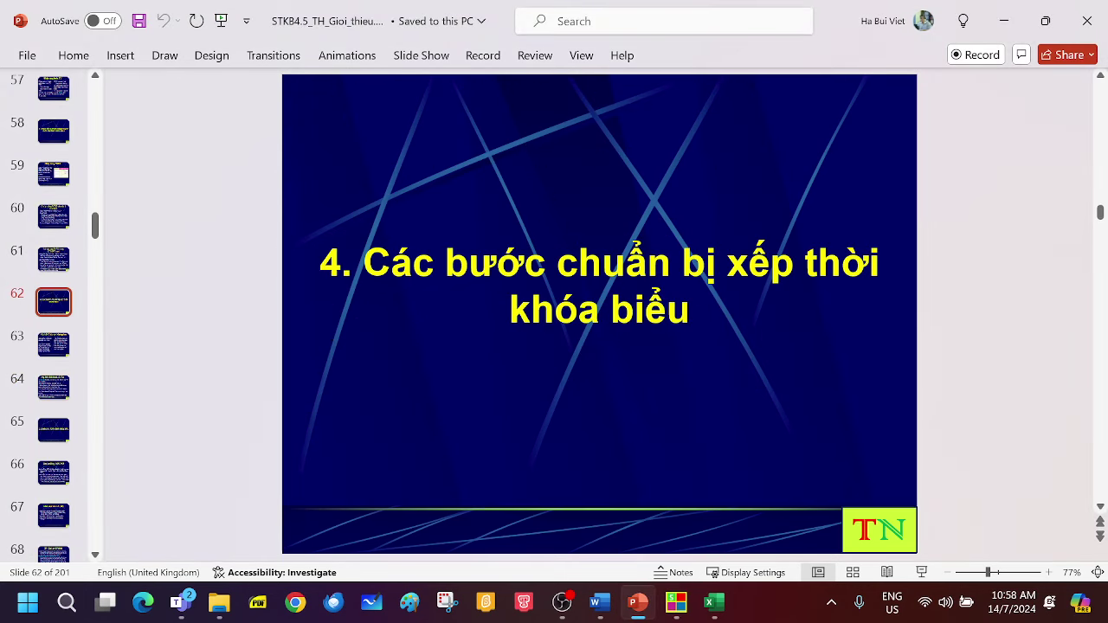
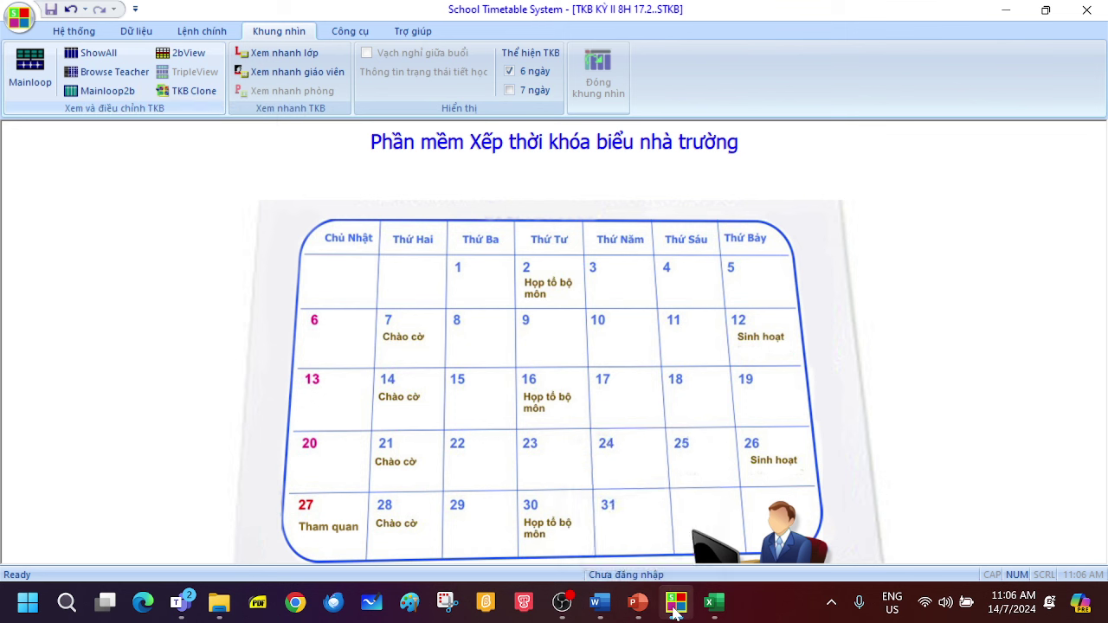
Step: Open the Mainloop view in School Timetable System to check class 12N1's timetable, and close it again
{"action": "mouse_move", "coordinate": [674, 611]}
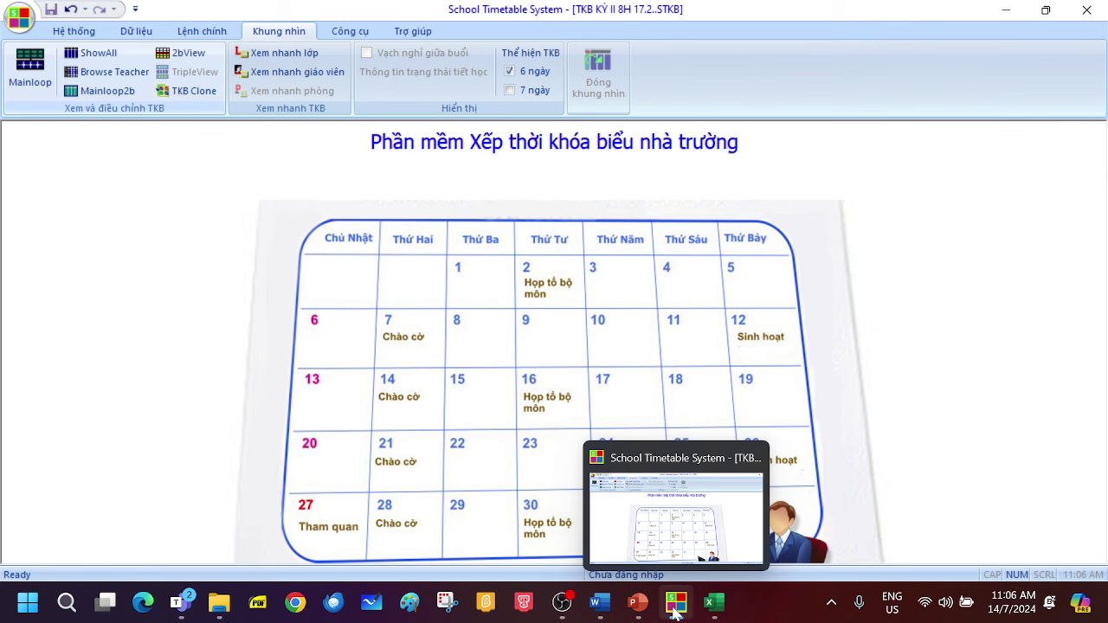
{"action": "left_click", "coordinate": [33, 73]}
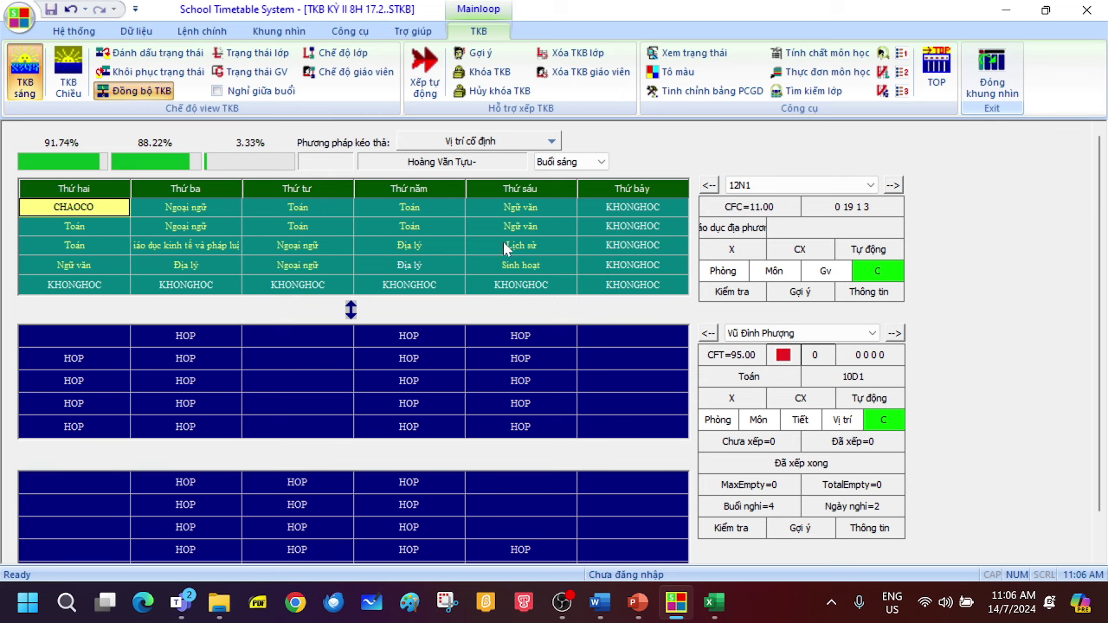
{"action": "left_click", "coordinate": [991, 76]}
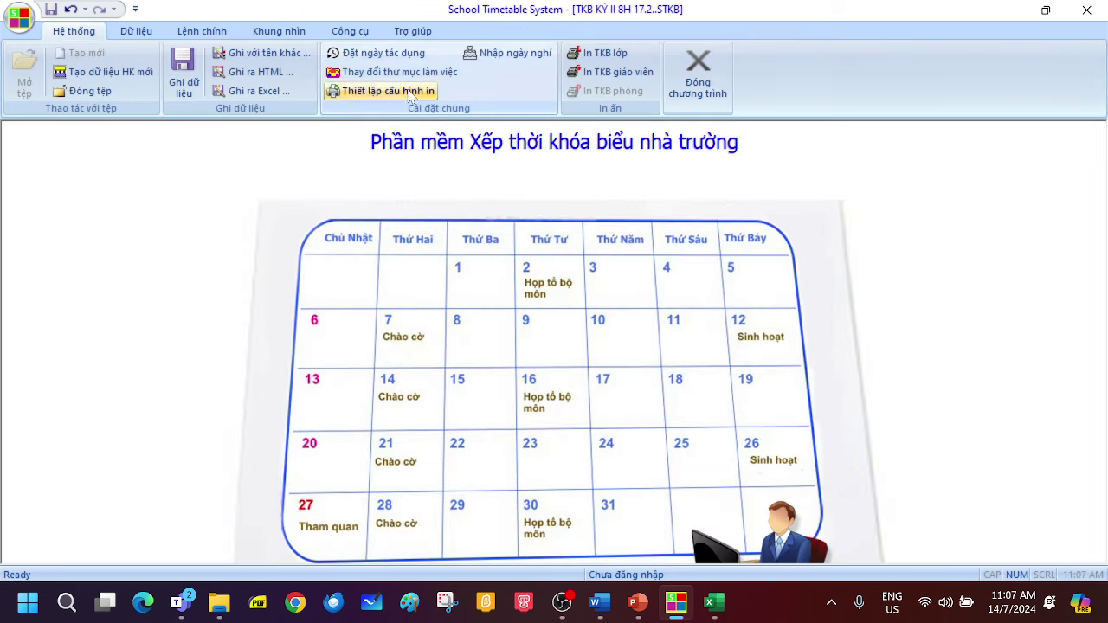
Step: Unlock all morning timetable data with the Huỷ khoá dữ liệu toàn bộ option
{"action": "left_click", "coordinate": [286, 33]}
{"action": "left_click", "coordinate": [227, 34]}
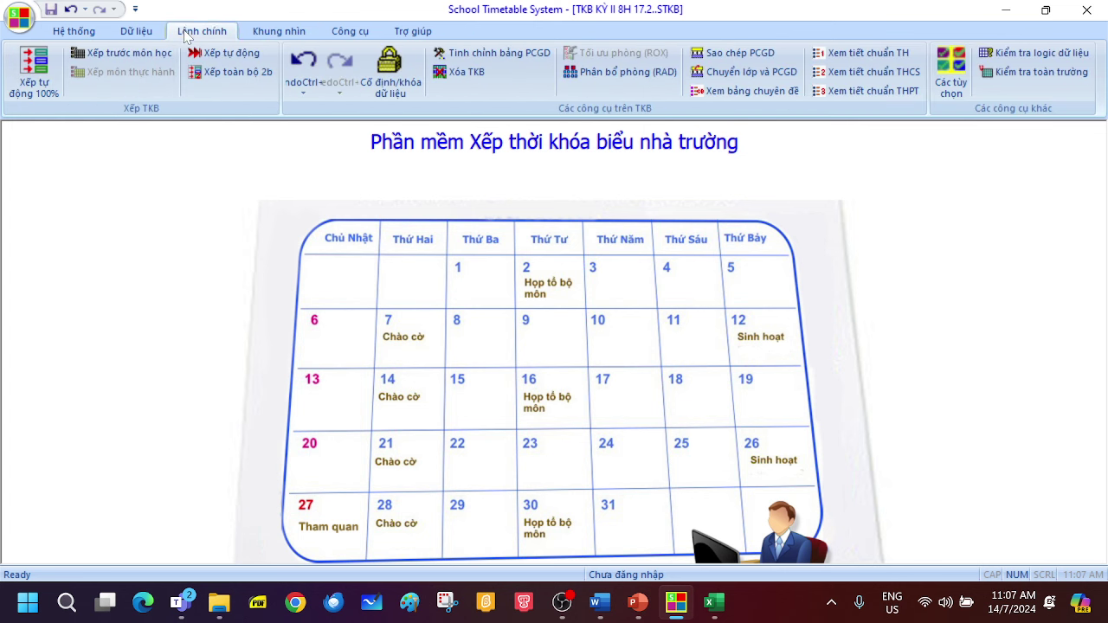
{"action": "left_click", "coordinate": [390, 71]}
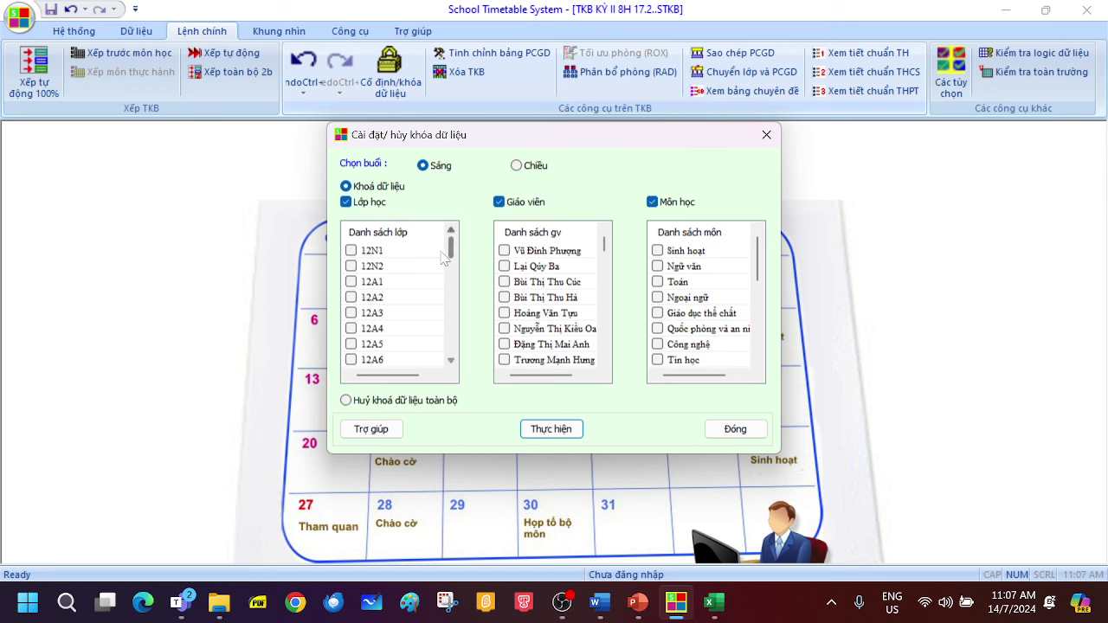
{"action": "left_click", "coordinate": [355, 402]}
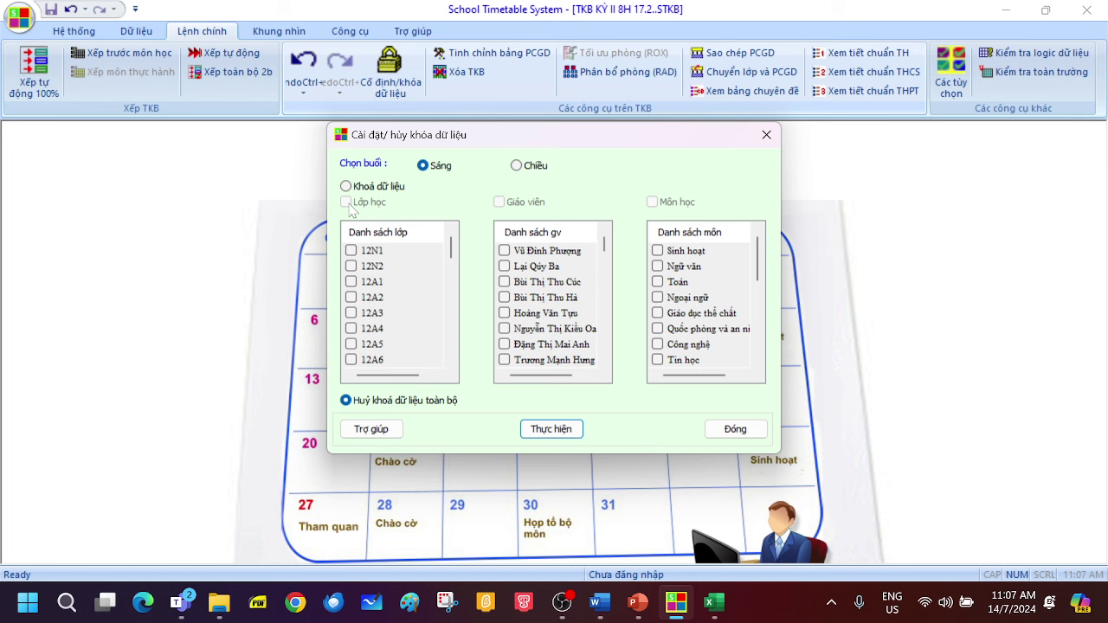
{"action": "left_click", "coordinate": [544, 430]}
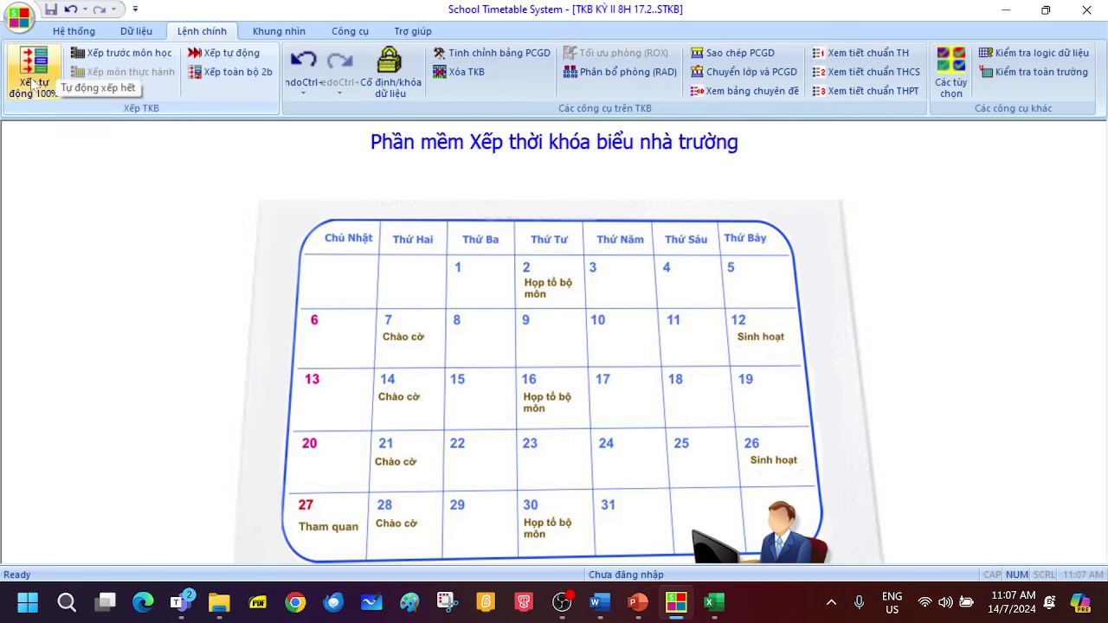
Step: Open the Mainloop view and check who teaches class 12N1's Wednesday Ngoại ngữ and Toán lessons and Thursday Địa lý lesson
{"action": "left_click", "coordinate": [277, 31]}
{"action": "left_click", "coordinate": [29, 69]}
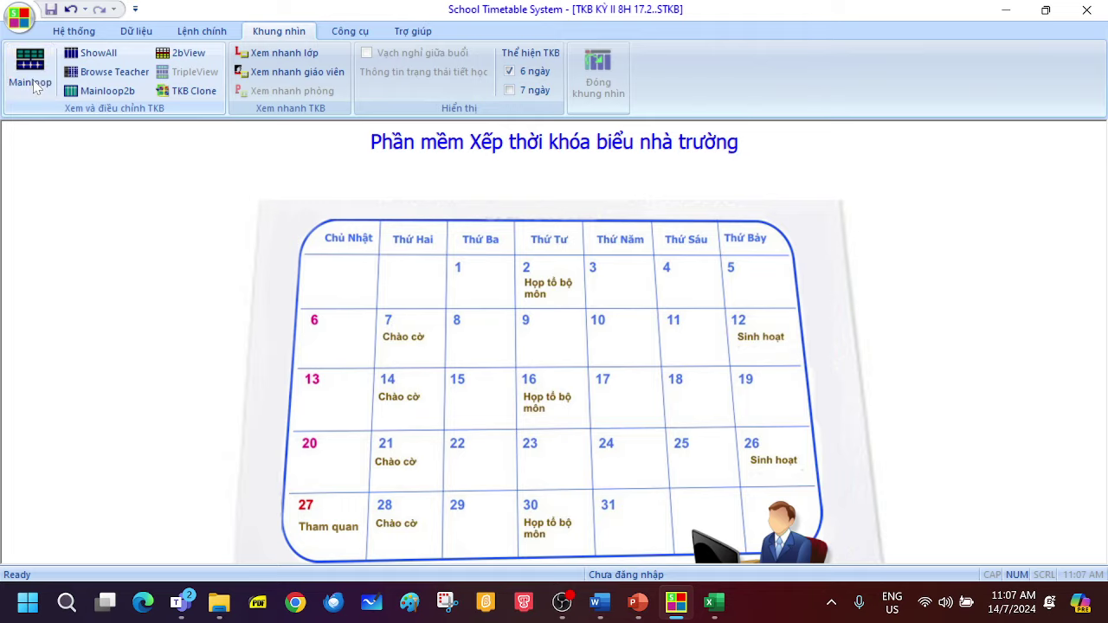
{"action": "left_click", "coordinate": [290, 251]}
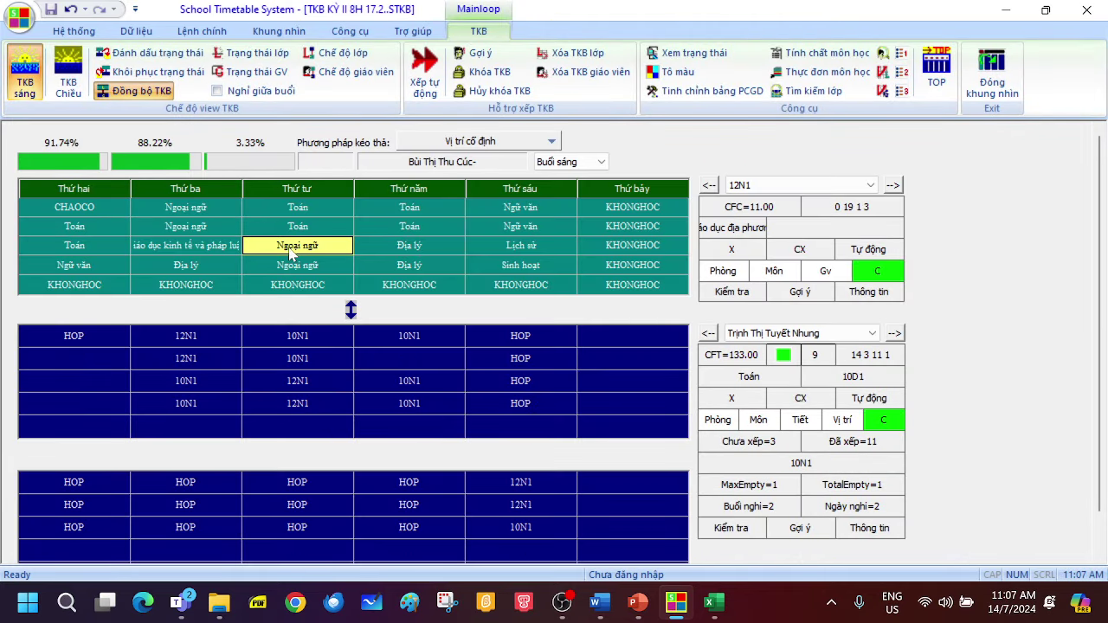
{"action": "left_click", "coordinate": [297, 227]}
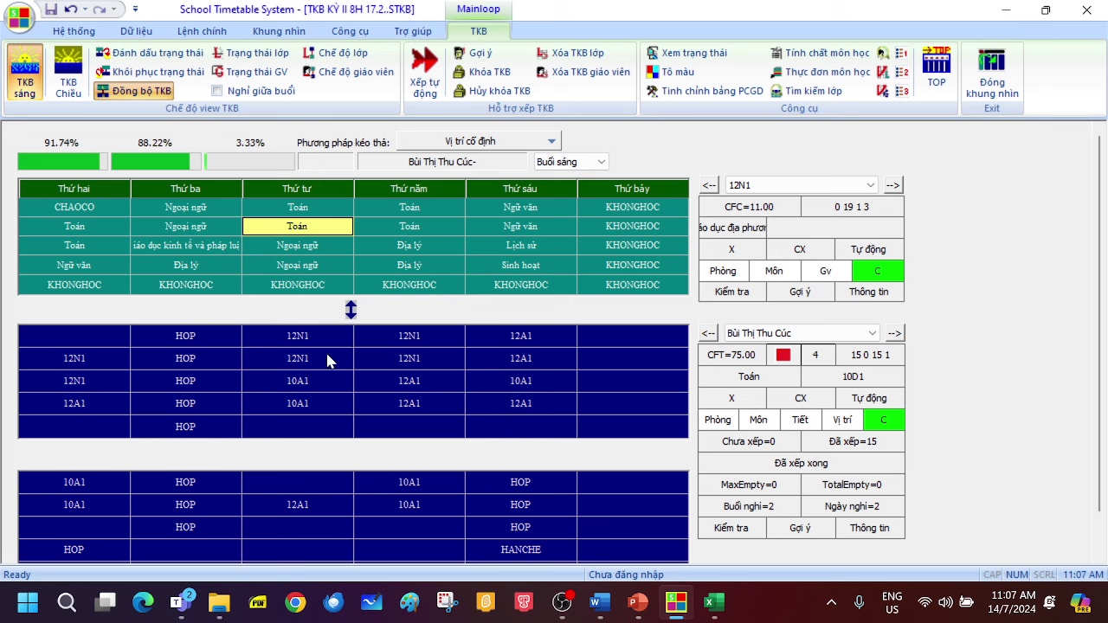
{"action": "left_click", "coordinate": [415, 249]}
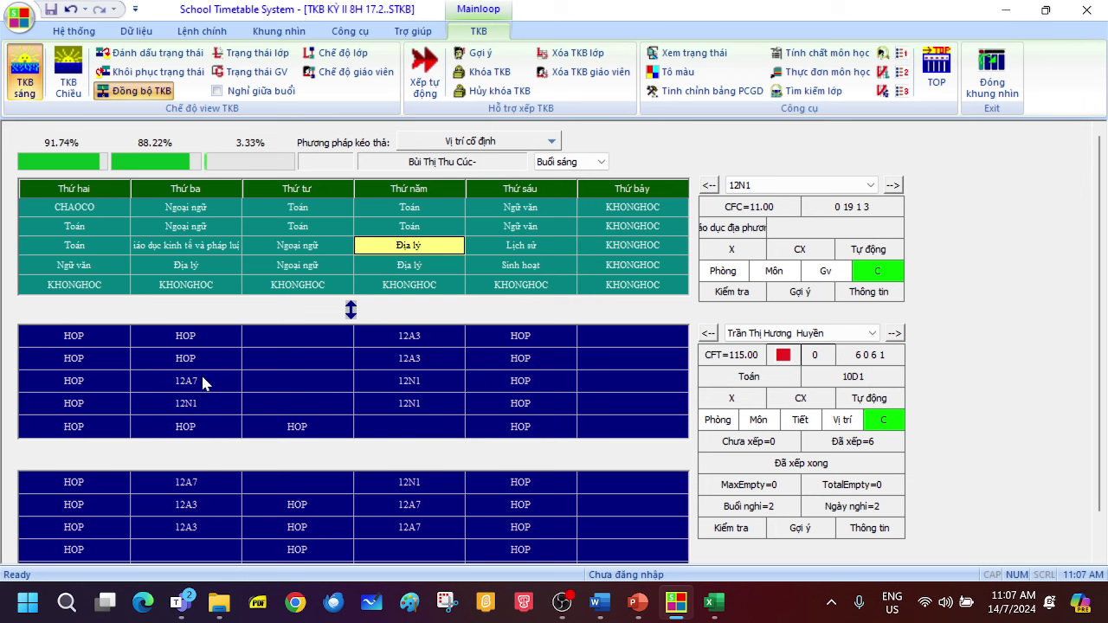
Step: Browse forward through the following teachers' timetables while class 12N1 stays displayed
{"action": "left_click", "coordinate": [892, 334]}
{"action": "left_click", "coordinate": [892, 333]}
{"action": "left_click", "coordinate": [892, 333]}
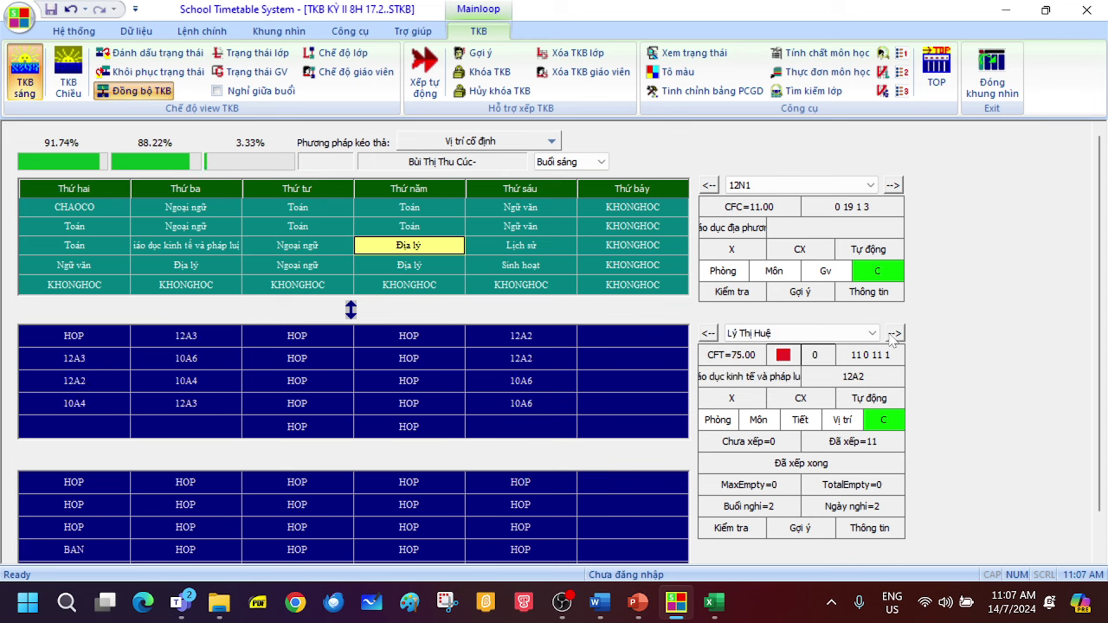
{"action": "left_click", "coordinate": [893, 335]}
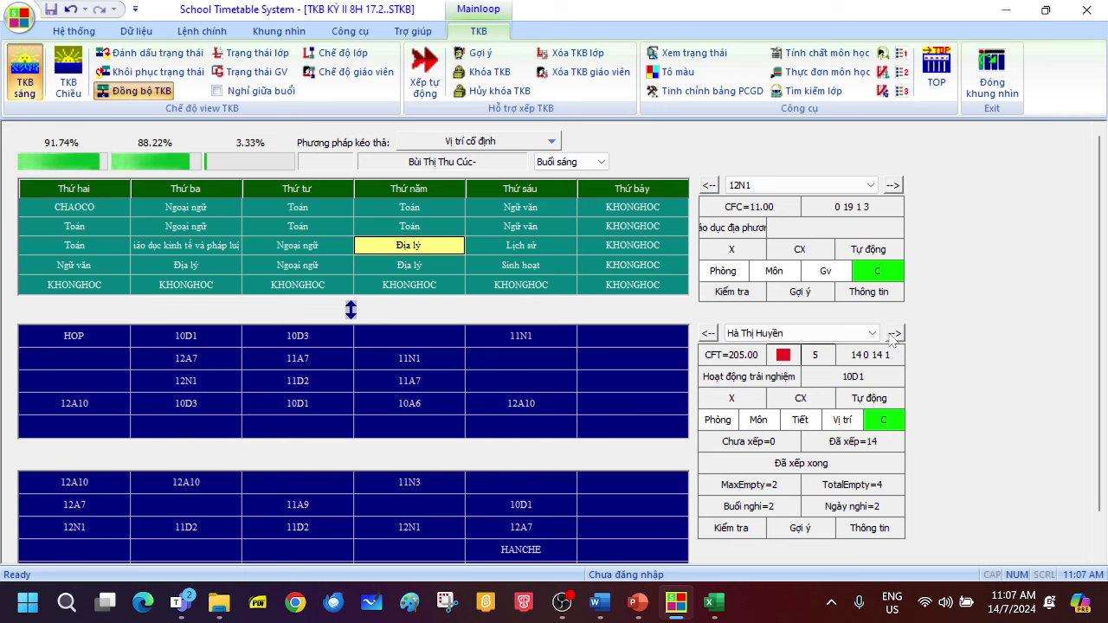
{"action": "left_click", "coordinate": [892, 334]}
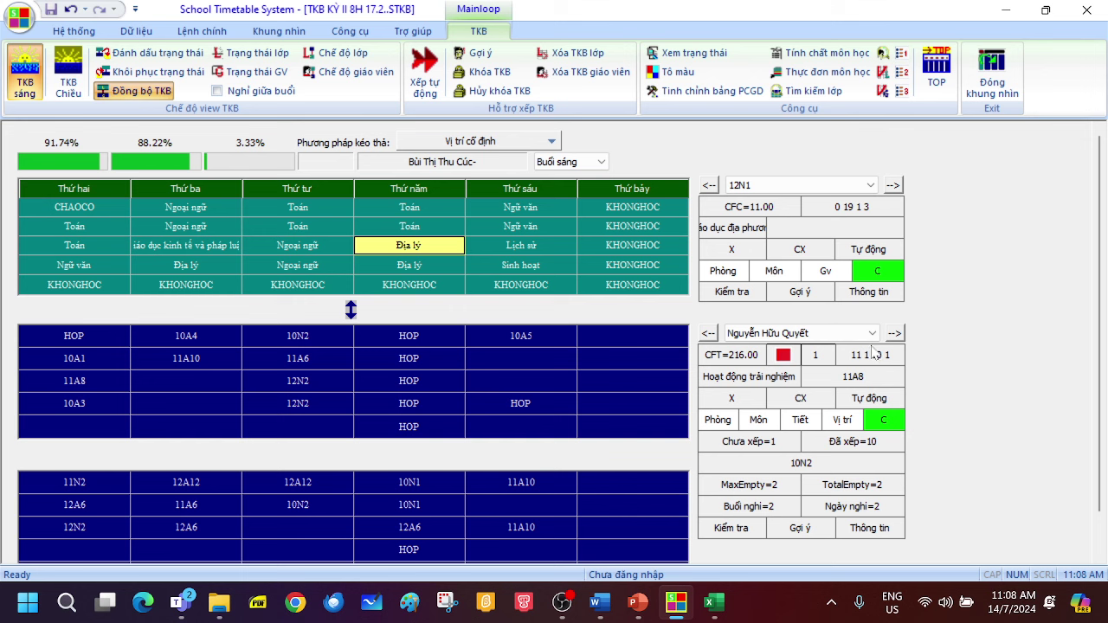
Step: Display class 12N2 and compare the teacher's Thursday period 3 lesson in 12N2 with the Friday period 3 lesson in 10D2
{"action": "left_click", "coordinate": [892, 185]}
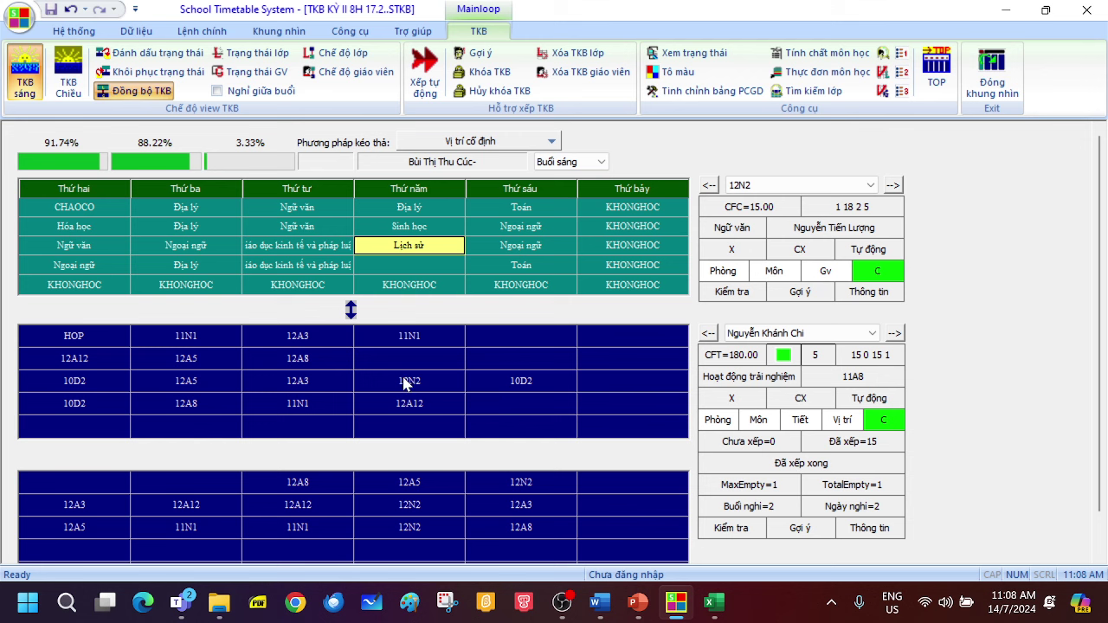
{"action": "left_click", "coordinate": [515, 389]}
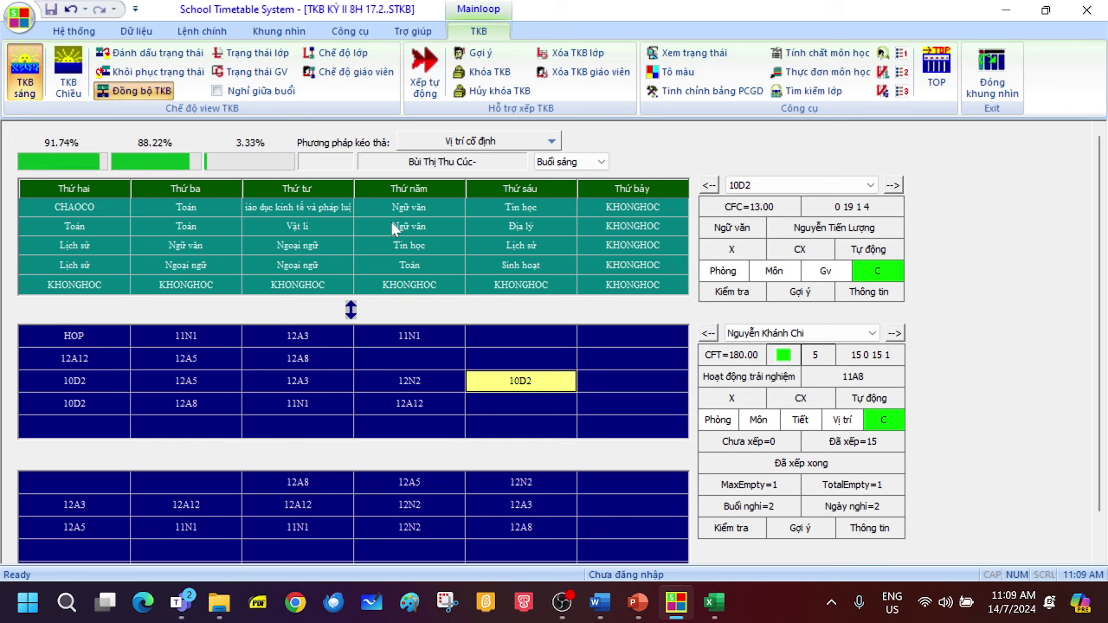
{"action": "left_click", "coordinate": [403, 391]}
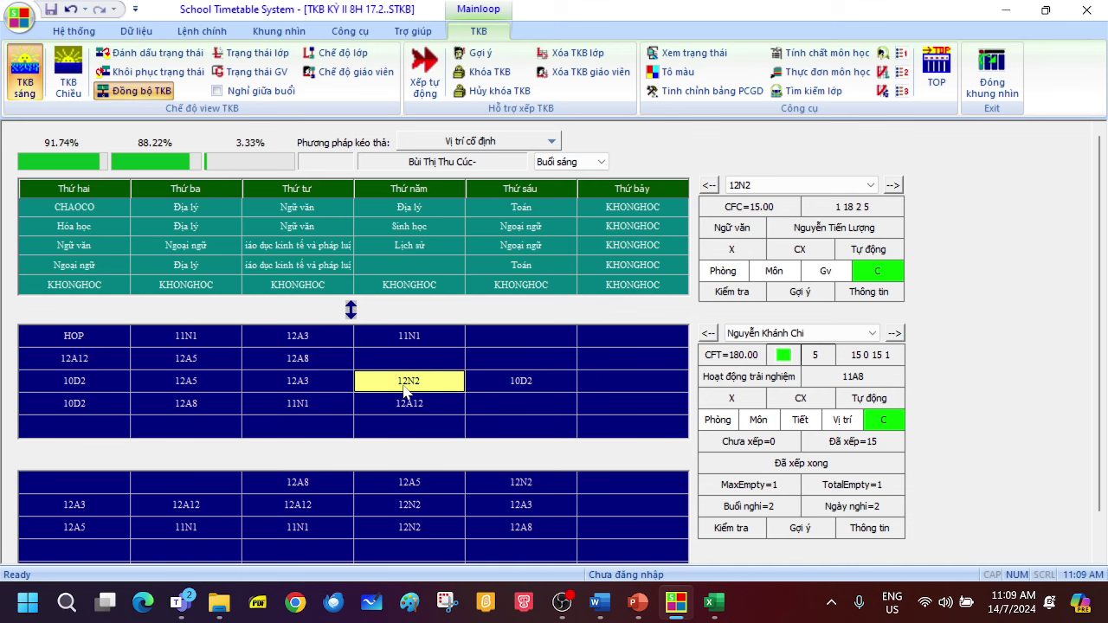
{"action": "left_click", "coordinate": [497, 378]}
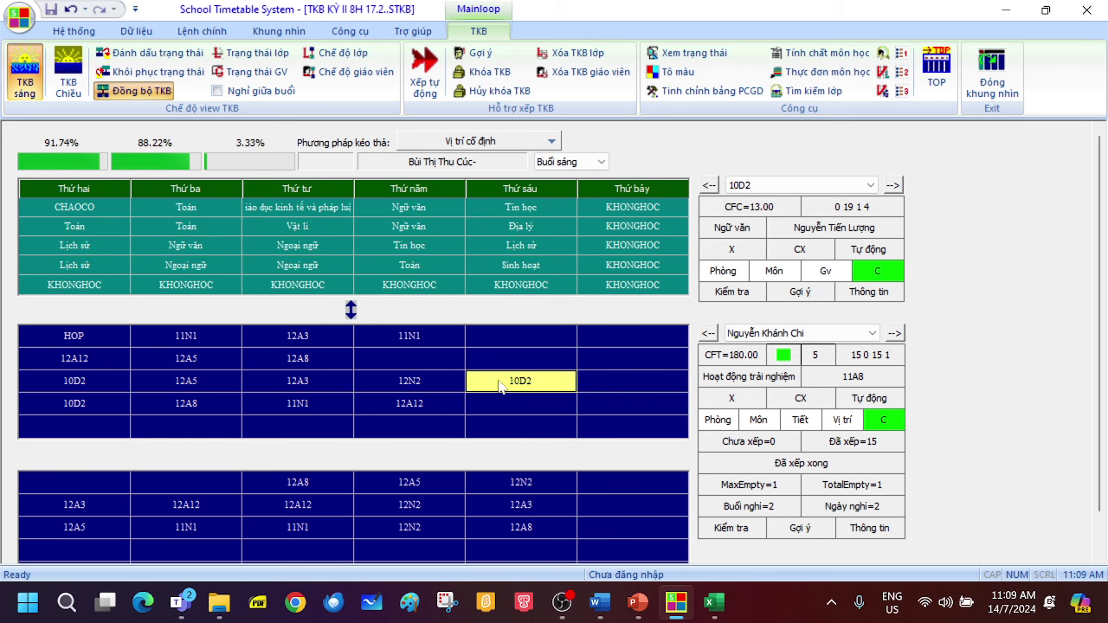
{"action": "left_click", "coordinate": [420, 390]}
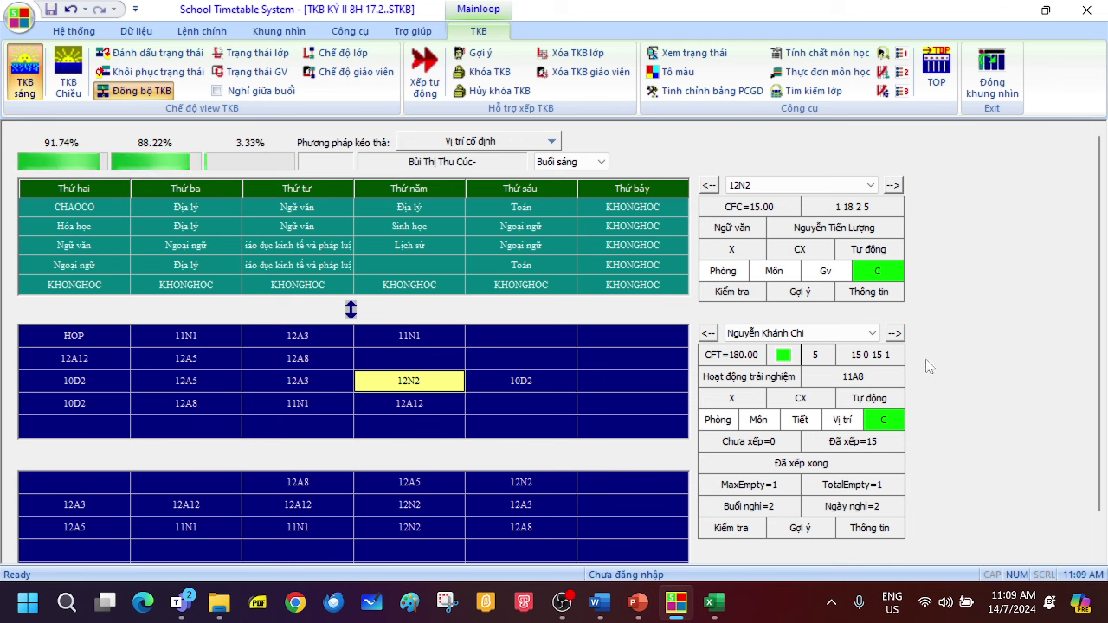
Step: Browse the teachers' timetables to find the Địa lý teacher who has a lone Friday period 1 lesson in 11A4
{"action": "left_click", "coordinate": [893, 333]}
{"action": "left_click", "coordinate": [893, 334]}
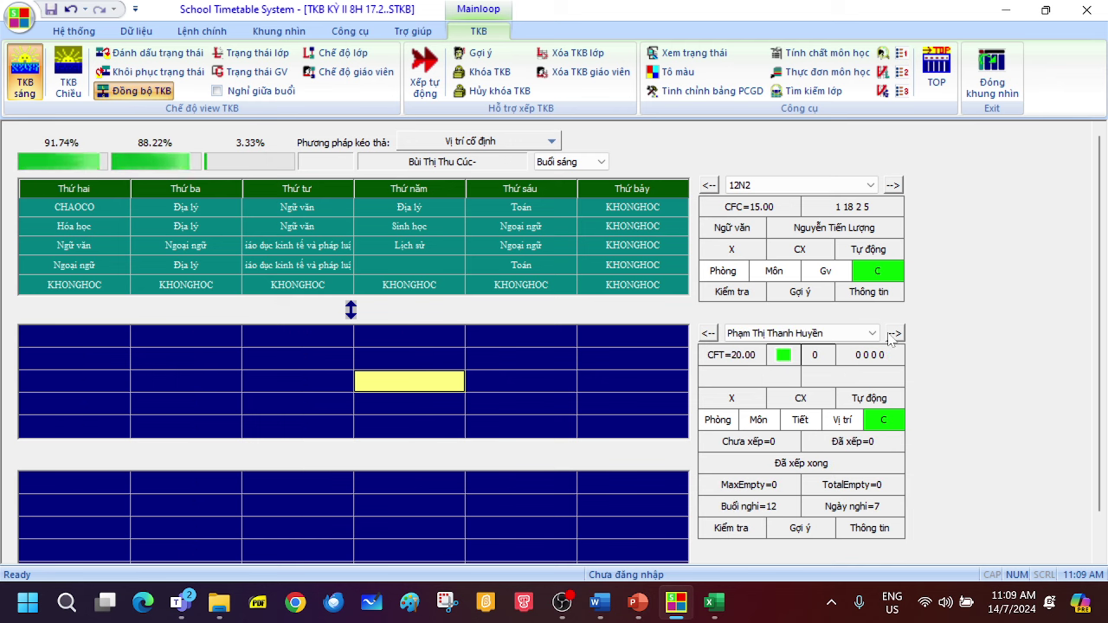
{"action": "left_click", "coordinate": [893, 334]}
{"action": "left_click", "coordinate": [894, 335]}
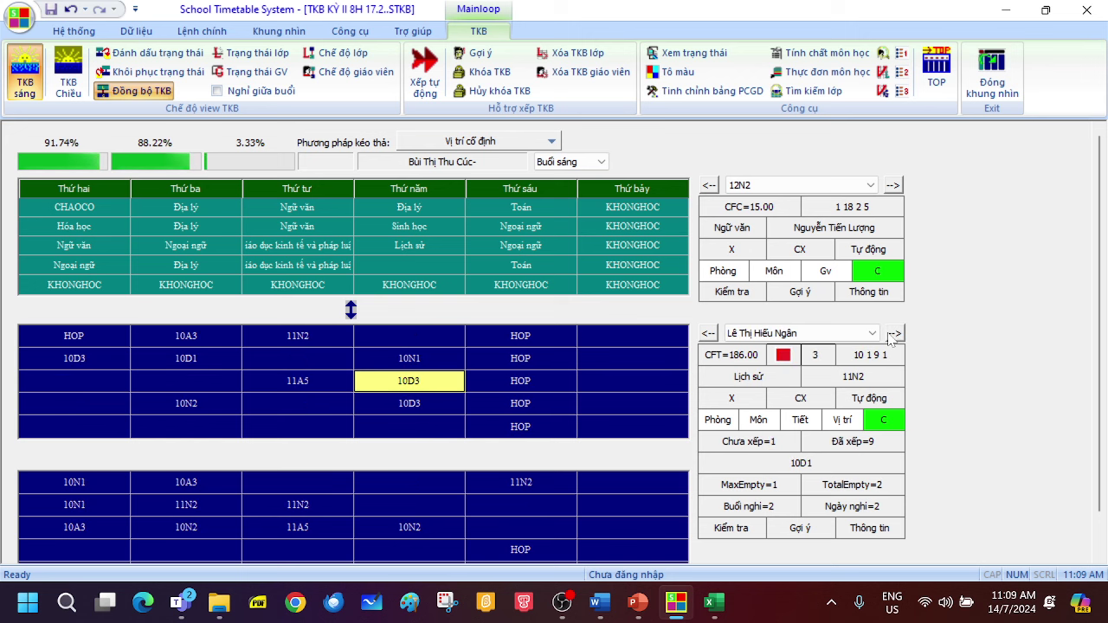
{"action": "left_click", "coordinate": [893, 334]}
{"action": "left_click", "coordinate": [894, 334]}
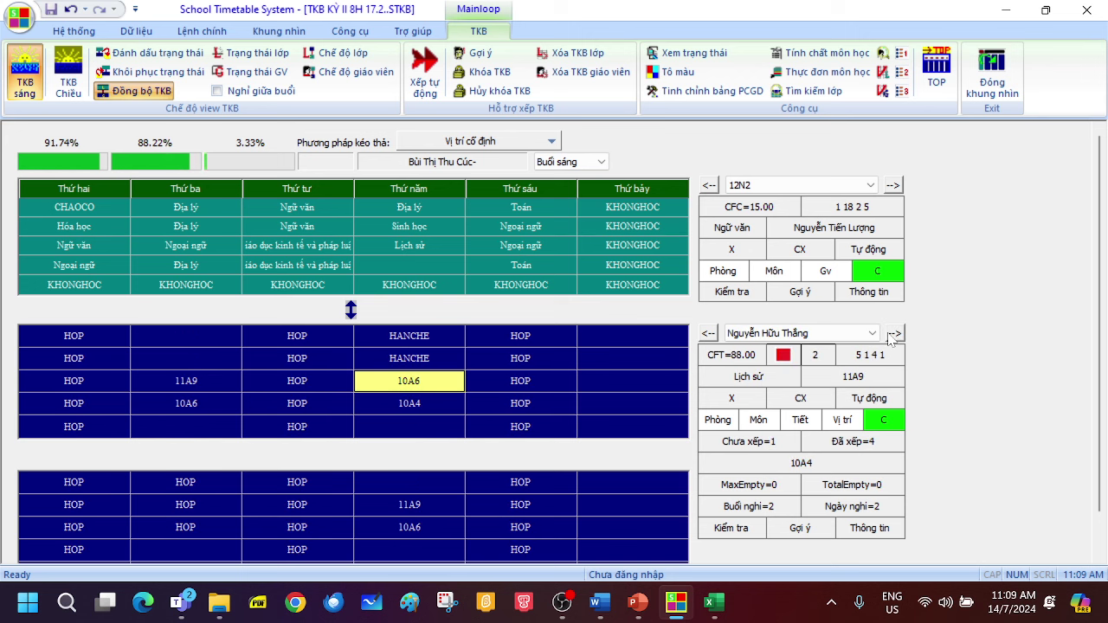
{"action": "left_click", "coordinate": [893, 334]}
{"action": "left_click", "coordinate": [893, 334]}
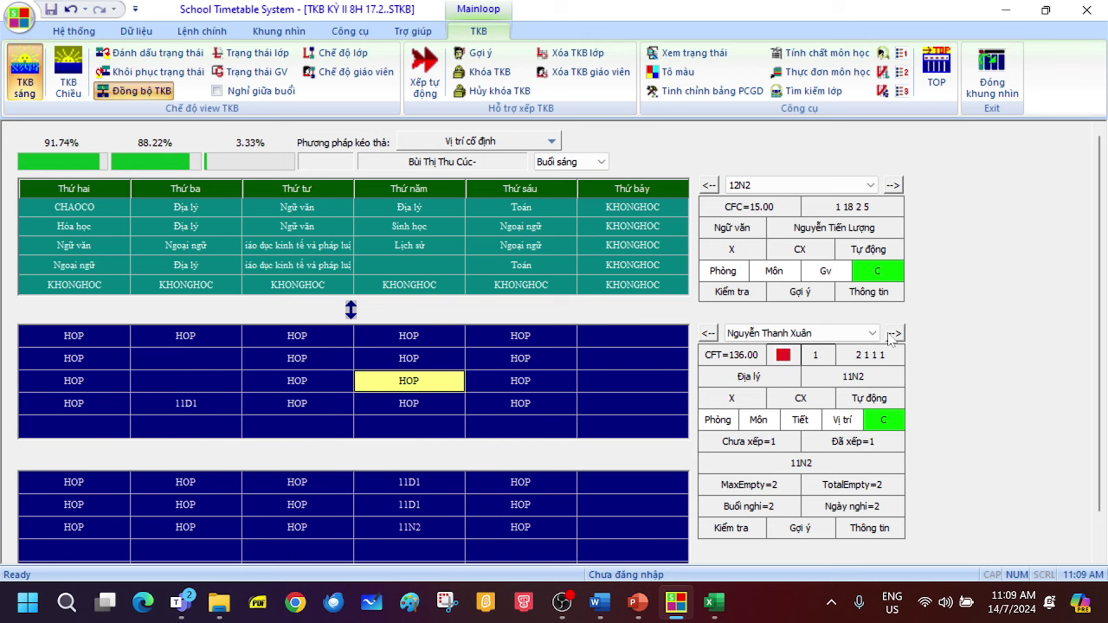
{"action": "left_click", "coordinate": [894, 334]}
{"action": "left_click", "coordinate": [893, 334]}
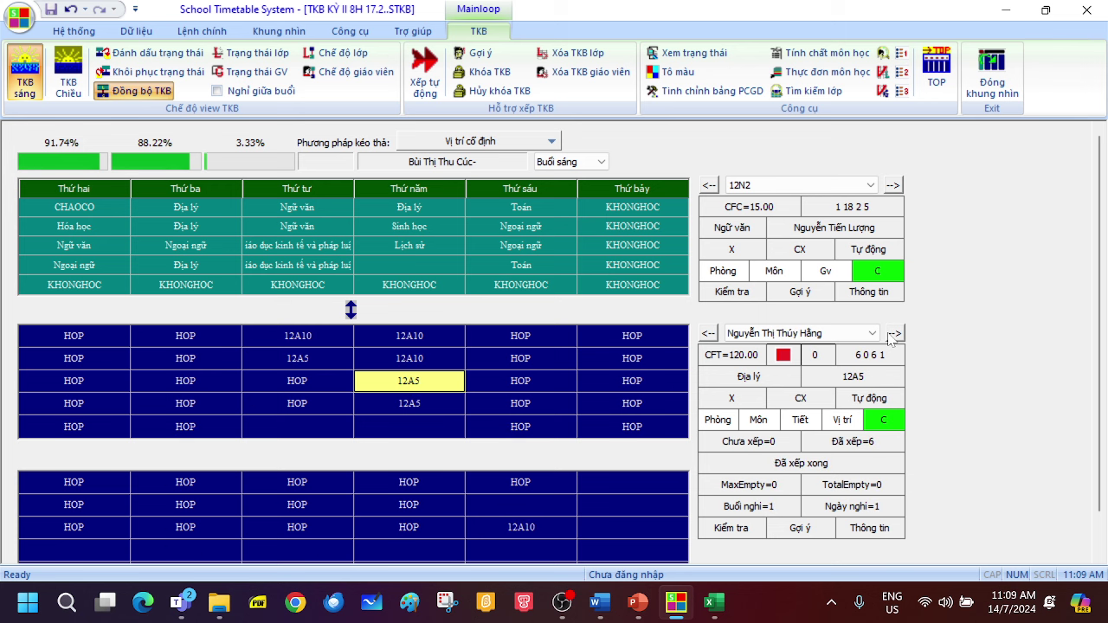
{"action": "left_click", "coordinate": [708, 334]}
{"action": "left_click", "coordinate": [708, 334]}
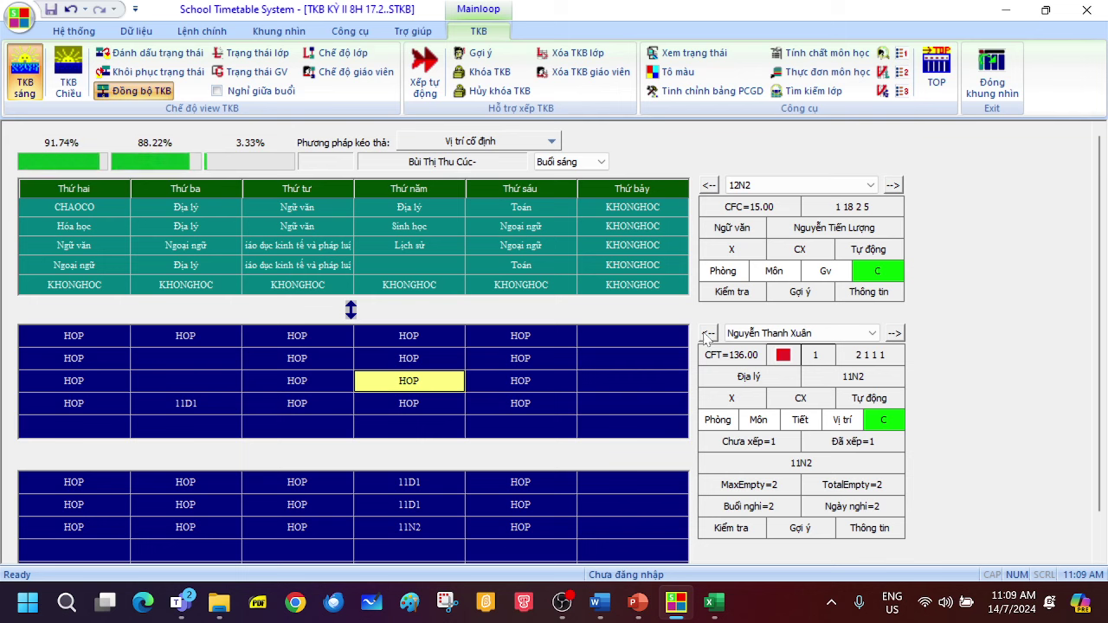
{"action": "left_click", "coordinate": [893, 334]}
{"action": "left_click", "coordinate": [893, 334]}
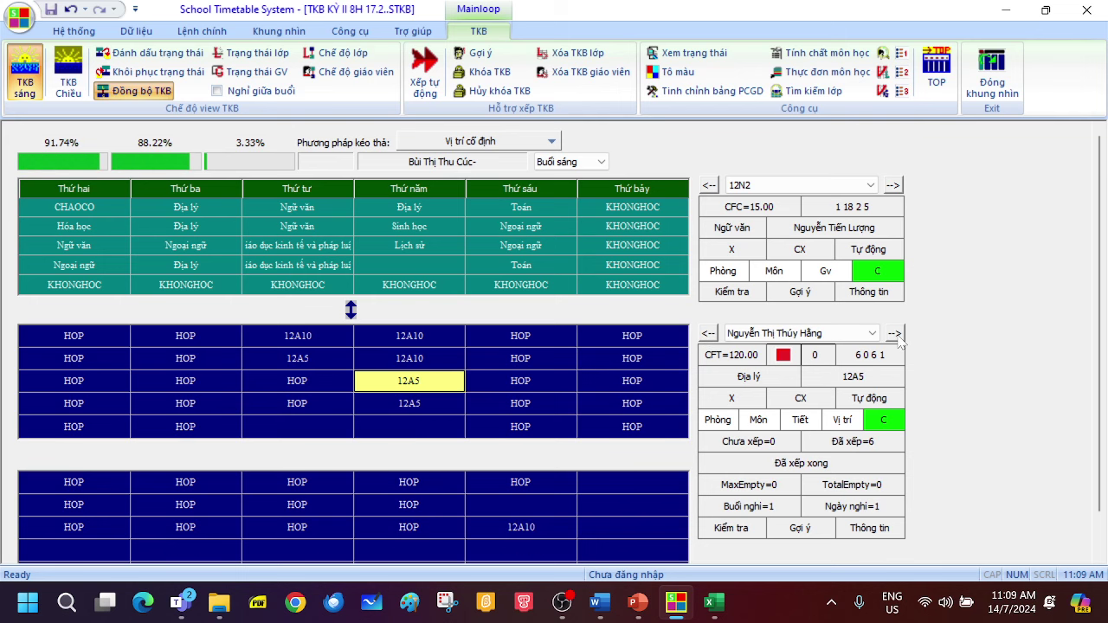
{"action": "left_click", "coordinate": [894, 335]}
{"action": "left_click", "coordinate": [894, 335]}
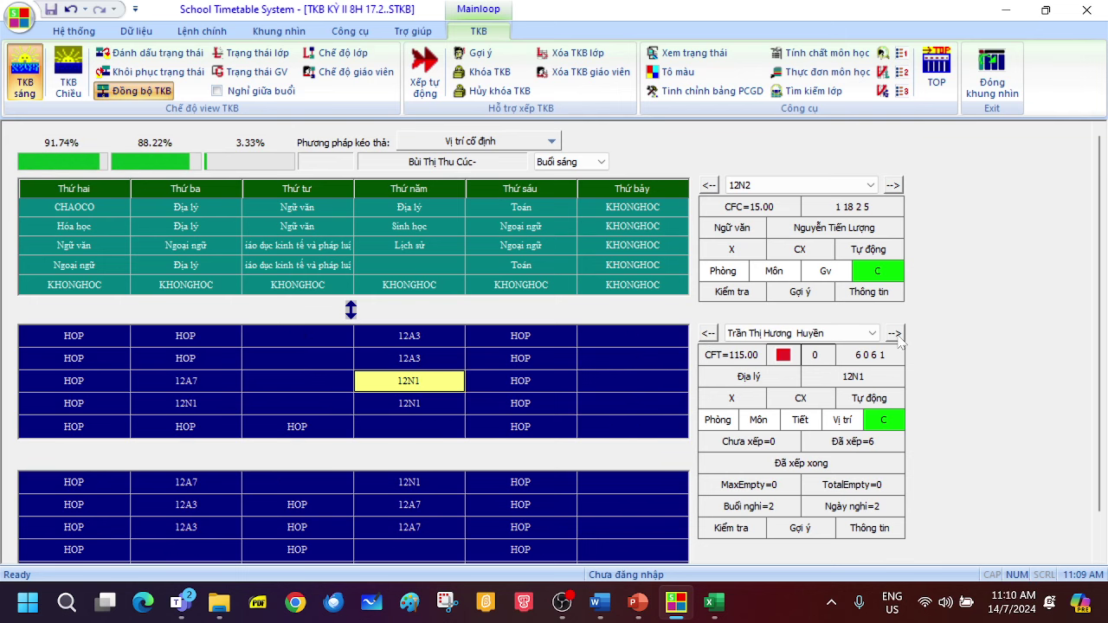
{"action": "left_click", "coordinate": [894, 335]}
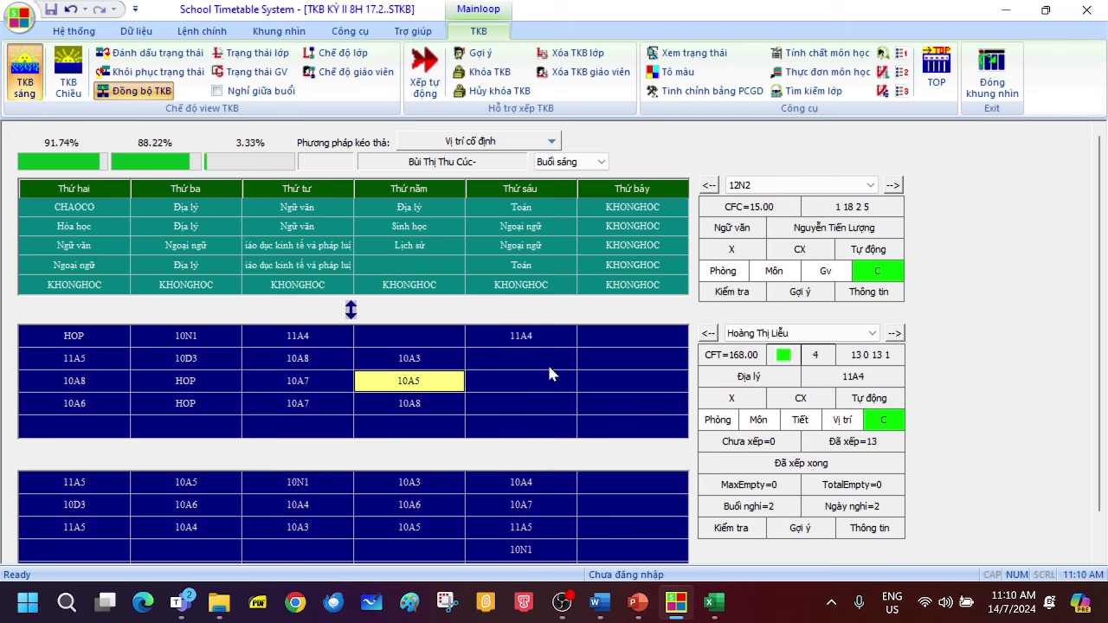
Step: Try to move the teacher's 11A4 lesson from Friday period 1 to Thursday period 1 using Vị trí cố định, declining another algorithm
{"action": "left_click", "coordinate": [521, 342]}
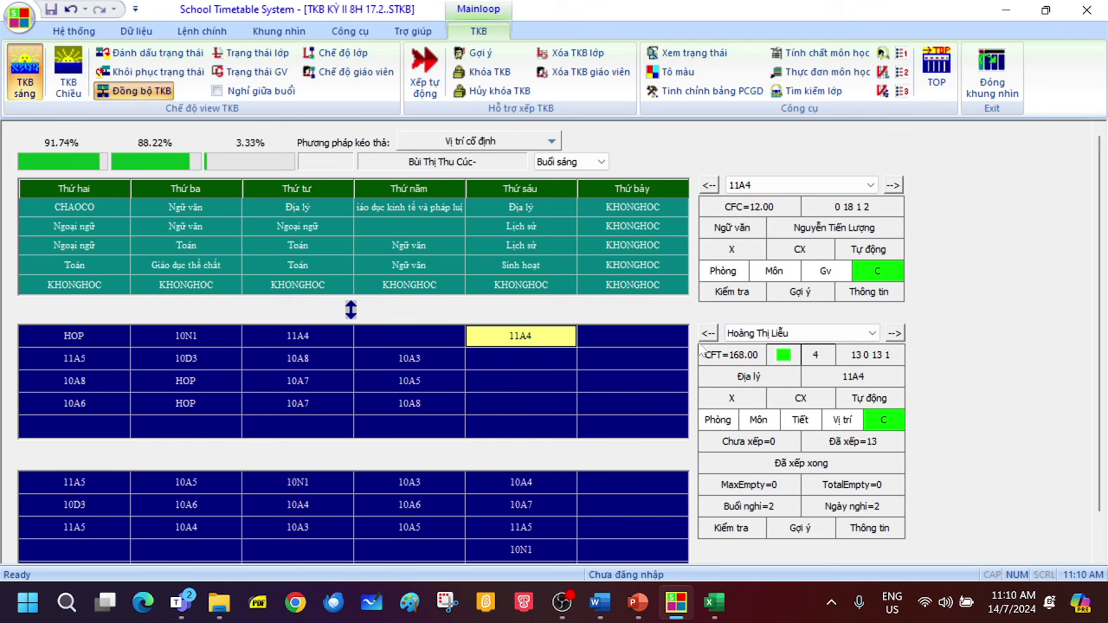
{"action": "left_click", "coordinate": [782, 336]}
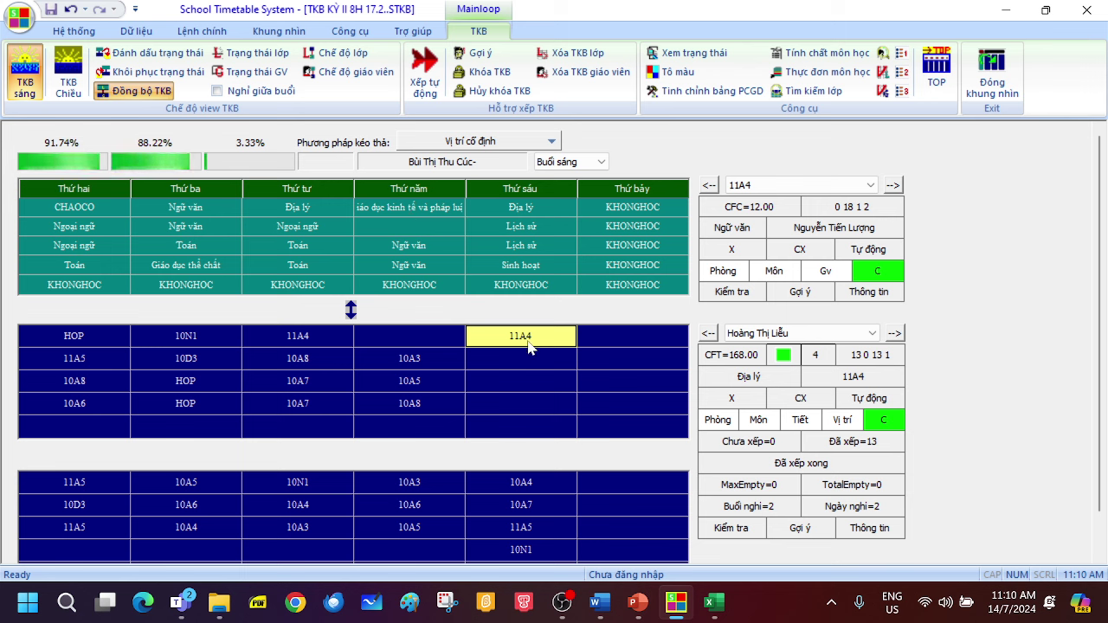
{"action": "left_click_drag", "start_coordinate": [479, 353], "coordinate": [402, 339]}
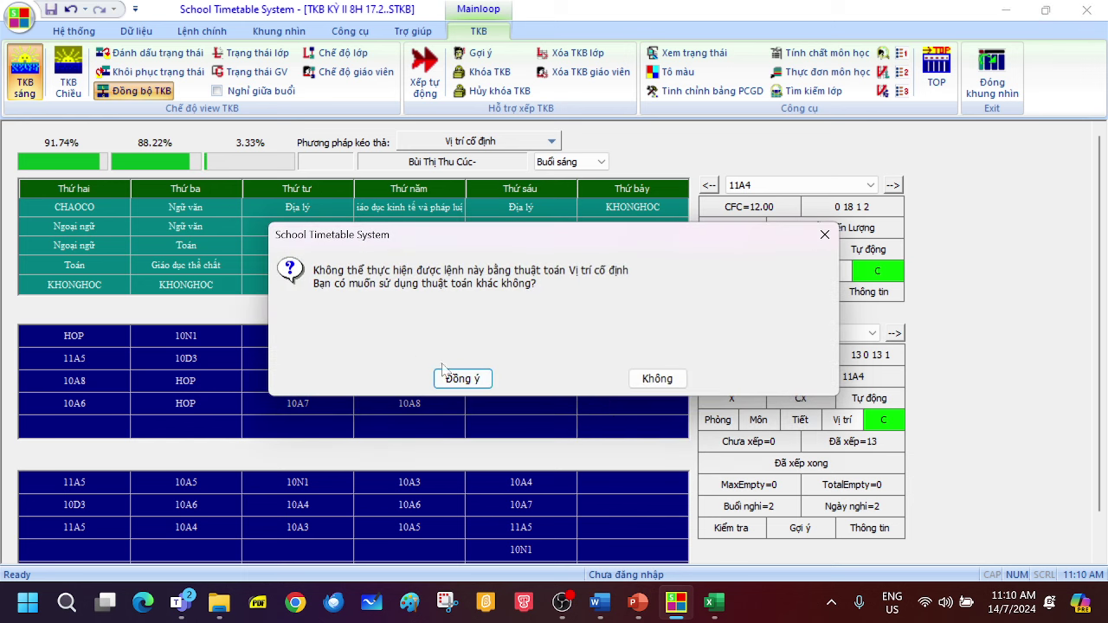
{"action": "left_click", "coordinate": [655, 379]}
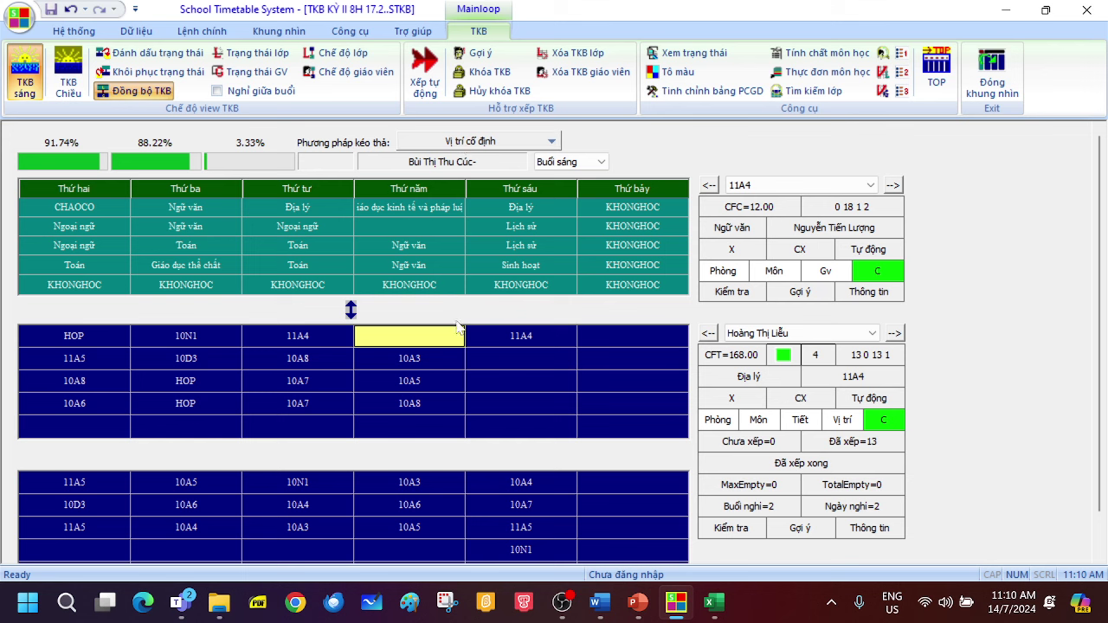
Step: Set the move method to Tinh chỉnh tối ưu OpDPR/FPR and move the 11A4 lesson from Friday period 1 to Thursday period 1
{"action": "left_click", "coordinate": [507, 142]}
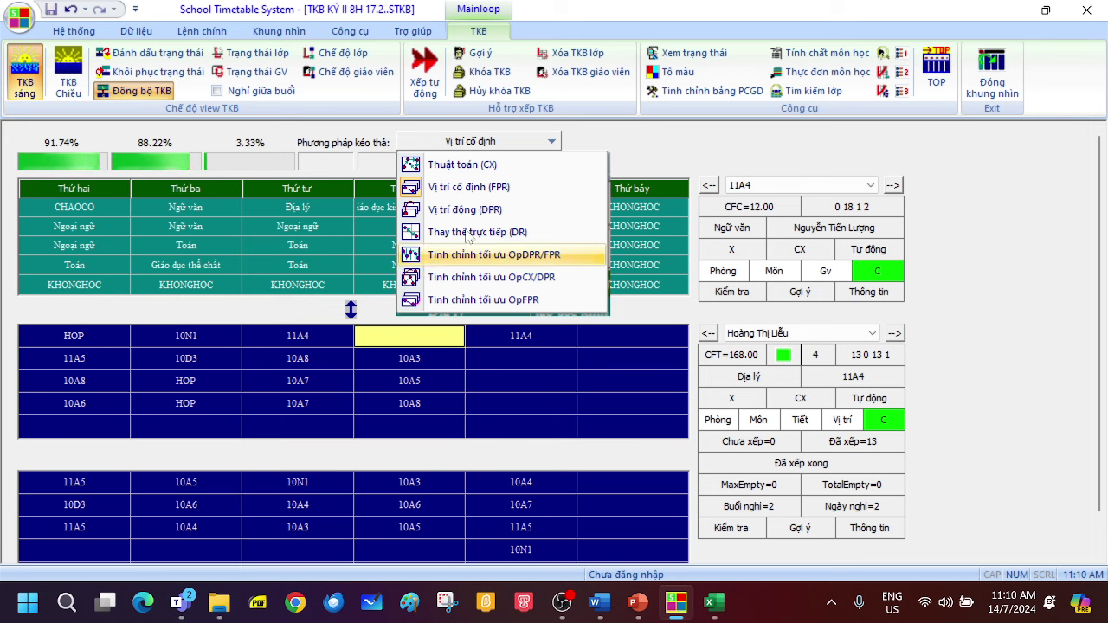
{"action": "left_click", "coordinate": [701, 147]}
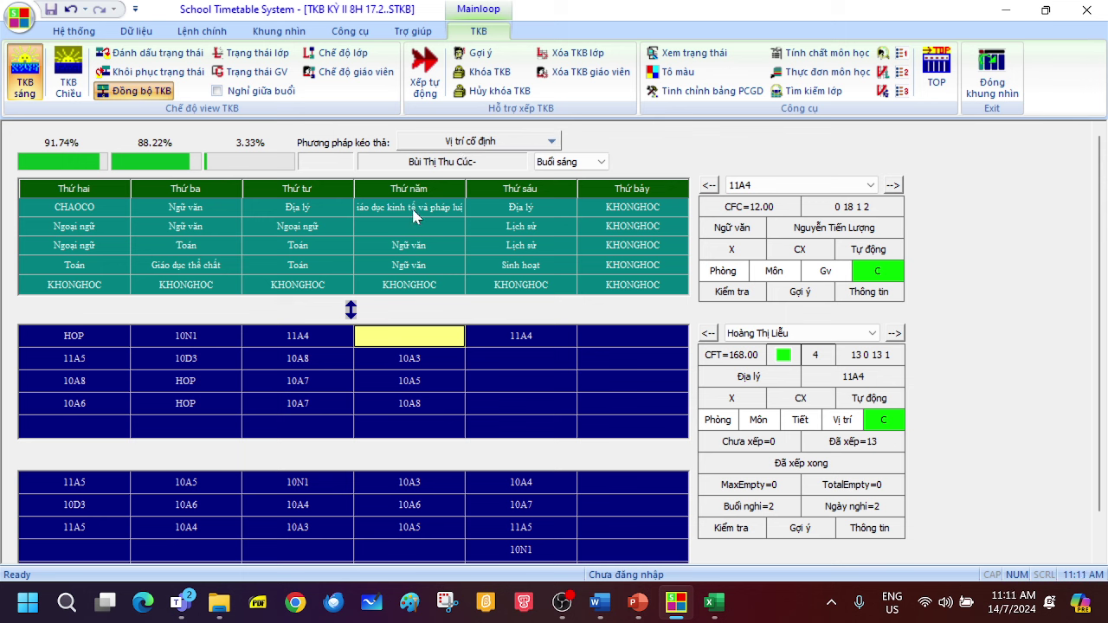
{"action": "left_click", "coordinate": [520, 337]}
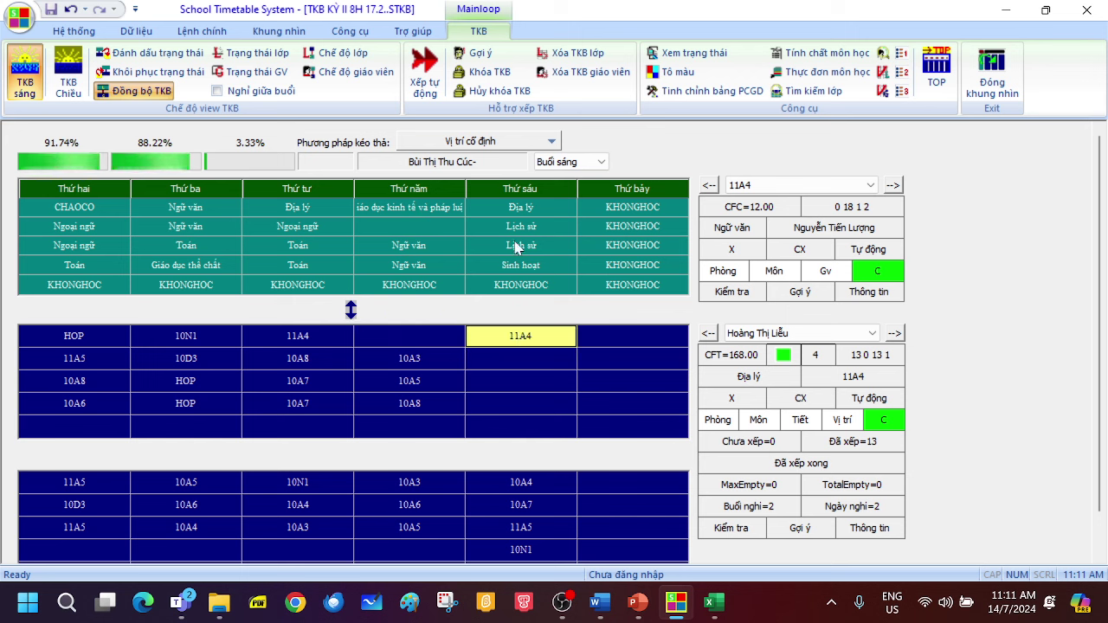
{"action": "left_click", "coordinate": [511, 143]}
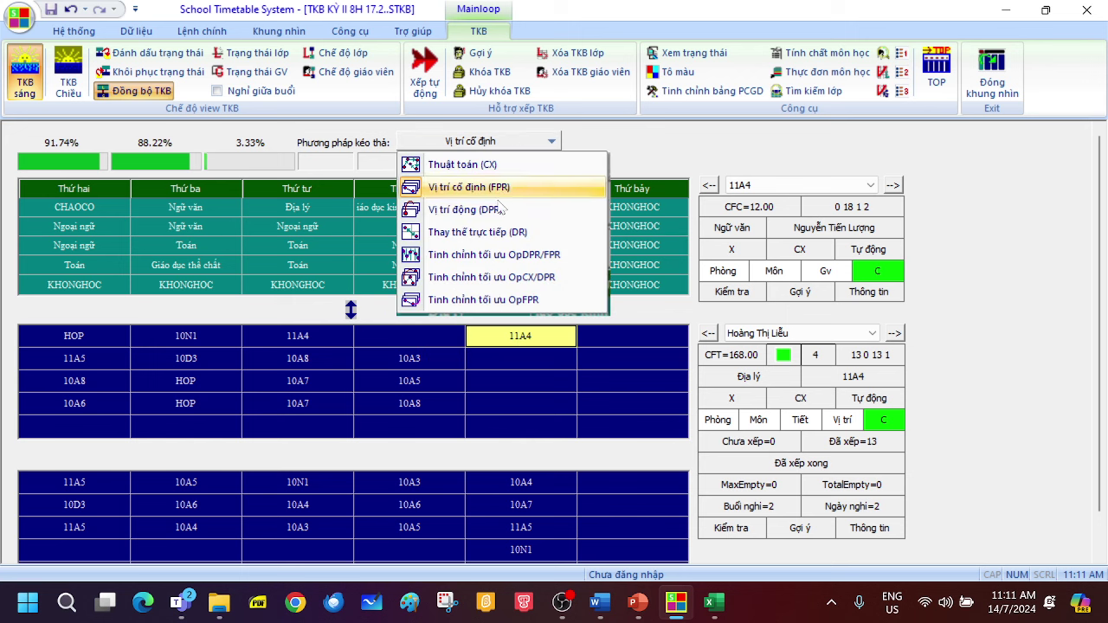
{"action": "left_click", "coordinate": [486, 258]}
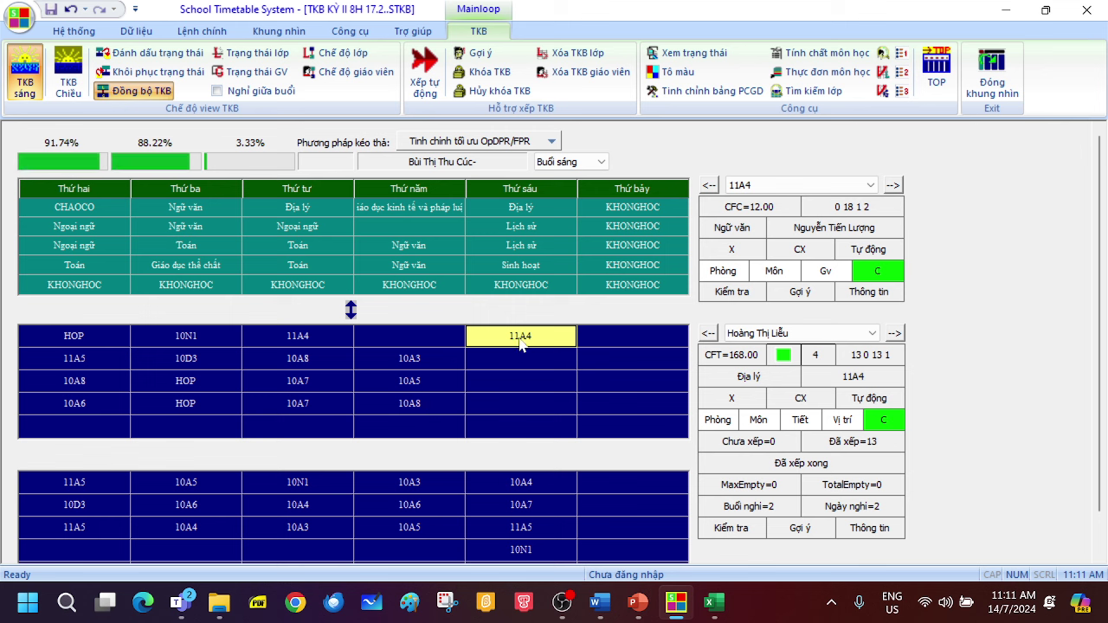
{"action": "left_click_drag", "start_coordinate": [522, 344], "coordinate": [424, 351]}
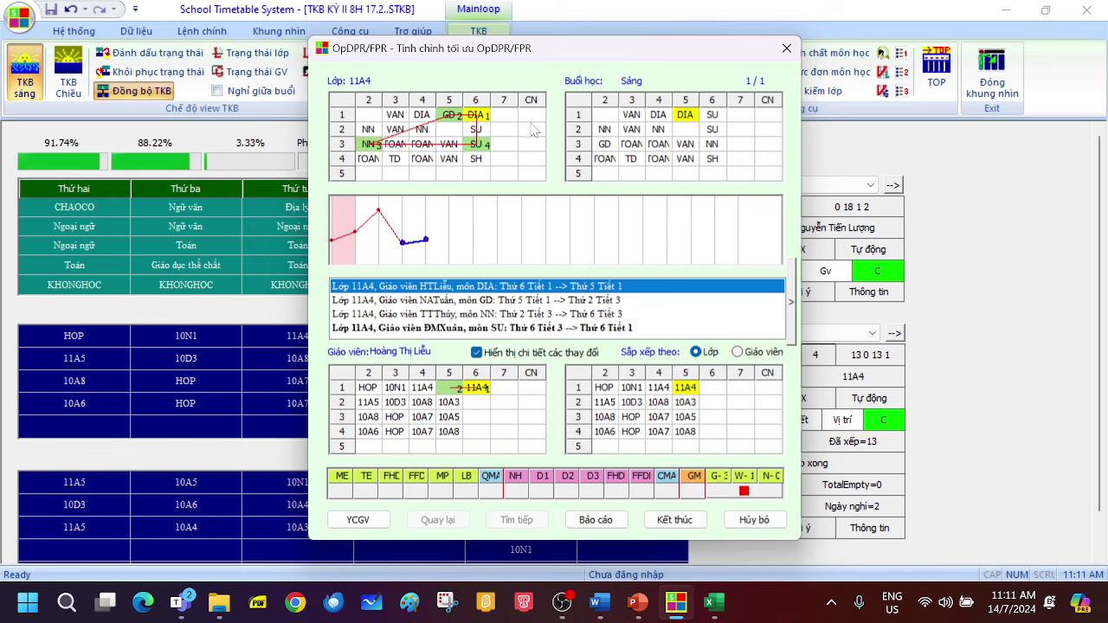
Step: Move the OpDPR/FPR dialog aside and examine each proposed 11A4 lesson change for GD, NN and SU
{"action": "left_click_drag", "start_coordinate": [578, 55], "coordinate": [800, 58]}
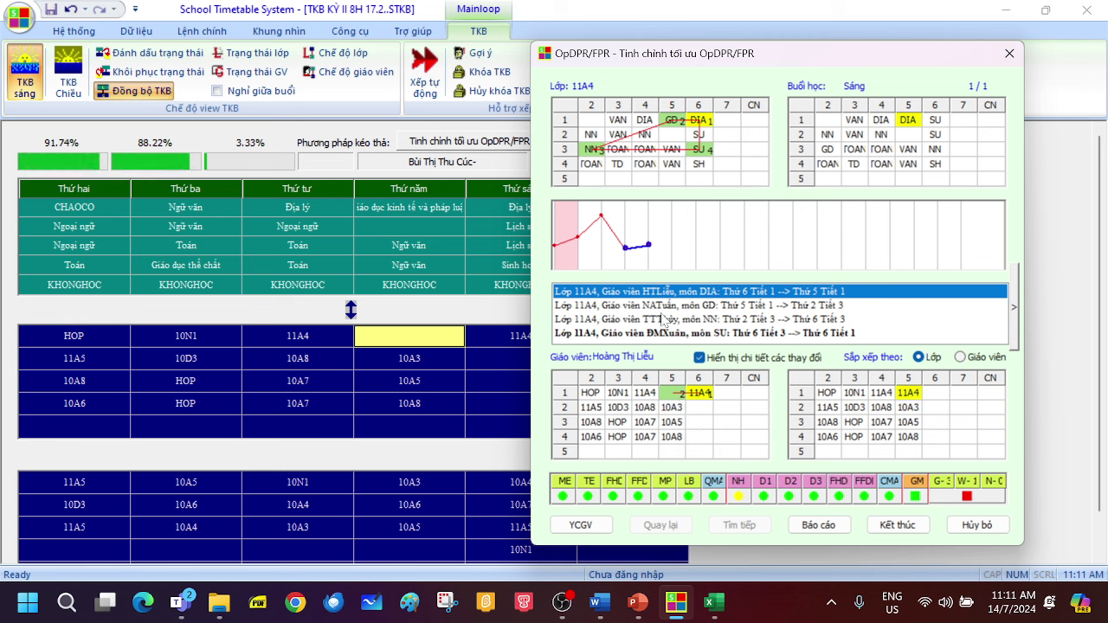
{"action": "left_click", "coordinate": [662, 305]}
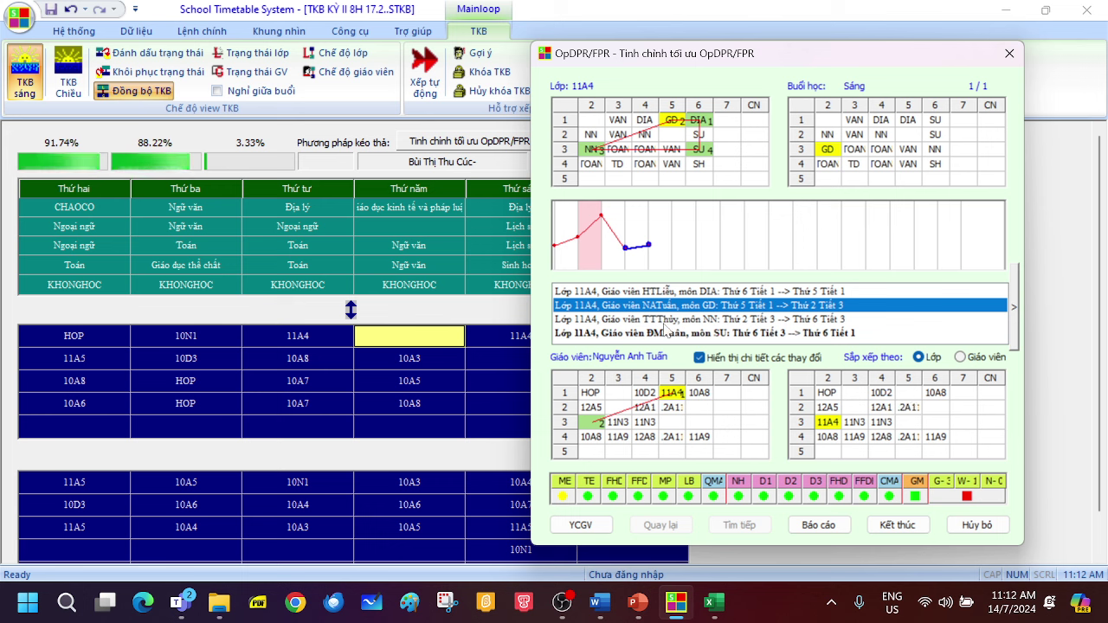
{"action": "key", "text": "Down"}
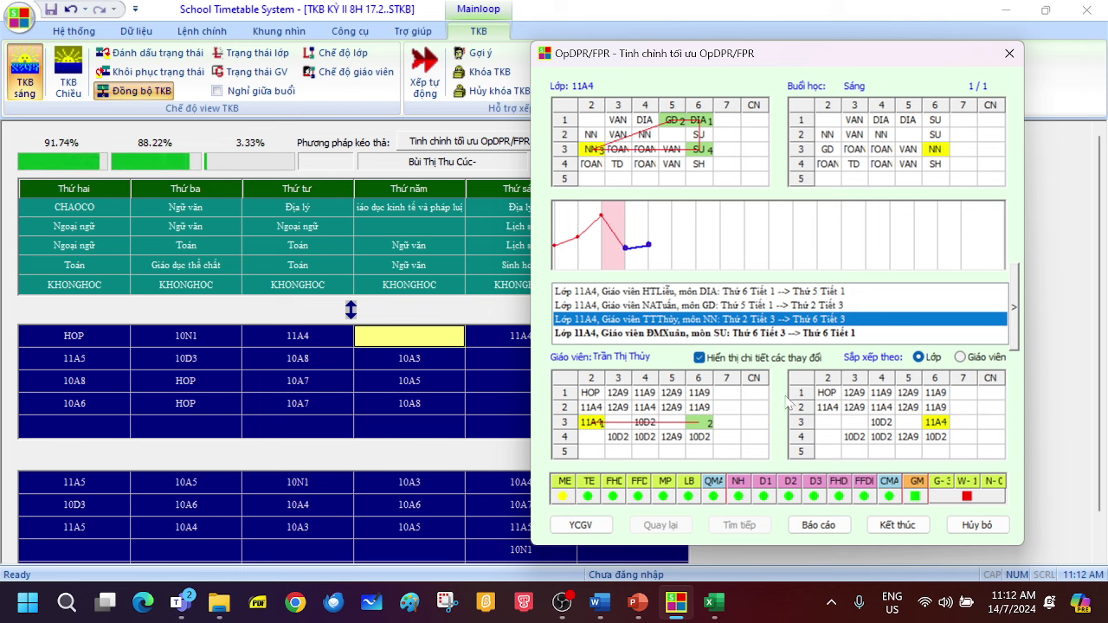
{"action": "left_click", "coordinate": [688, 334]}
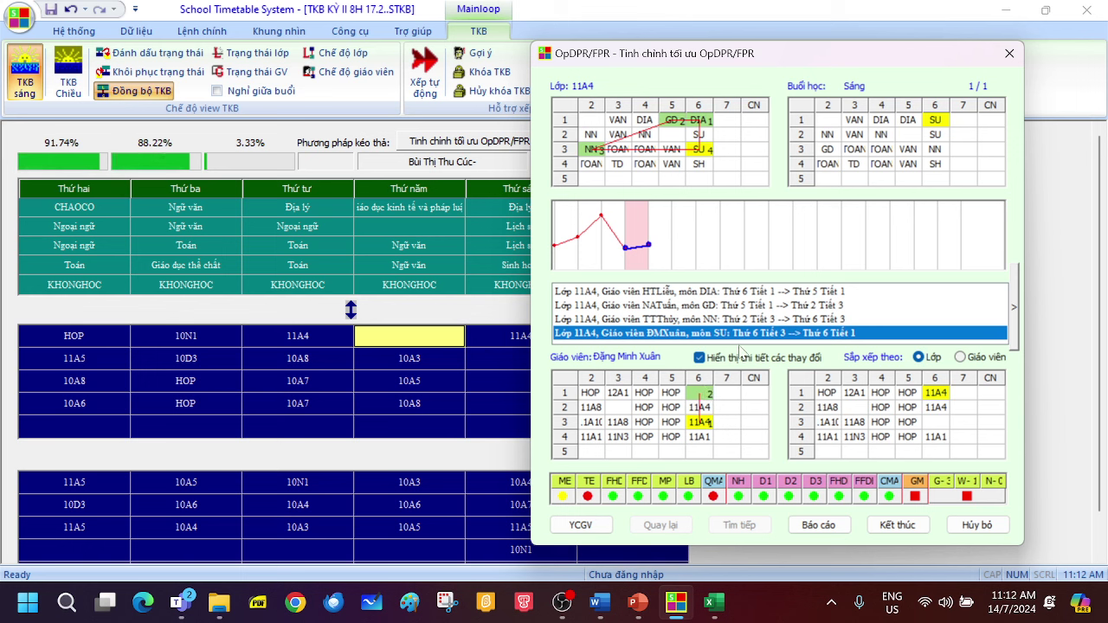
Step: Review the DIA, GD, NN and SU changes proposed for 11A4 once more and accept the OpDPR/FPR solution
{"action": "left_click", "coordinate": [679, 295]}
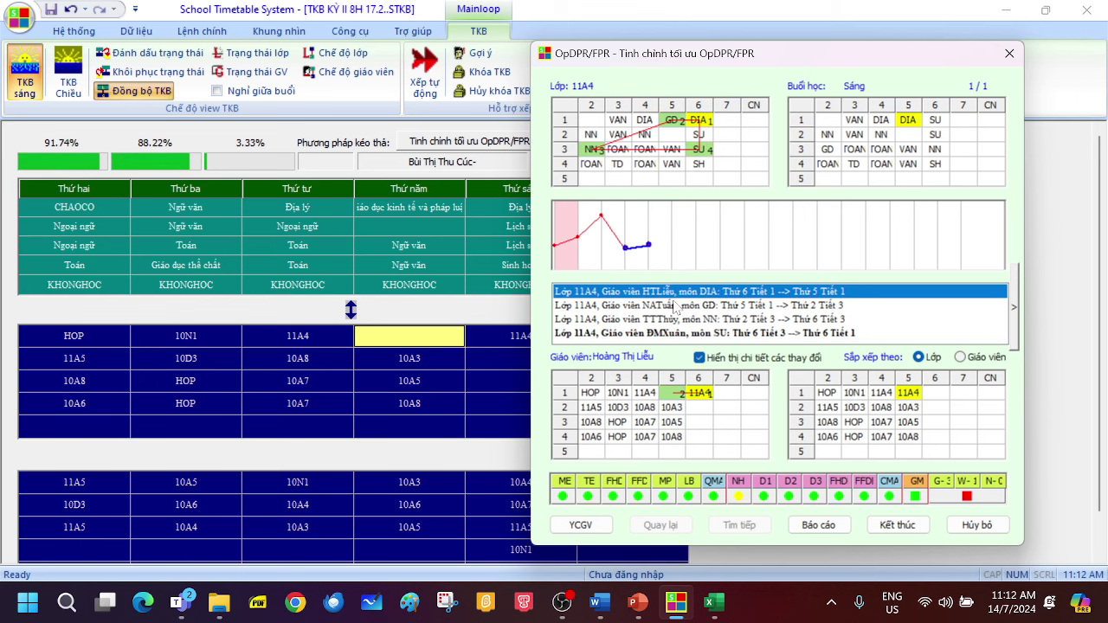
{"action": "left_click", "coordinate": [675, 305]}
{"action": "left_click", "coordinate": [680, 320]}
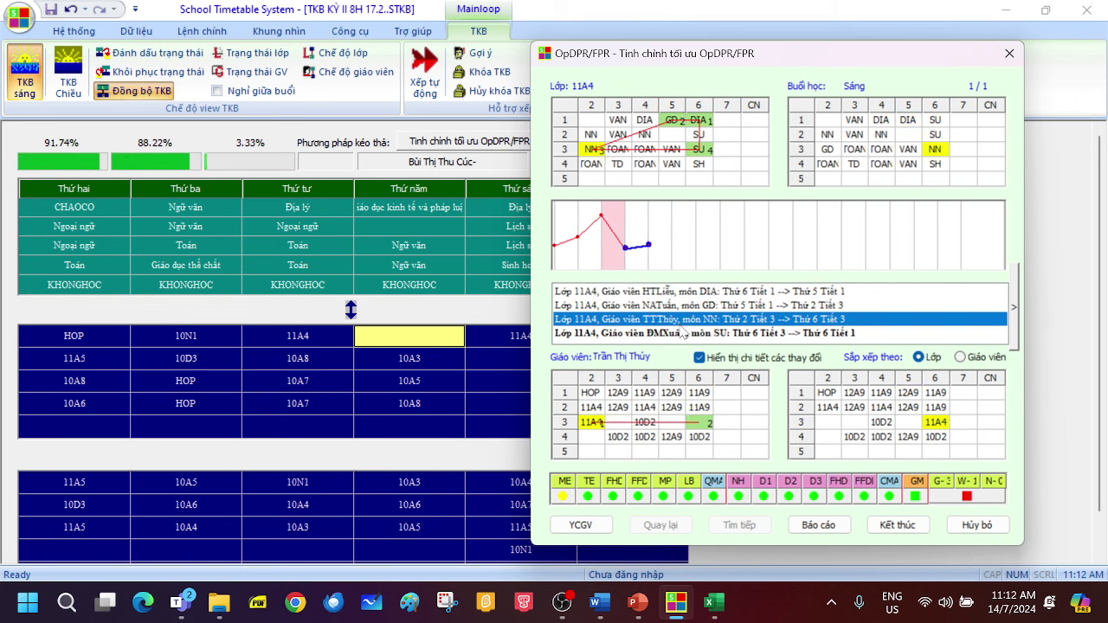
{"action": "left_click", "coordinate": [682, 333]}
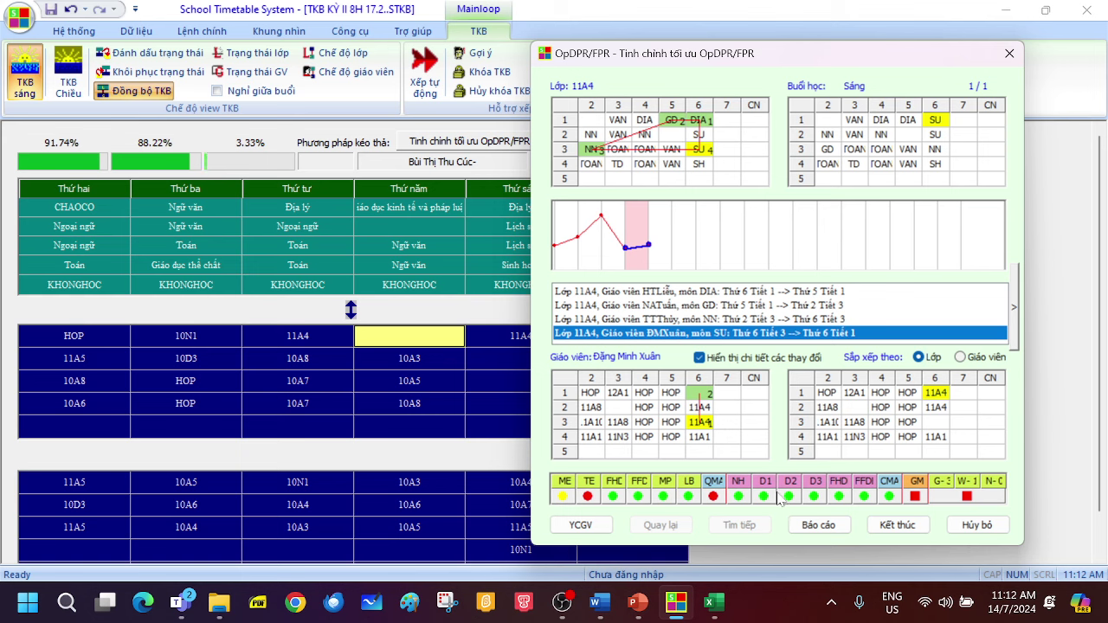
{"action": "left_click", "coordinate": [897, 524]}
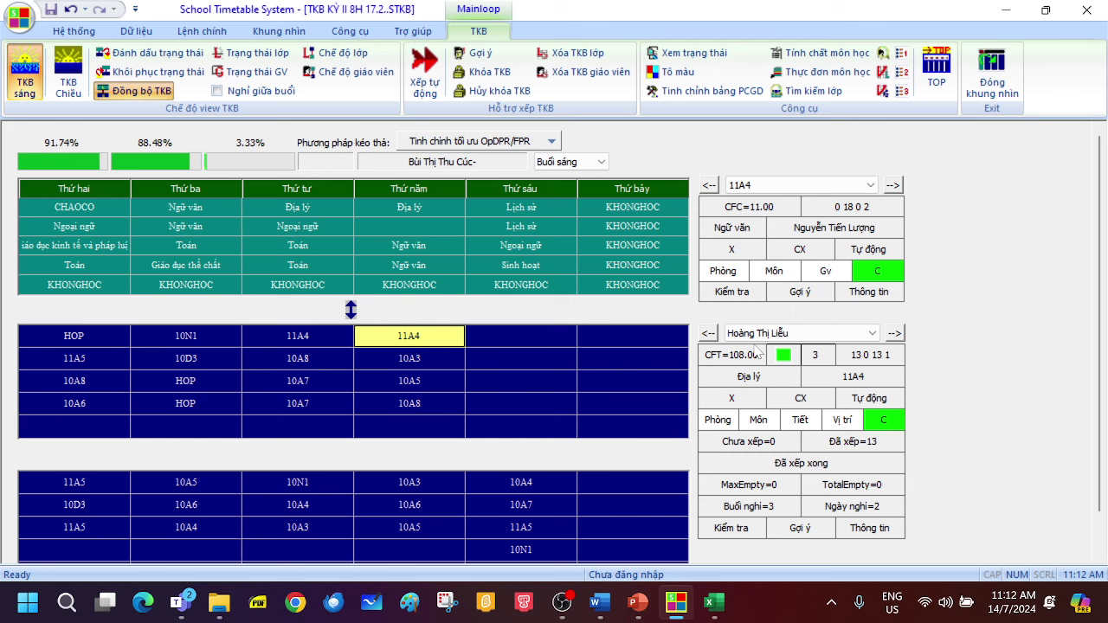
{"action": "left_click", "coordinate": [497, 143]}
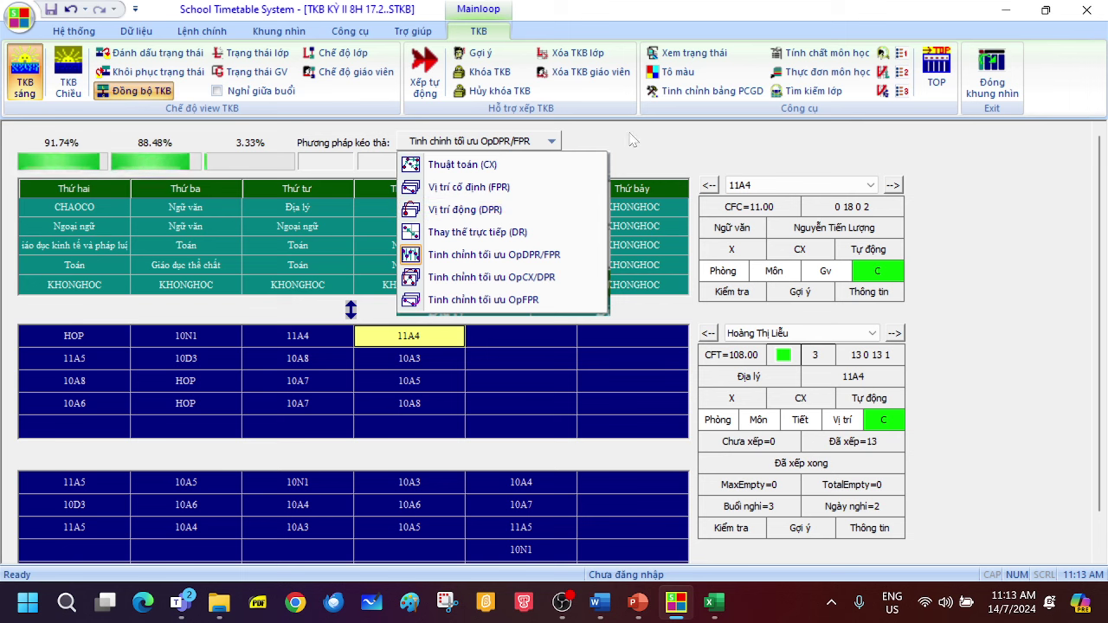
{"action": "left_click", "coordinate": [684, 154]}
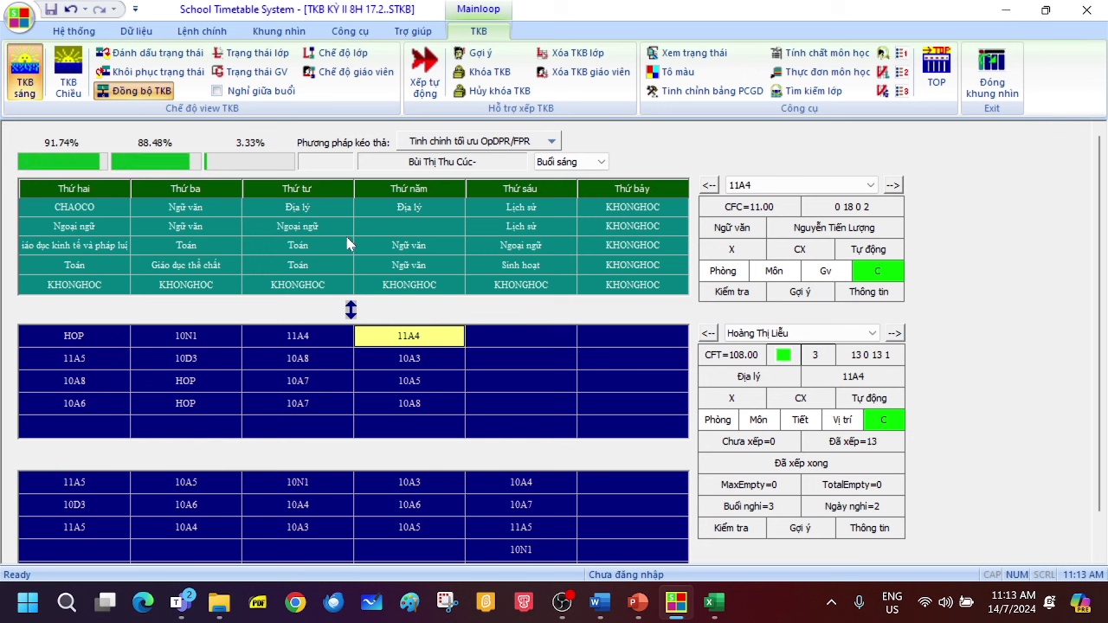
{"action": "right_click", "coordinate": [317, 234]}
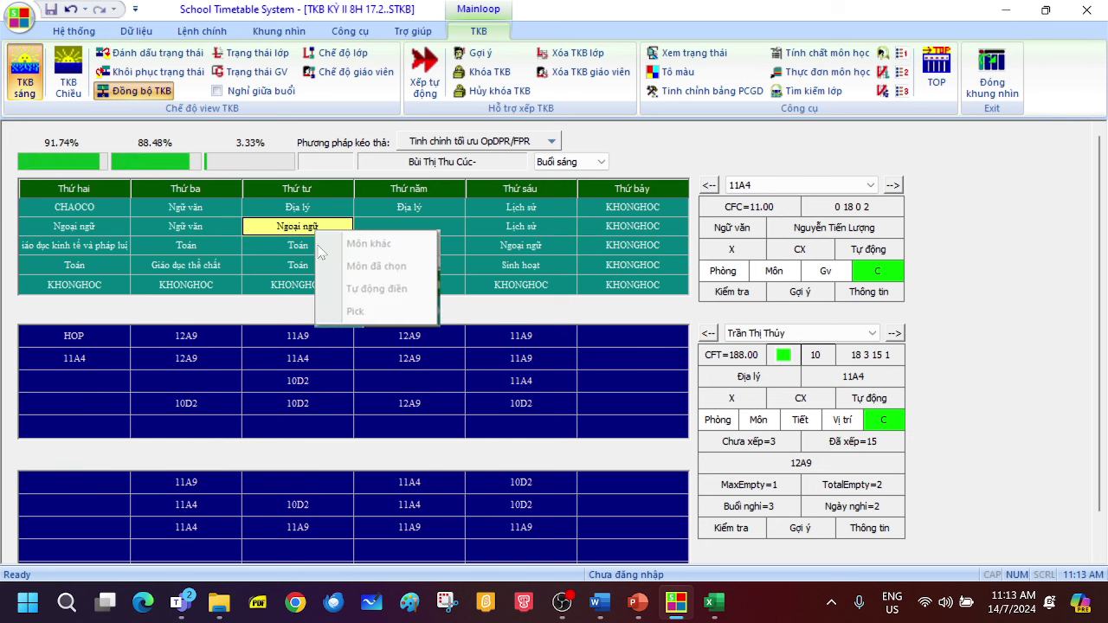
{"action": "right_click", "coordinate": [448, 233]}
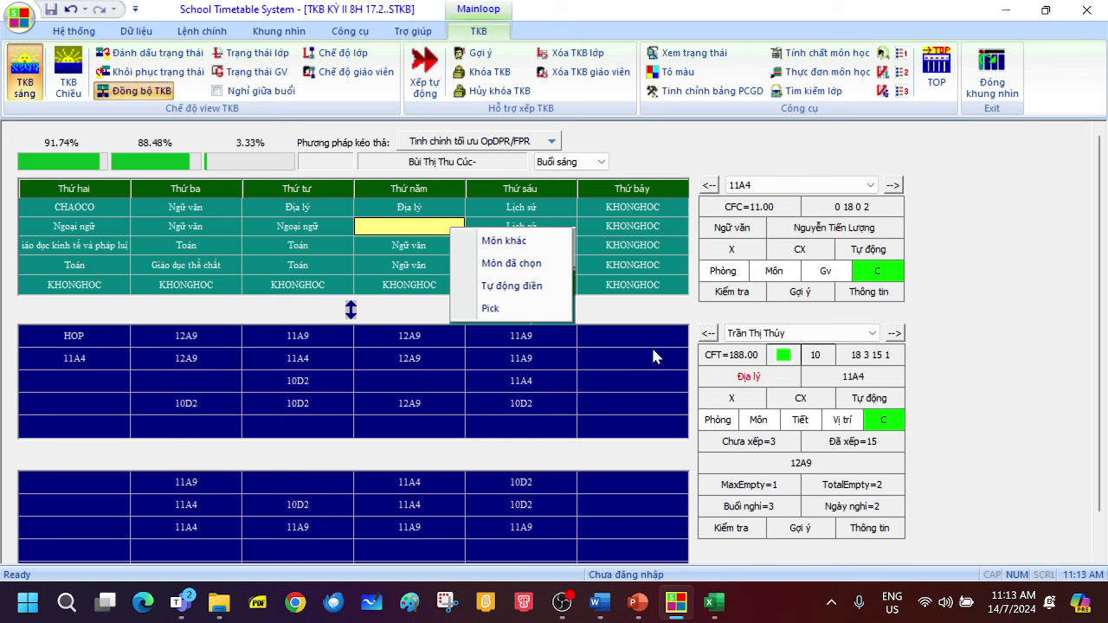
{"action": "right_click", "coordinate": [378, 249]}
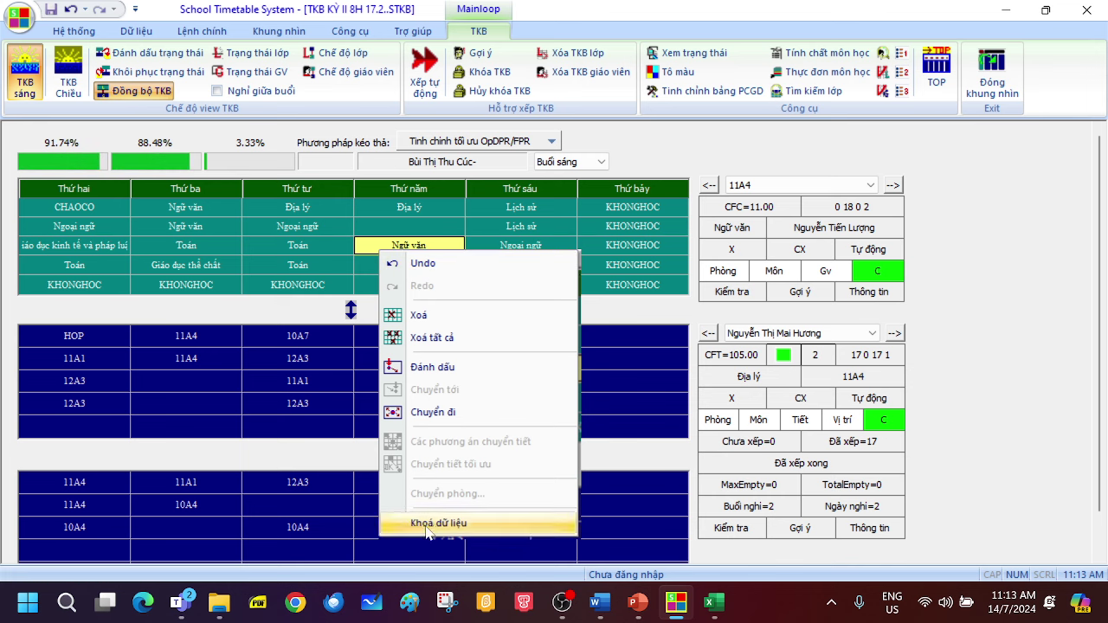
{"action": "left_click", "coordinate": [391, 227]}
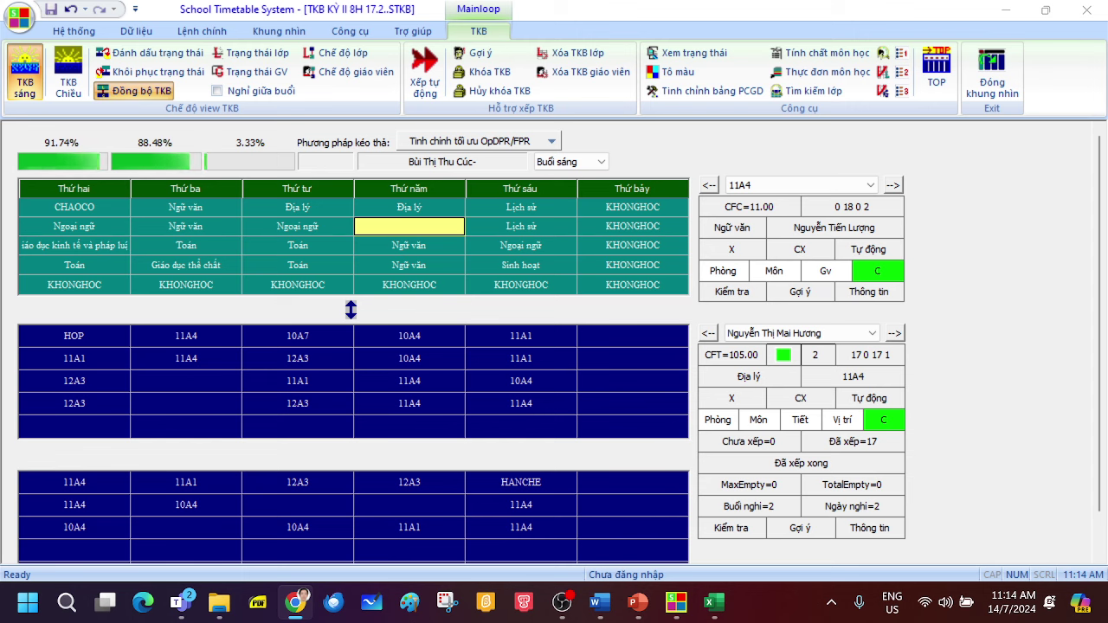
Step: Switch to the STKB Facebook group in Chrome, maximised, and find the post announcing the 9h timetable training with its software download link
{"action": "key", "text": "alt+Tab"}
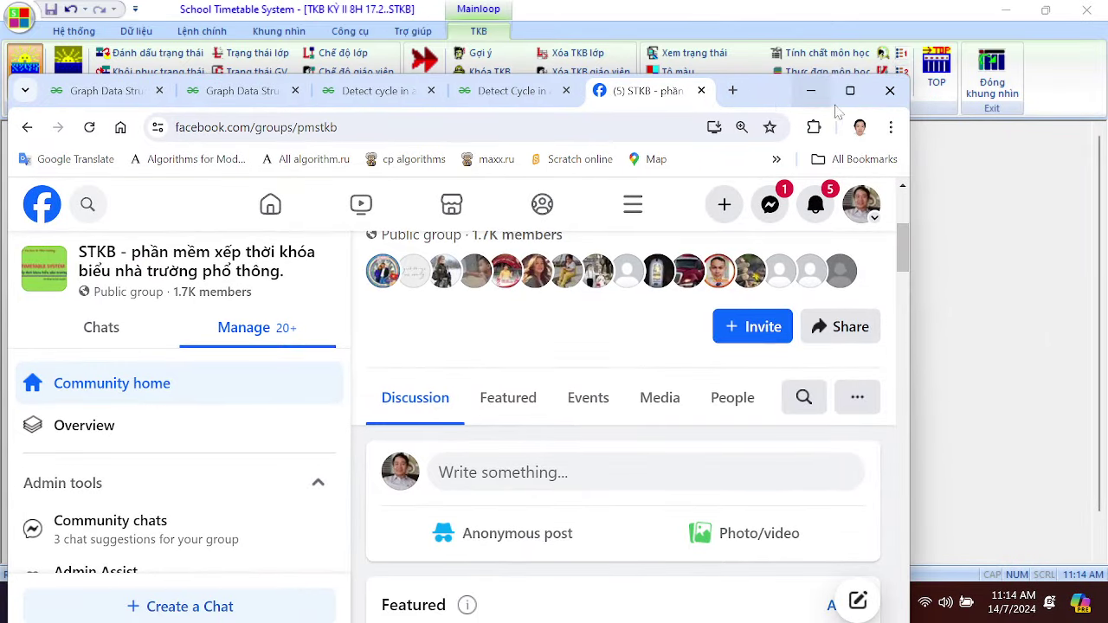
{"action": "left_click", "coordinate": [850, 90]}
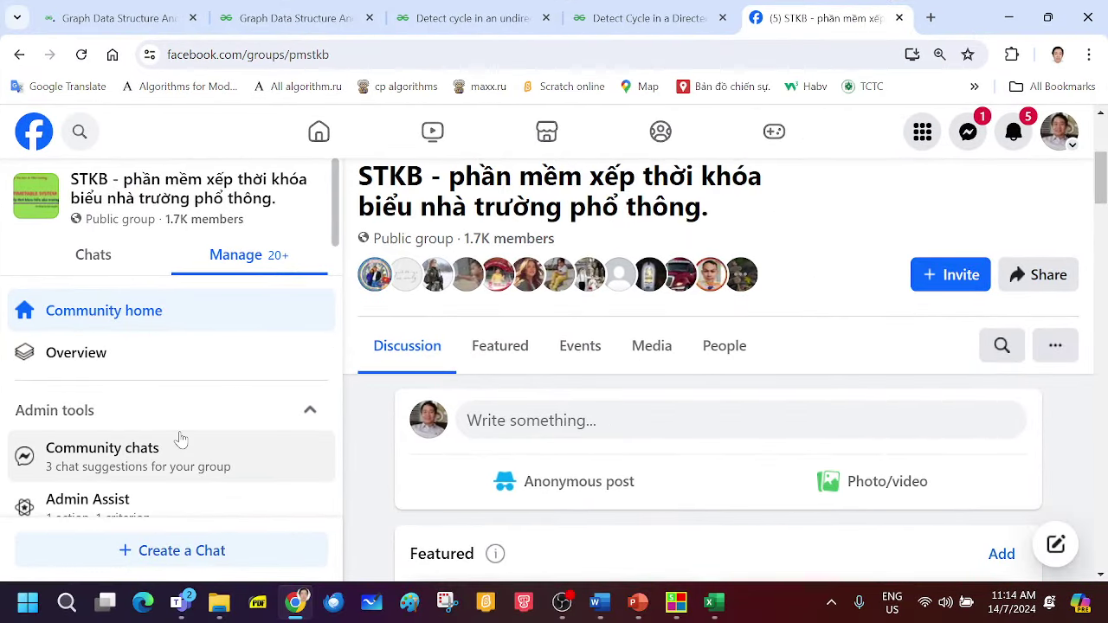
{"action": "scroll", "coordinate": [168, 346], "scroll_direction": "down", "scroll_amount": 1}
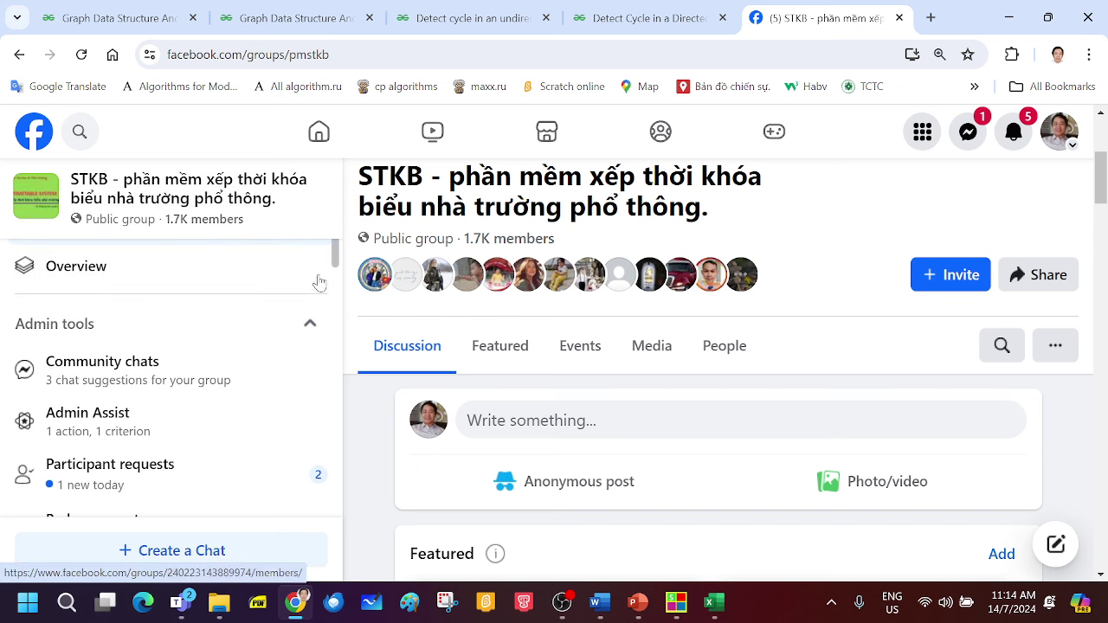
{"action": "scroll", "coordinate": [650, 475], "scroll_direction": "down", "scroll_amount": 3}
{"action": "scroll", "coordinate": [610, 424], "scroll_direction": "down", "scroll_amount": 10}
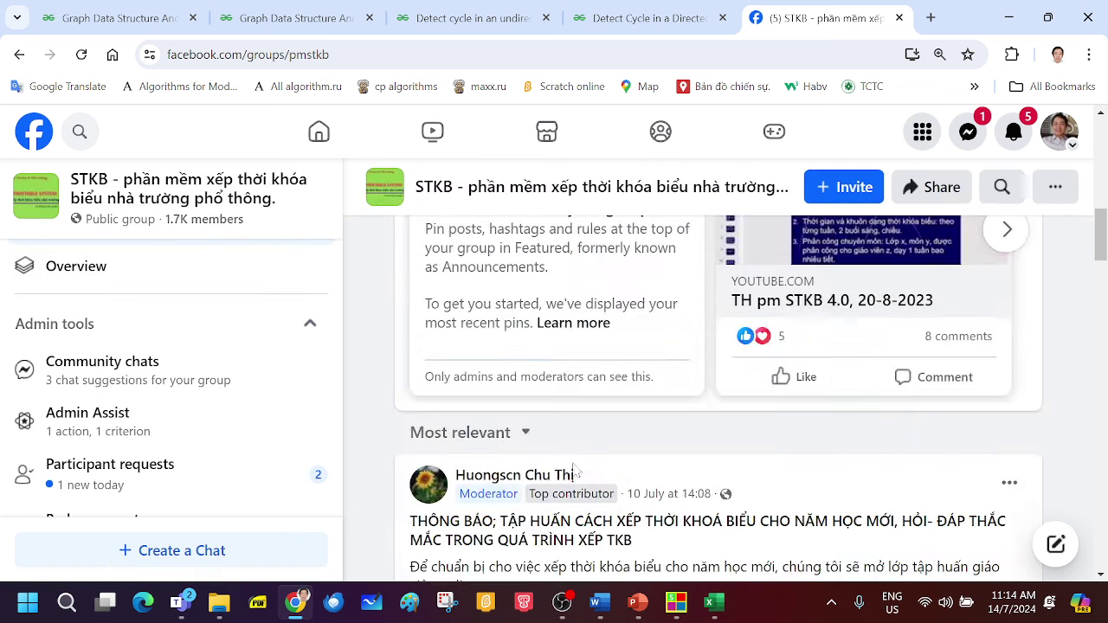
{"action": "scroll", "coordinate": [718, 398], "scroll_direction": "down", "scroll_amount": 2}
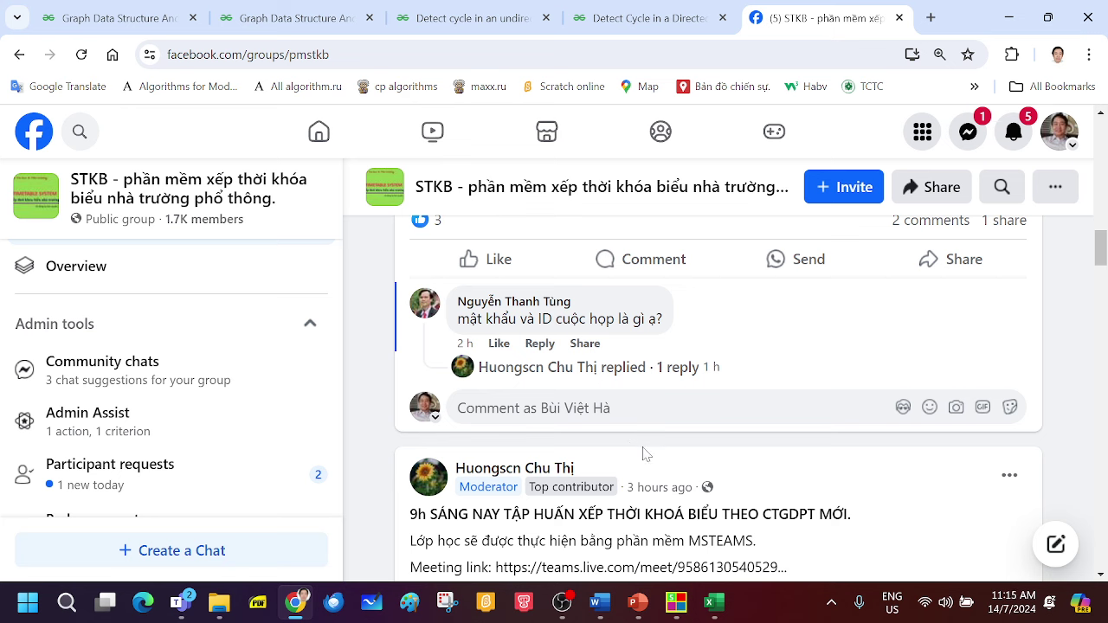
{"action": "scroll", "coordinate": [558, 433], "scroll_direction": "down", "scroll_amount": 6}
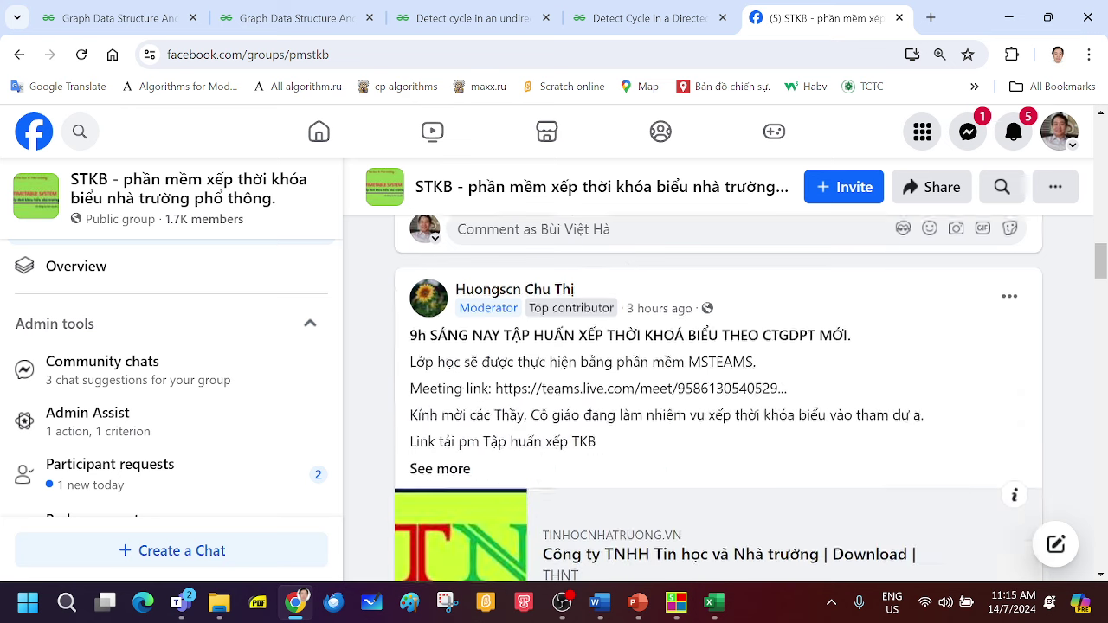